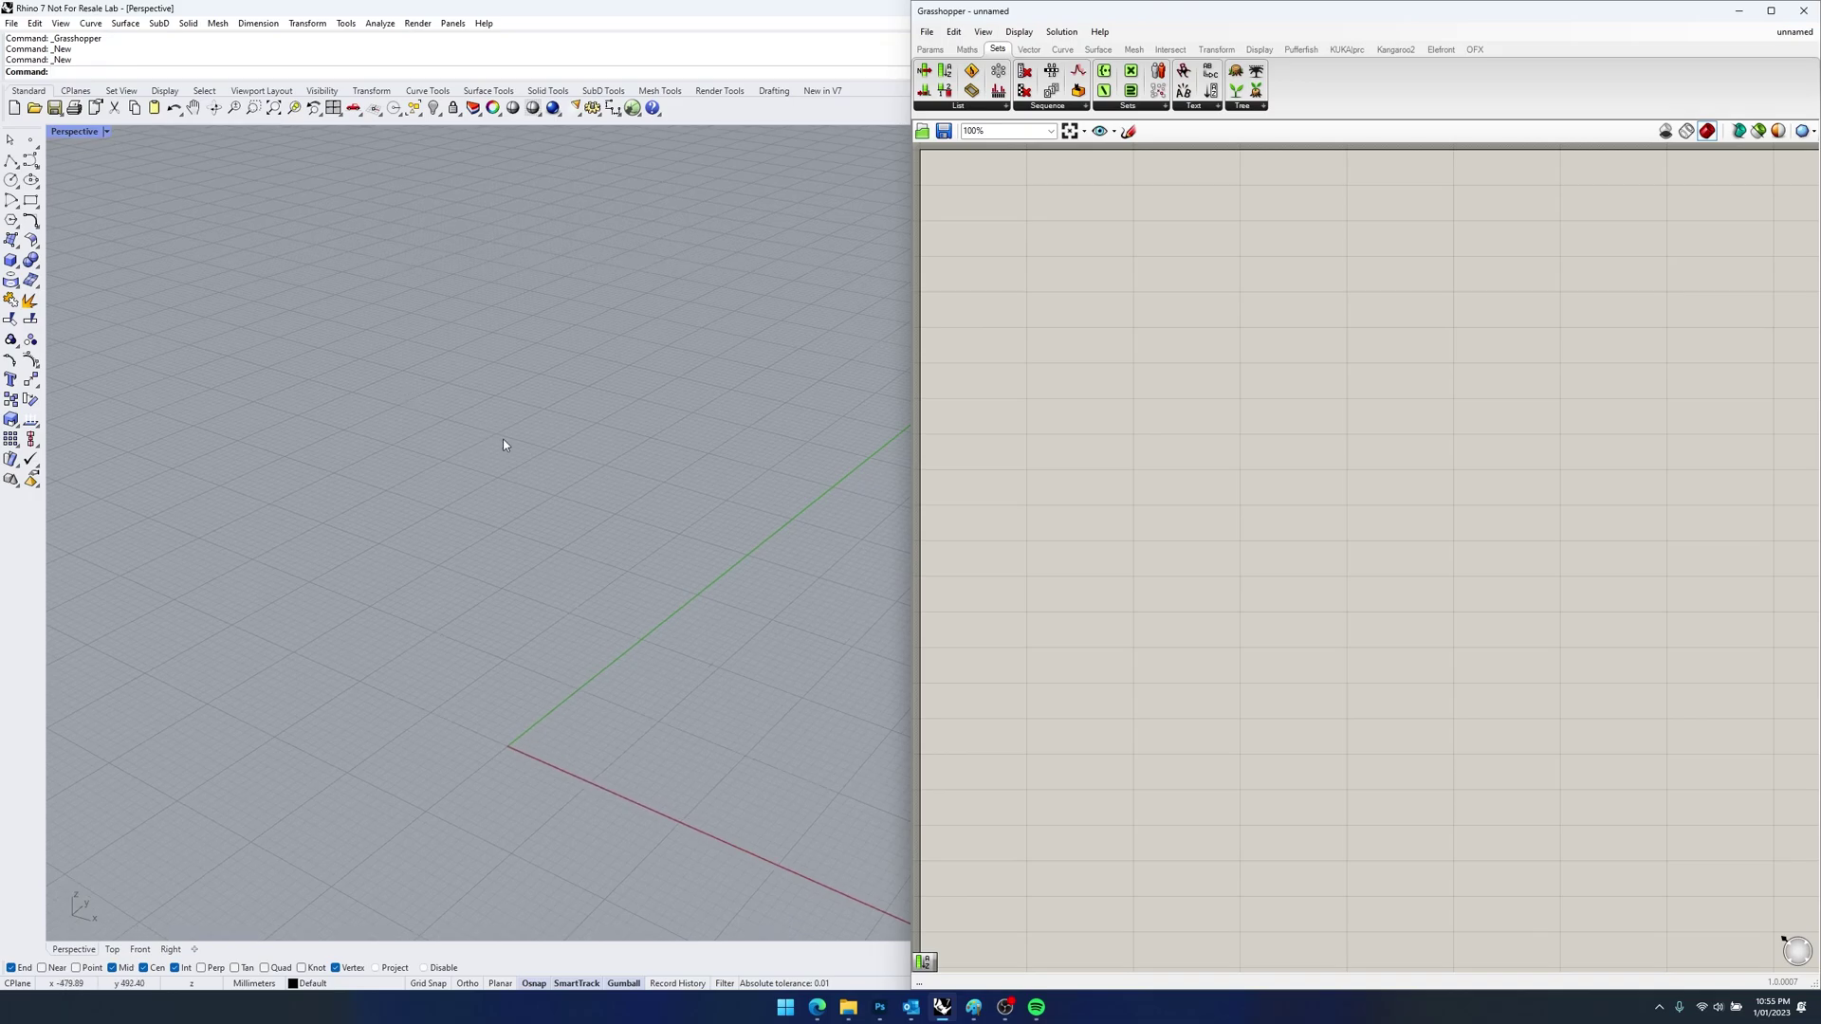
- Place a File Path parameter near the upper-left corner of the Grasshopper canvas
{"action": "left_click", "coordinate": [930, 48]}
{"action": "left_click", "coordinate": [1098, 106]}
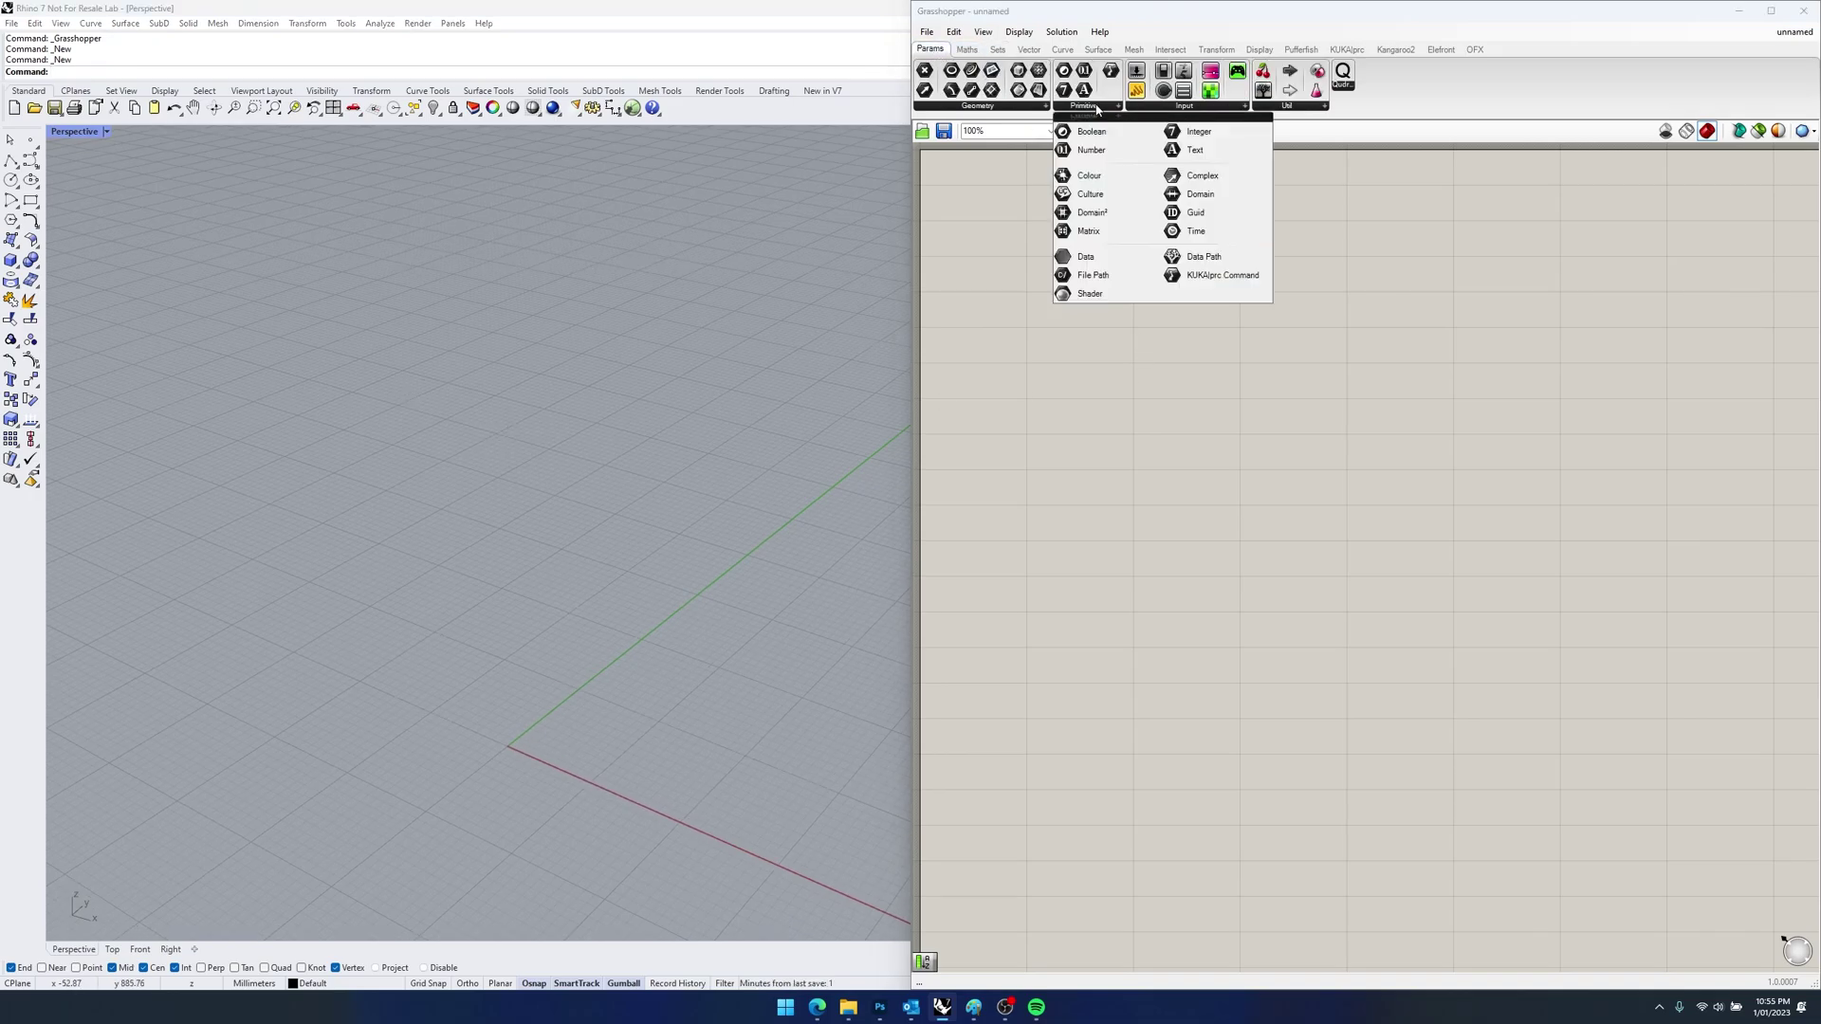
{"action": "left_click_drag", "start_coordinate": [1092, 277], "coordinate": [986, 217]}
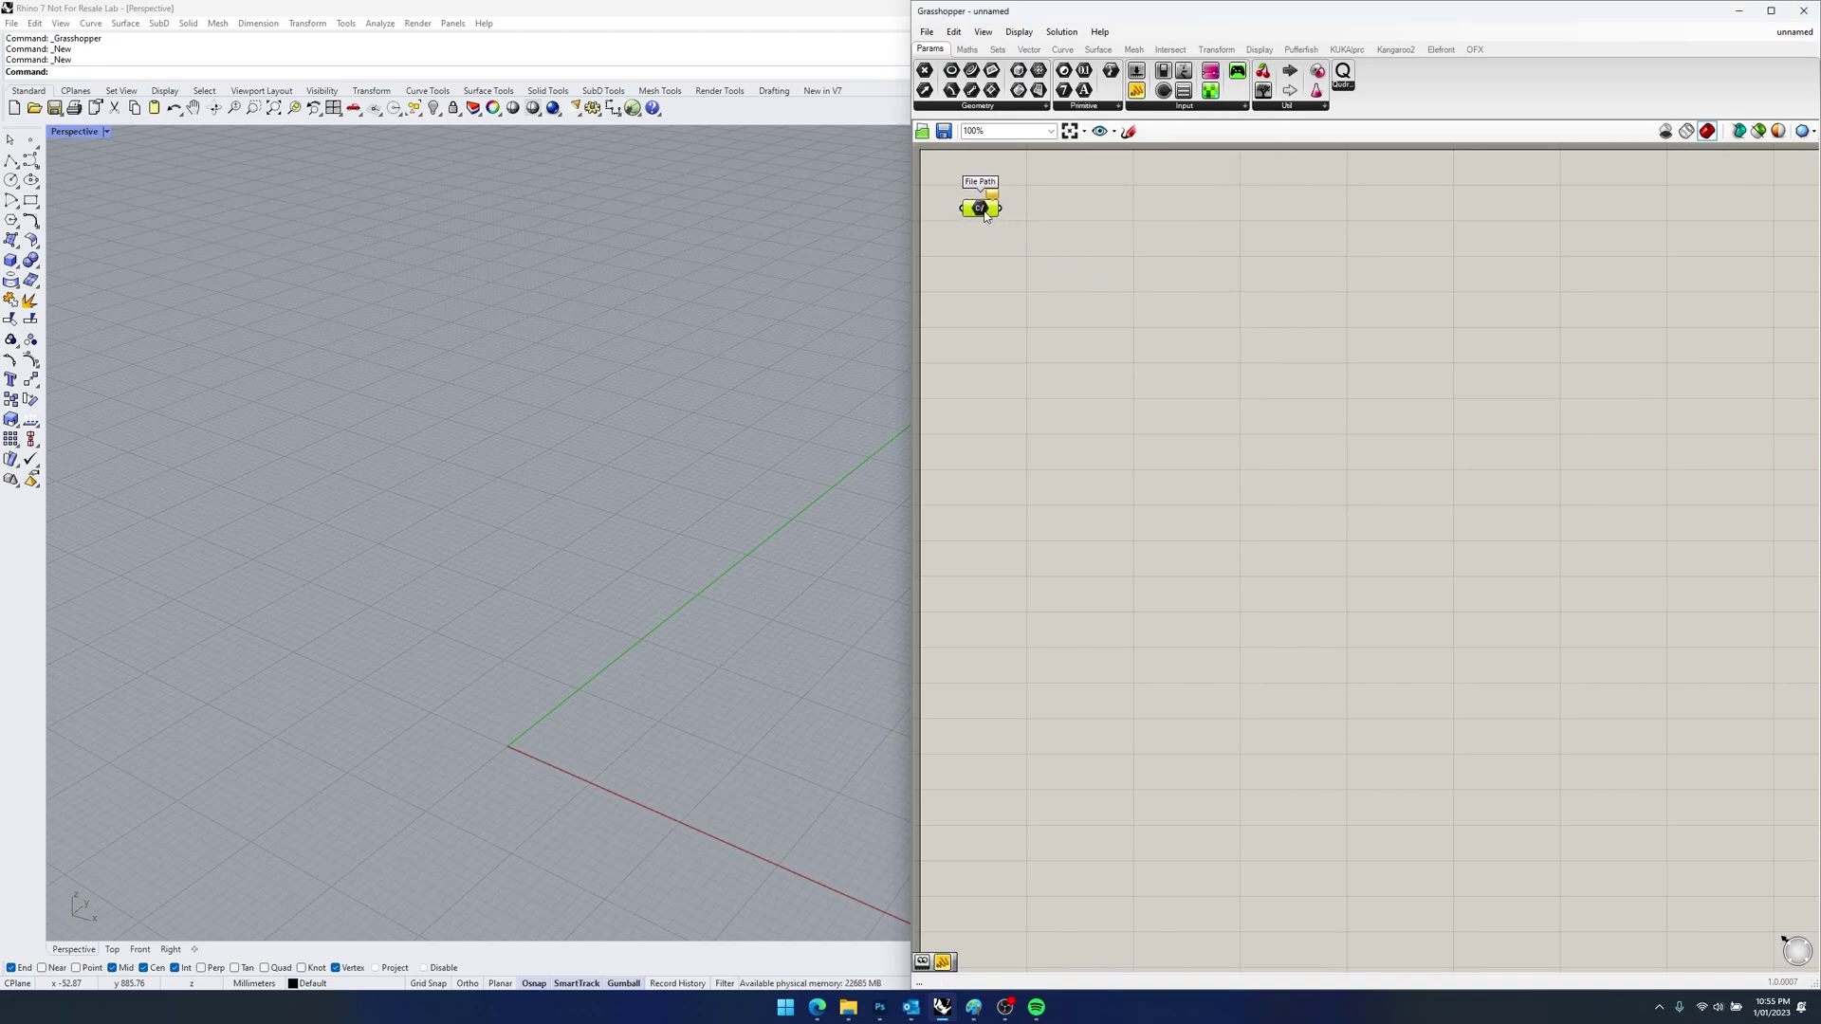
- Point the File Path parameter to the existing file trees.csv on the Desktop
{"action": "right_click", "coordinate": [985, 210]}
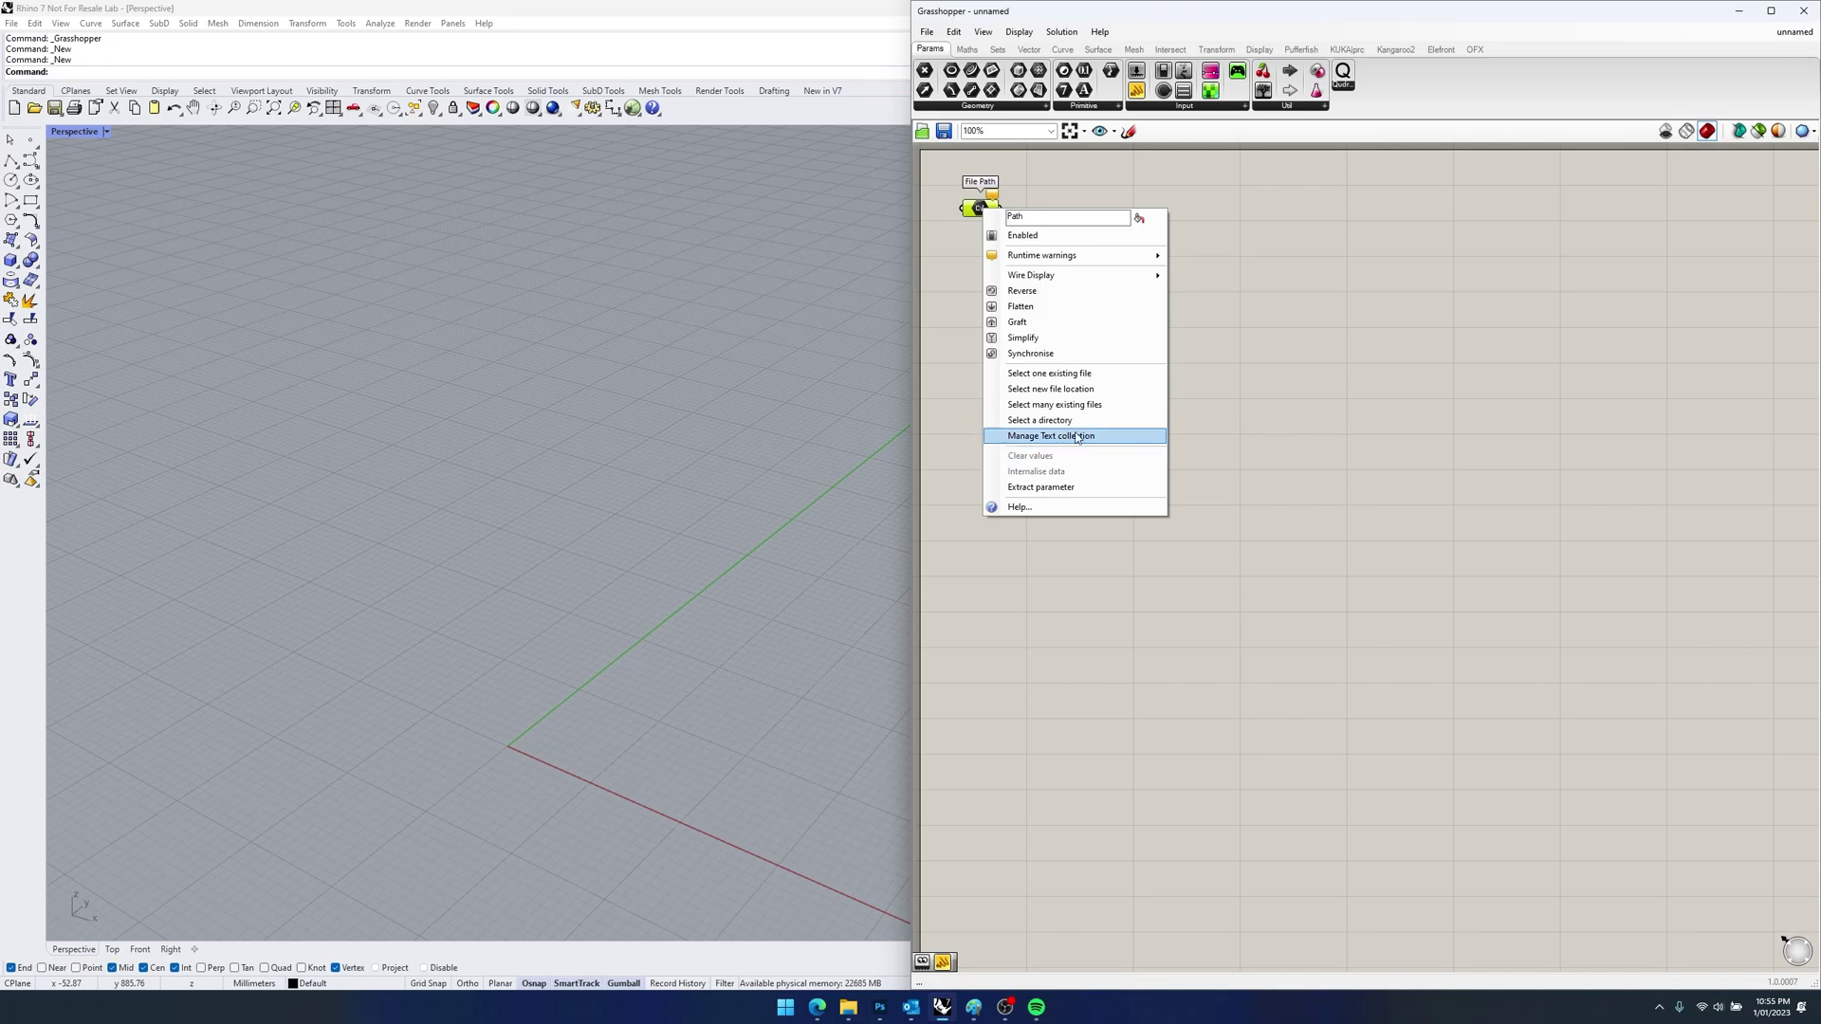
{"action": "left_click", "coordinate": [1081, 374]}
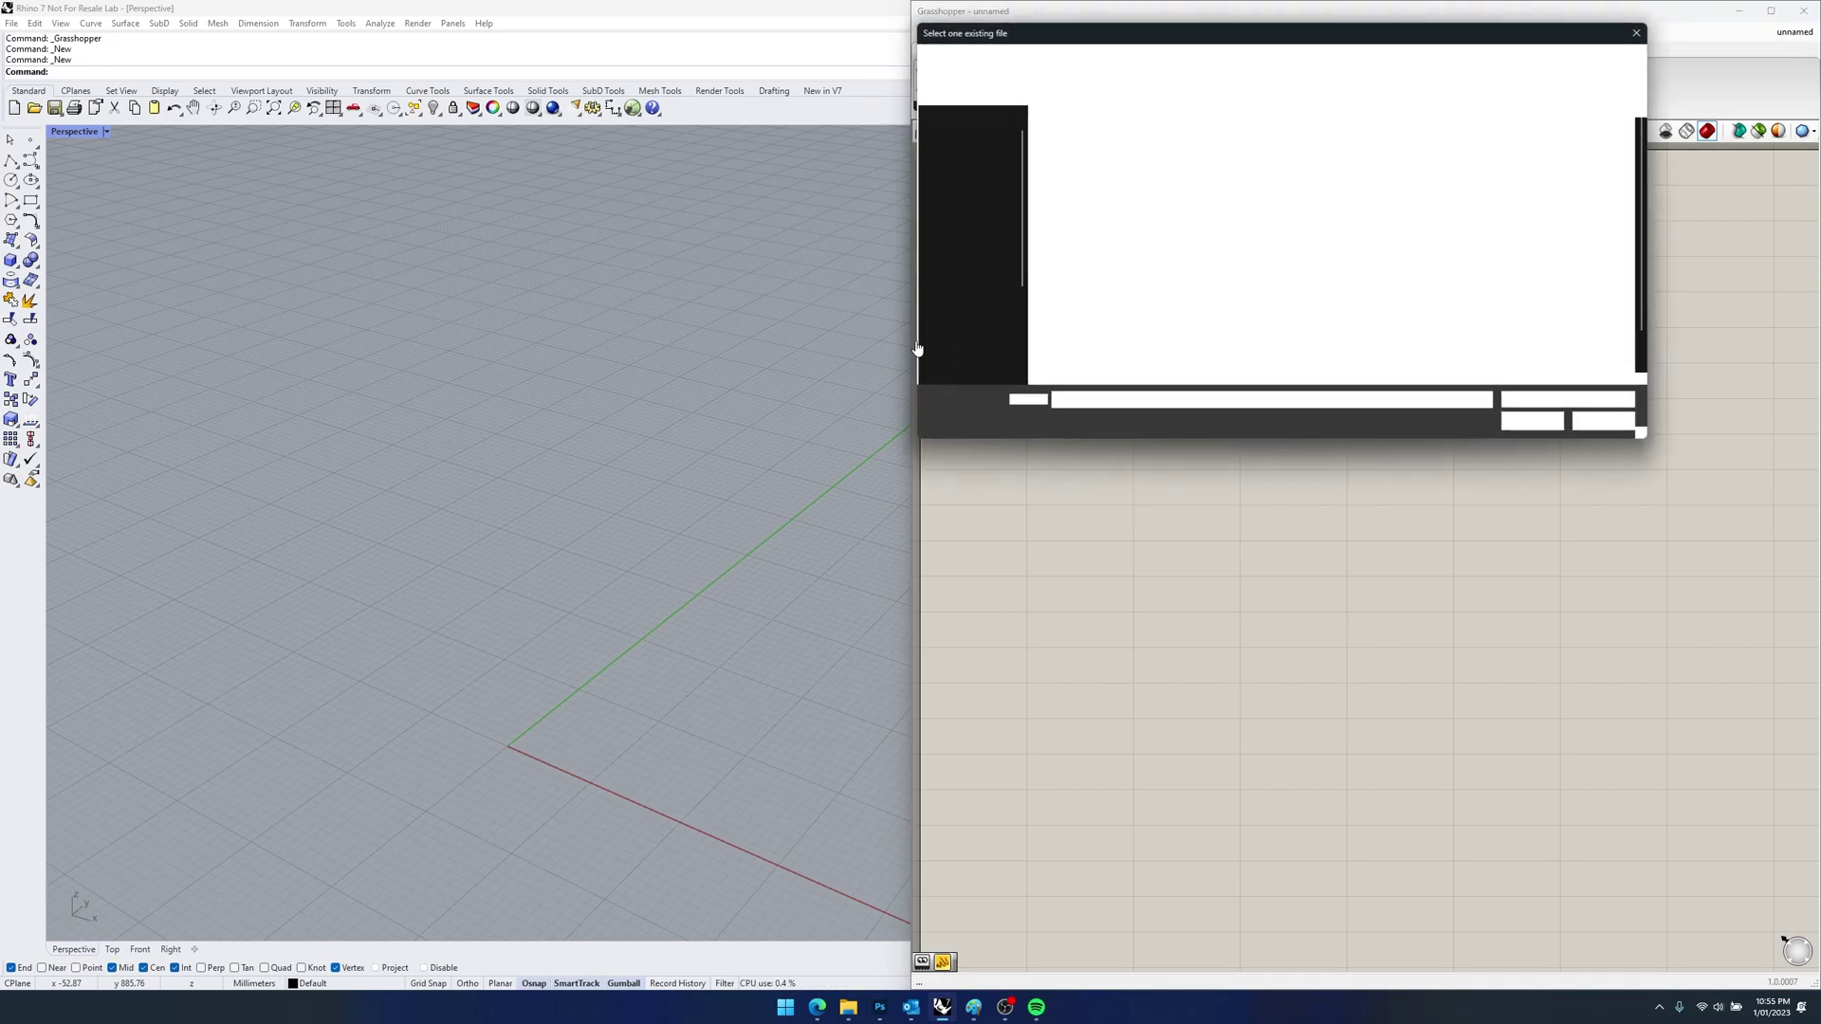
{"action": "left_click", "coordinate": [970, 162]}
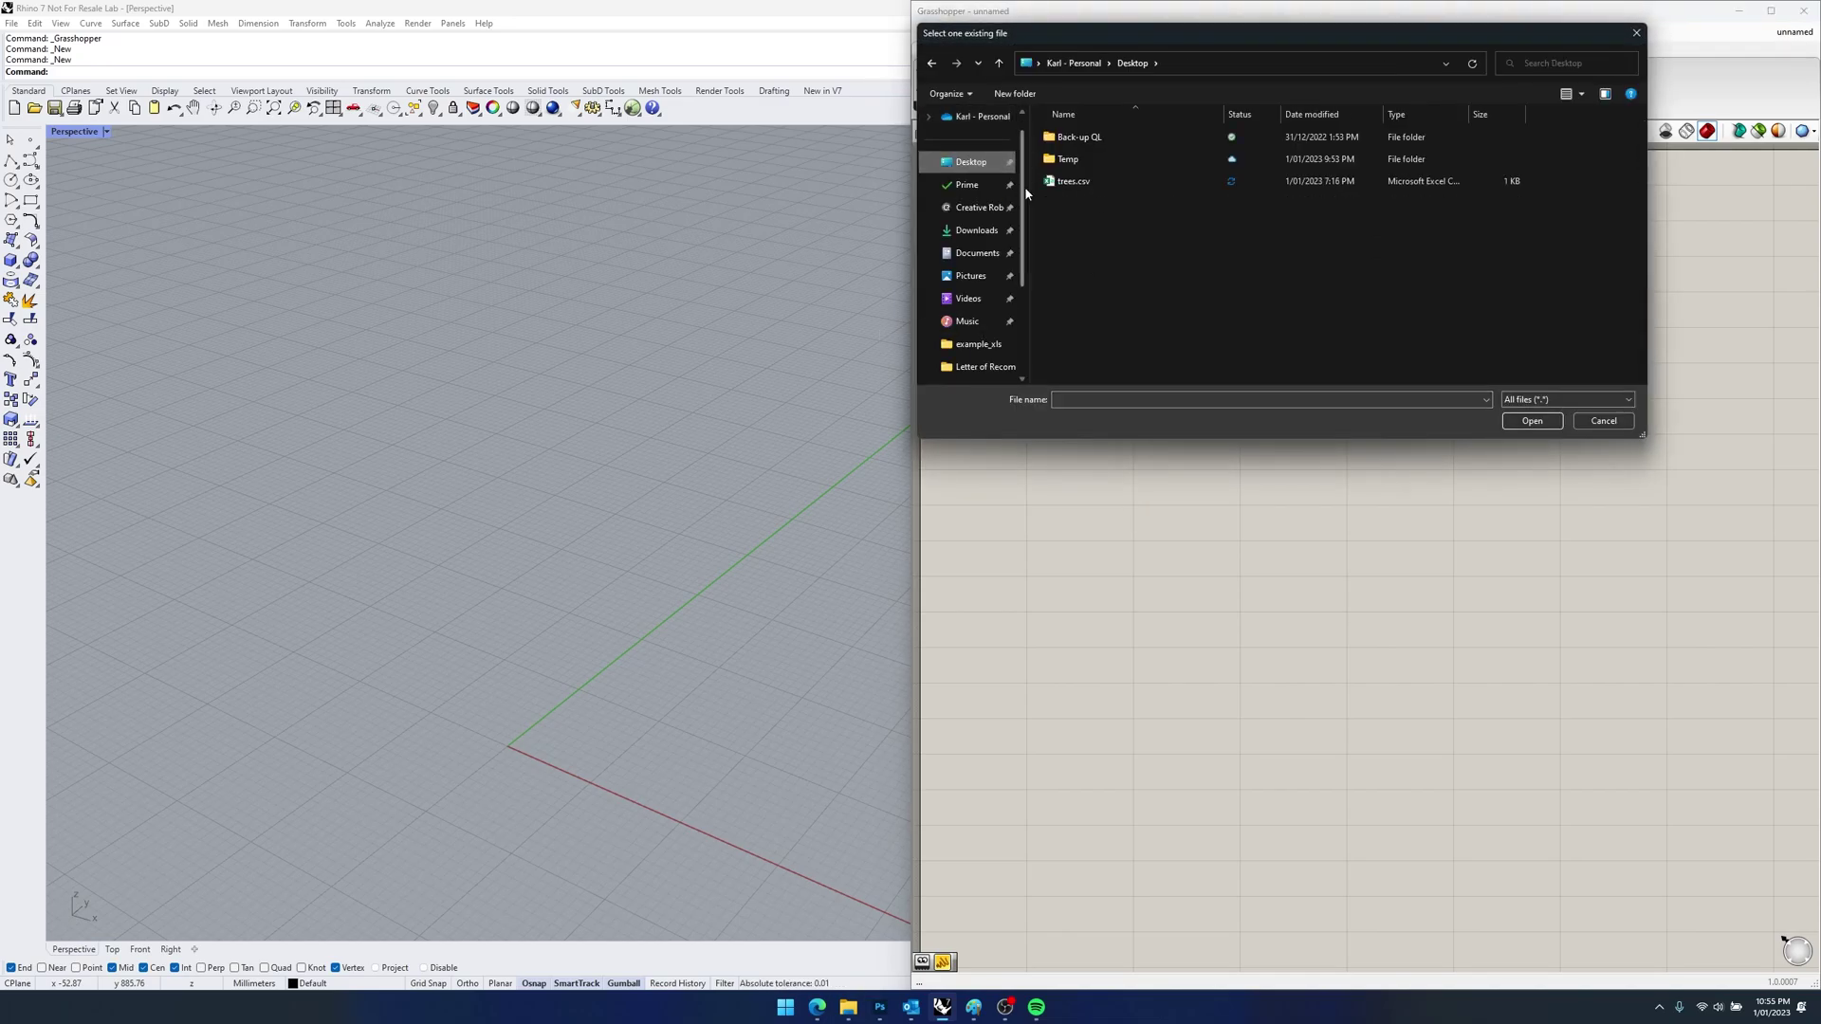
{"action": "left_click", "coordinate": [1090, 182]}
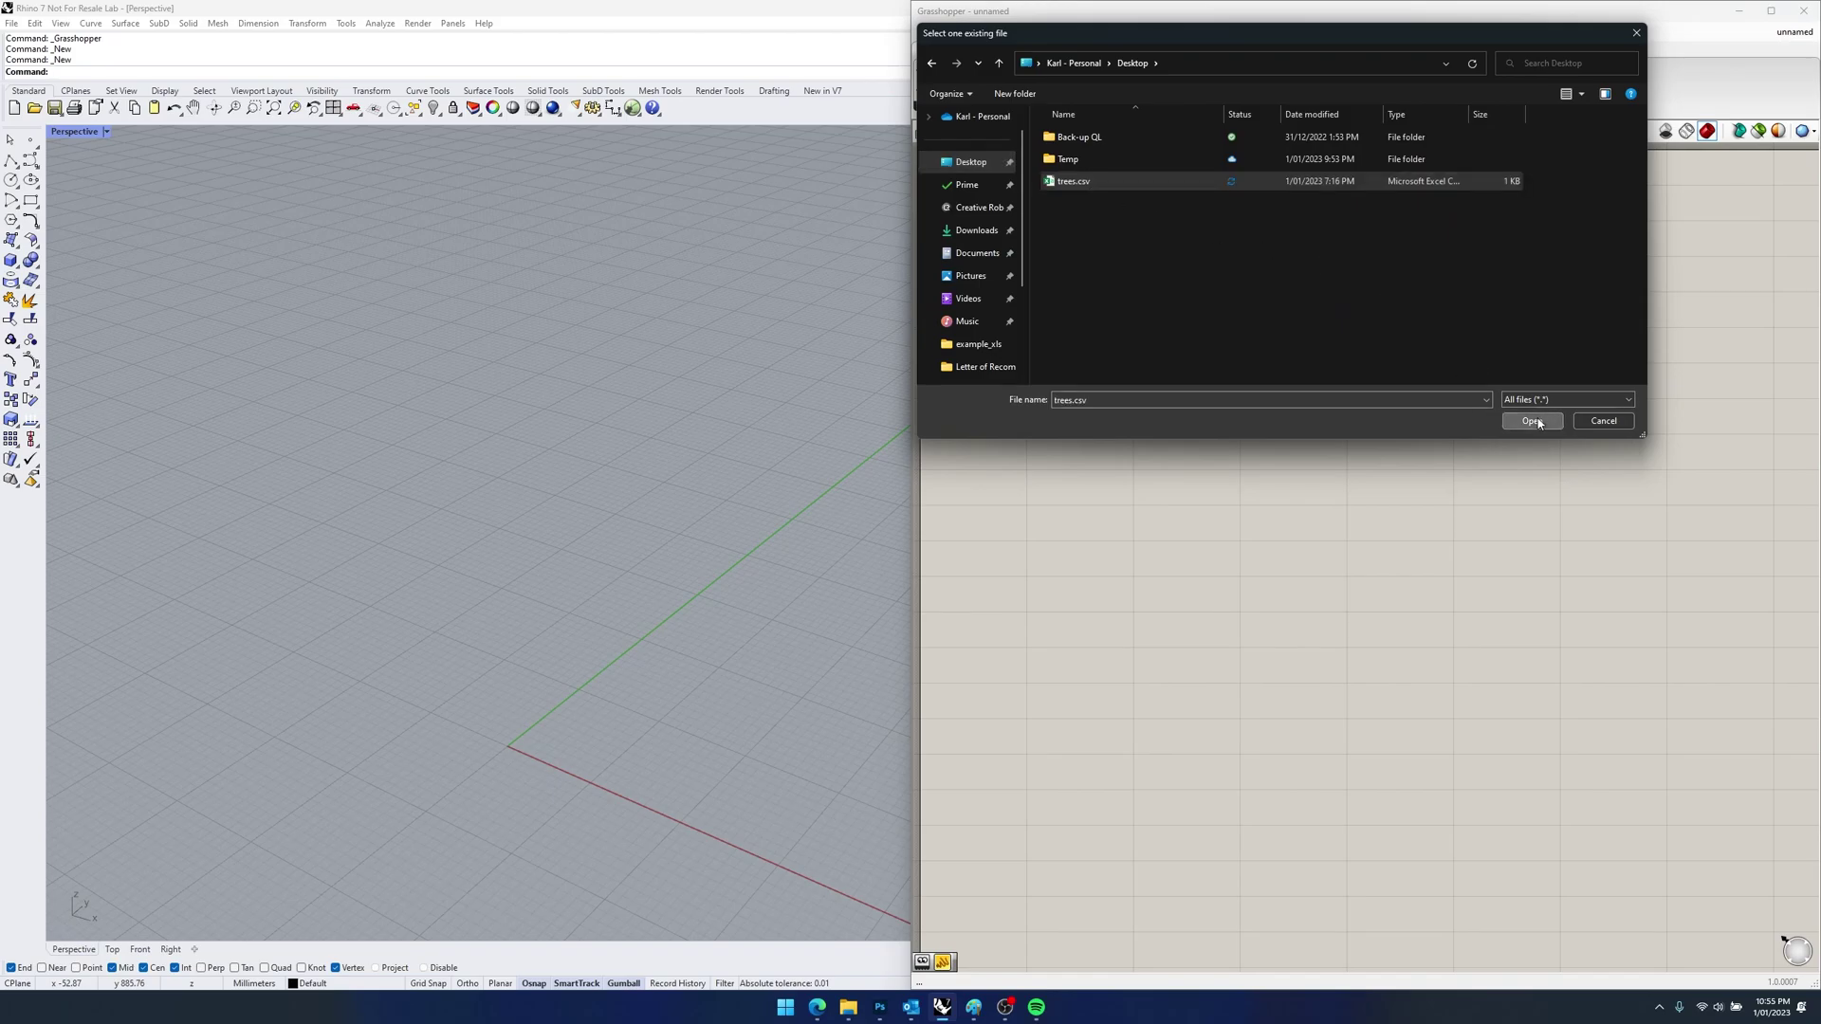
{"action": "left_click", "coordinate": [1531, 421]}
{"action": "left_click_drag", "start_coordinate": [982, 210], "coordinate": [977, 213]}
{"action": "left_click", "coordinate": [1051, 205]}
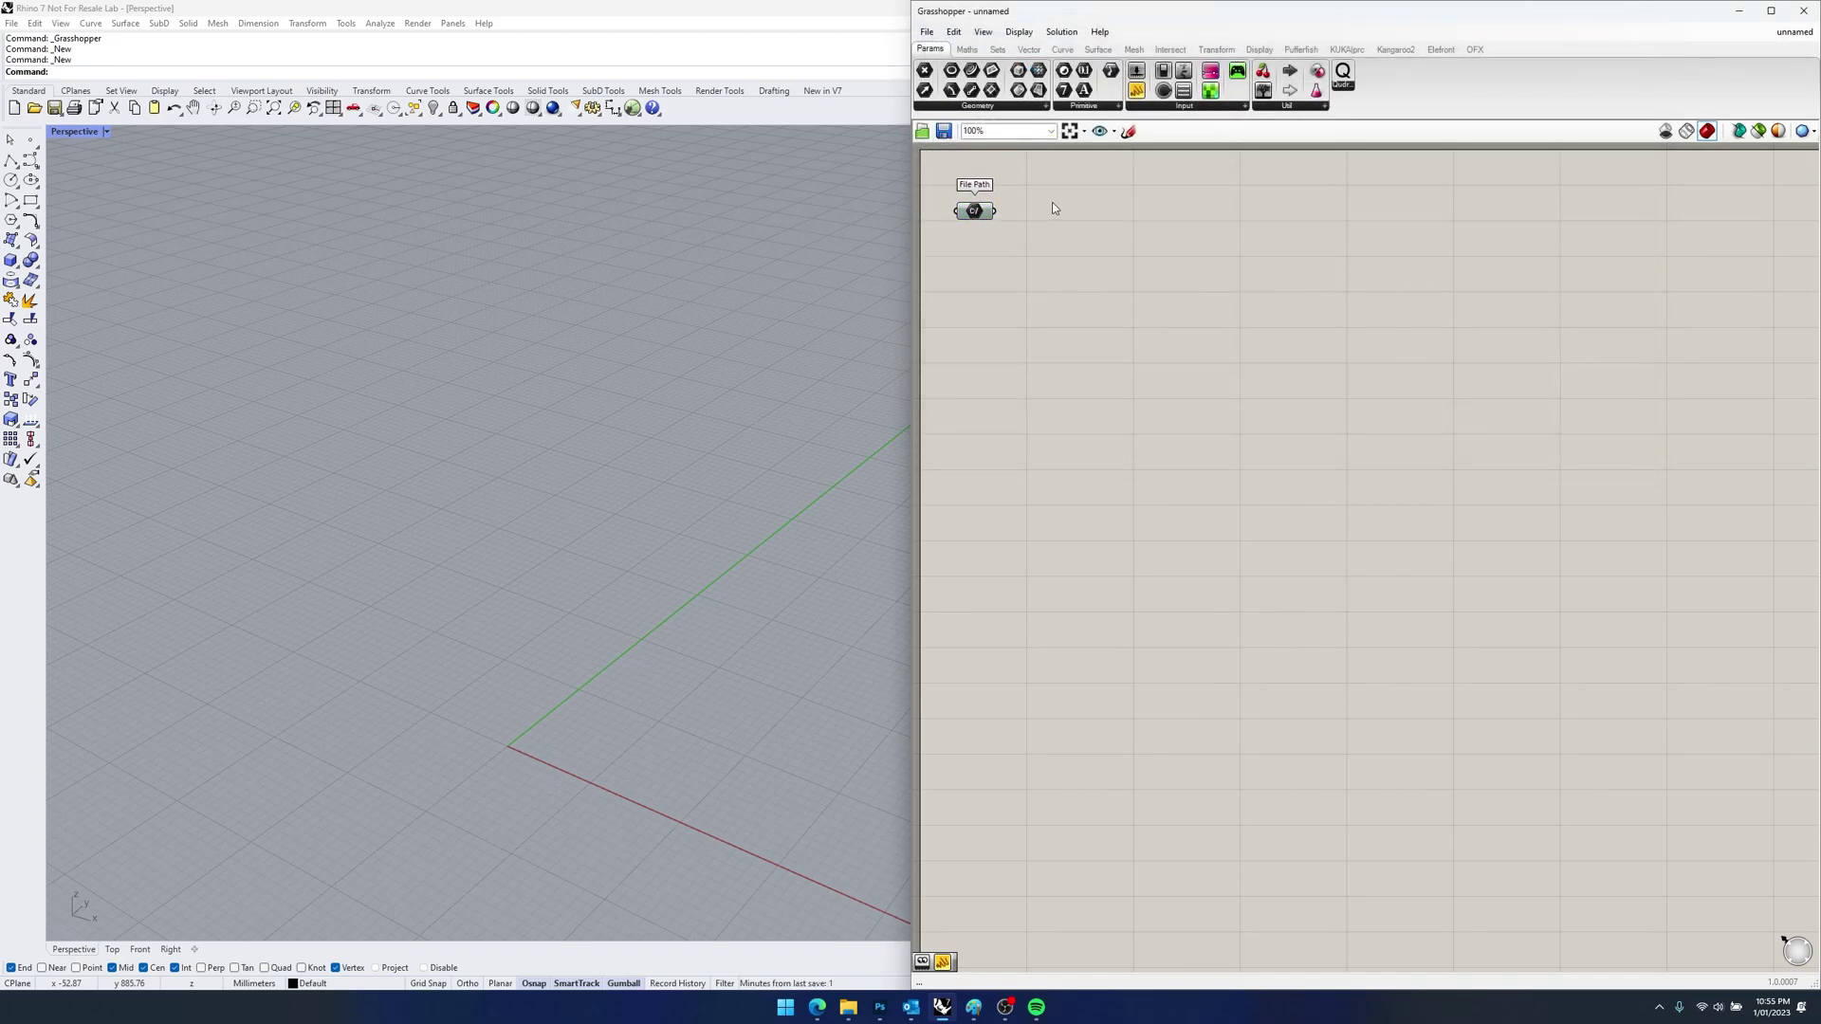
- Add a Read File component beside the File Path parameter and connect the path to its file input
{"action": "left_click", "coordinate": [1198, 107]}
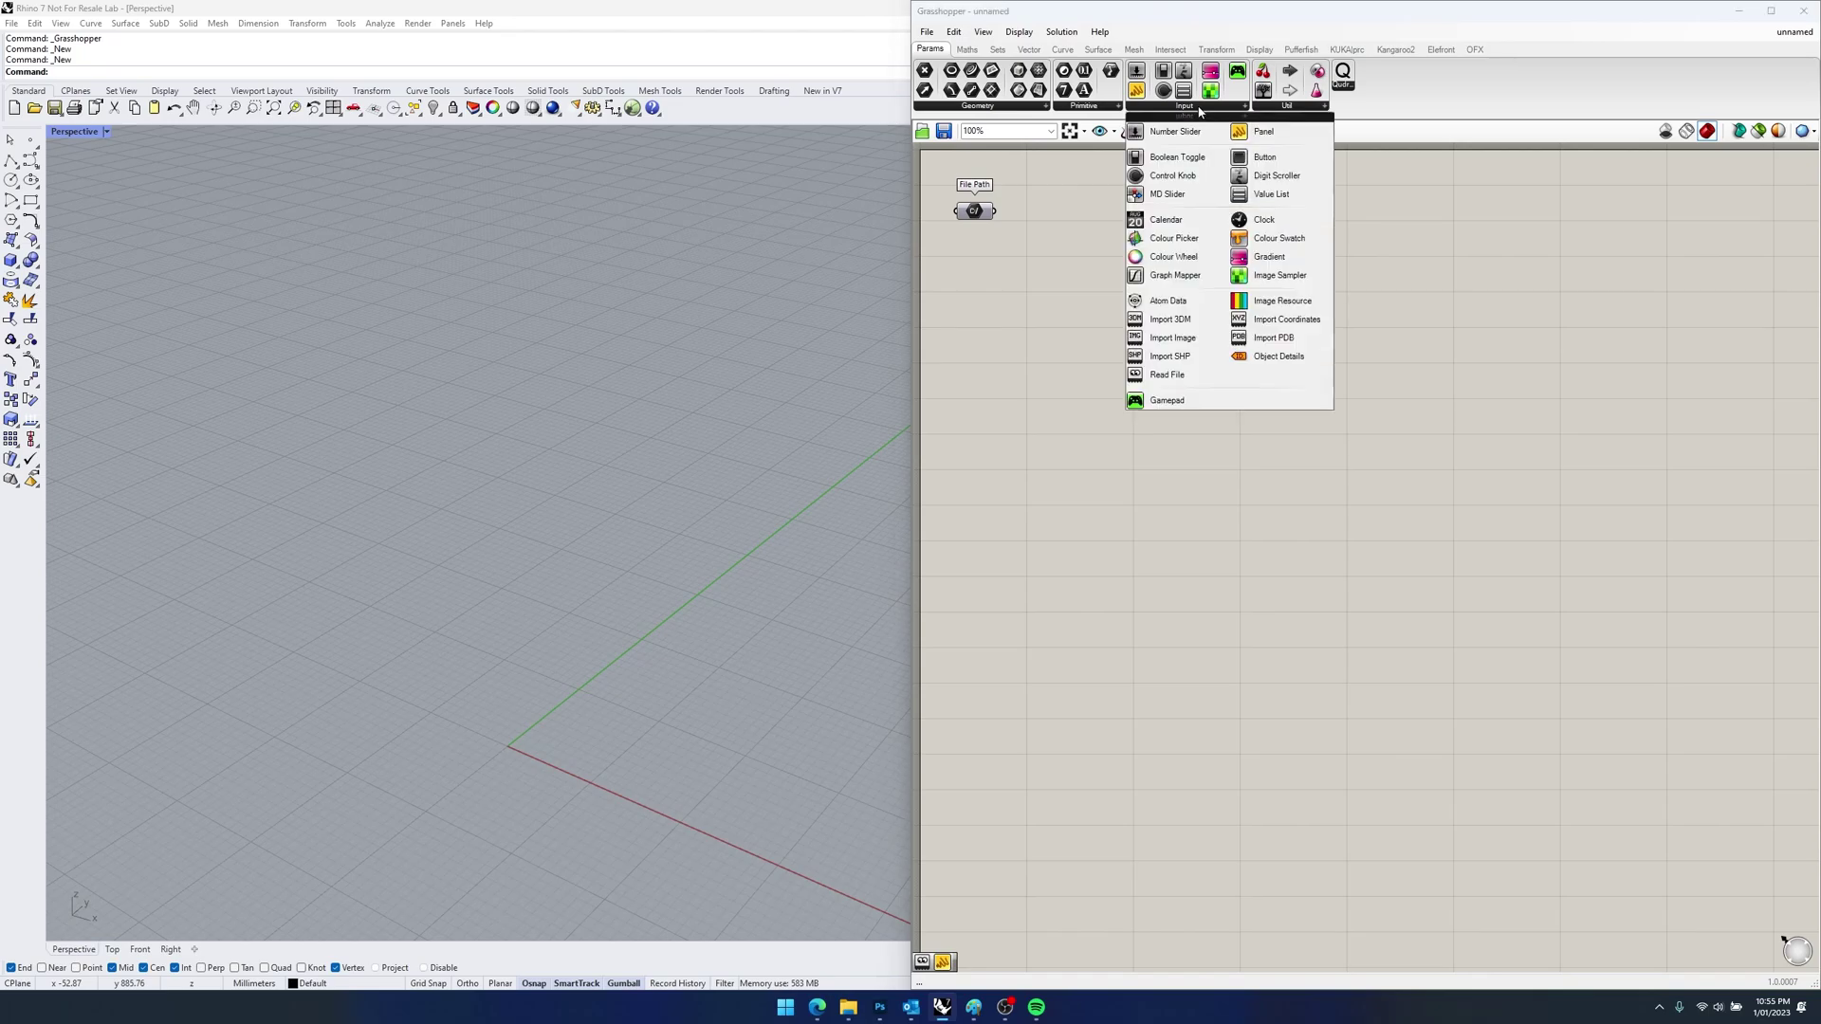
{"action": "left_click", "coordinate": [1159, 375]}
{"action": "left_click", "coordinate": [1078, 225]}
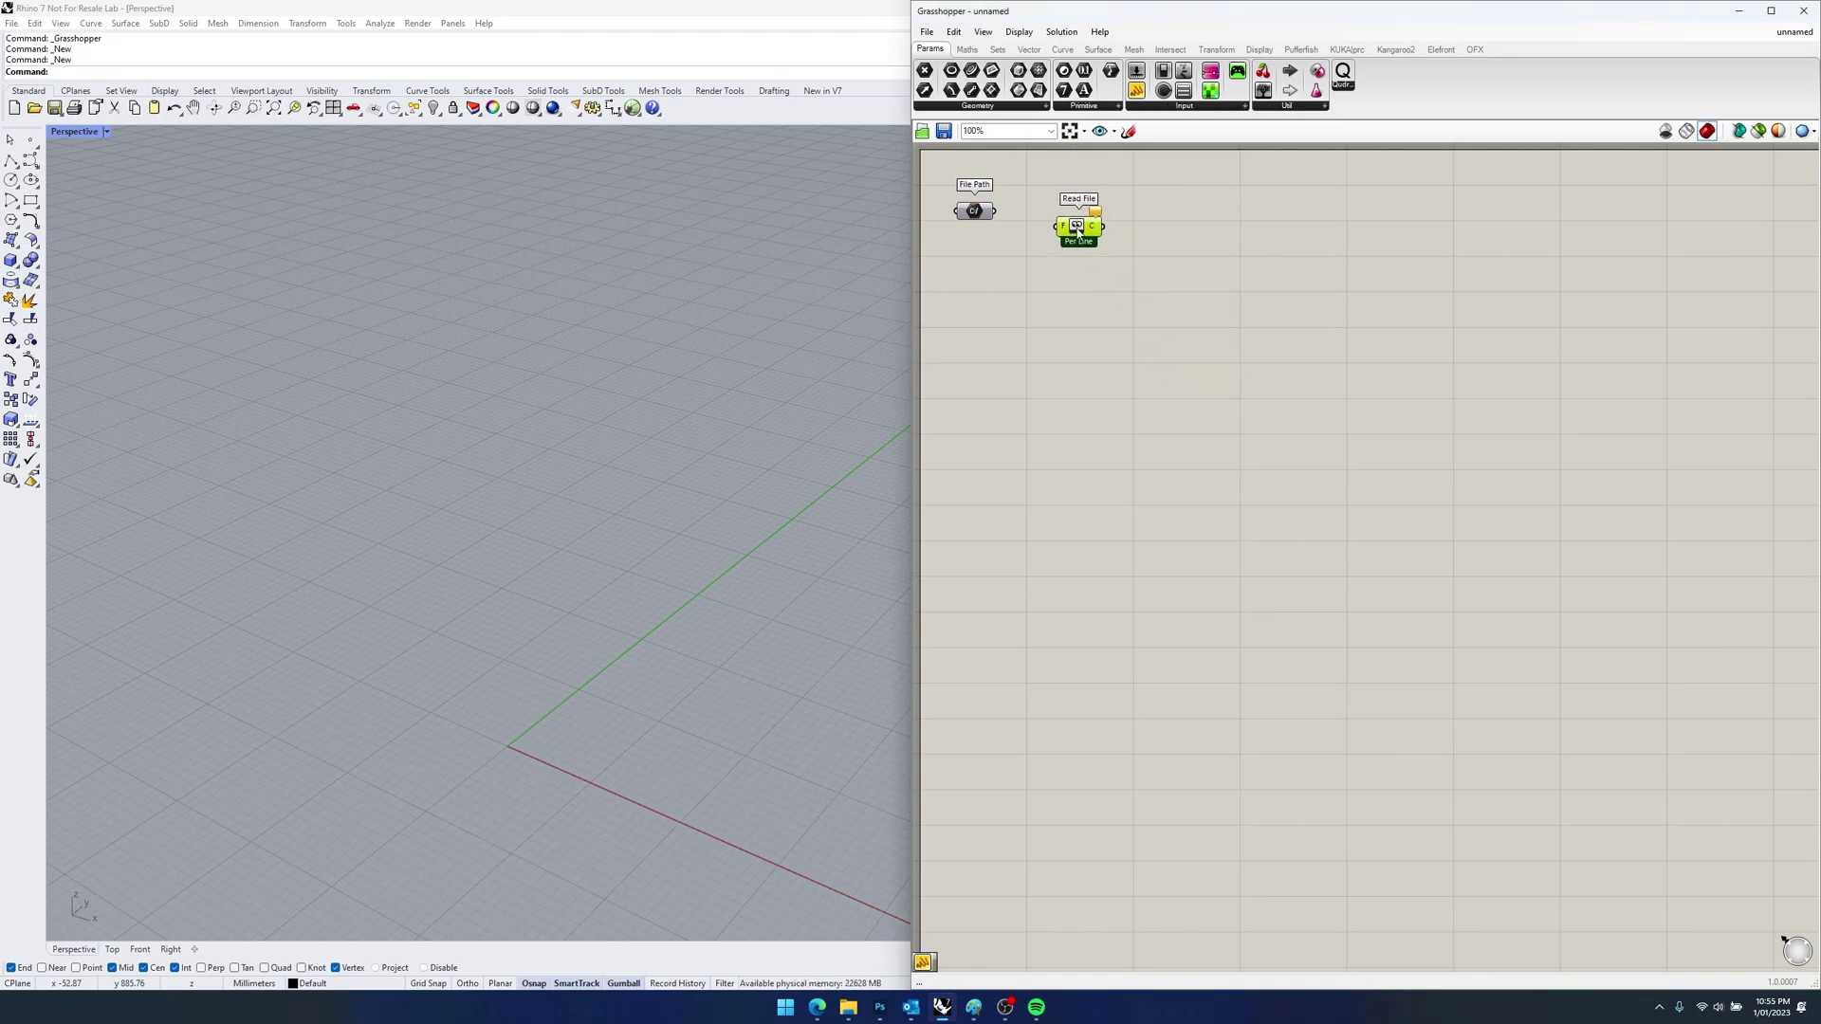
{"action": "left_click_drag", "start_coordinate": [996, 211], "coordinate": [1063, 205]}
{"action": "left_click", "coordinate": [1203, 204]}
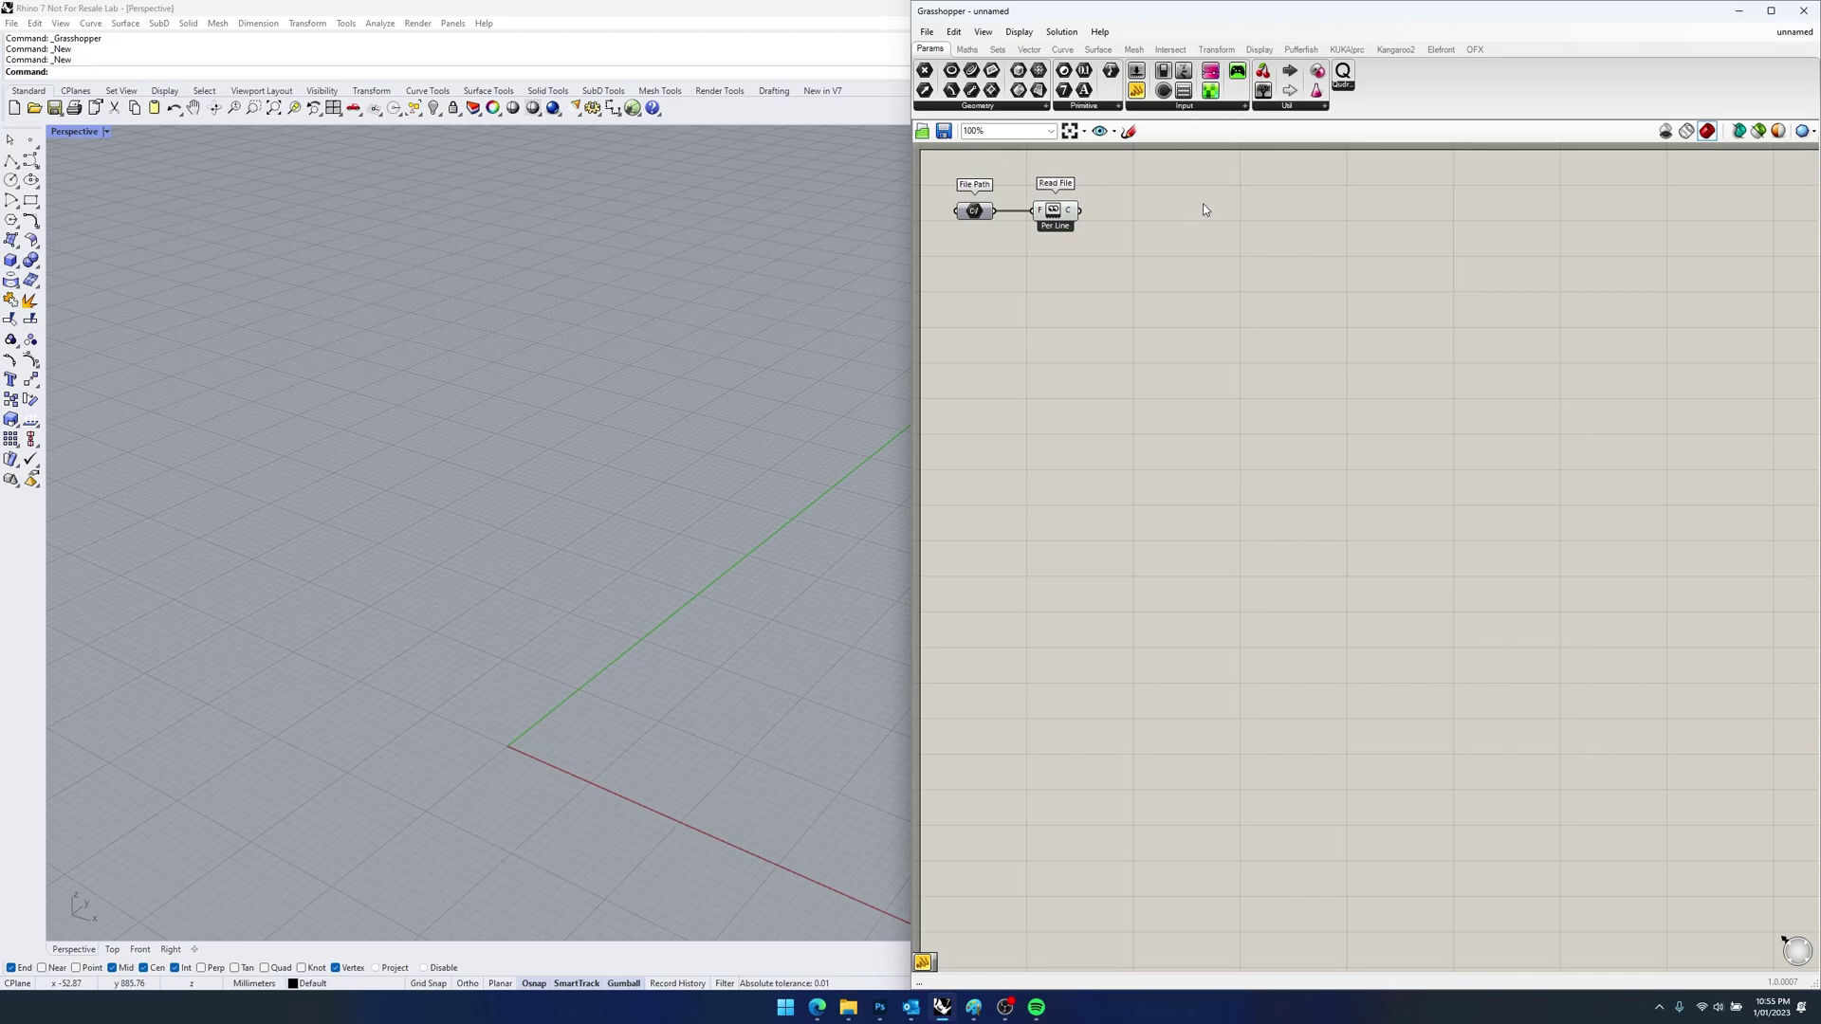
- Add a panel showing Read File's content output, widen it to fit the full rows and align it with the component
{"action": "double_click", "coordinate": [1202, 203]}
{"action": "type", "text": "//"}
{"action": "key", "text": "Return"}
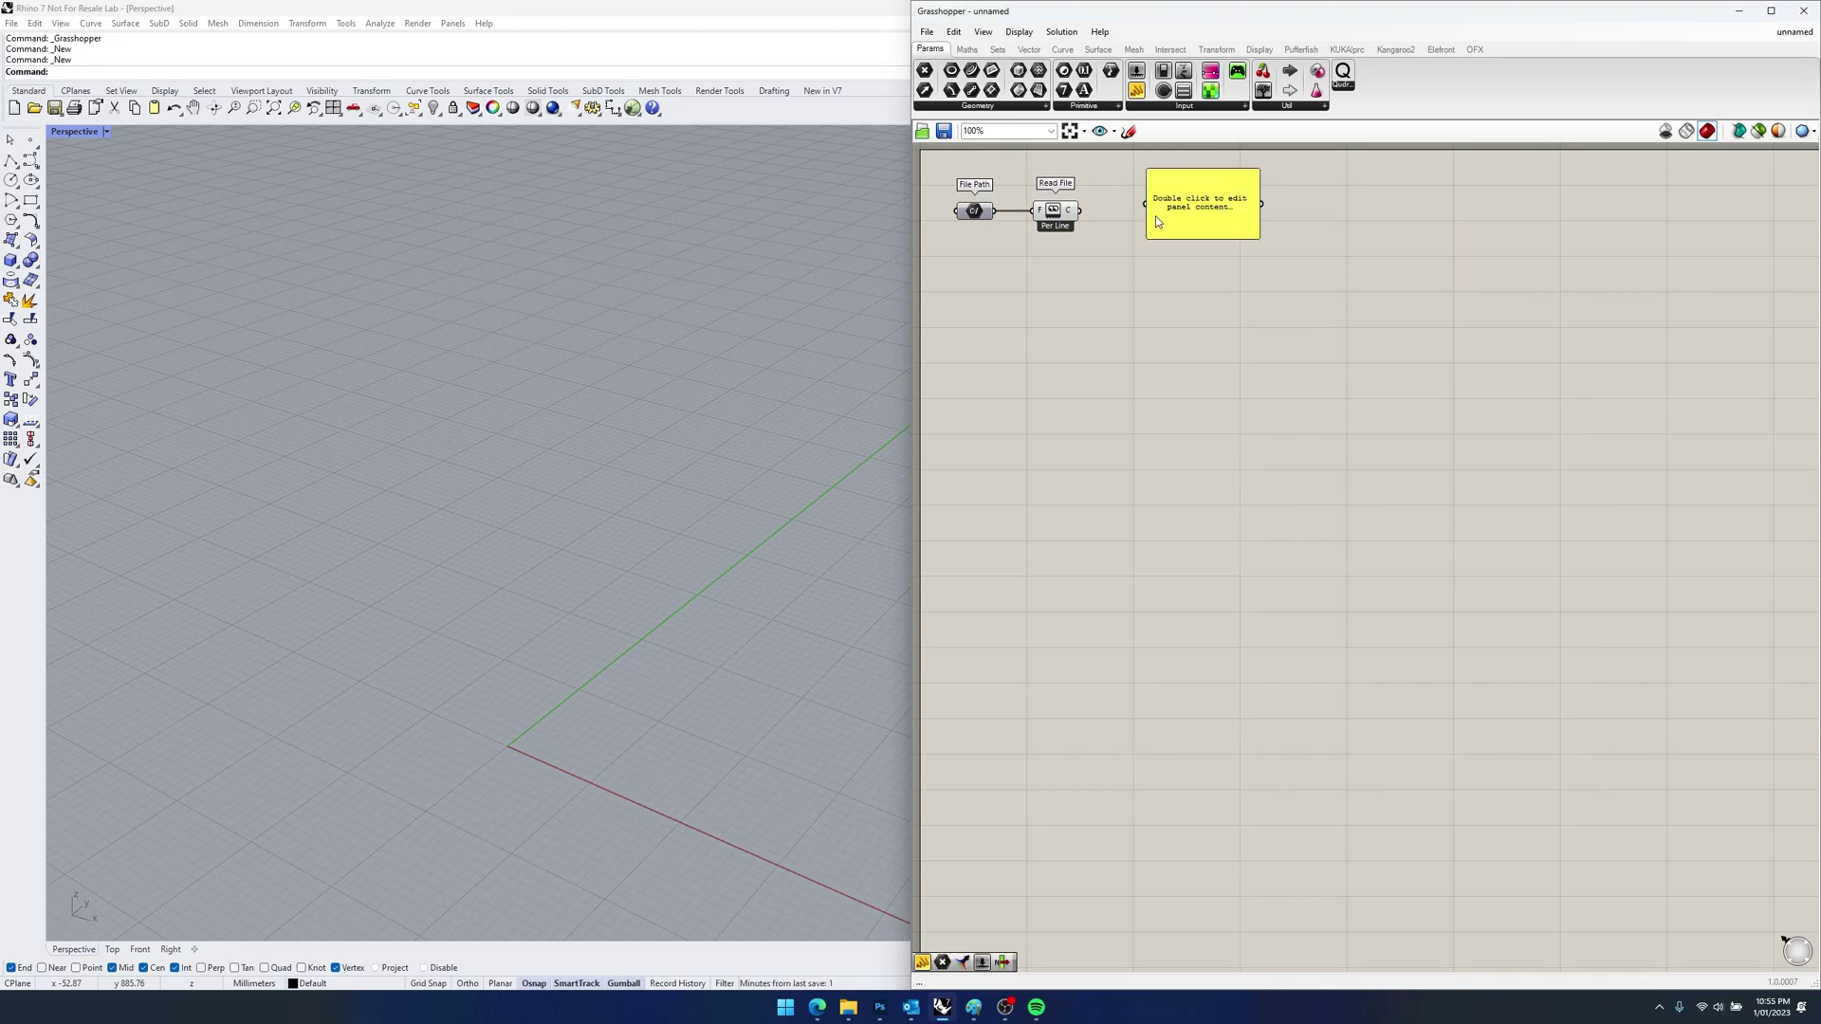
{"action": "left_click_drag", "start_coordinate": [1075, 211], "coordinate": [1666, 200]}
{"action": "left_click_drag", "start_coordinate": [1409, 206], "coordinate": [1302, 231]}
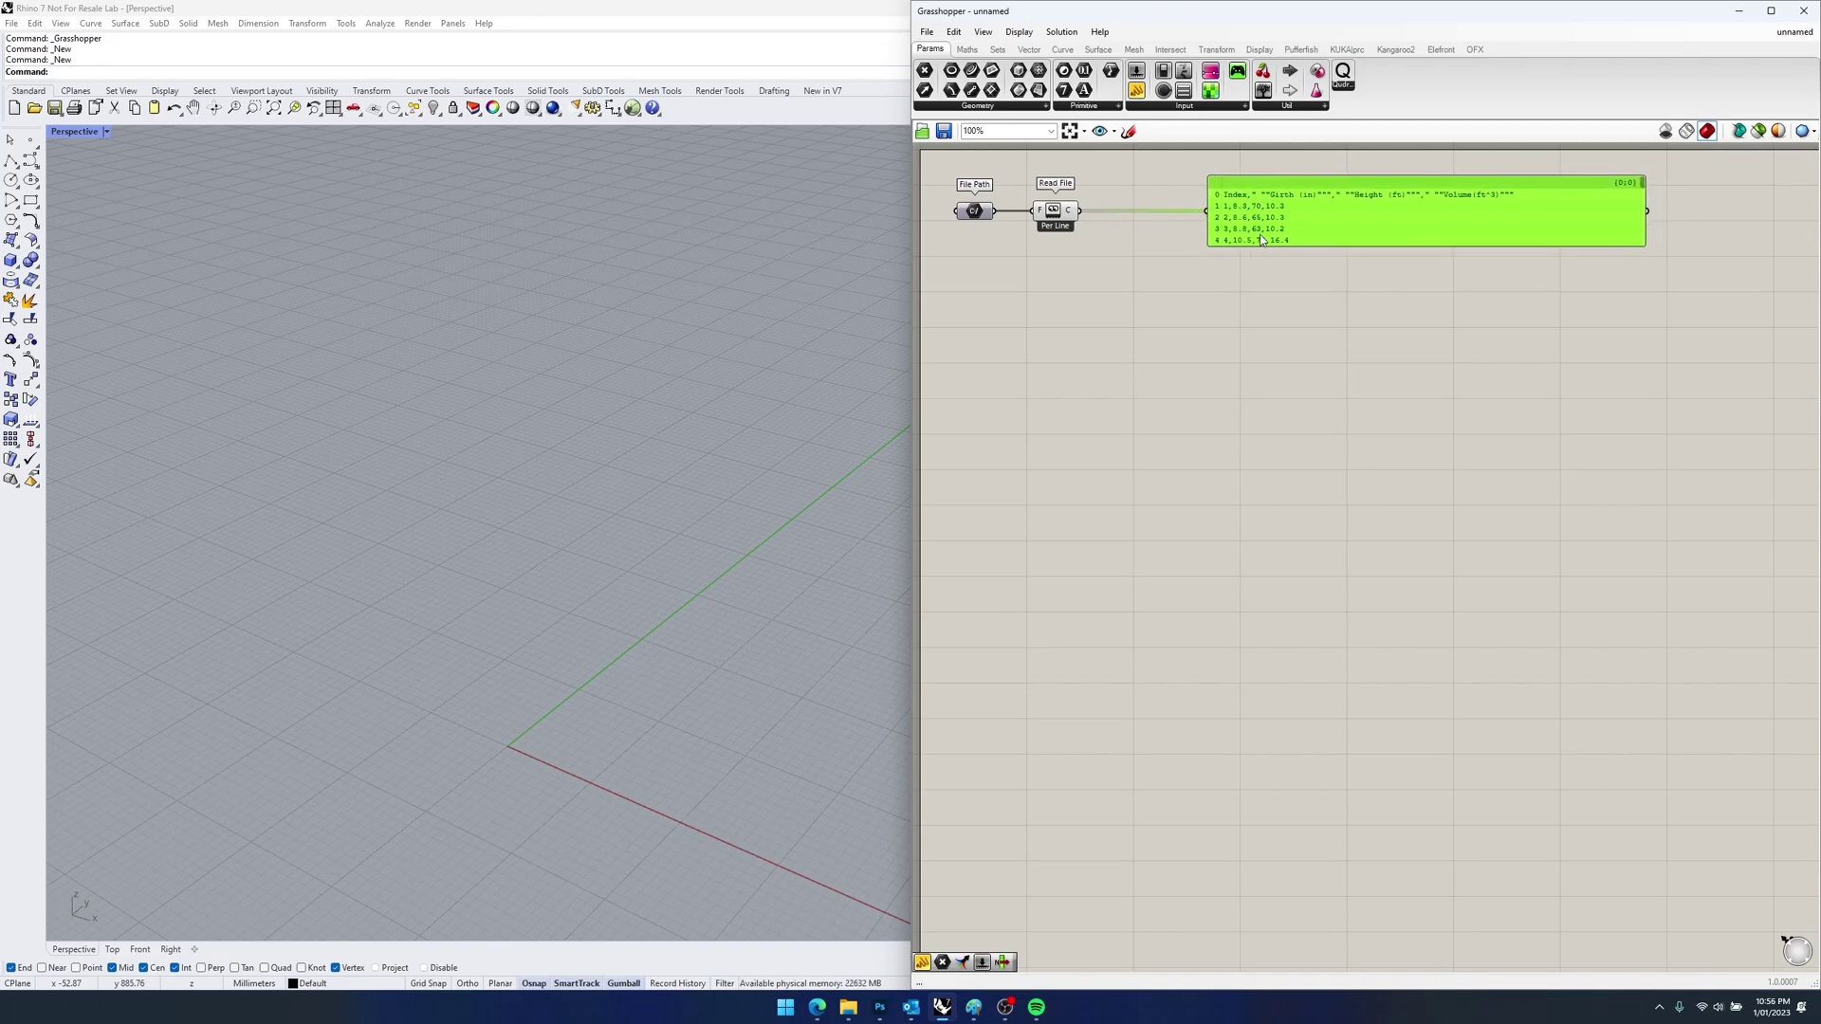
{"action": "left_click_drag", "start_coordinate": [1289, 220], "coordinate": [1303, 227]}
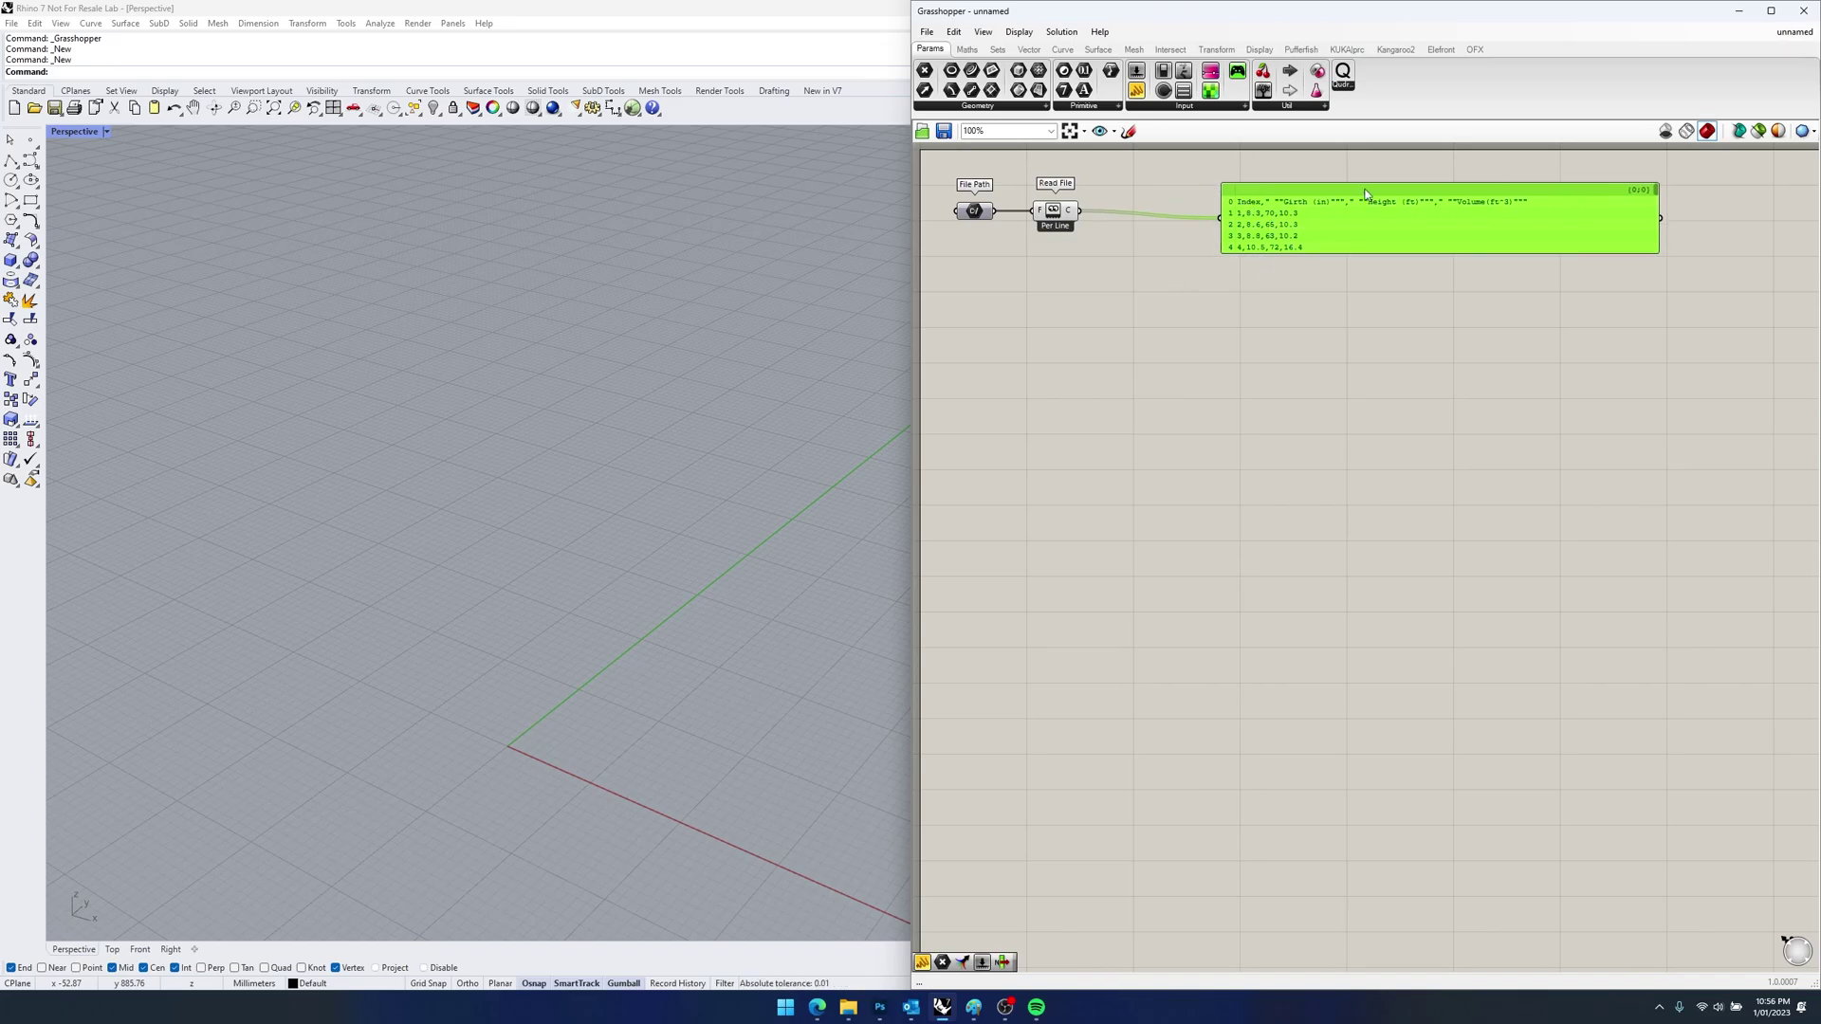
{"action": "mouse_move", "coordinate": [1297, 210]}
{"action": "left_mouse_down"}
{"action": "mouse_move", "coordinate": [1324, 198]}
{"action": "mouse_move", "coordinate": [1291, 211]}
{"action": "left_mouse_up"}
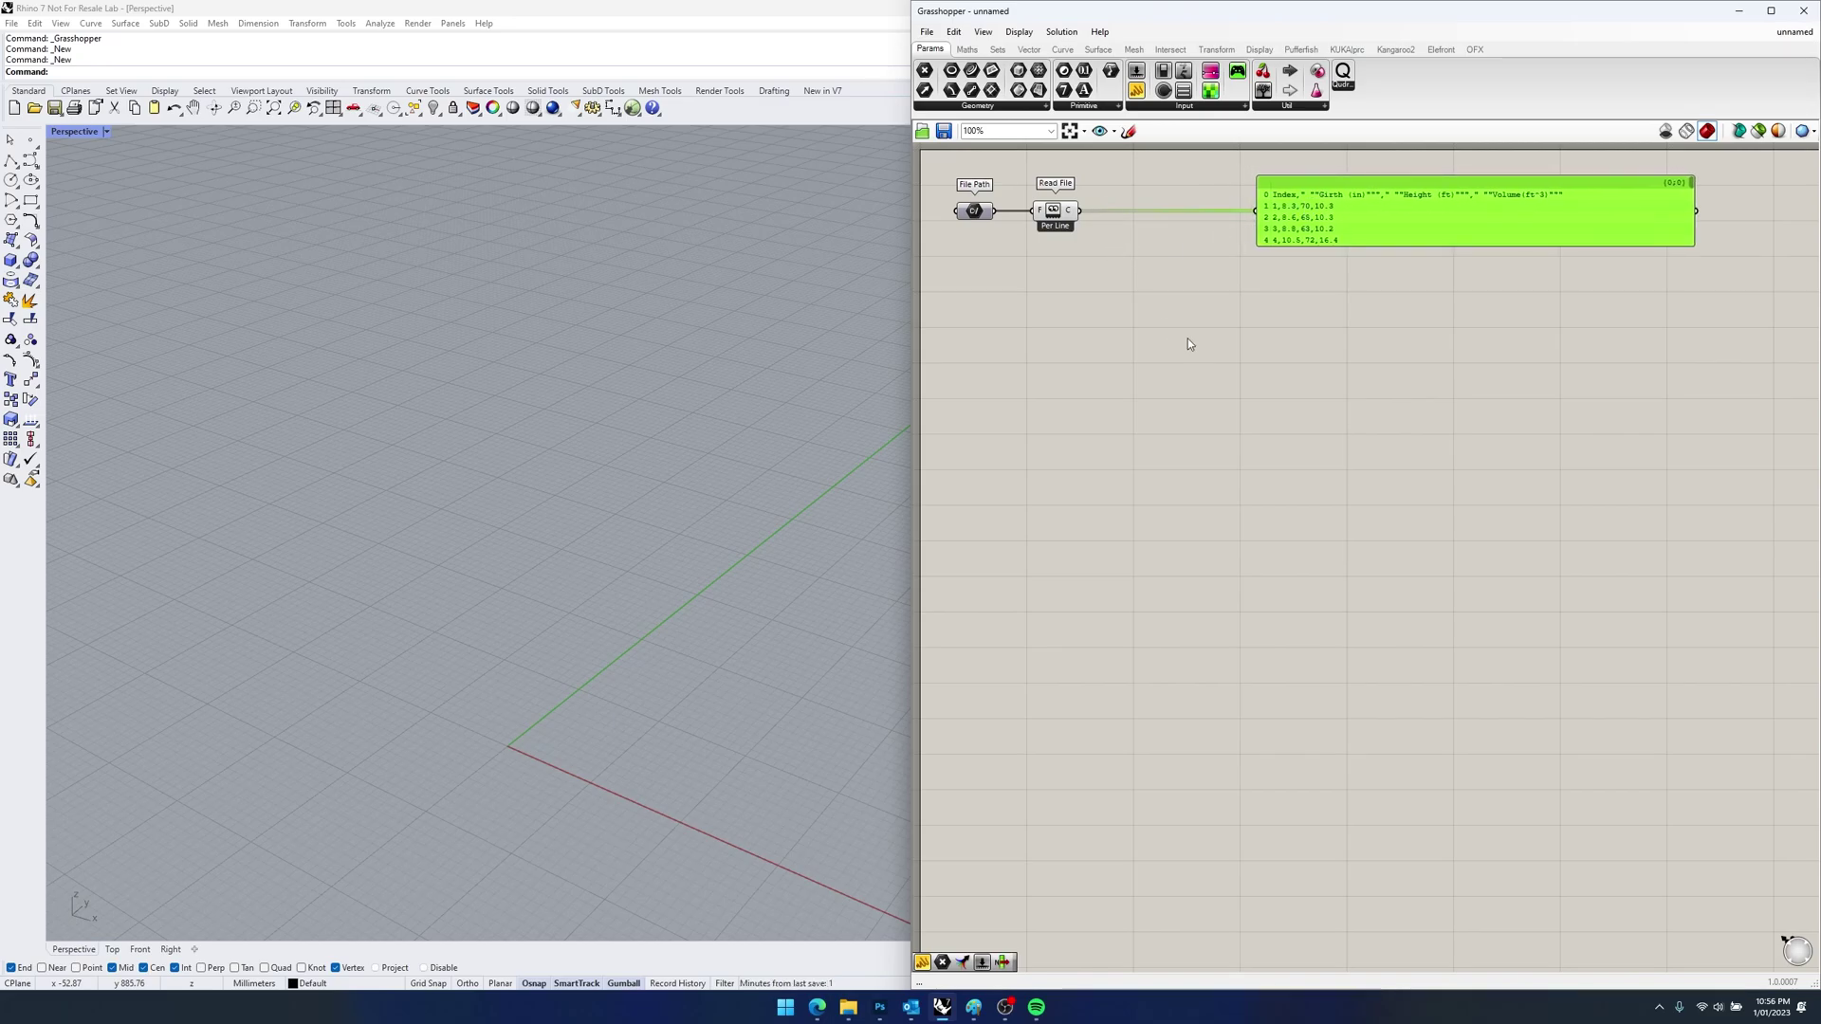
- Add a Split List component fed by Read File's content, with a panel holding 1 as its split index
{"action": "left_click", "coordinate": [996, 50]}
{"action": "left_click", "coordinate": [970, 111]}
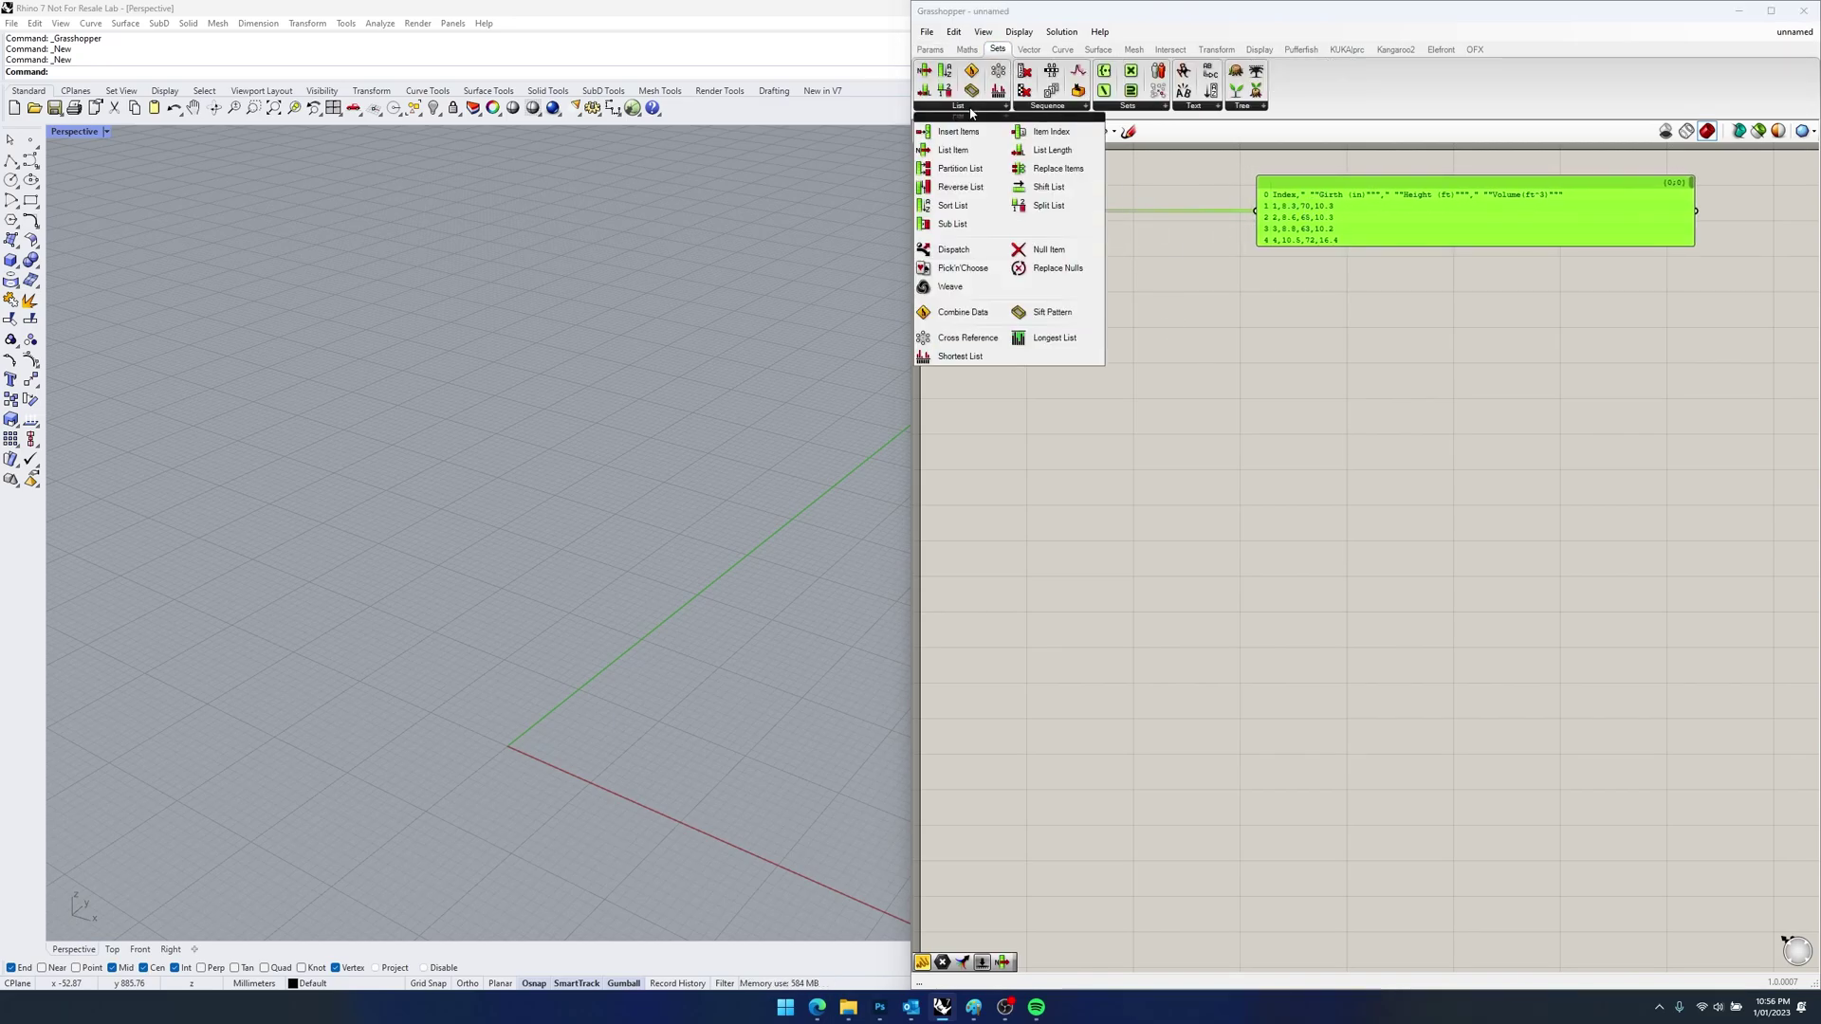
{"action": "left_click_drag", "start_coordinate": [1048, 205], "coordinate": [1167, 267]}
{"action": "left_click_drag", "start_coordinate": [1079, 210], "coordinate": [1164, 264]}
{"action": "double_click", "coordinate": [1130, 276]}
{"action": "type", "text": "1"}
{"action": "key", "text": "Return"}
{"action": "left_click_drag", "start_coordinate": [1130, 274], "coordinate": [1142, 268]}
- Show Split List's output A in the existing panel and output B in a taller copy of it below
{"action": "left_click_drag", "start_coordinate": [1252, 218], "coordinate": [1257, 213]}
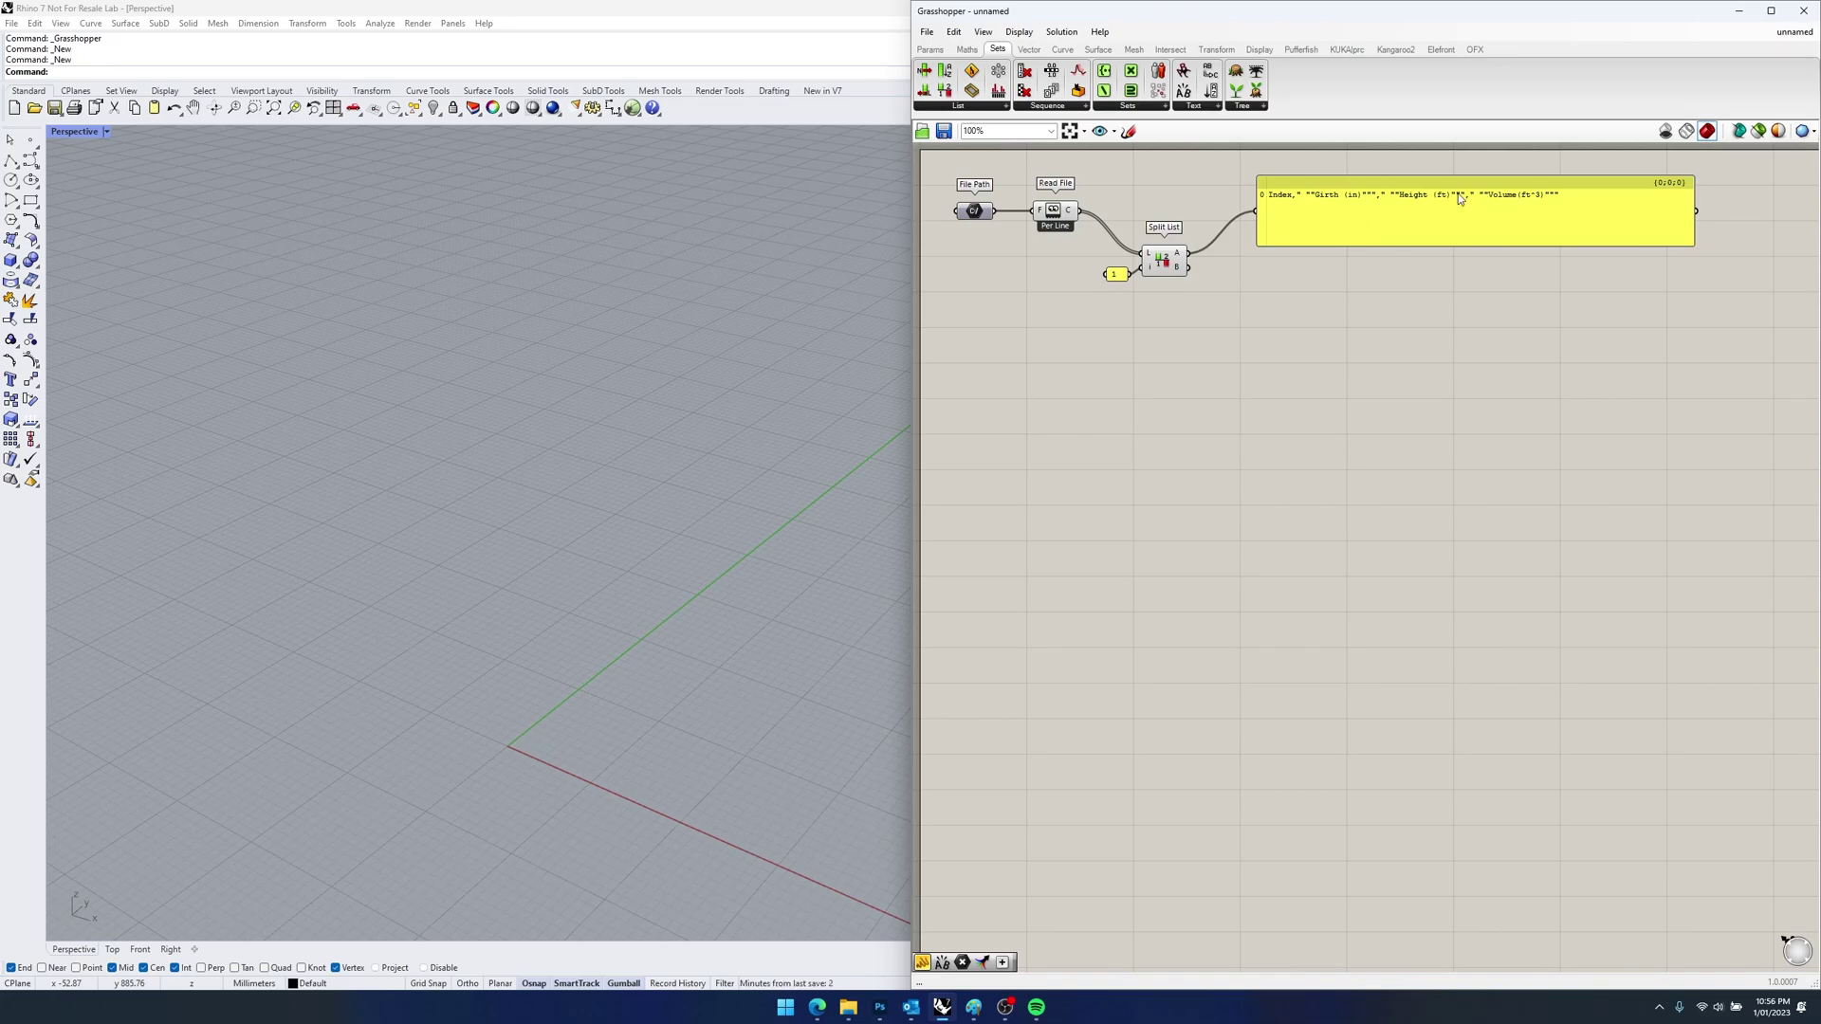
{"action": "left_click_drag", "start_coordinate": [1397, 235], "coordinate": [1417, 334], "text": "alt"}
{"action": "left_click_drag", "start_coordinate": [1191, 269], "coordinate": [1341, 402]}
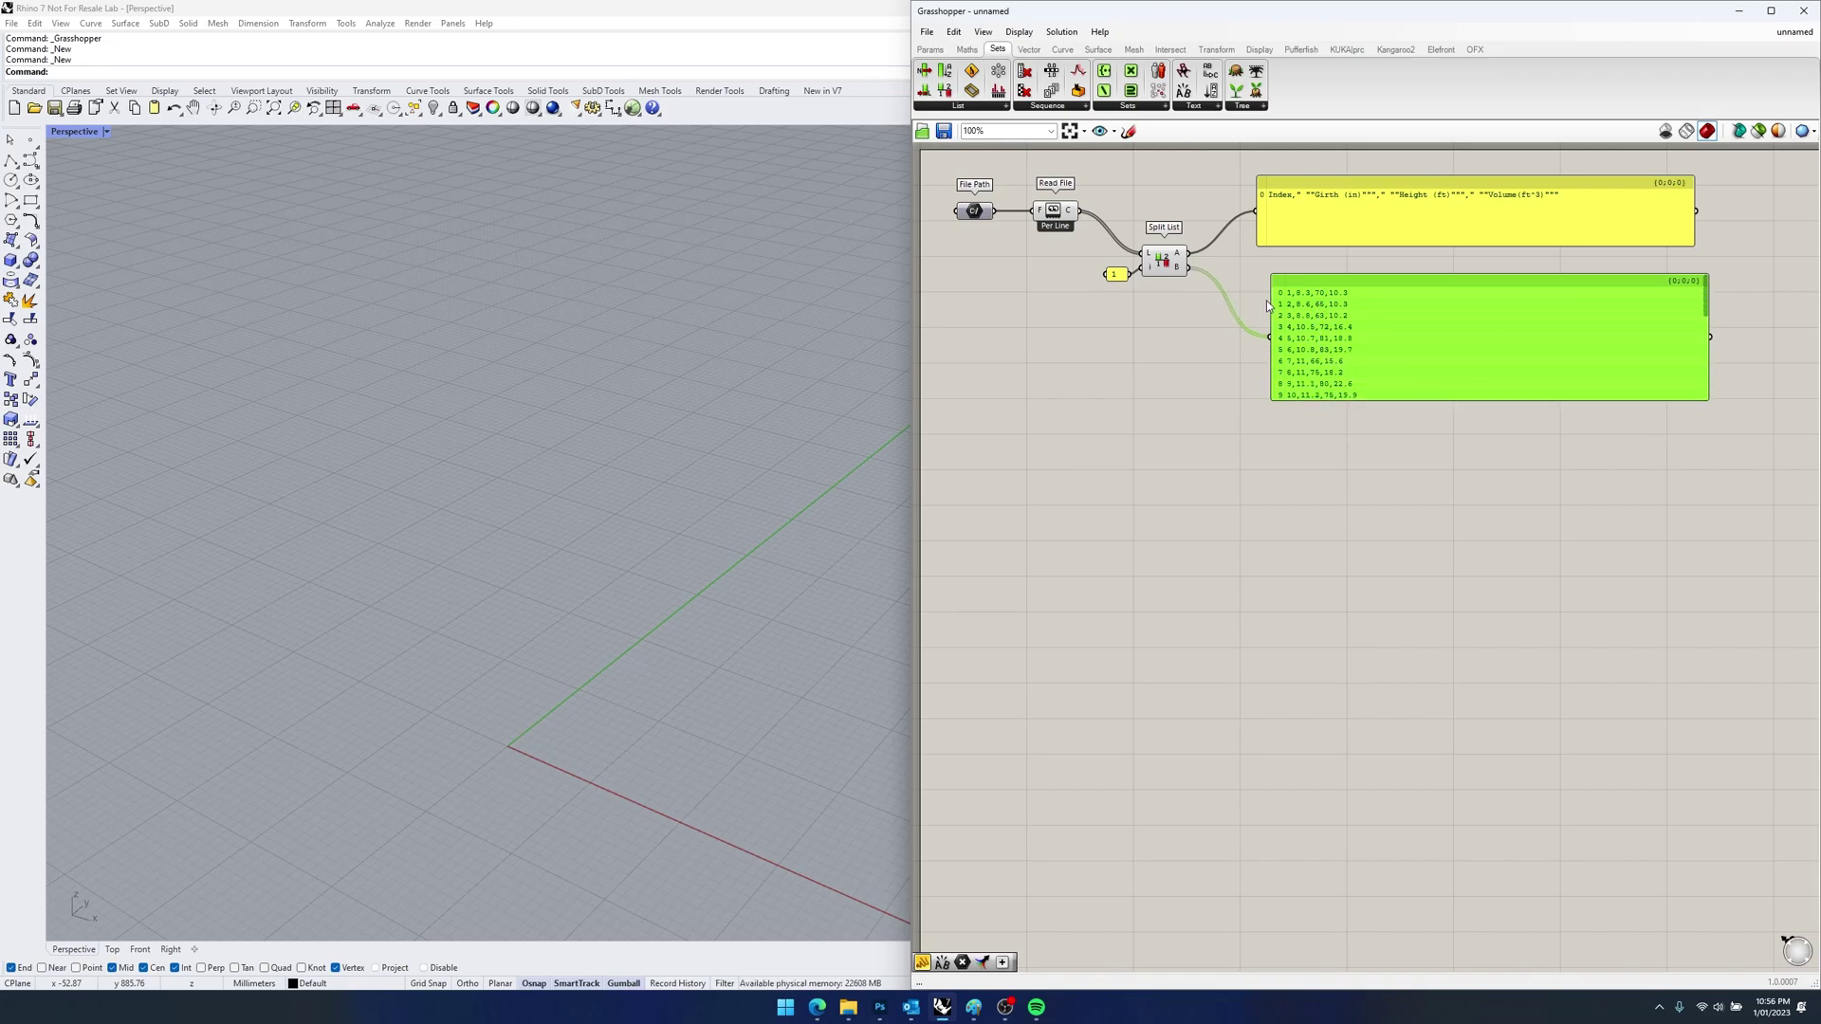
- Add a Text Split component and connect Split List's output B to its text input
{"action": "scroll", "coordinate": [1283, 297], "scroll_direction": "up", "scroll_amount": 2}
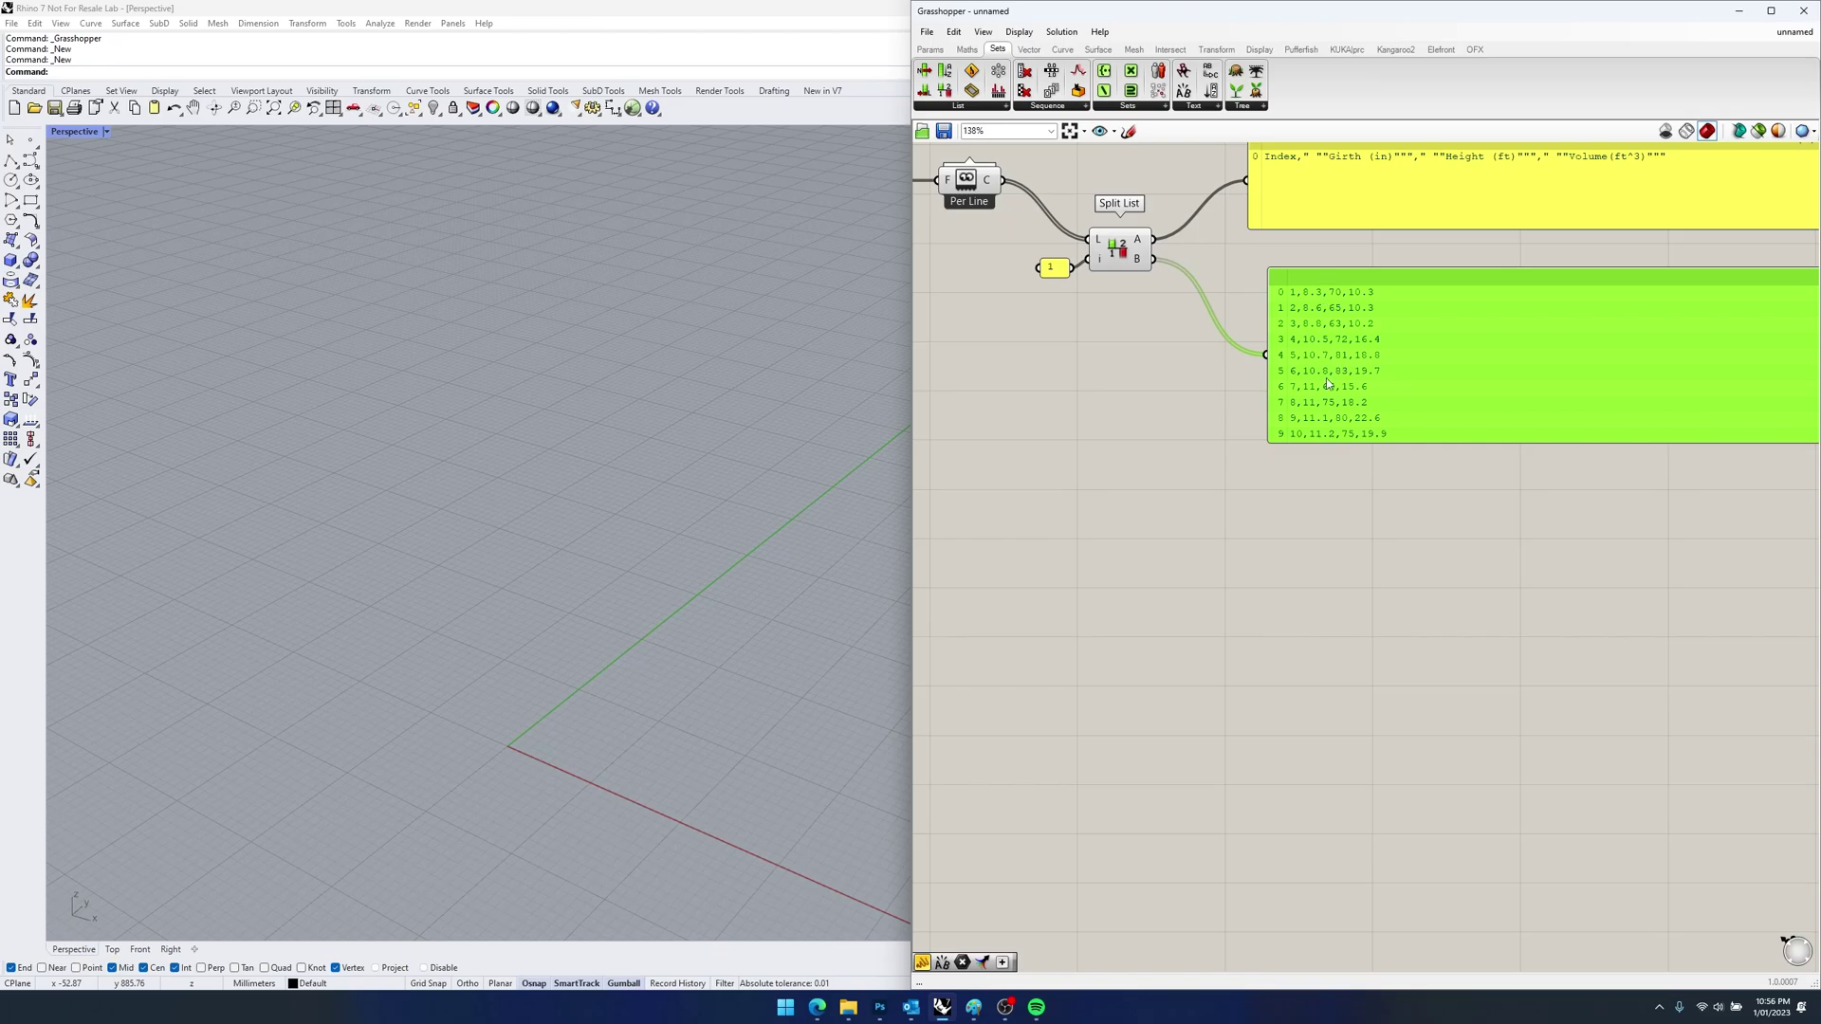
{"action": "left_click", "coordinate": [1201, 112]}
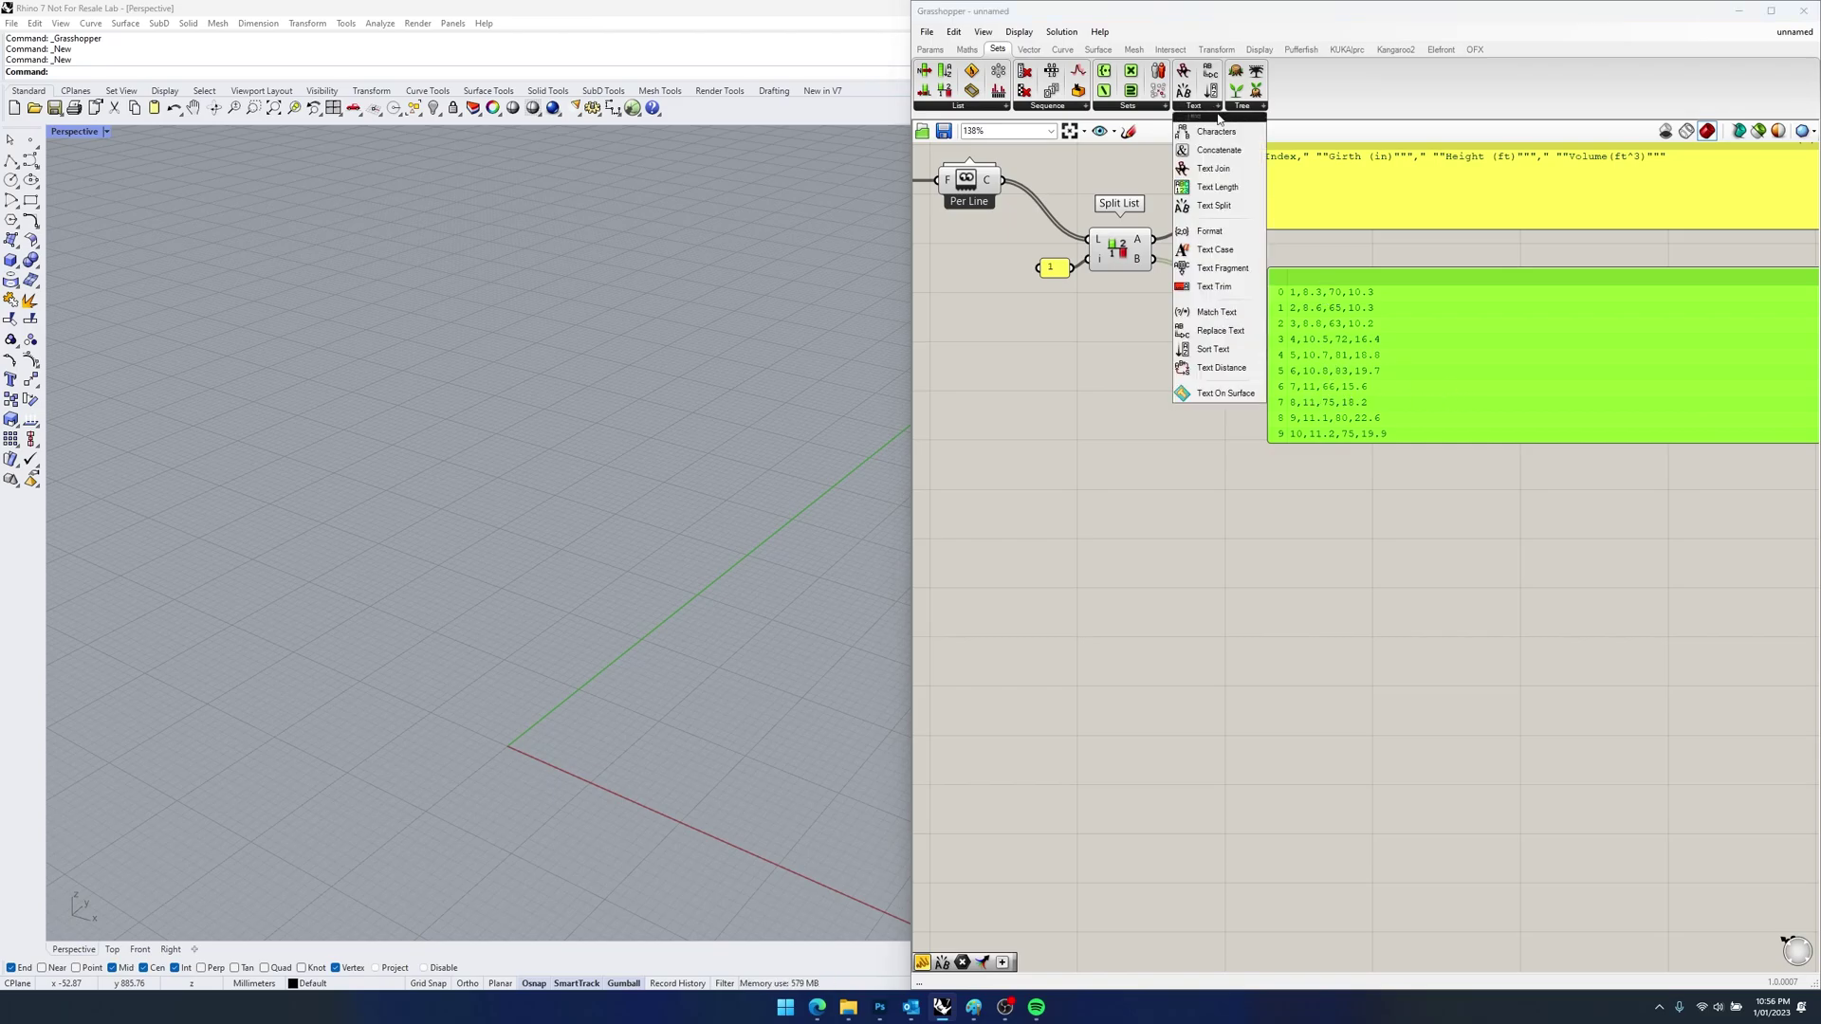
{"action": "left_click", "coordinate": [1214, 206]}
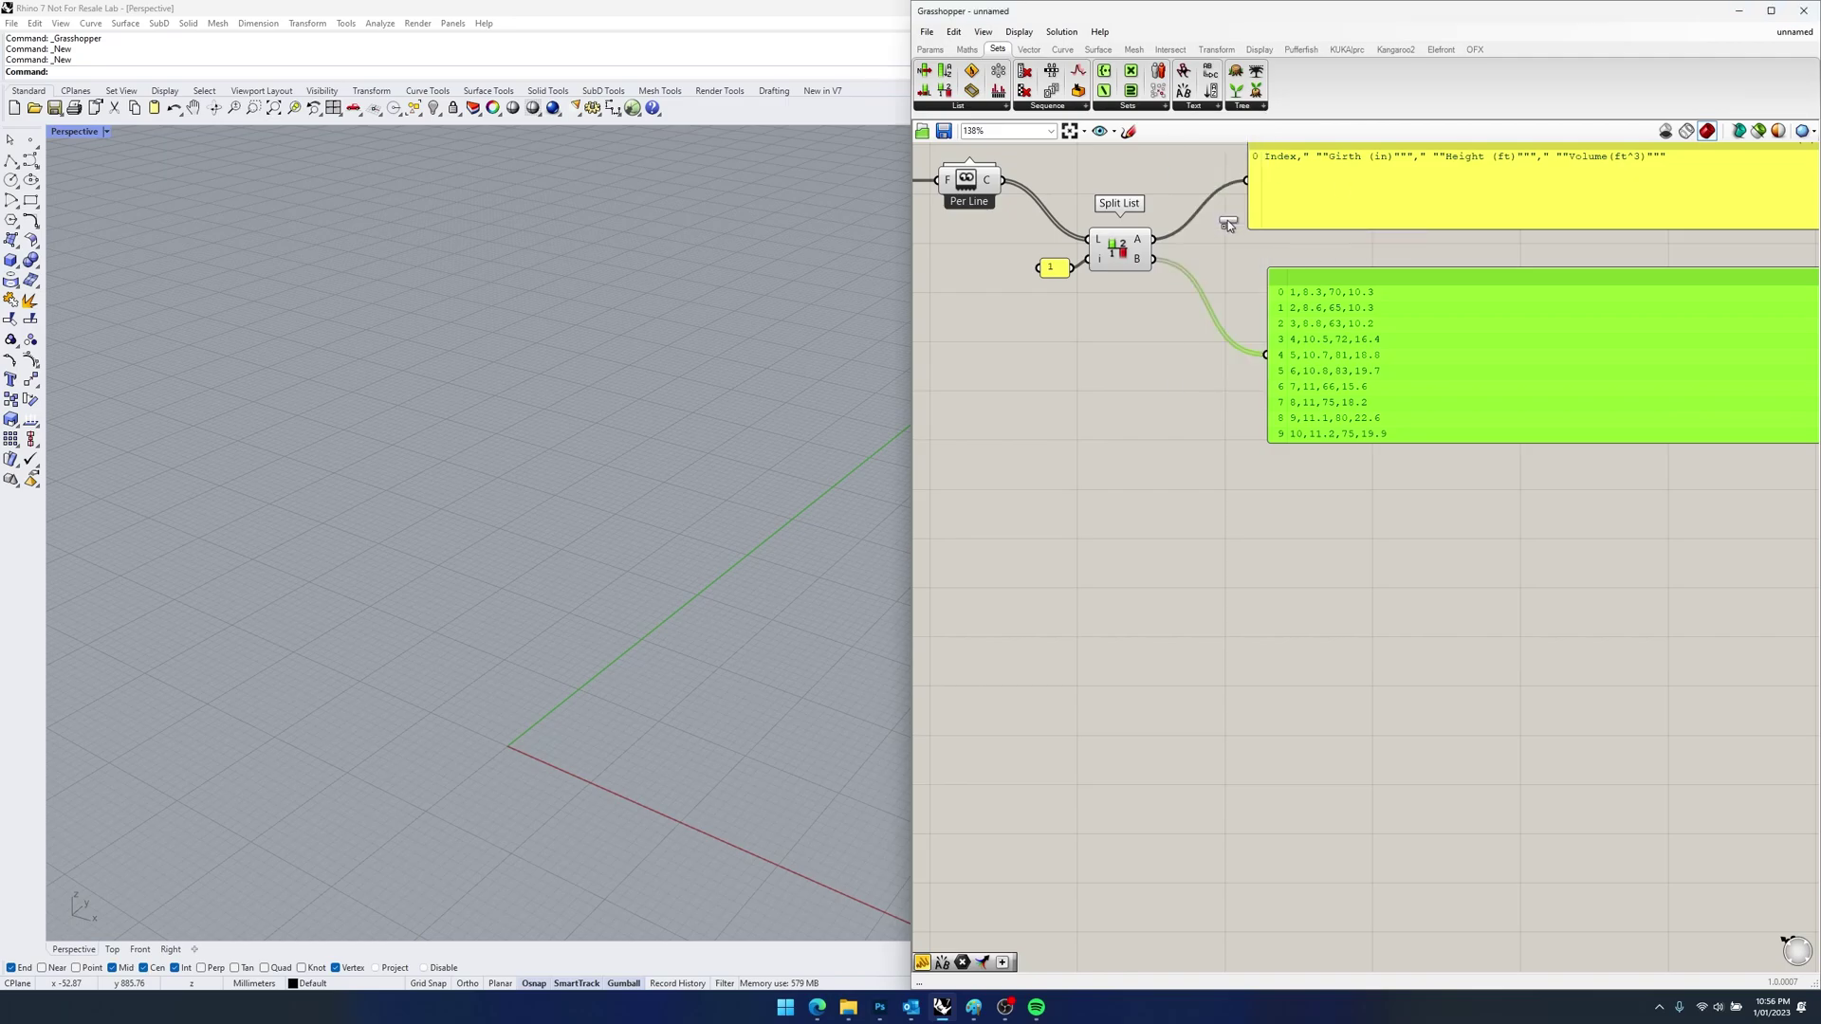
{"action": "left_click", "coordinate": [1196, 369]}
{"action": "left_click_drag", "start_coordinate": [1154, 260], "coordinate": [1185, 389]}
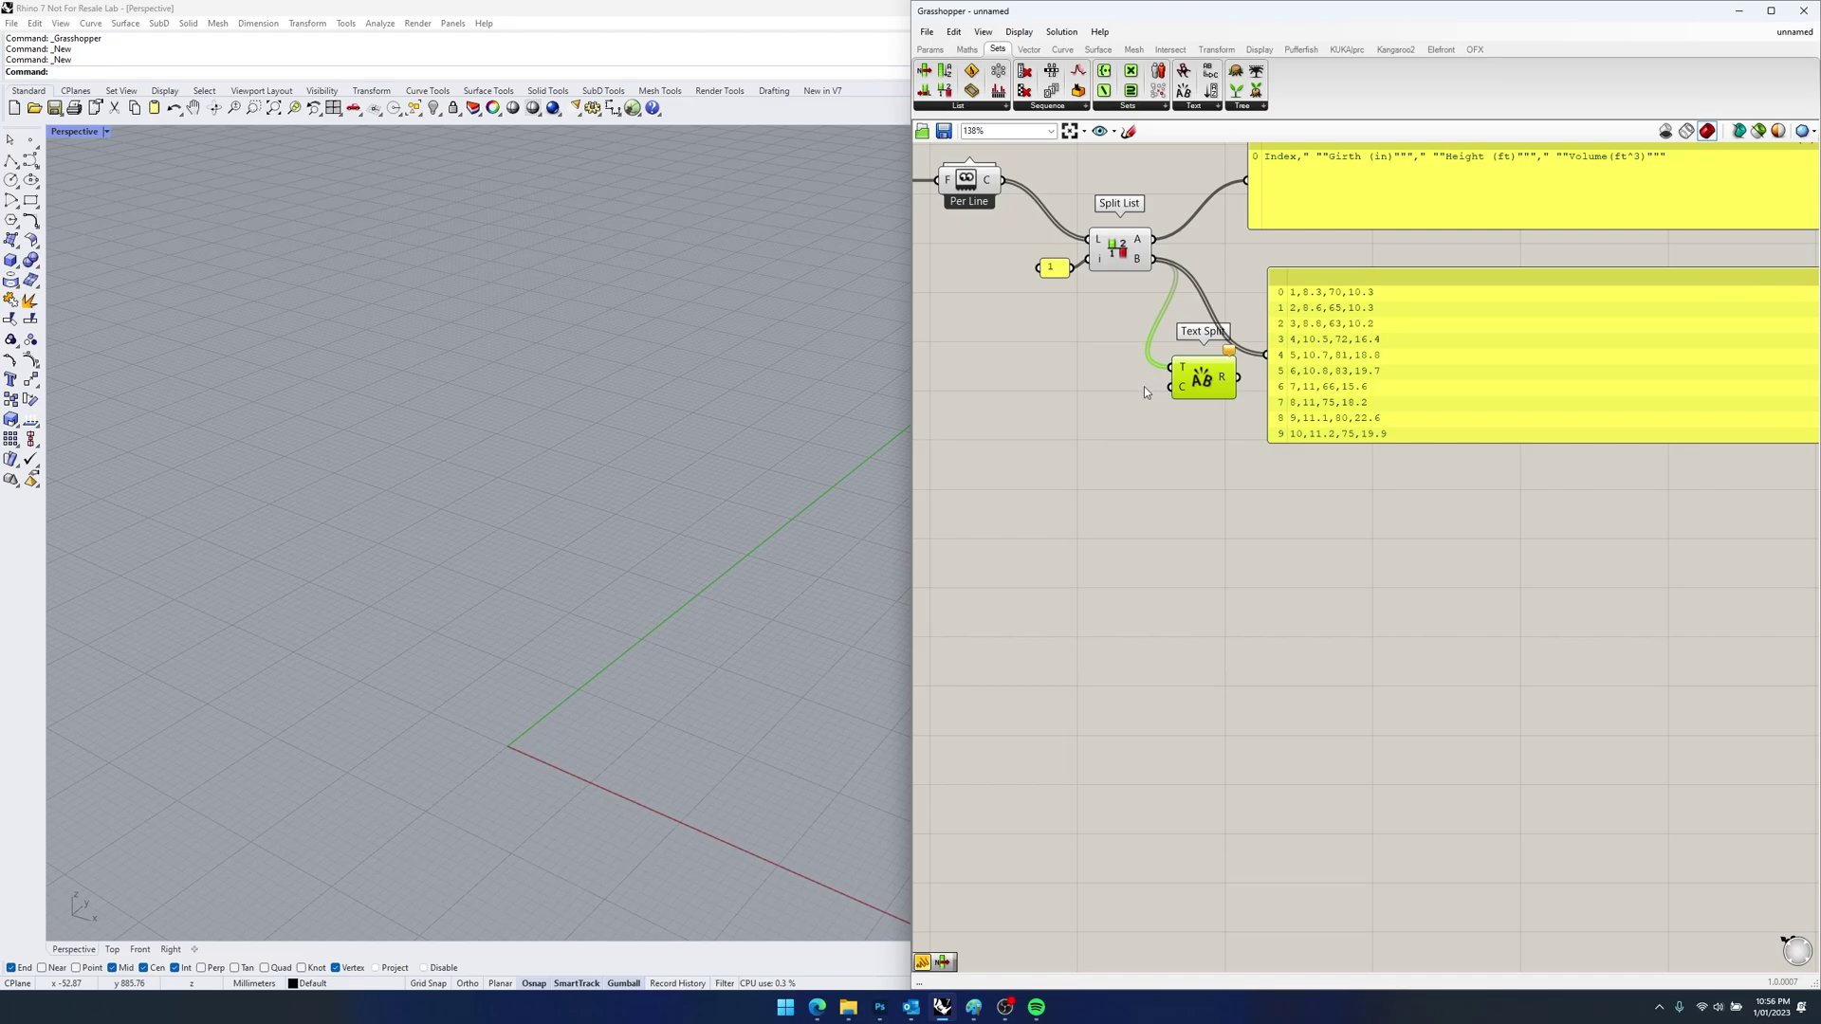
- Feed Text Split a comma panel as separator and show its result in the lower panel
{"action": "double_click", "coordinate": [1143, 385]}
{"action": "type", "text": "\""}
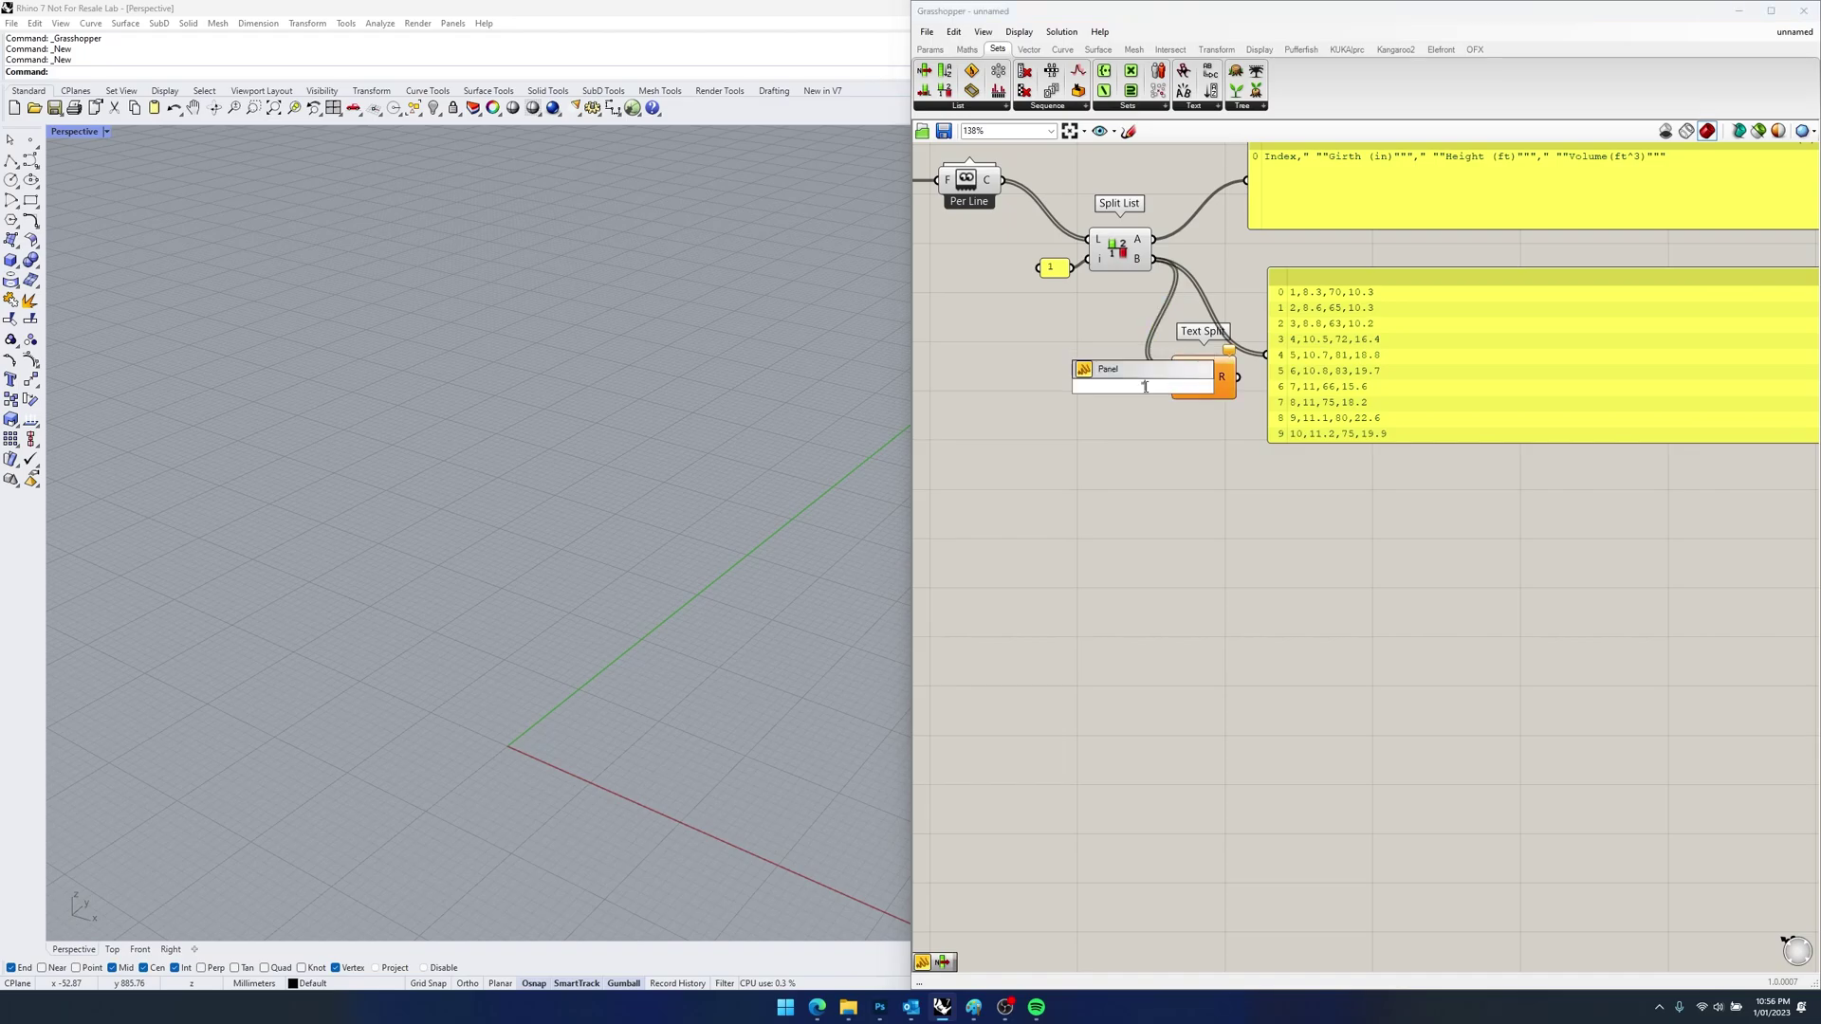
{"action": "type", "text": ","}
{"action": "key", "text": "Return"}
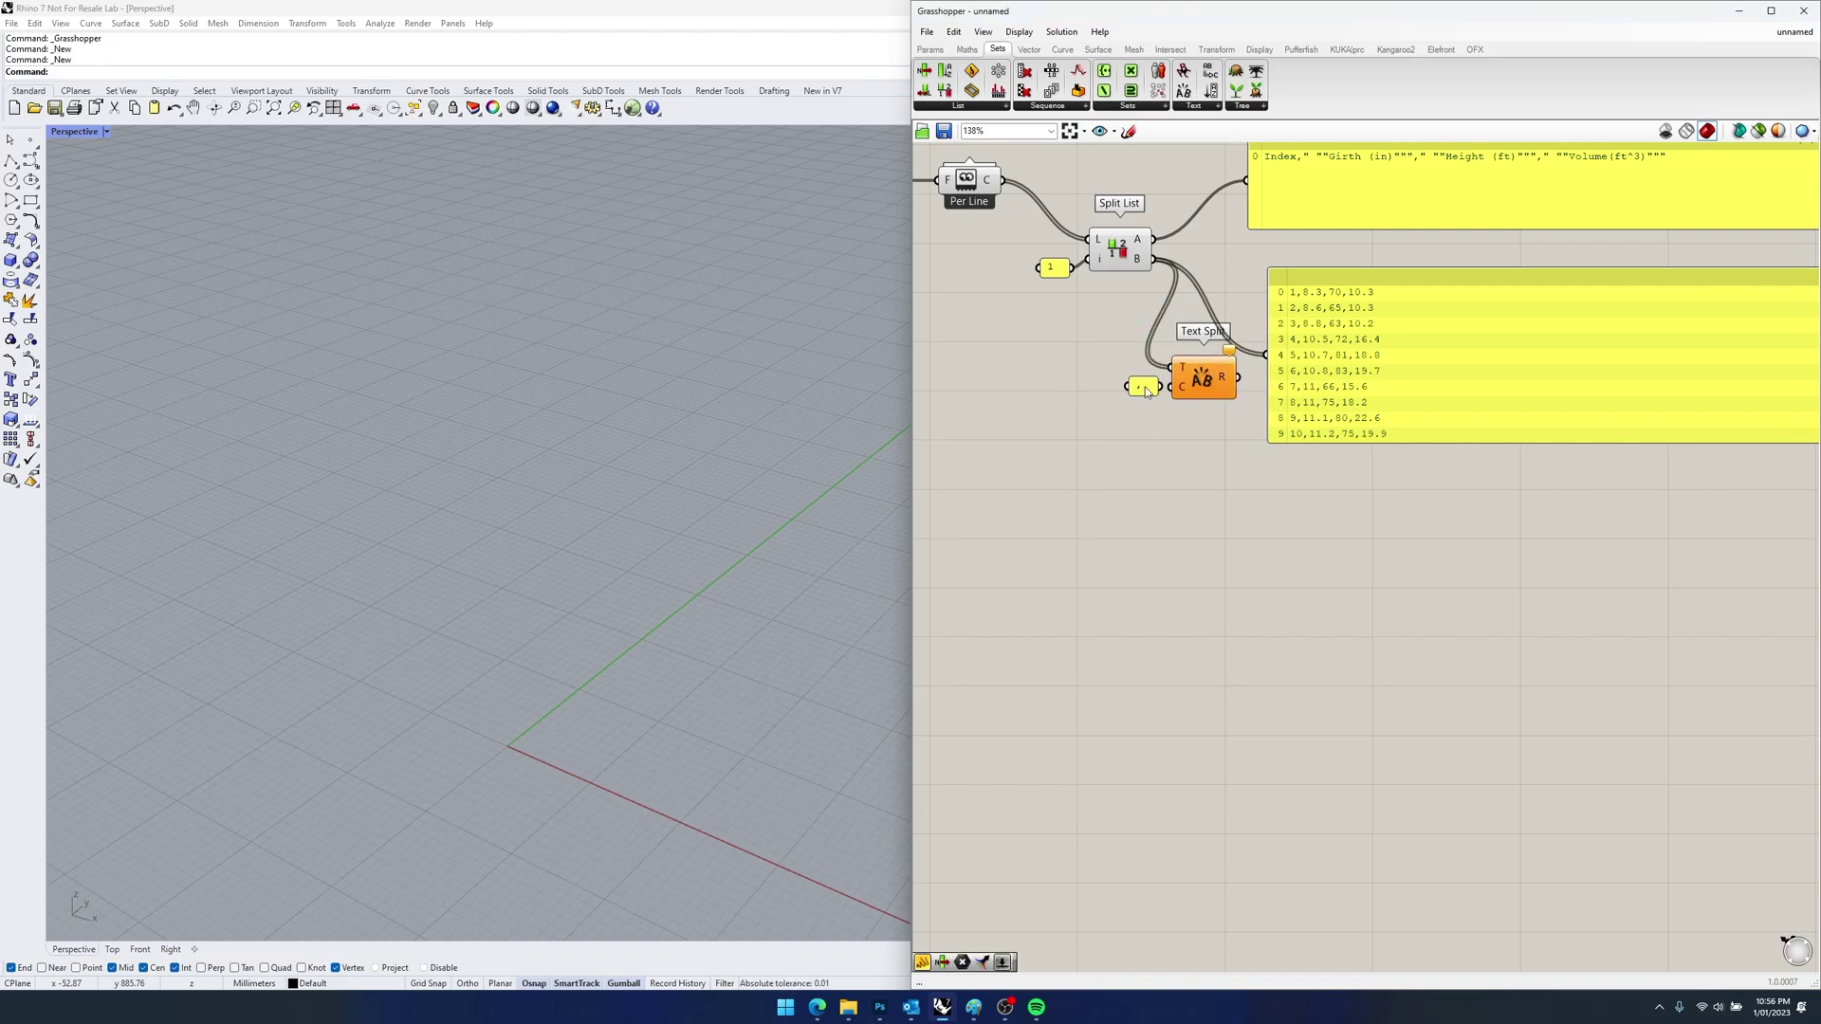
{"action": "left_click", "coordinate": [1145, 390]}
{"action": "left_click_drag", "start_coordinate": [1238, 377], "coordinate": [1267, 355]}
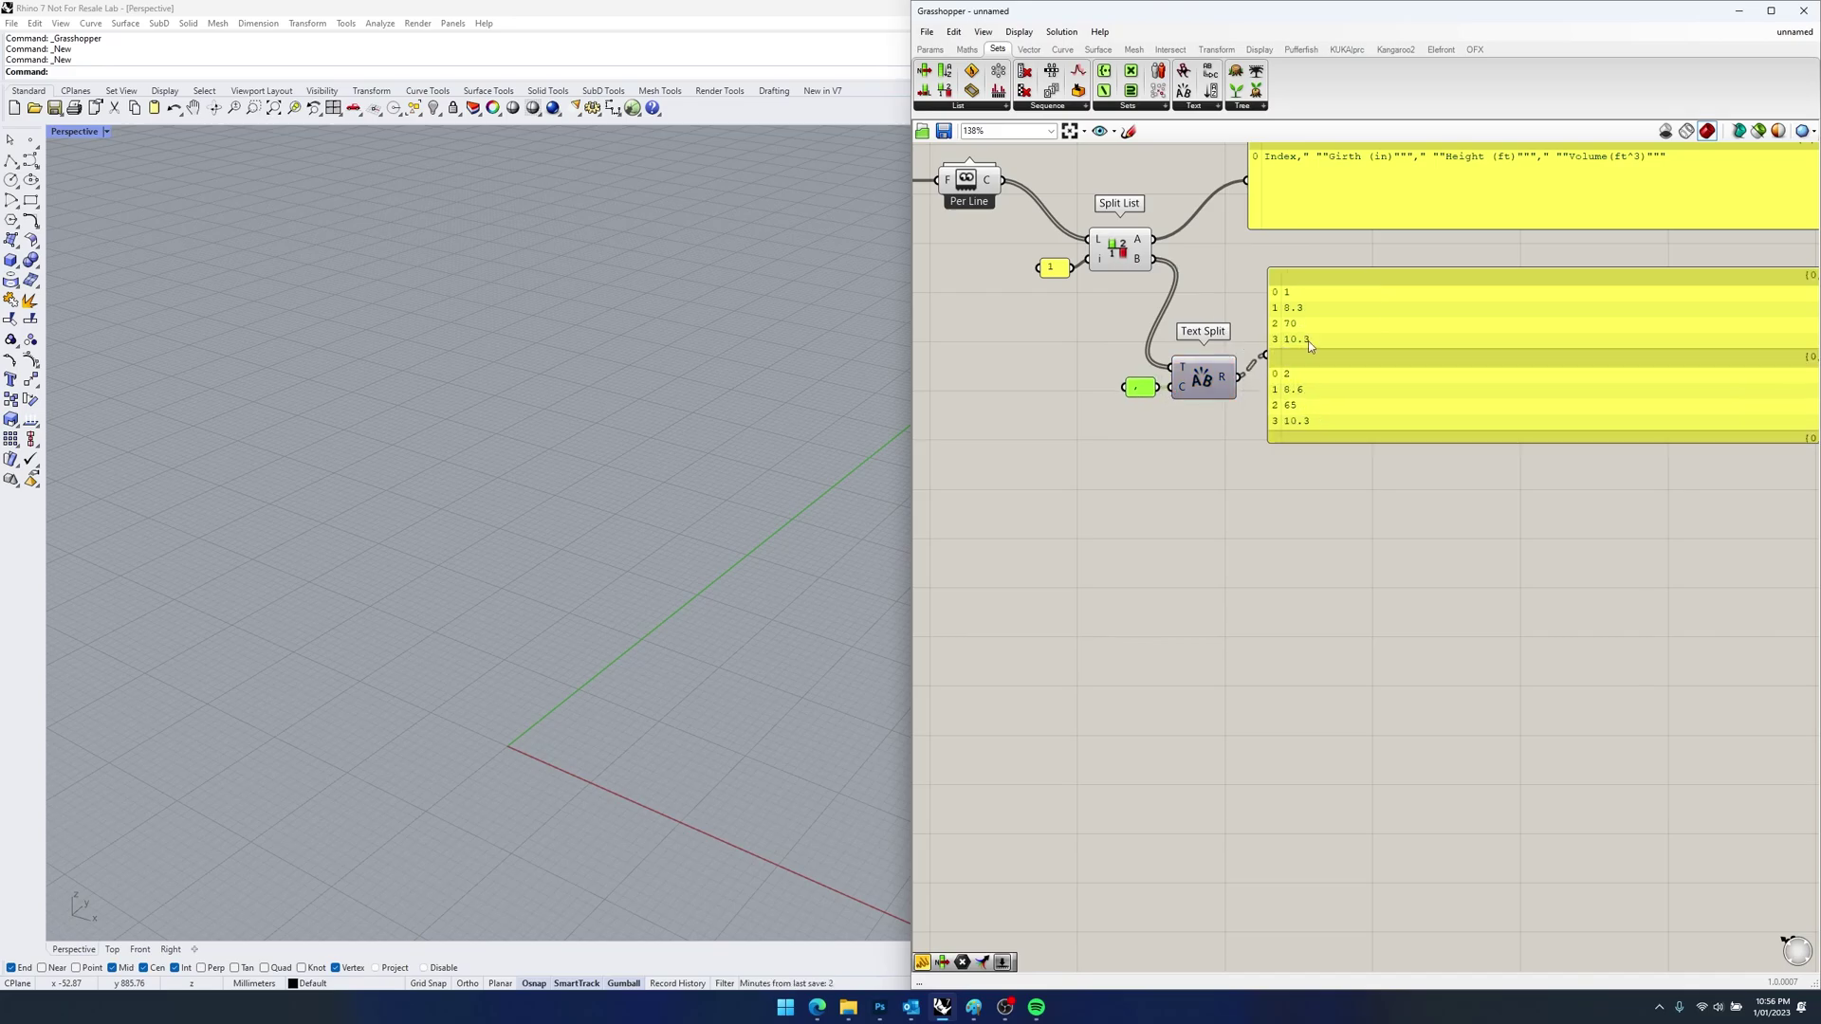
- Line up Text Split and its comma panel with Split List, and reposition and heighten the panel showing the split data
{"action": "scroll", "coordinate": [1232, 379], "scroll_direction": "down", "scroll_amount": 2}
{"action": "left_click_drag", "start_coordinate": [996, 398], "coordinate": [1045, 370]}
{"action": "left_click_drag", "start_coordinate": [1175, 385], "coordinate": [1406, 378]}
{"action": "left_click_drag", "start_coordinate": [1074, 422], "coordinate": [1076, 334]}
{"action": "left_click_drag", "start_coordinate": [1380, 367], "coordinate": [1250, 365]}
{"action": "scroll", "coordinate": [1250, 365], "scroll_direction": "up", "scroll_amount": 2}
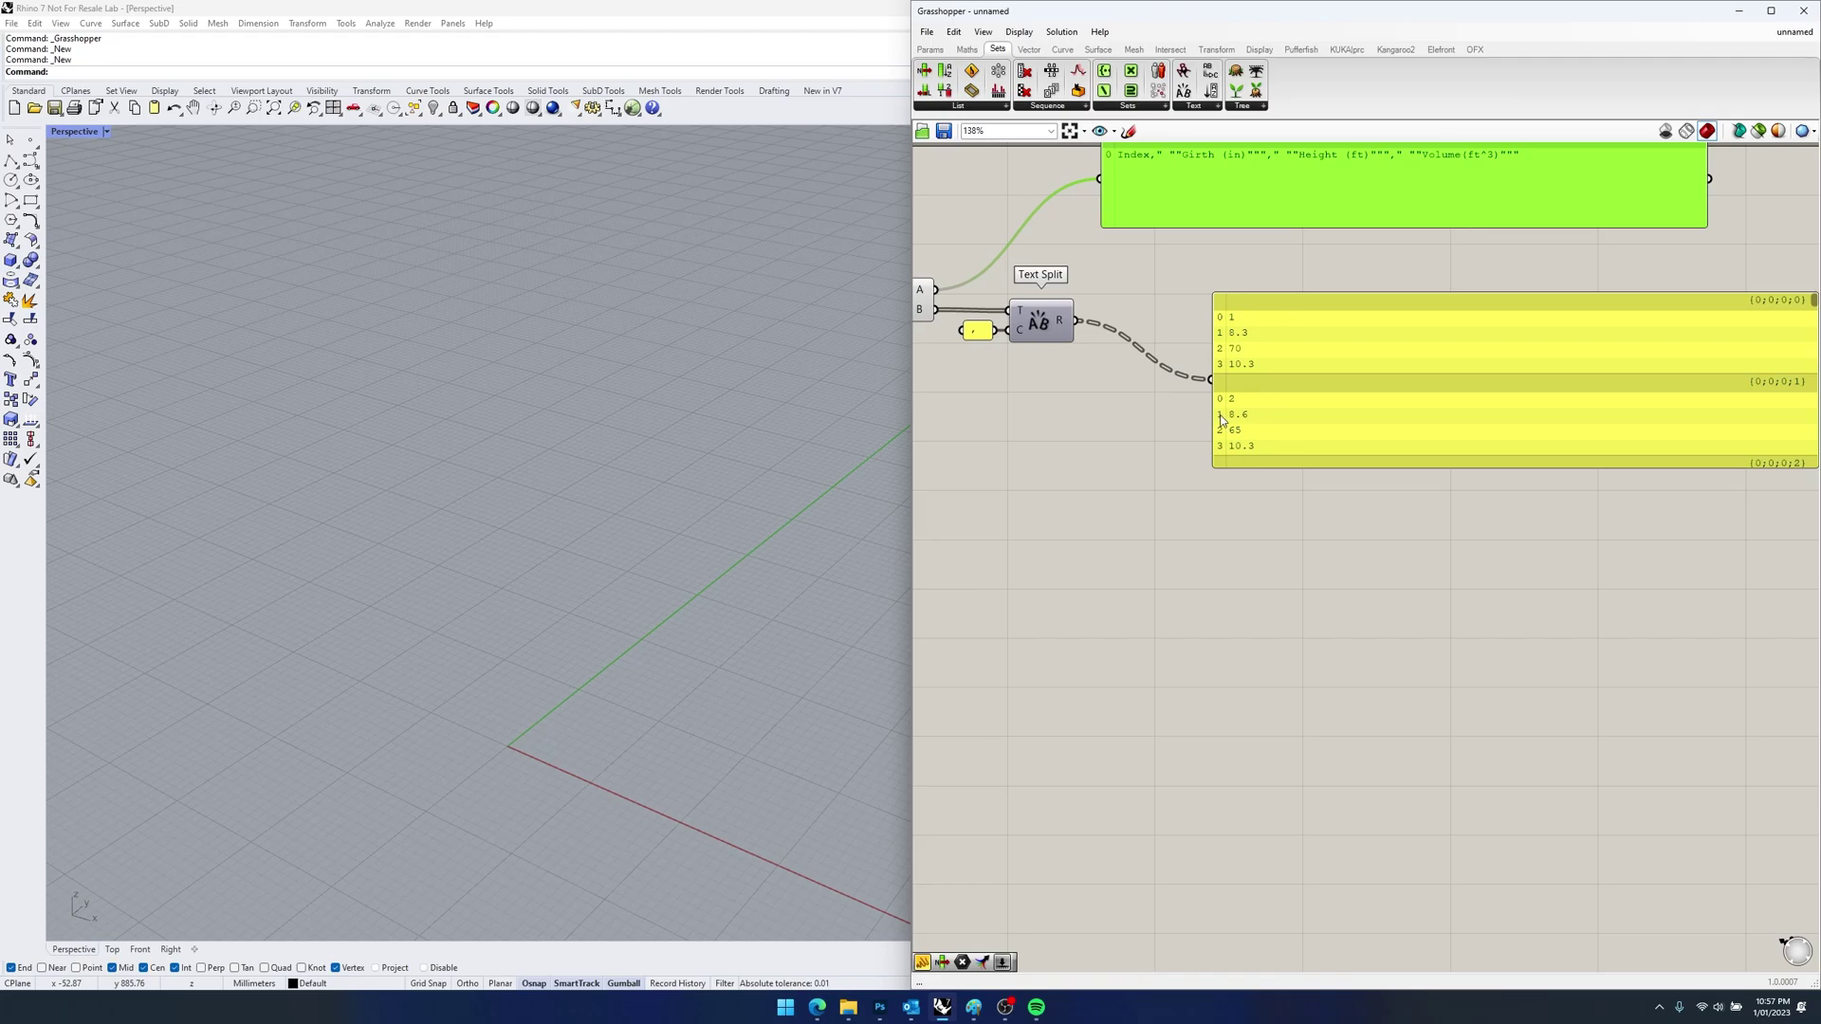
{"action": "left_click_drag", "start_coordinate": [1252, 469], "coordinate": [1250, 540]}
{"action": "scroll", "coordinate": [1233, 524], "scroll_direction": "down", "scroll_amount": 2}
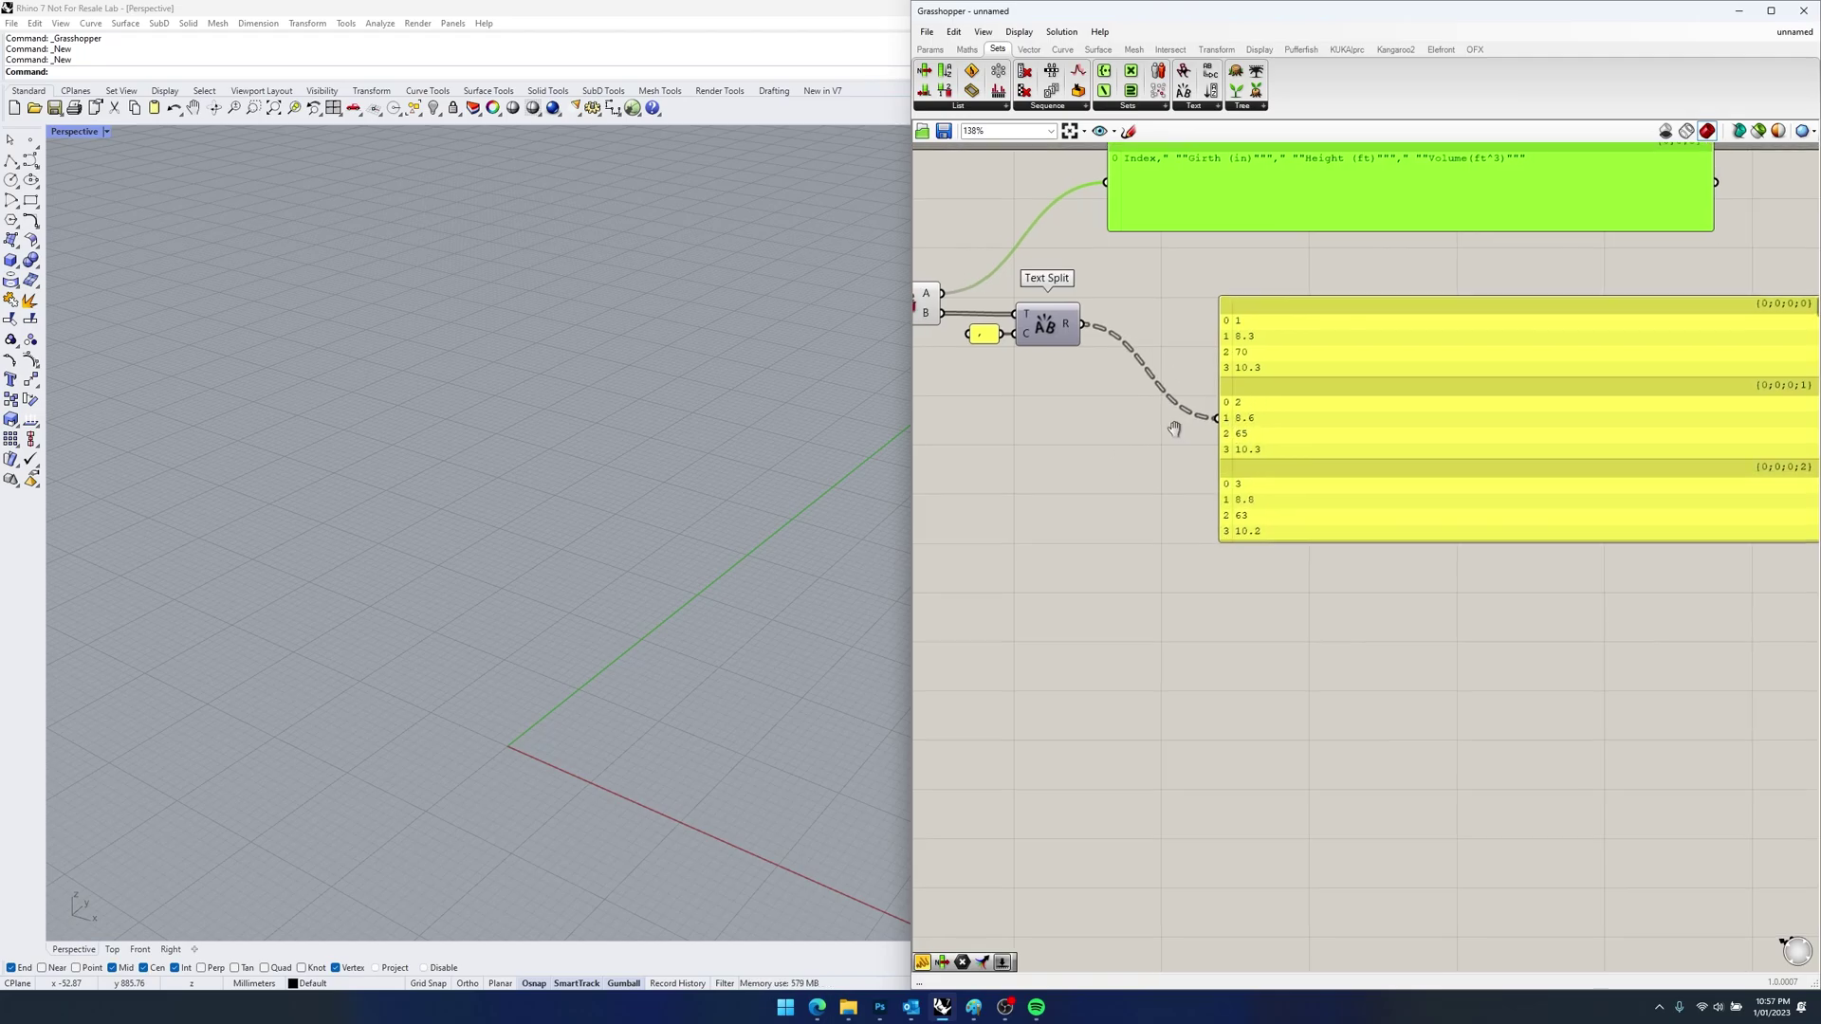
- Duplicate Split List with its index panel of 1, place the copy after Text Split and feed it Text Split's result
{"action": "left_click_drag", "start_coordinate": [1093, 346], "coordinate": [1308, 465]}
{"action": "scroll", "coordinate": [1354, 419], "scroll_direction": "up", "scroll_amount": 3}
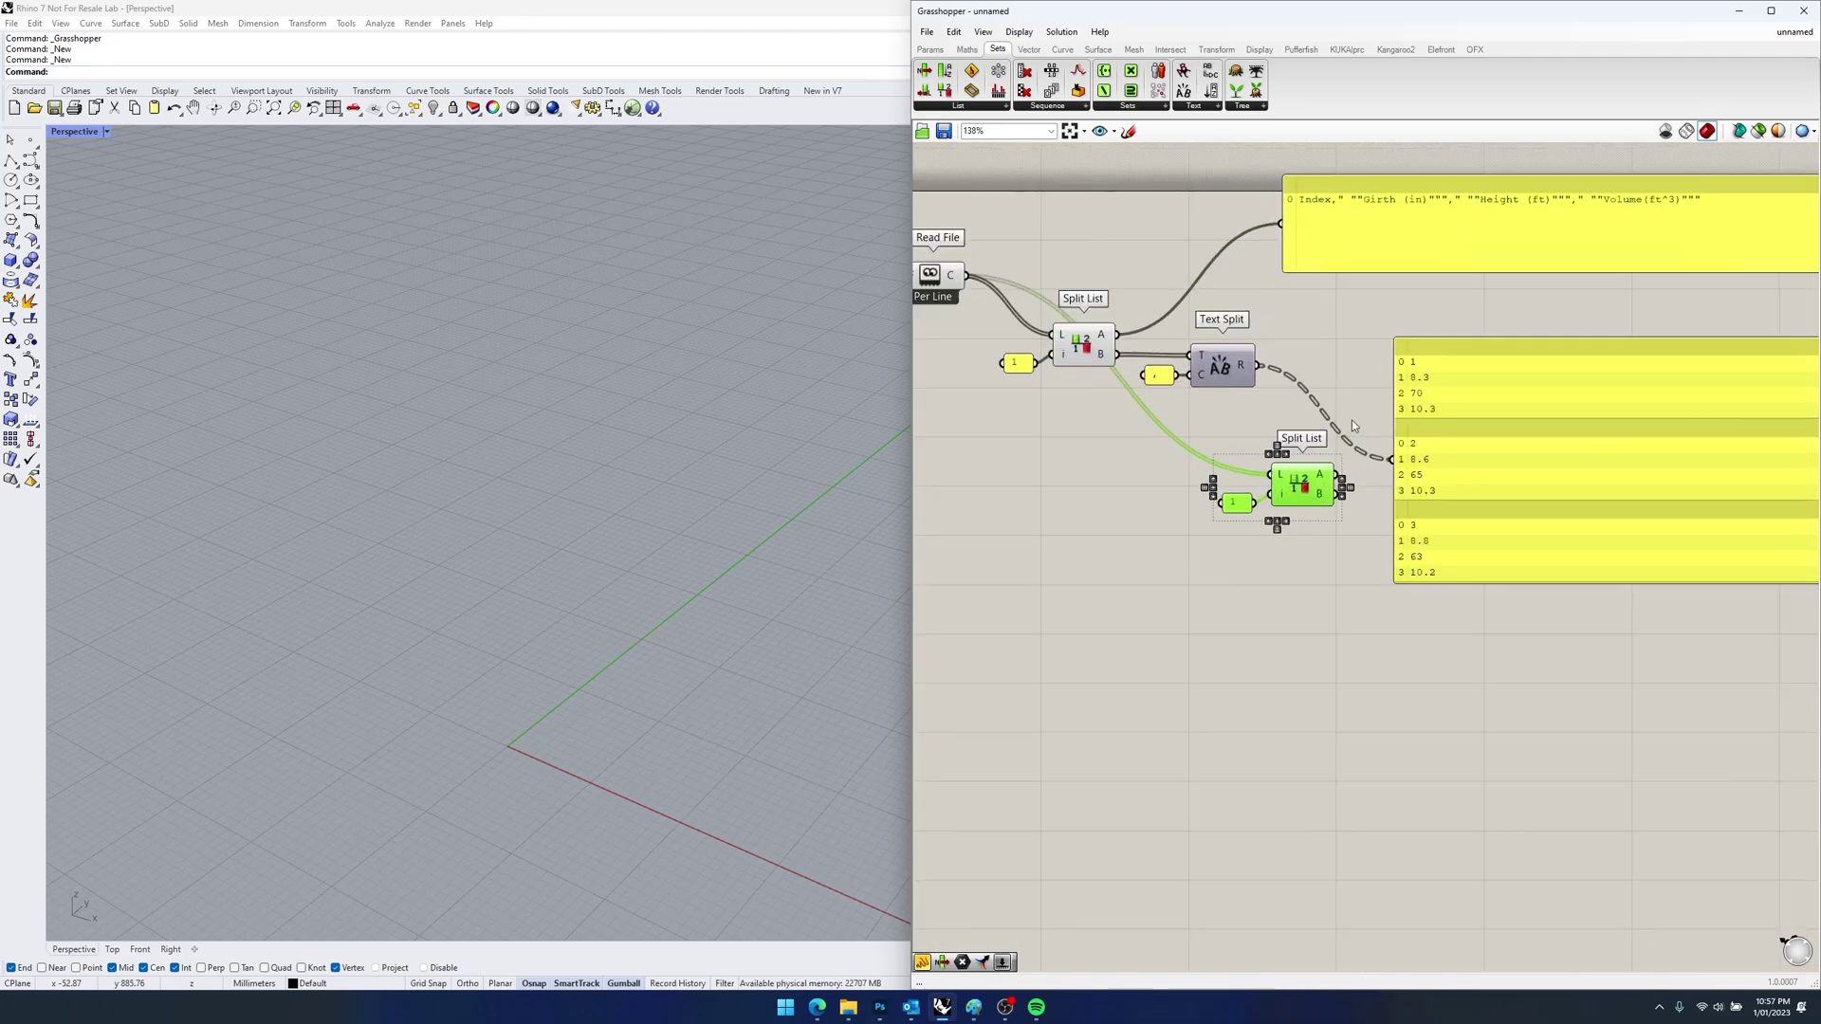
{"action": "right_click_drag", "start_coordinate": [1342, 418], "coordinate": [1288, 418]}
{"action": "left_click_drag", "start_coordinate": [1189, 359], "coordinate": [1348, 469]}
{"action": "right_click_drag", "start_coordinate": [1332, 369], "coordinate": [1219, 378]}
{"action": "left_click_drag", "start_coordinate": [1140, 532], "coordinate": [1180, 436]}
{"action": "right_click_drag", "start_coordinate": [1361, 440], "coordinate": [1229, 439]}
- Preview the second Split List's output in the large data panel
{"action": "left_click_drag", "start_coordinate": [1230, 439], "coordinate": [1391, 384]}
{"action": "right_click_drag", "start_coordinate": [1167, 415], "coordinate": [1482, 409]}
{"action": "mouse_move", "coordinate": [1387, 379]}
{"action": "left_mouse_down"}
{"action": "mouse_move", "coordinate": [1253, 457]}
{"action": "mouse_move", "coordinate": [1381, 381]}
{"action": "left_mouse_up"}
{"action": "right_click_drag", "start_coordinate": [1561, 443], "coordinate": [1292, 419]}
- Delete the large data panel beside the second Split List and straighten the component's position
{"action": "scroll", "coordinate": [1398, 438], "scroll_direction": "down", "scroll_amount": 3}
{"action": "left_click", "coordinate": [1431, 413]}
{"action": "scroll", "coordinate": [1431, 414], "scroll_direction": "down", "scroll_amount": 2}
{"action": "key", "text": "Delete"}
{"action": "scroll", "coordinate": [1176, 422], "scroll_direction": "up", "scroll_amount": 3}
{"action": "left_click_drag", "start_coordinate": [1161, 424], "coordinate": [1159, 430]}
- Add a List Item component and connect the second Split List's output B to its list input
{"action": "double_click", "coordinate": [1298, 418]}
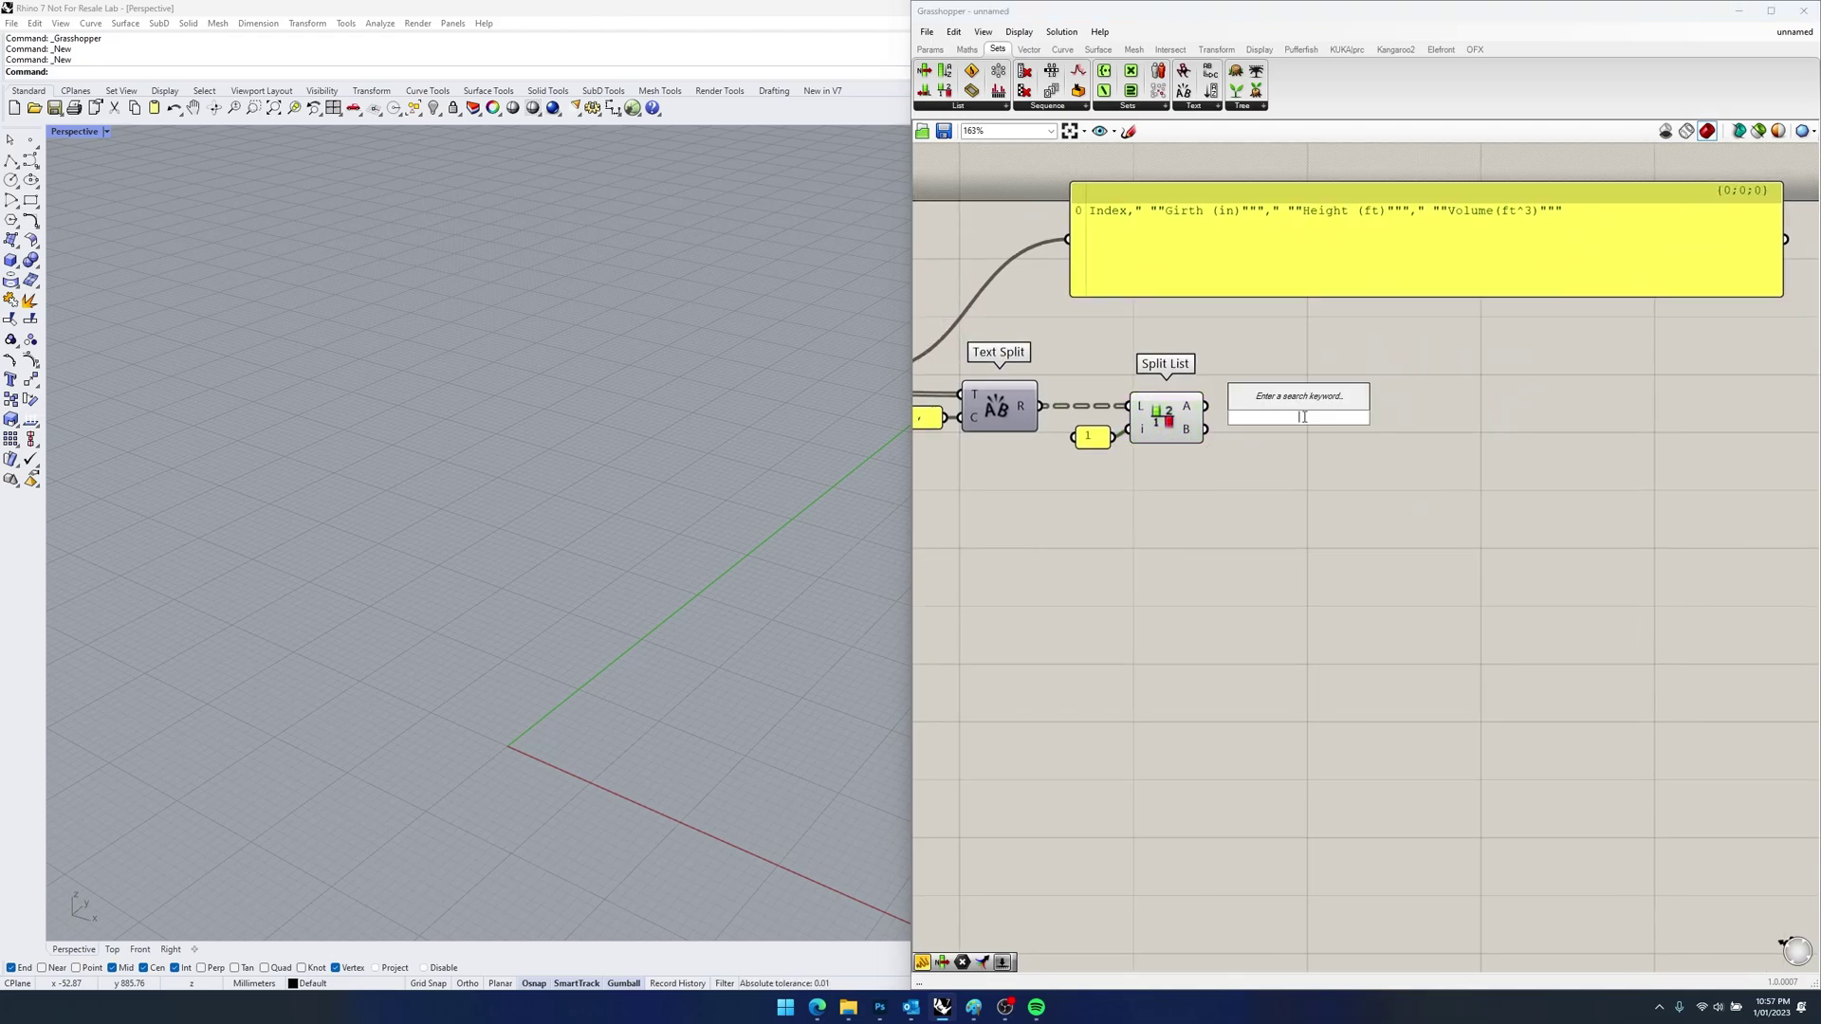
{"action": "type", "text": "lidy"}
{"action": "key", "text": "BackSpace"}
{"action": "key", "text": "BackSpace"}
{"action": "type", "text": "st ite"}
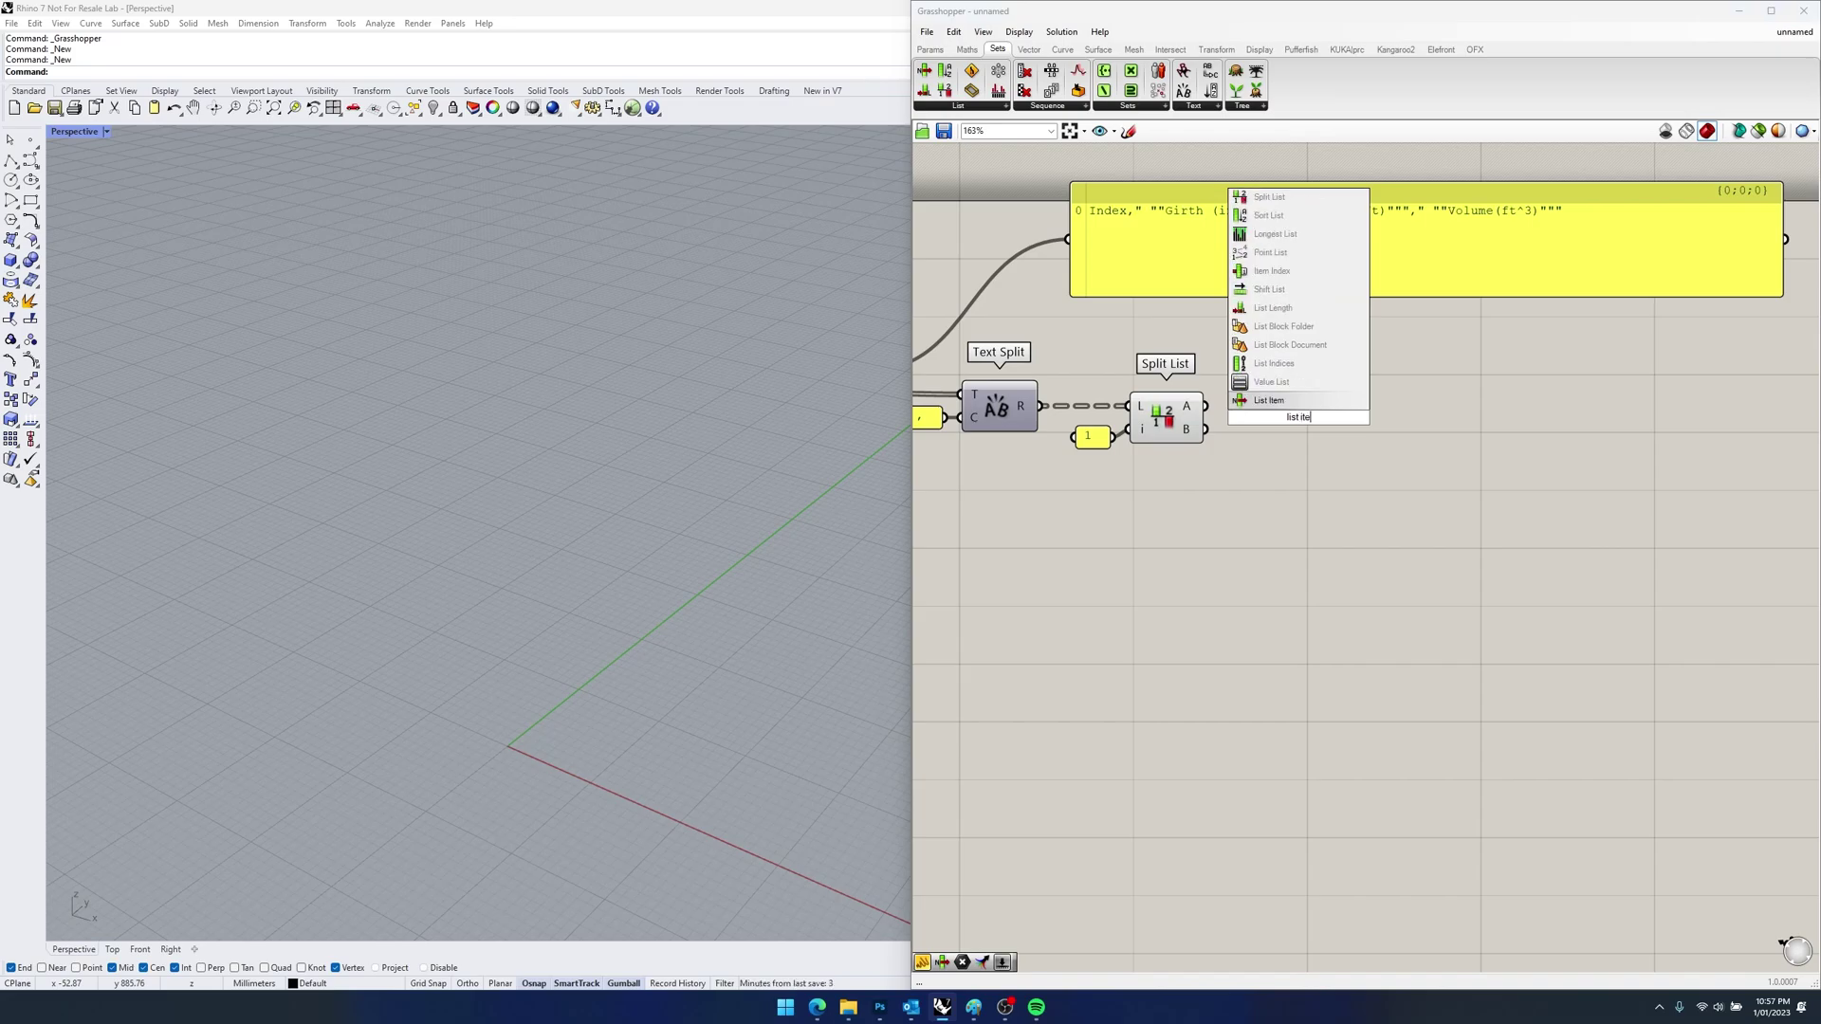
{"action": "key", "text": "Return"}
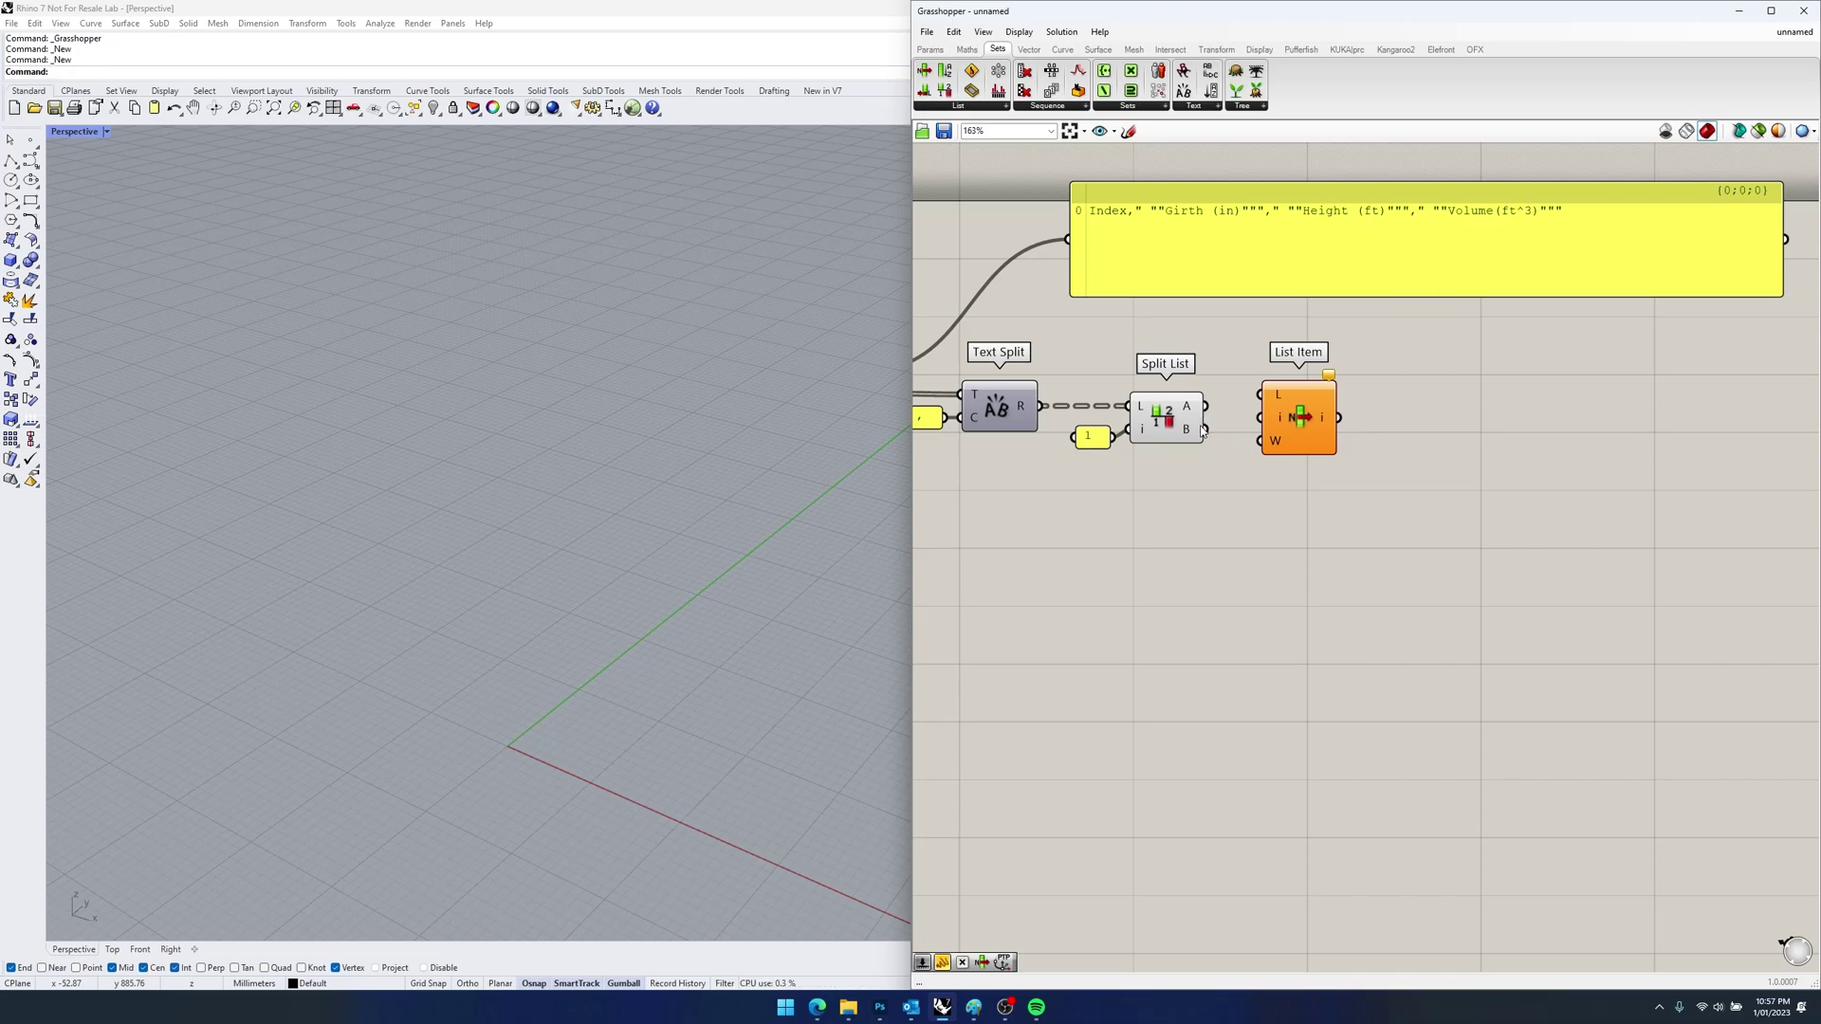
{"action": "left_click_drag", "start_coordinate": [1209, 434], "coordinate": [1355, 436]}
- Add a +1 output to the List Item component
{"action": "scroll", "coordinate": [1367, 491], "scroll_direction": "up", "scroll_amount": 4}
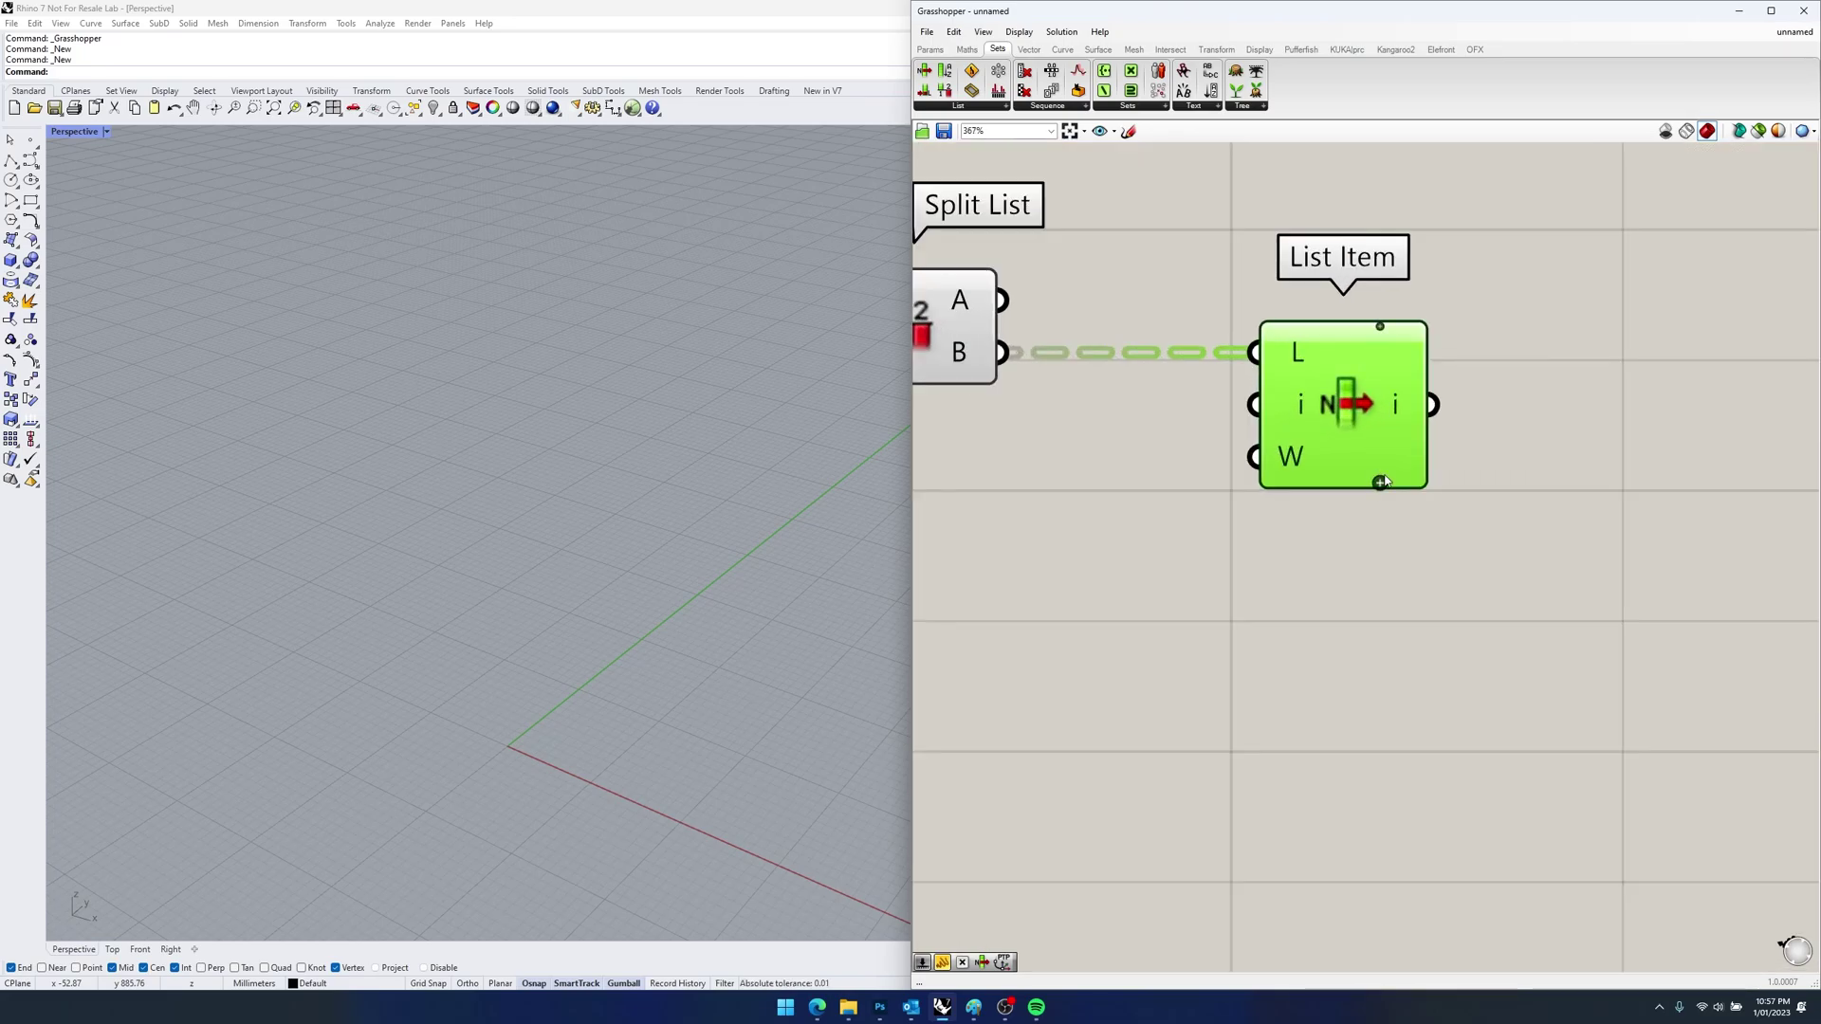
{"action": "left_click", "coordinate": [1381, 484]}
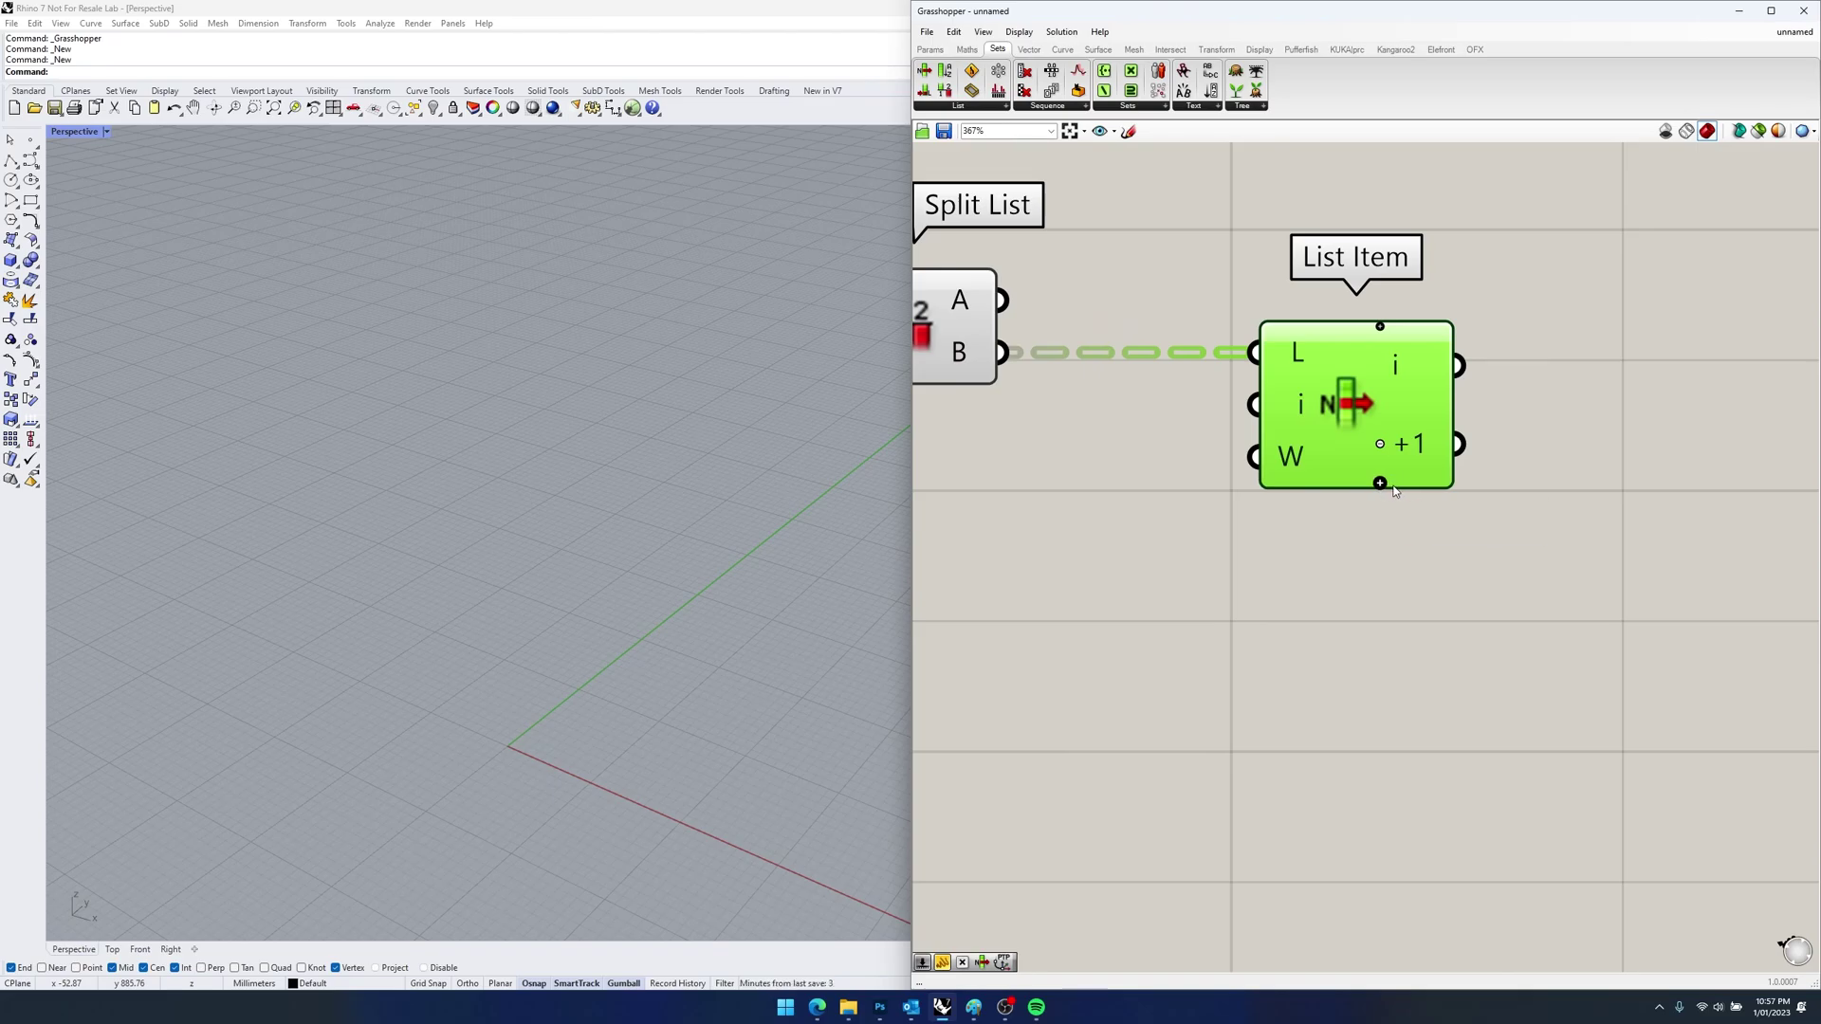
{"action": "scroll", "coordinate": [1335, 437], "scroll_direction": "down", "scroll_amount": 6}
{"action": "right_click_drag", "start_coordinate": [1335, 436], "coordinate": [1185, 472]}
{"action": "scroll", "coordinate": [1161, 465], "scroll_direction": "up", "scroll_amount": 2}
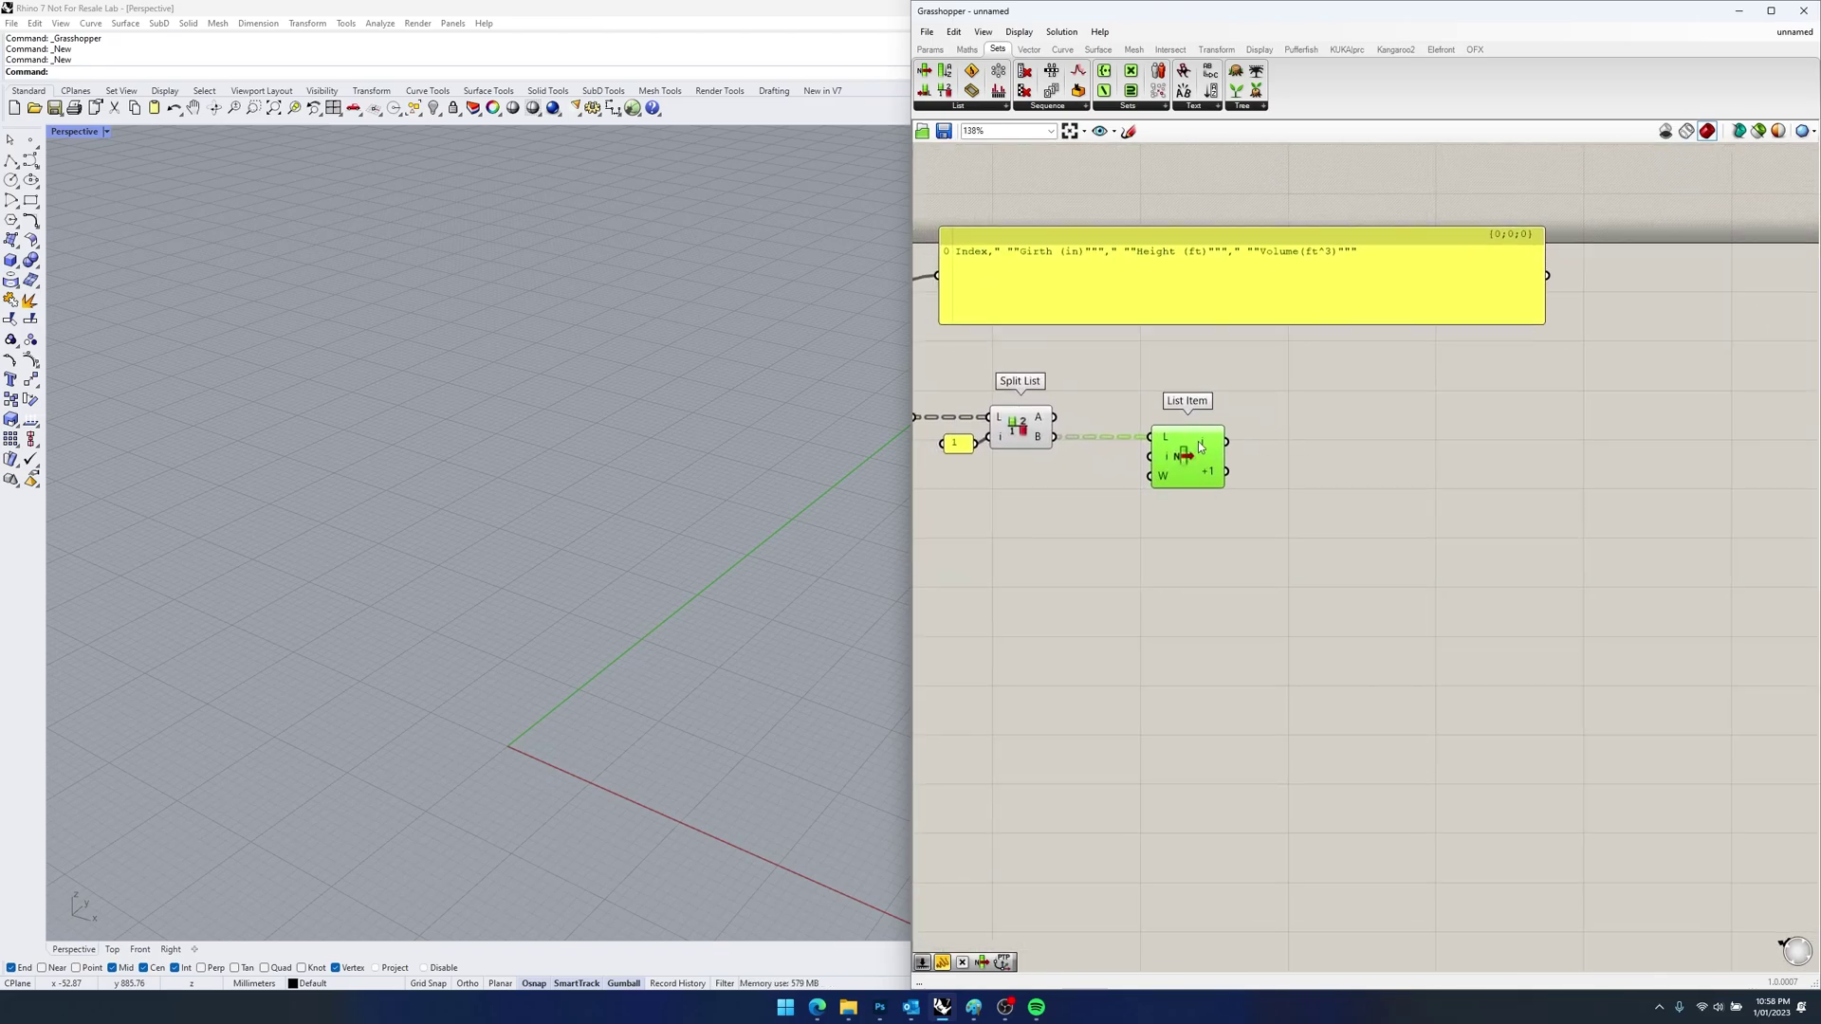
- Preview List Item's outputs i and +1 in two temporary panels, and delete both panels
{"action": "double_click", "coordinate": [1380, 419]}
{"action": "type", "text": "panel"}
{"action": "key", "text": "Return"}
{"action": "left_click_drag", "start_coordinate": [1227, 441], "coordinate": [1338, 534]}
{"action": "left_click_drag", "start_coordinate": [1228, 471], "coordinate": [1393, 528]}
{"action": "left_click_drag", "start_coordinate": [1429, 647], "coordinate": [1319, 397]}
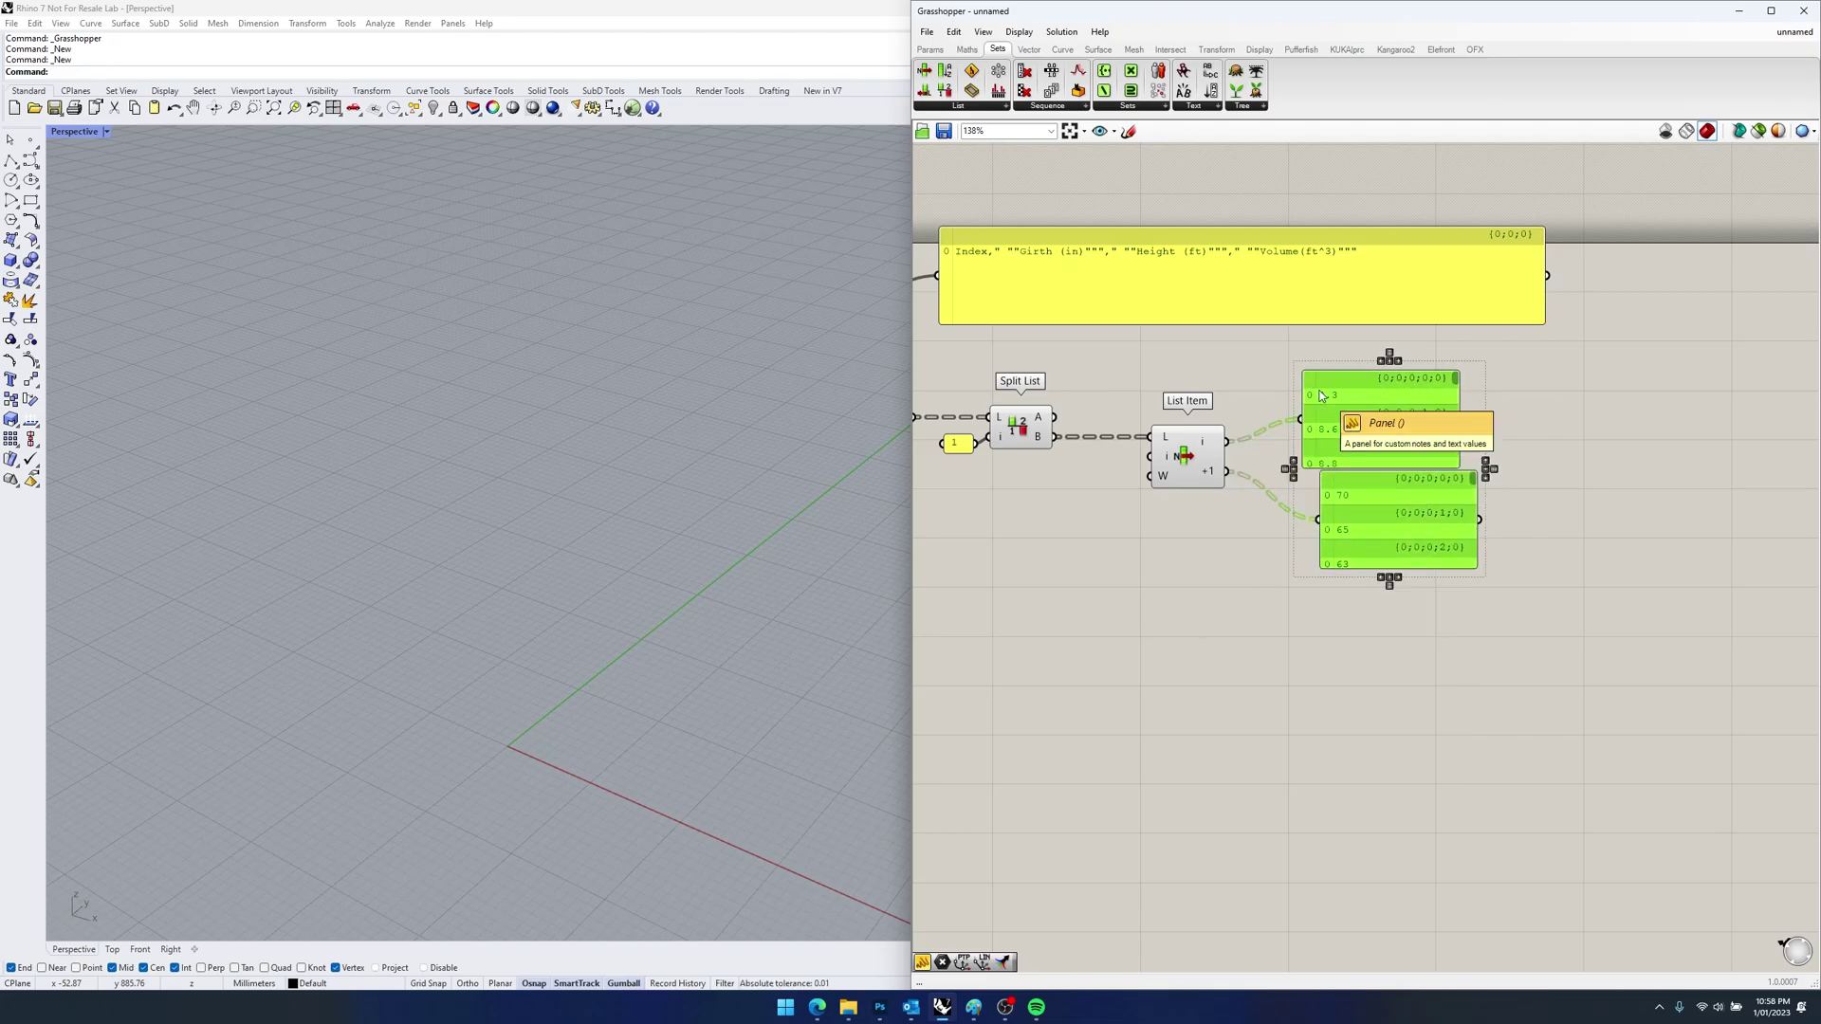
{"action": "key", "text": "Delete"}
{"action": "right_click_drag", "start_coordinate": [1387, 391], "coordinate": [1406, 392]}
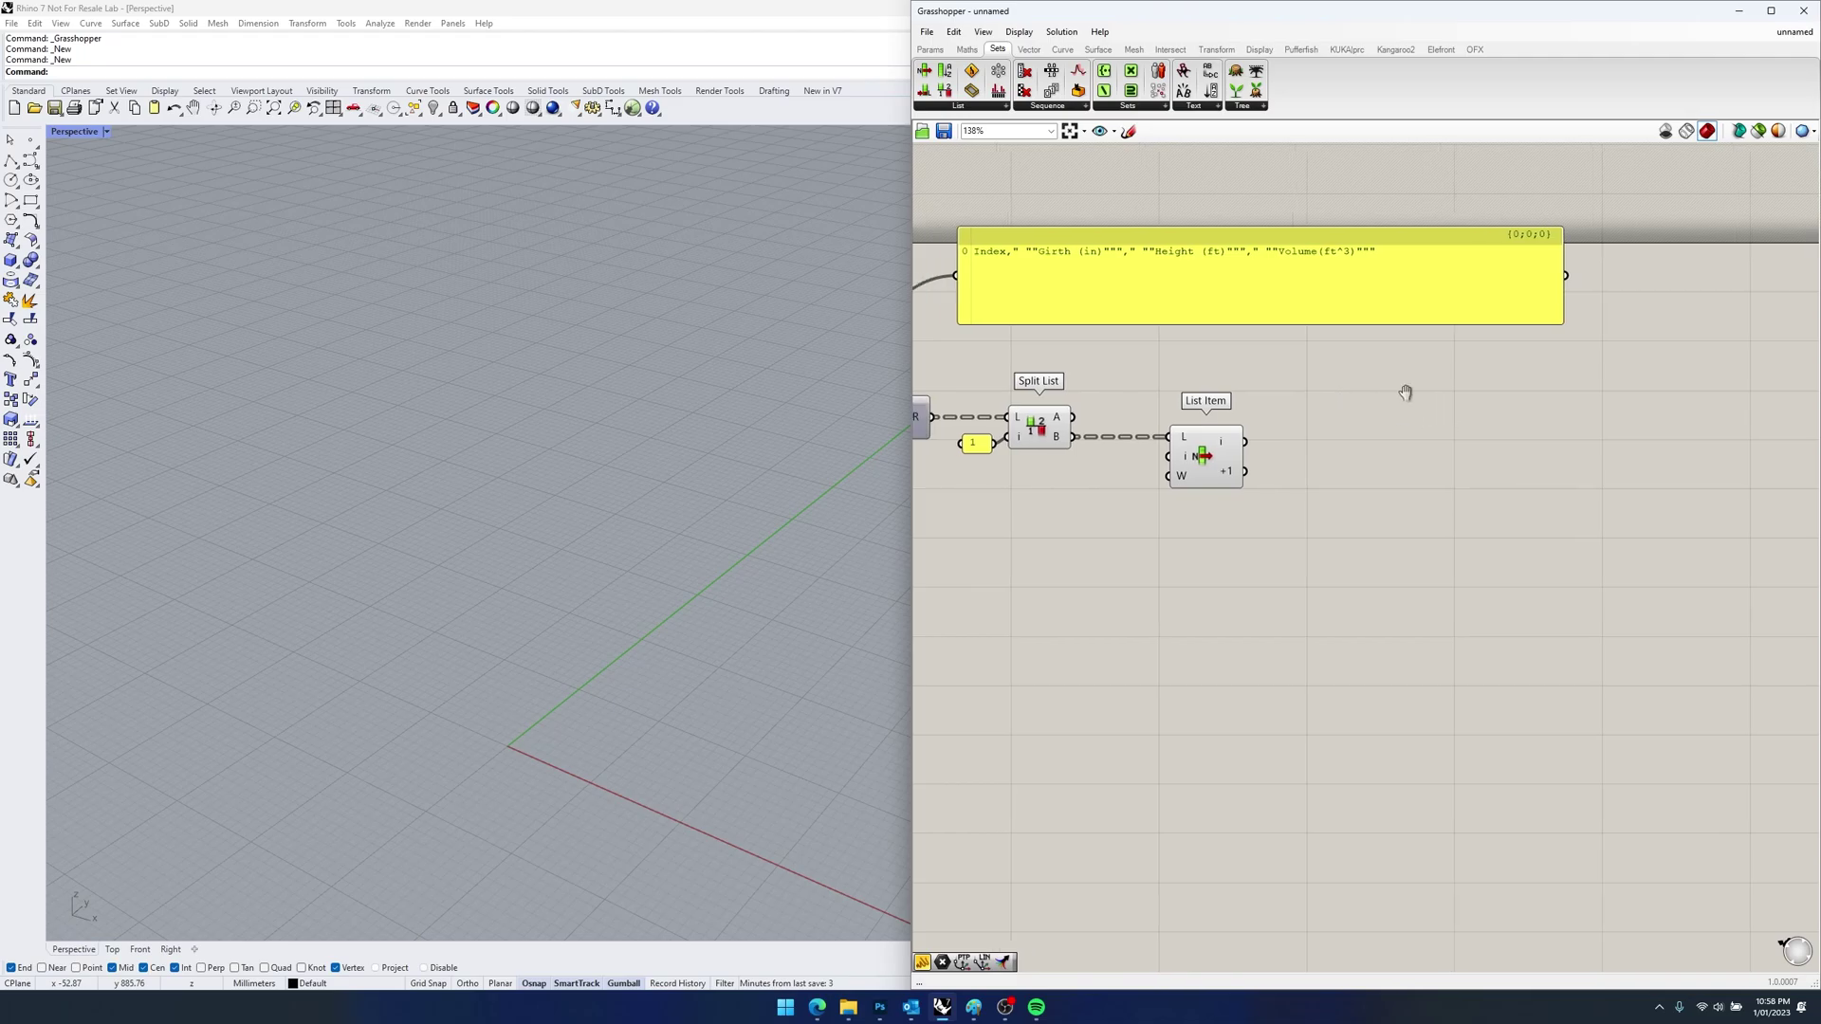
- Add a Multiplication component after List Item and connect List Item's output i to its input A
{"action": "double_click", "coordinate": [1318, 439]}
{"action": "type", "text": "mul"}
{"action": "key", "text": "Up"}
{"action": "key", "text": "Return"}
{"action": "left_click_drag", "start_coordinate": [1245, 441], "coordinate": [1401, 421]}
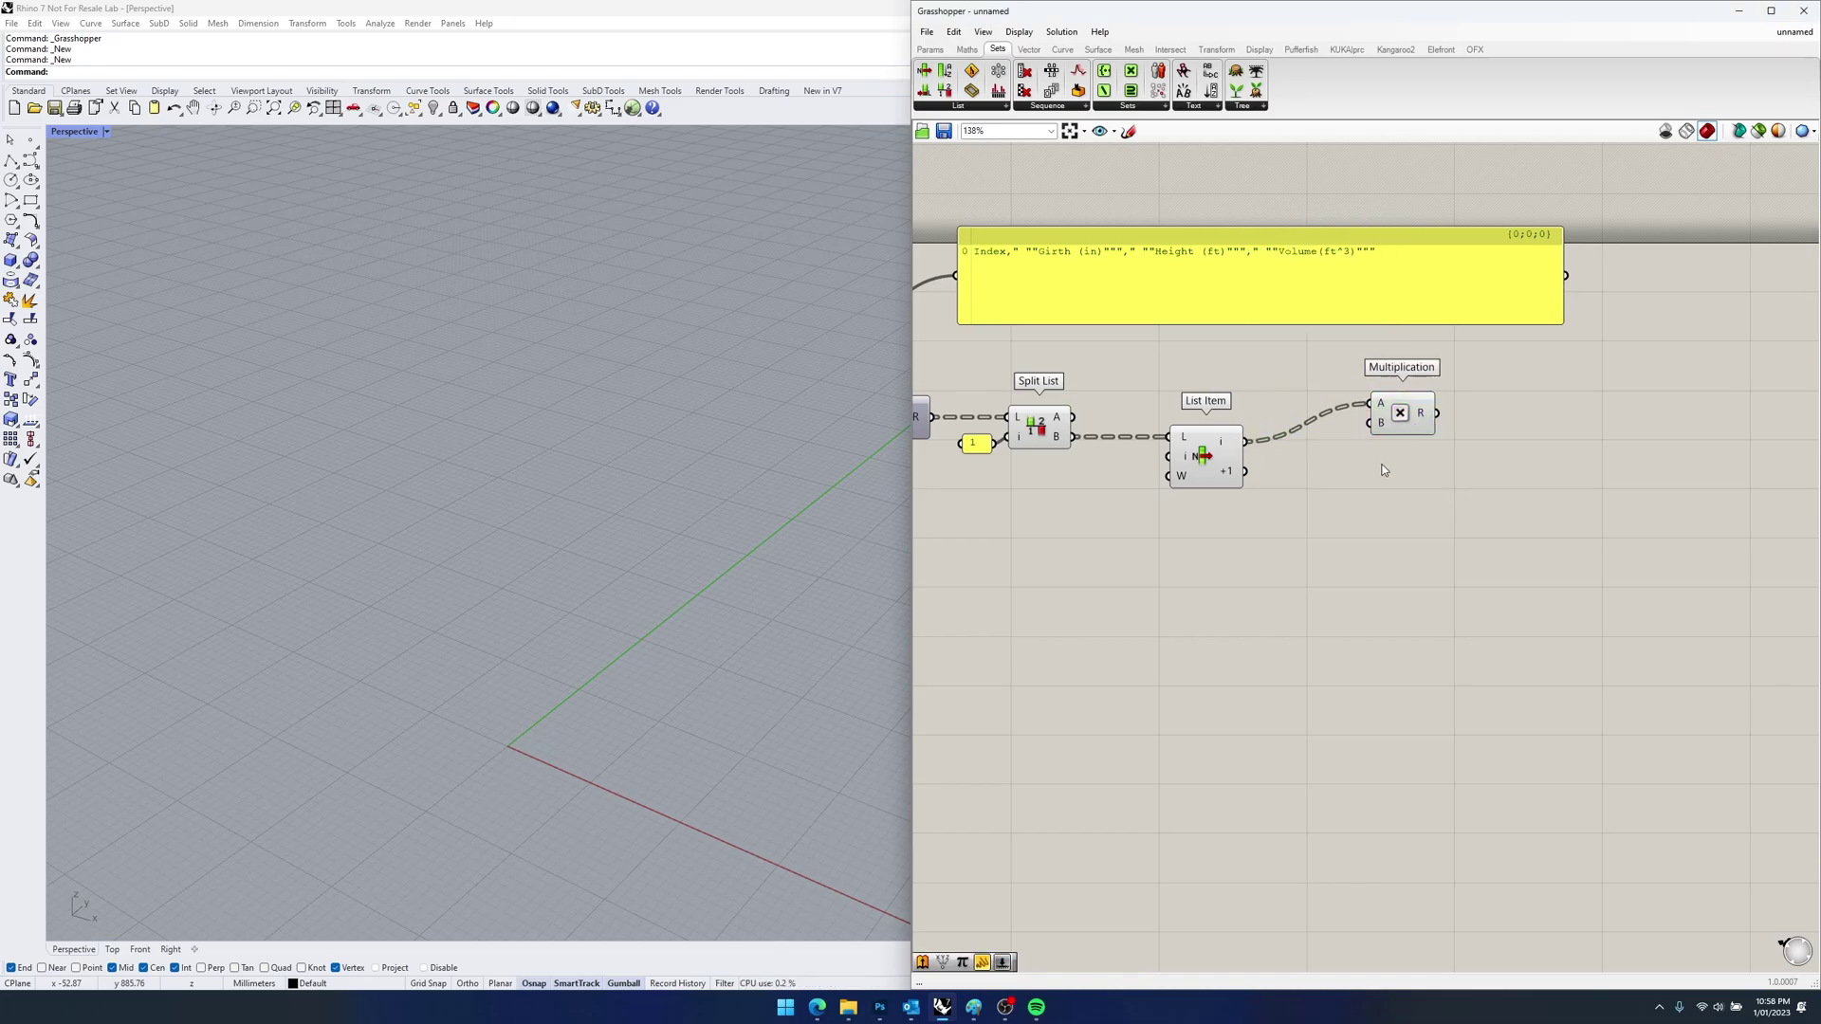
- Add a panel containing 25.4 and connect it to the Multiplication component's input B
{"action": "double_click", "coordinate": [1383, 465]}
{"action": "type", "text": "\""}
{"action": "type", "text": "25.4"}
{"action": "key", "text": "Return"}
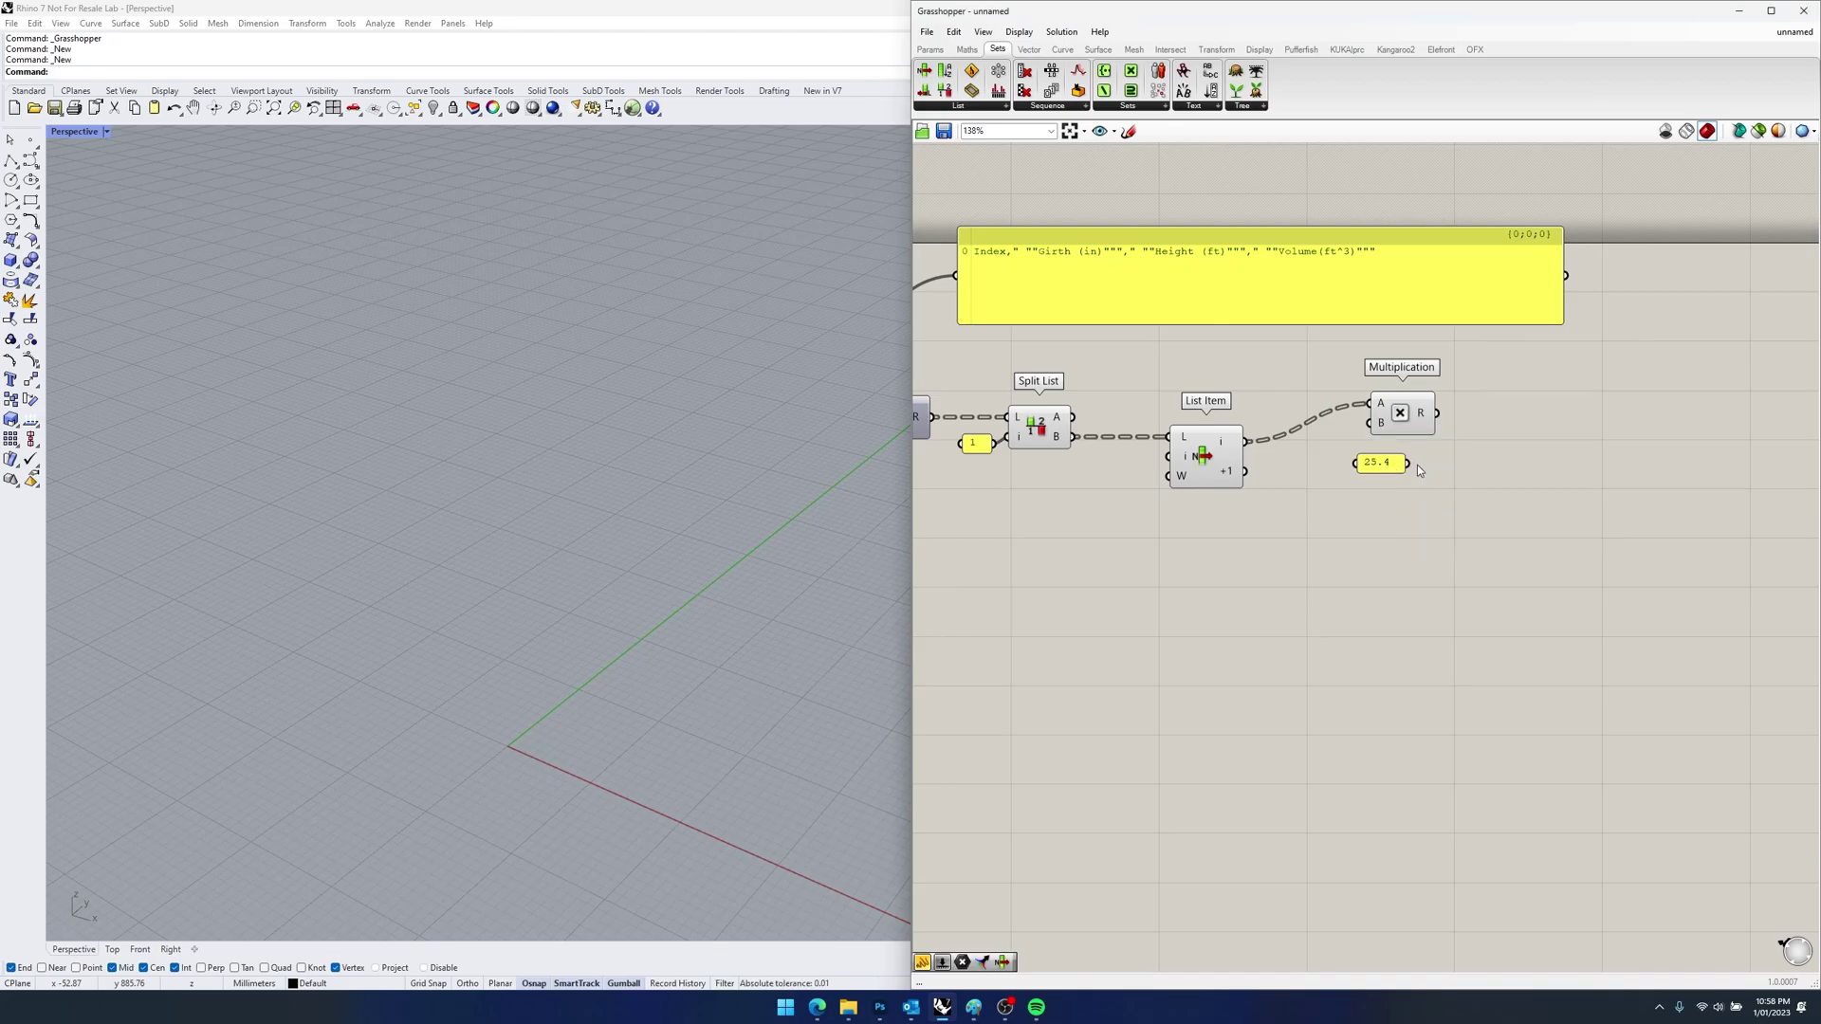
{"action": "left_click_drag", "start_coordinate": [1383, 469], "coordinate": [1444, 381]}
- Duplicate the Multiplication and its panel below, feed List Item's +1 output into the copy's input A, and set its panel to 304.8
{"action": "left_click_drag", "start_coordinate": [1394, 421], "coordinate": [1472, 503]}
{"action": "left_click_drag", "start_coordinate": [1248, 472], "coordinate": [1442, 496]}
{"action": "double_click", "coordinate": [1403, 520]}
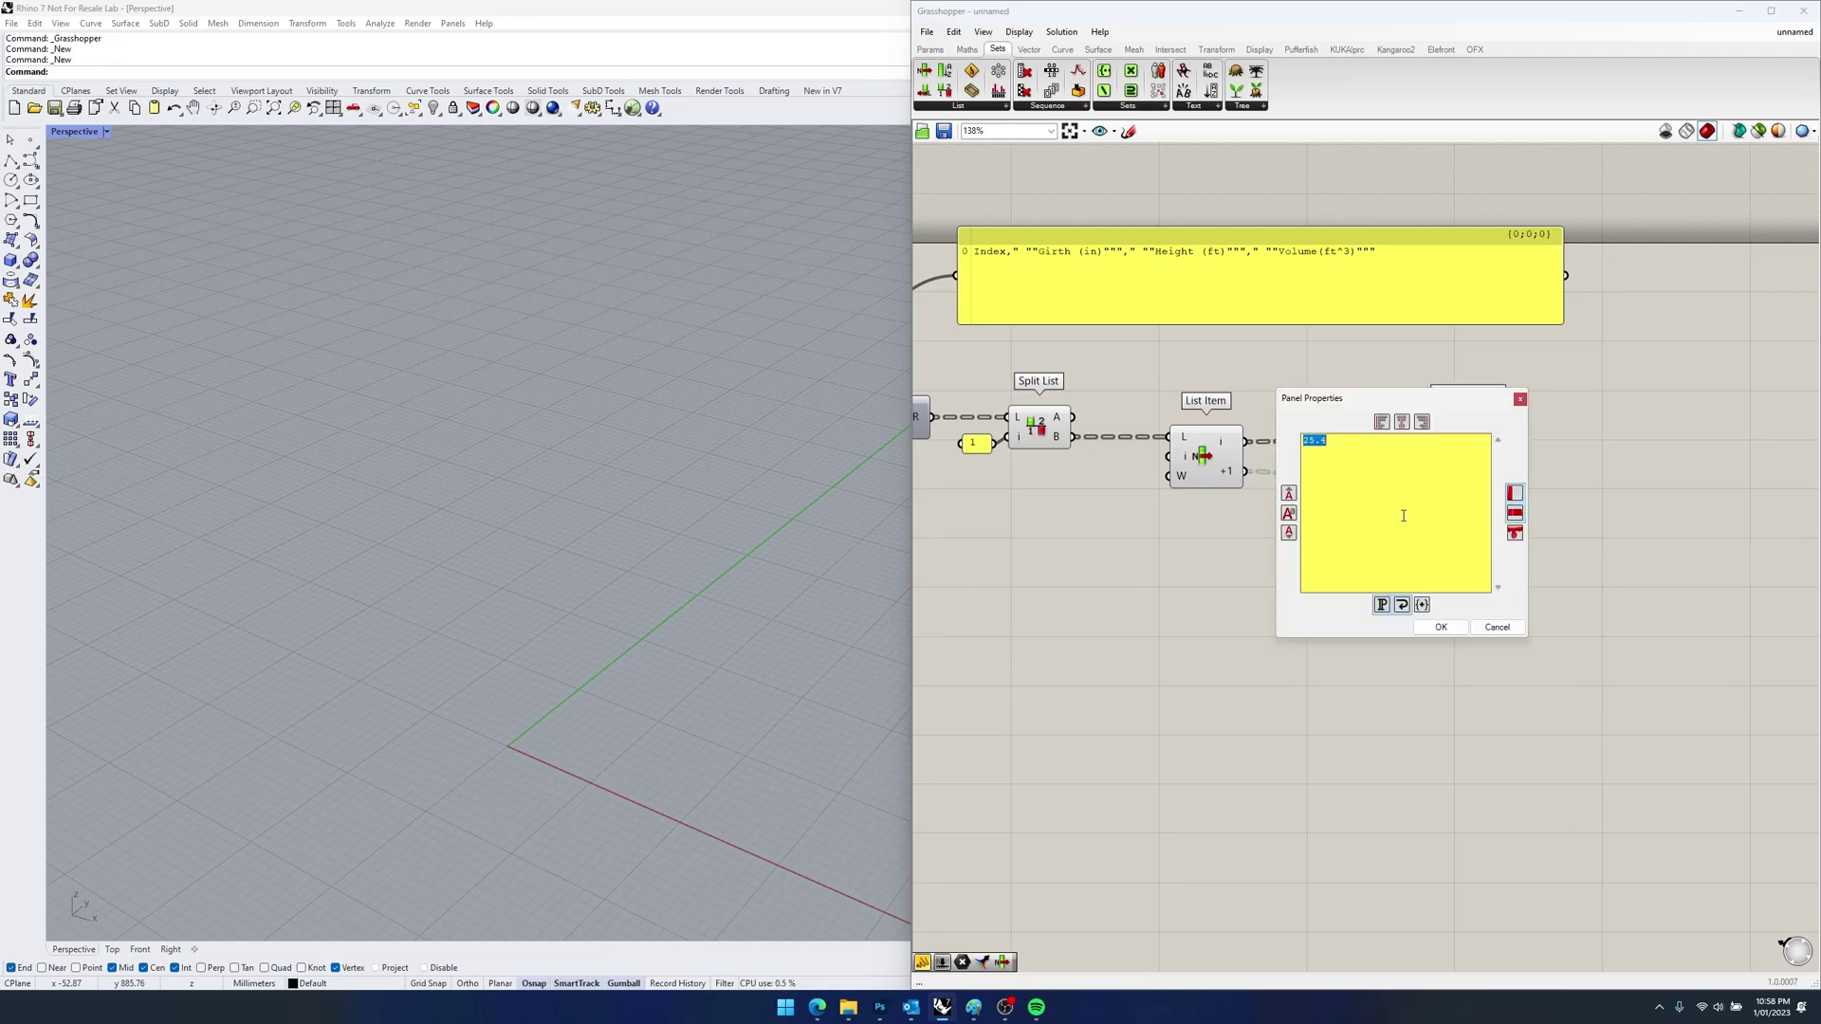
{"action": "type", "text": "304.8"}
{"action": "key", "text": "Return"}
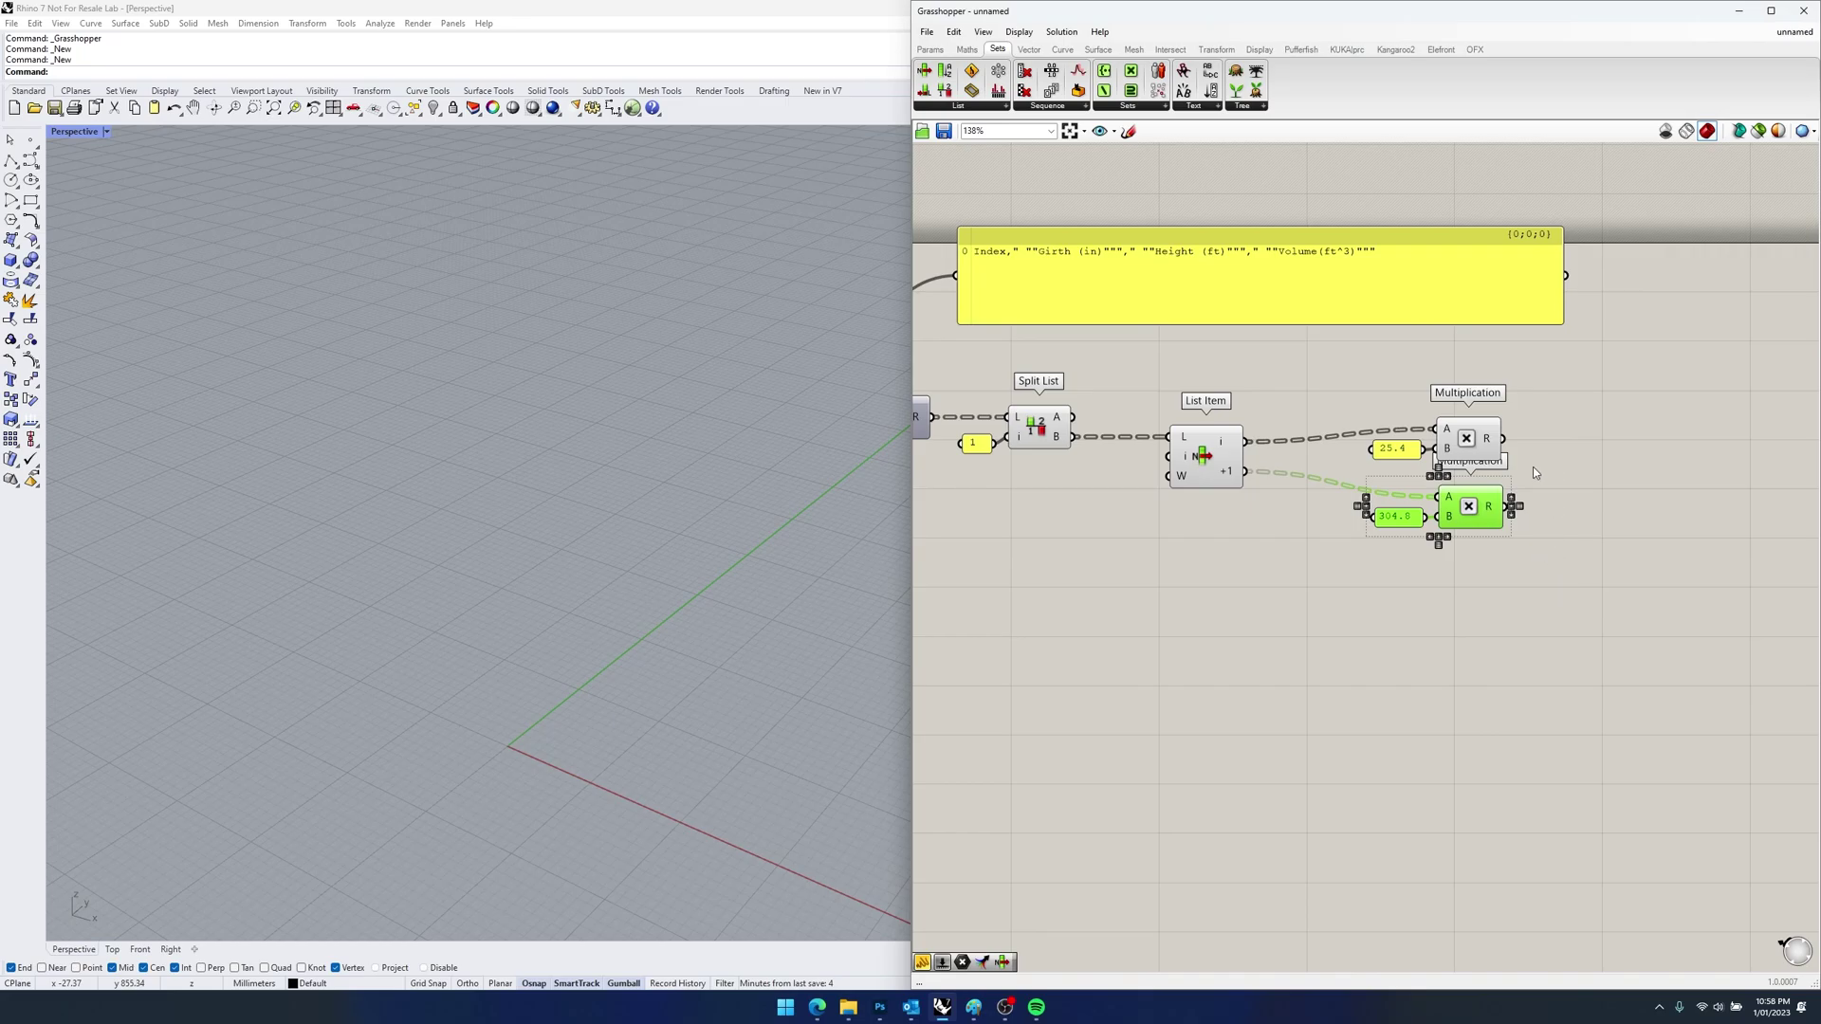
- Add a Construct Point component in the empty area below the Multiplication components
{"action": "scroll", "coordinate": [1535, 417], "scroll_direction": "down", "scroll_amount": 2}
{"action": "right_click_drag", "start_coordinate": [1402, 418], "coordinate": [1680, 431]}
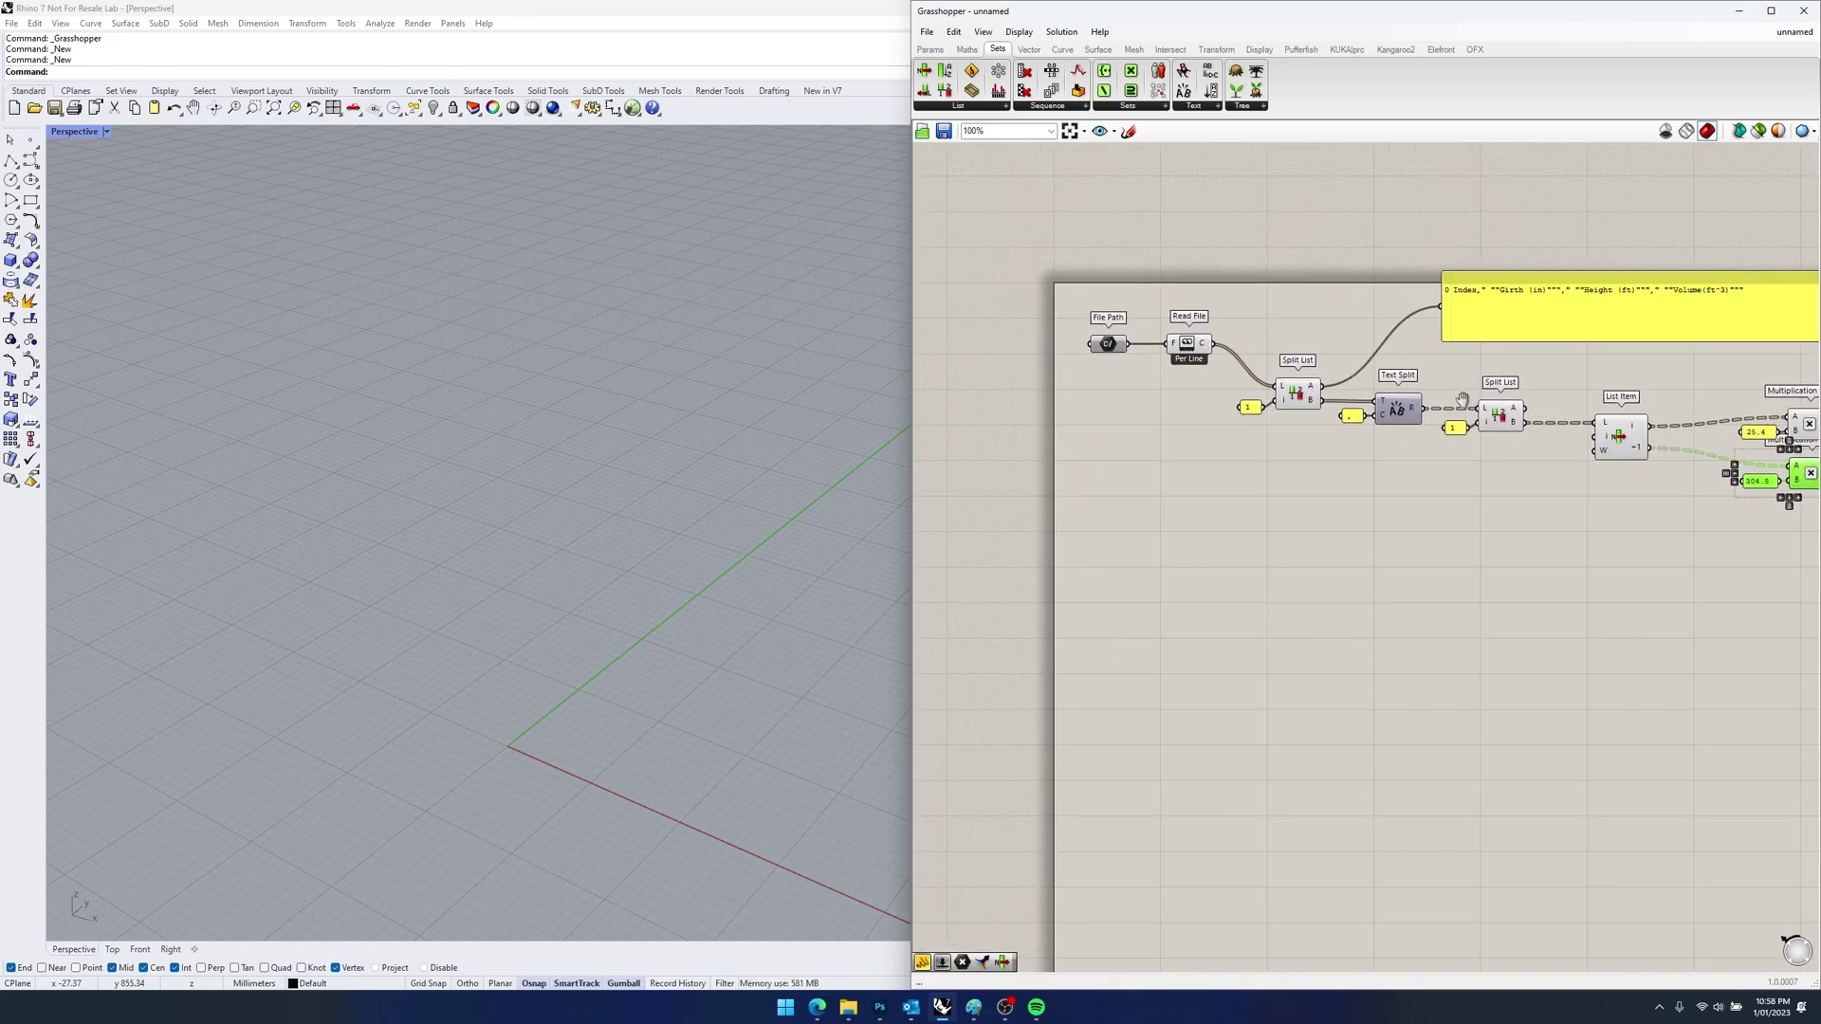
{"action": "right_click_drag", "start_coordinate": [1656, 495], "coordinate": [1242, 498]}
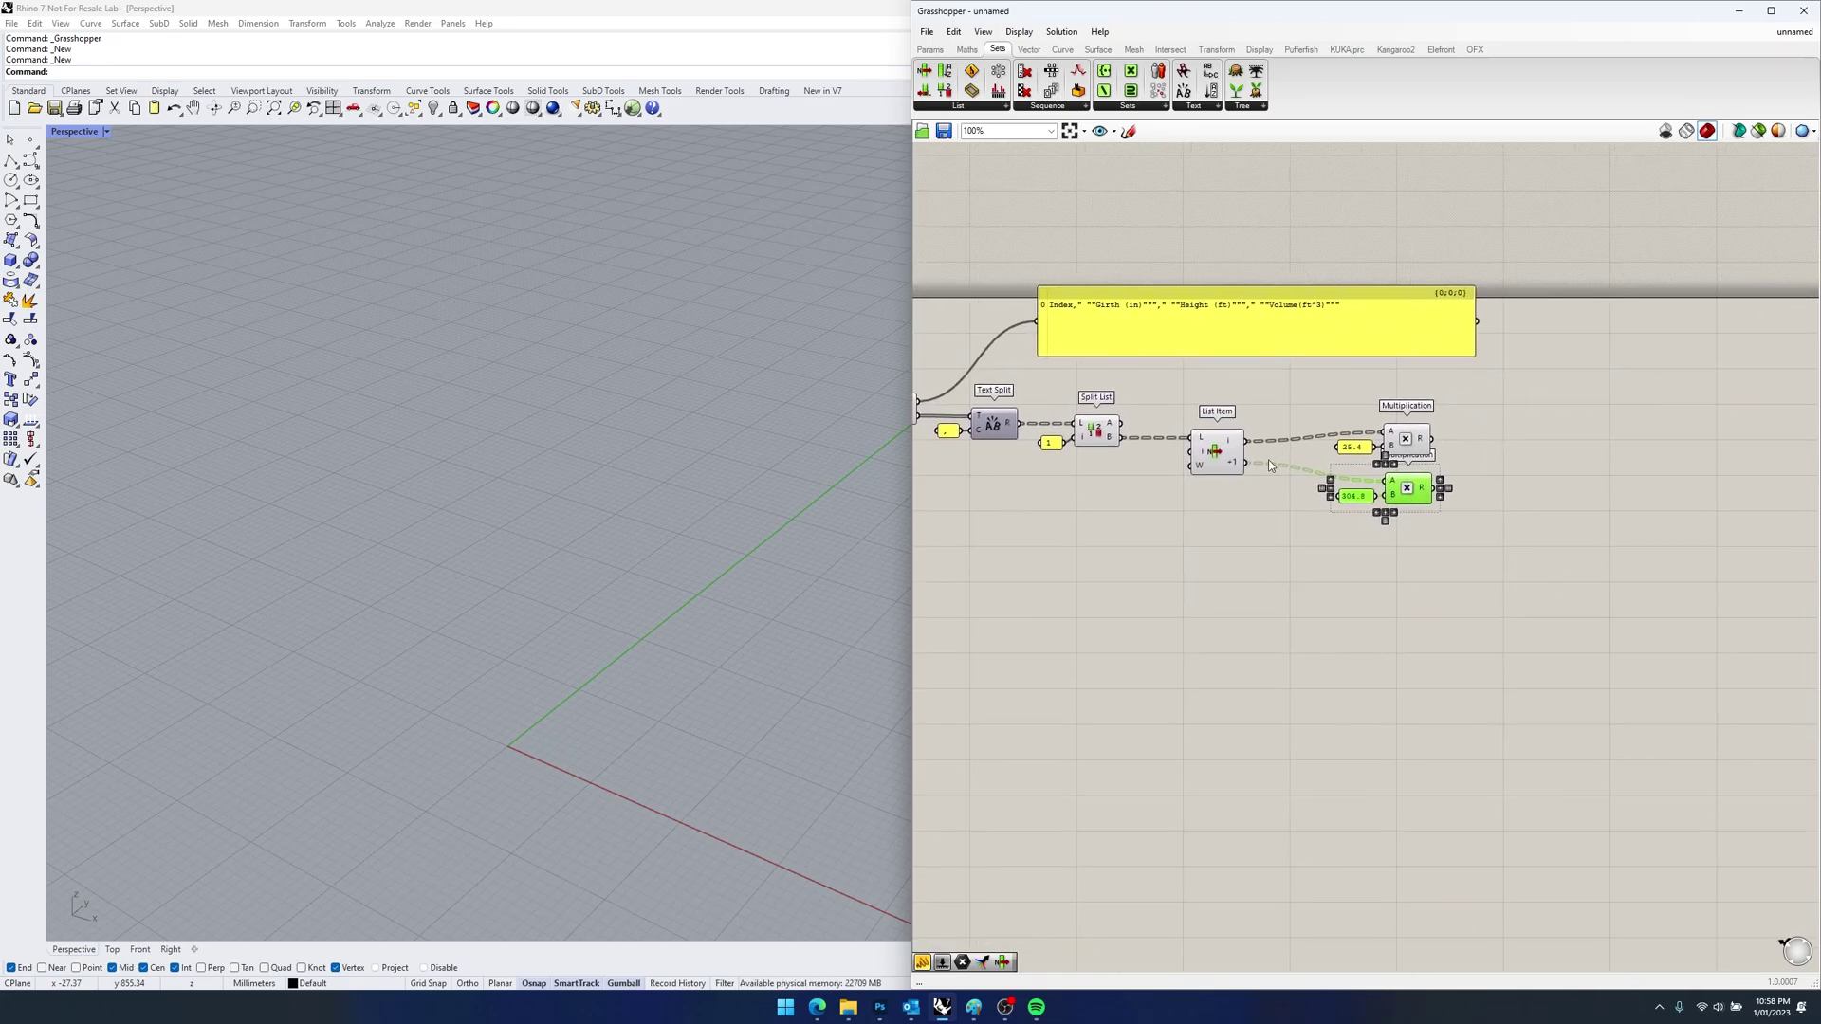
{"action": "left_click", "coordinate": [930, 48]}
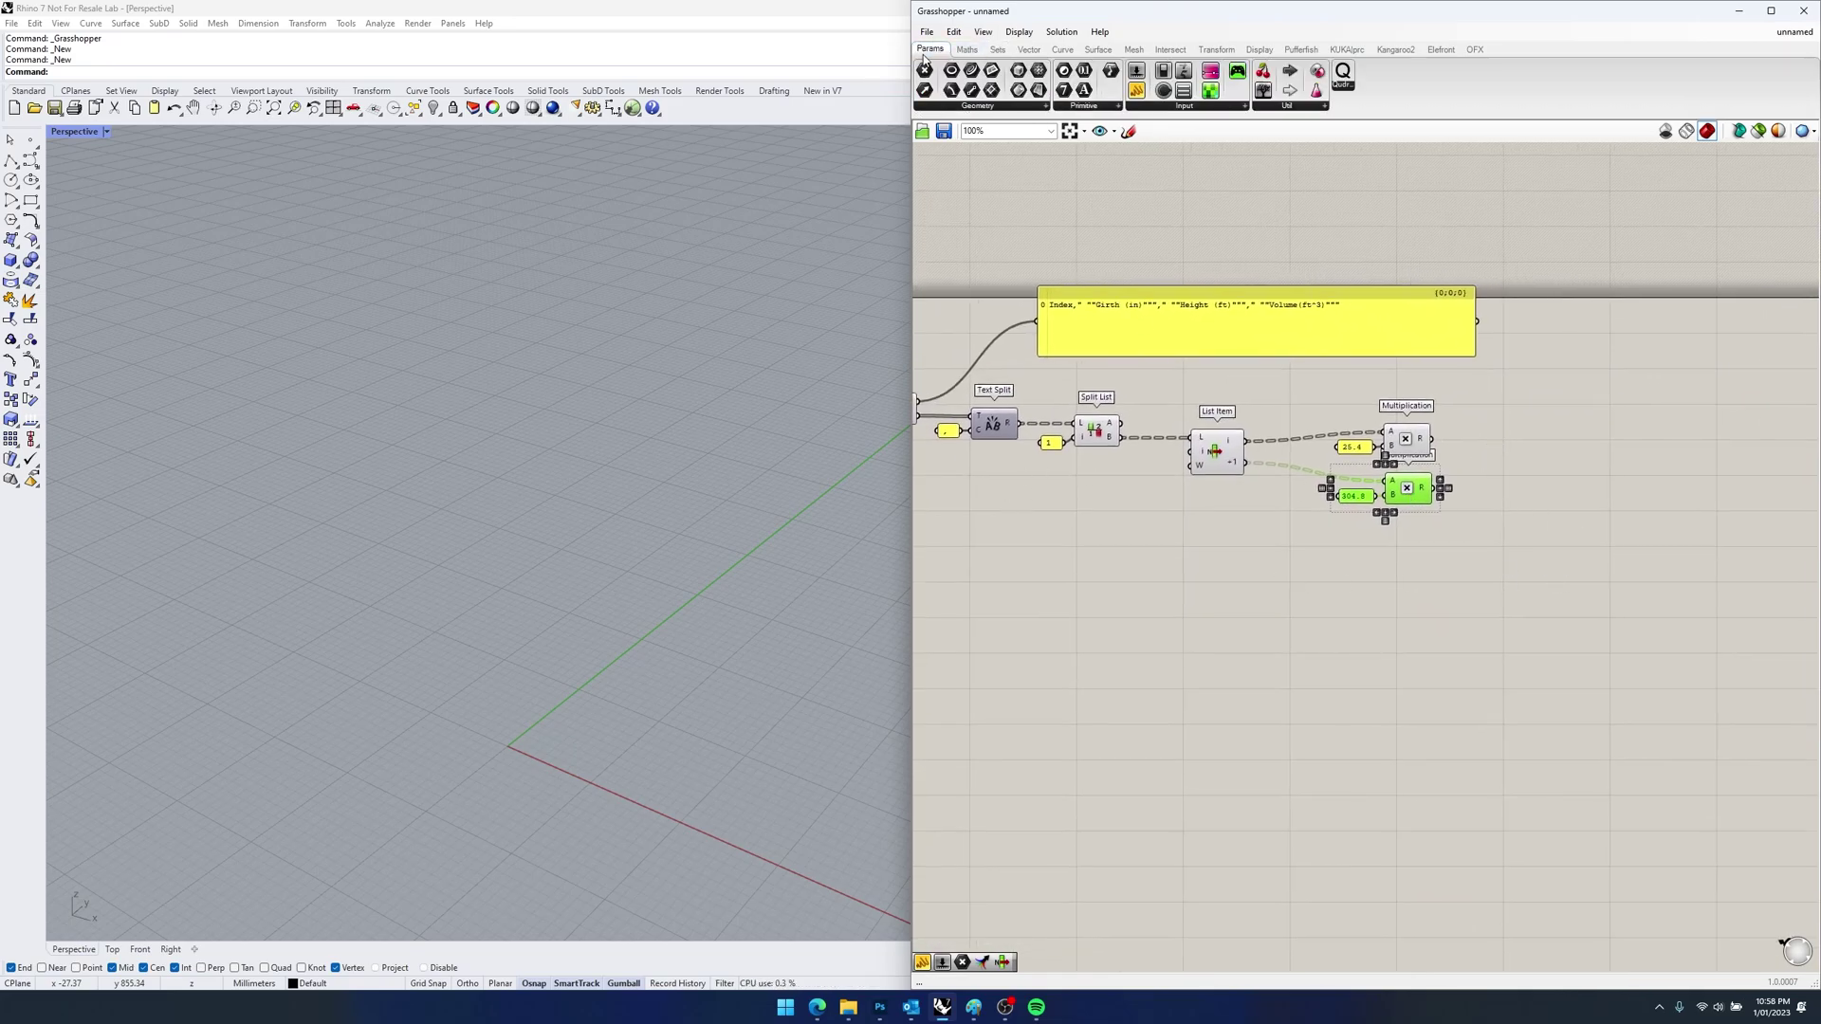
{"action": "left_click", "coordinate": [1029, 49]}
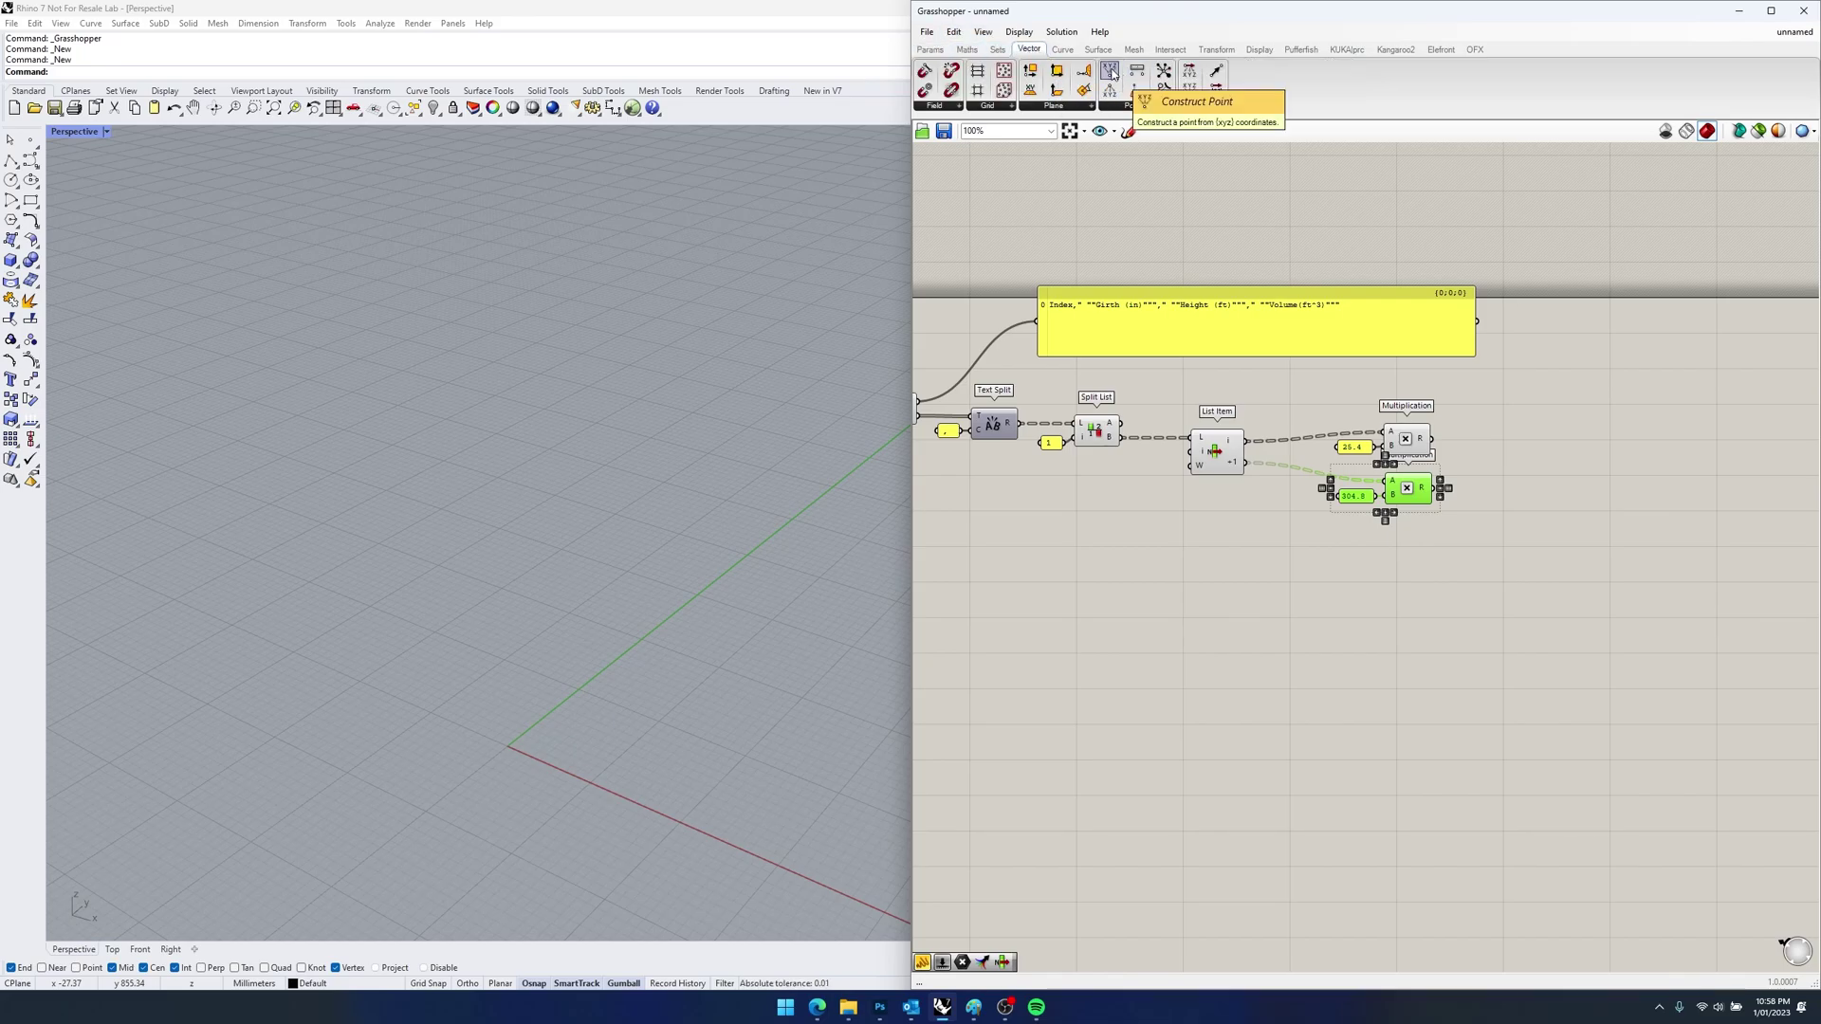
{"action": "left_click", "coordinate": [1111, 74]}
{"action": "left_click", "coordinate": [1314, 520]}
{"action": "left_click_drag", "start_coordinate": [1309, 537], "coordinate": [1307, 607]}
{"action": "right_click_drag", "start_coordinate": [1250, 562], "coordinate": [1311, 505]}
{"action": "left_click_drag", "start_coordinate": [1376, 532], "coordinate": [1394, 533]}
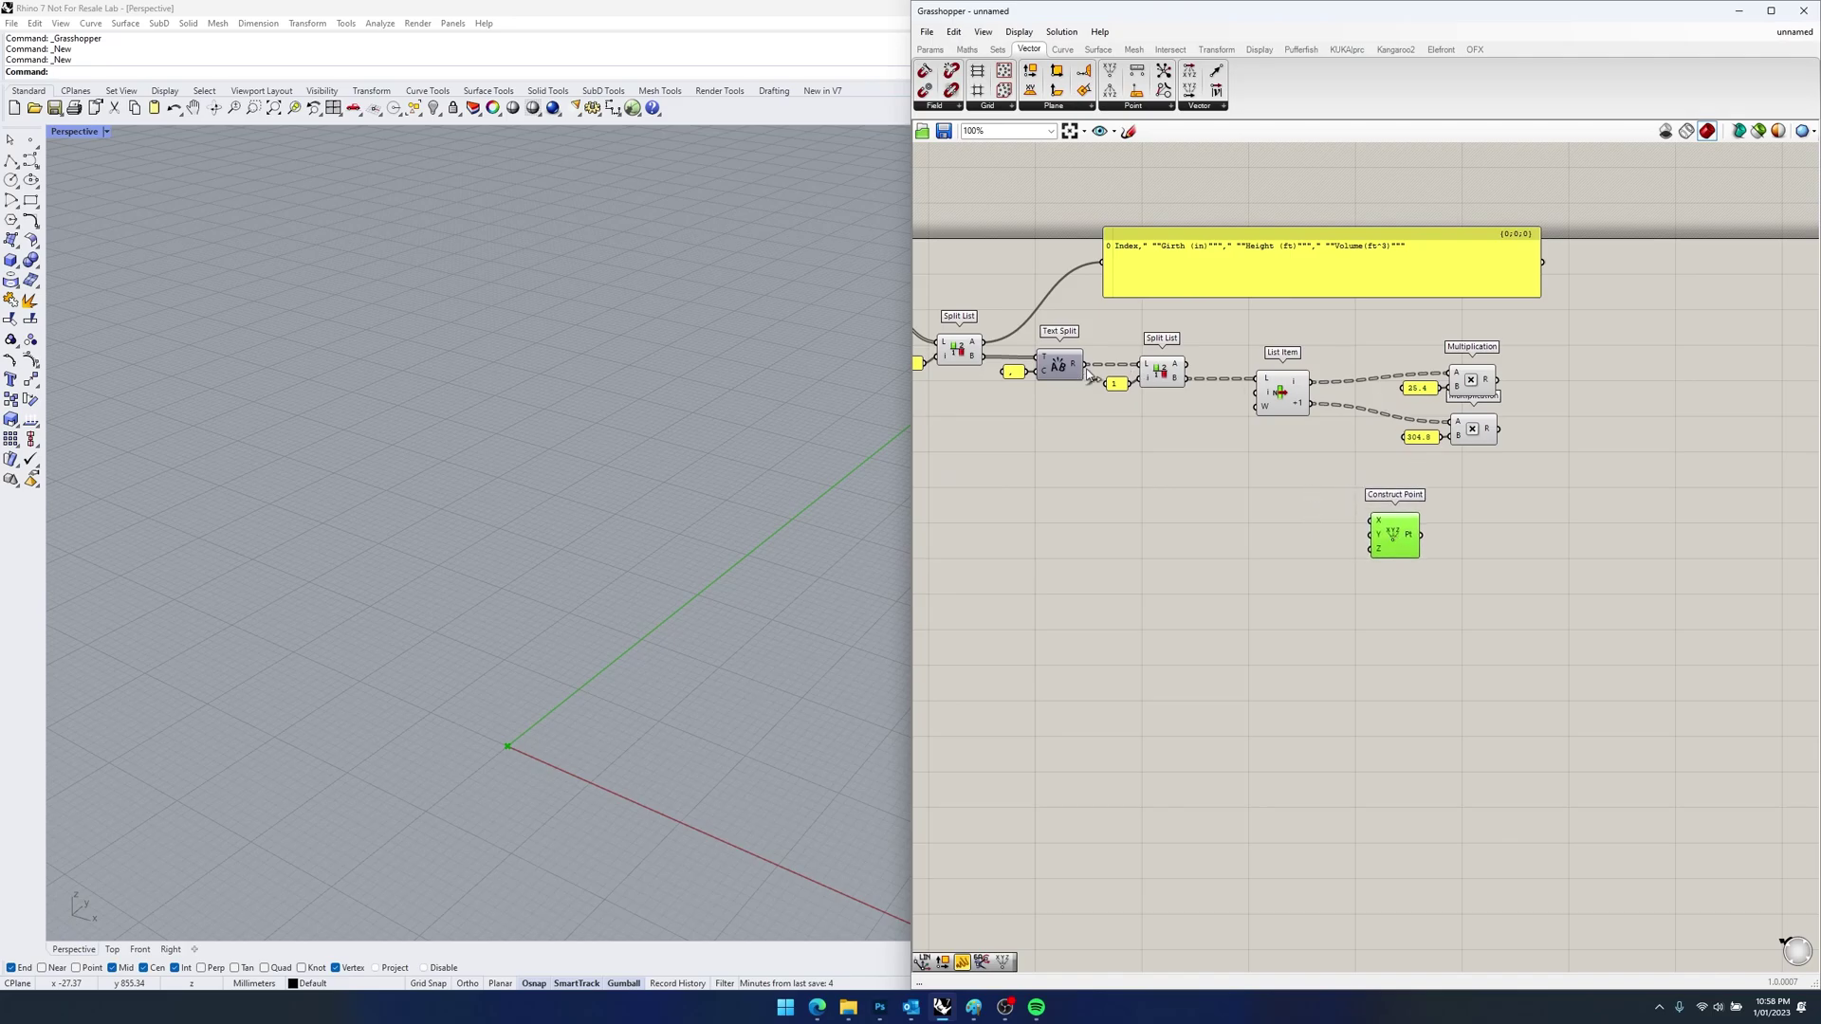
- Add a List Length component below the second Split List and connect the first Split List's output B to it
{"action": "right_click_drag", "start_coordinate": [1090, 377], "coordinate": [1183, 351]}
{"action": "double_click", "coordinate": [1301, 454]}
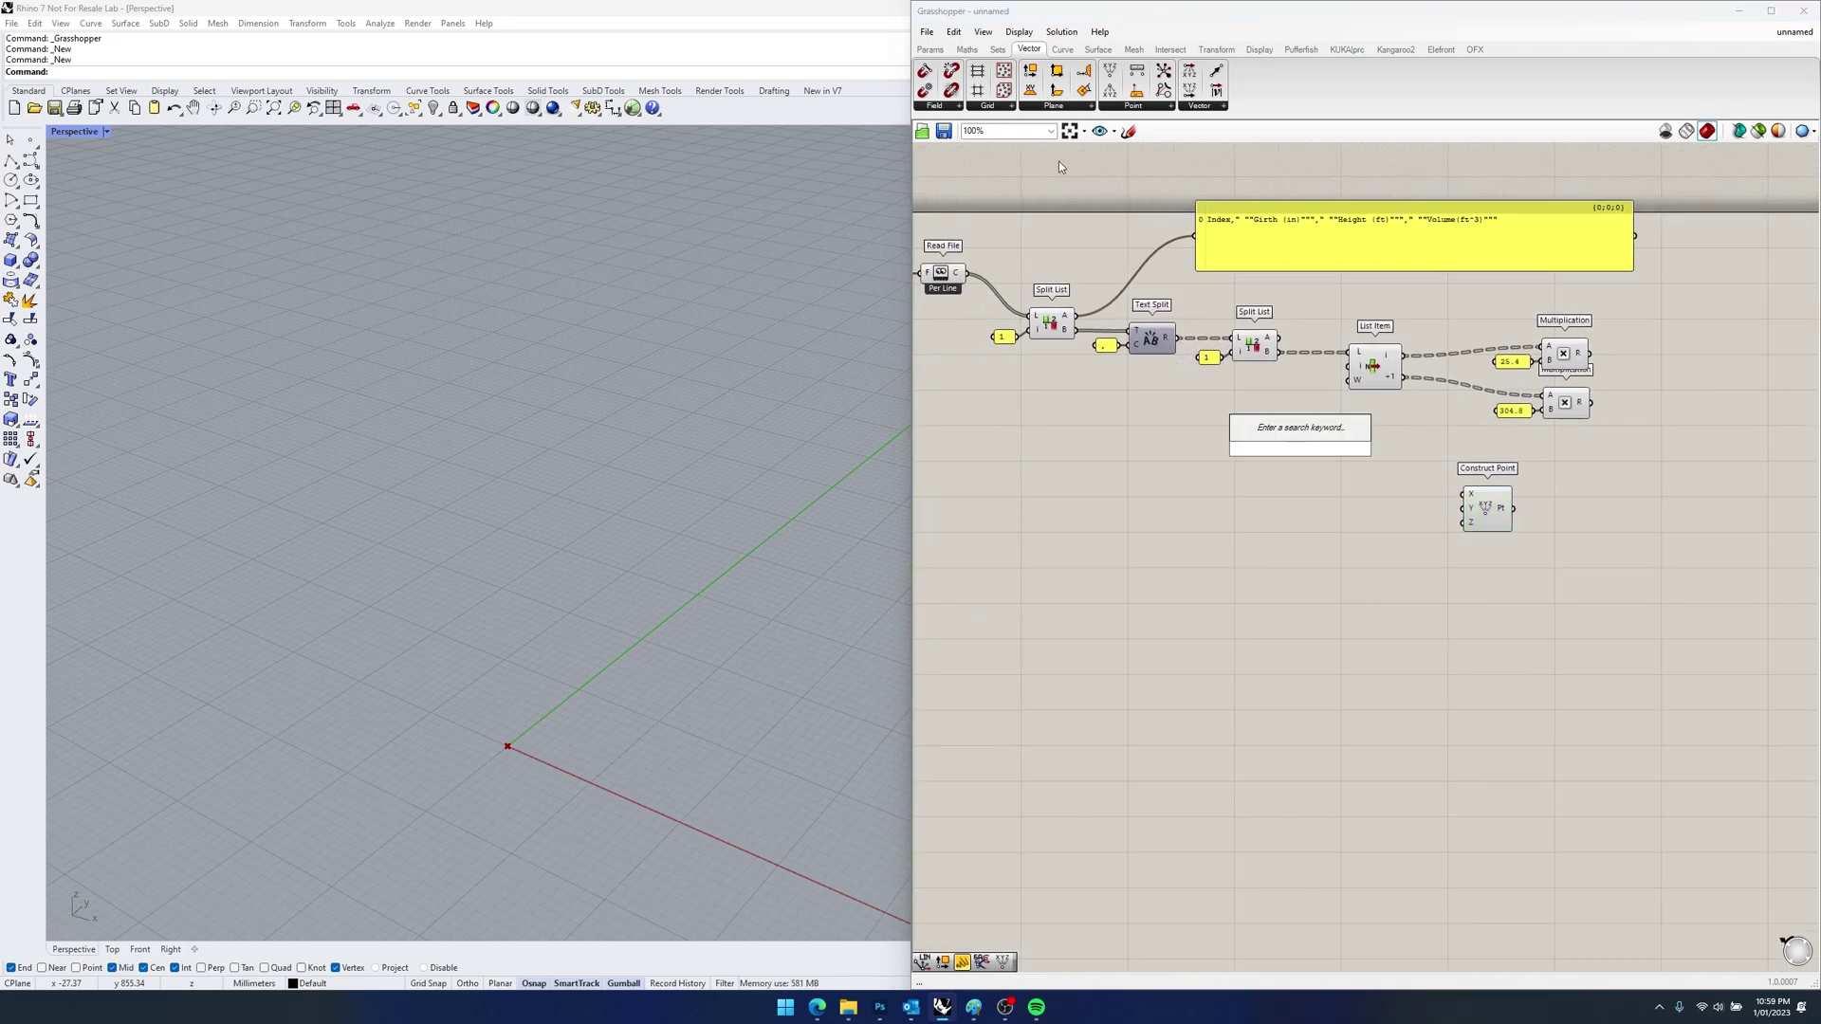
{"action": "left_click", "coordinate": [997, 52]}
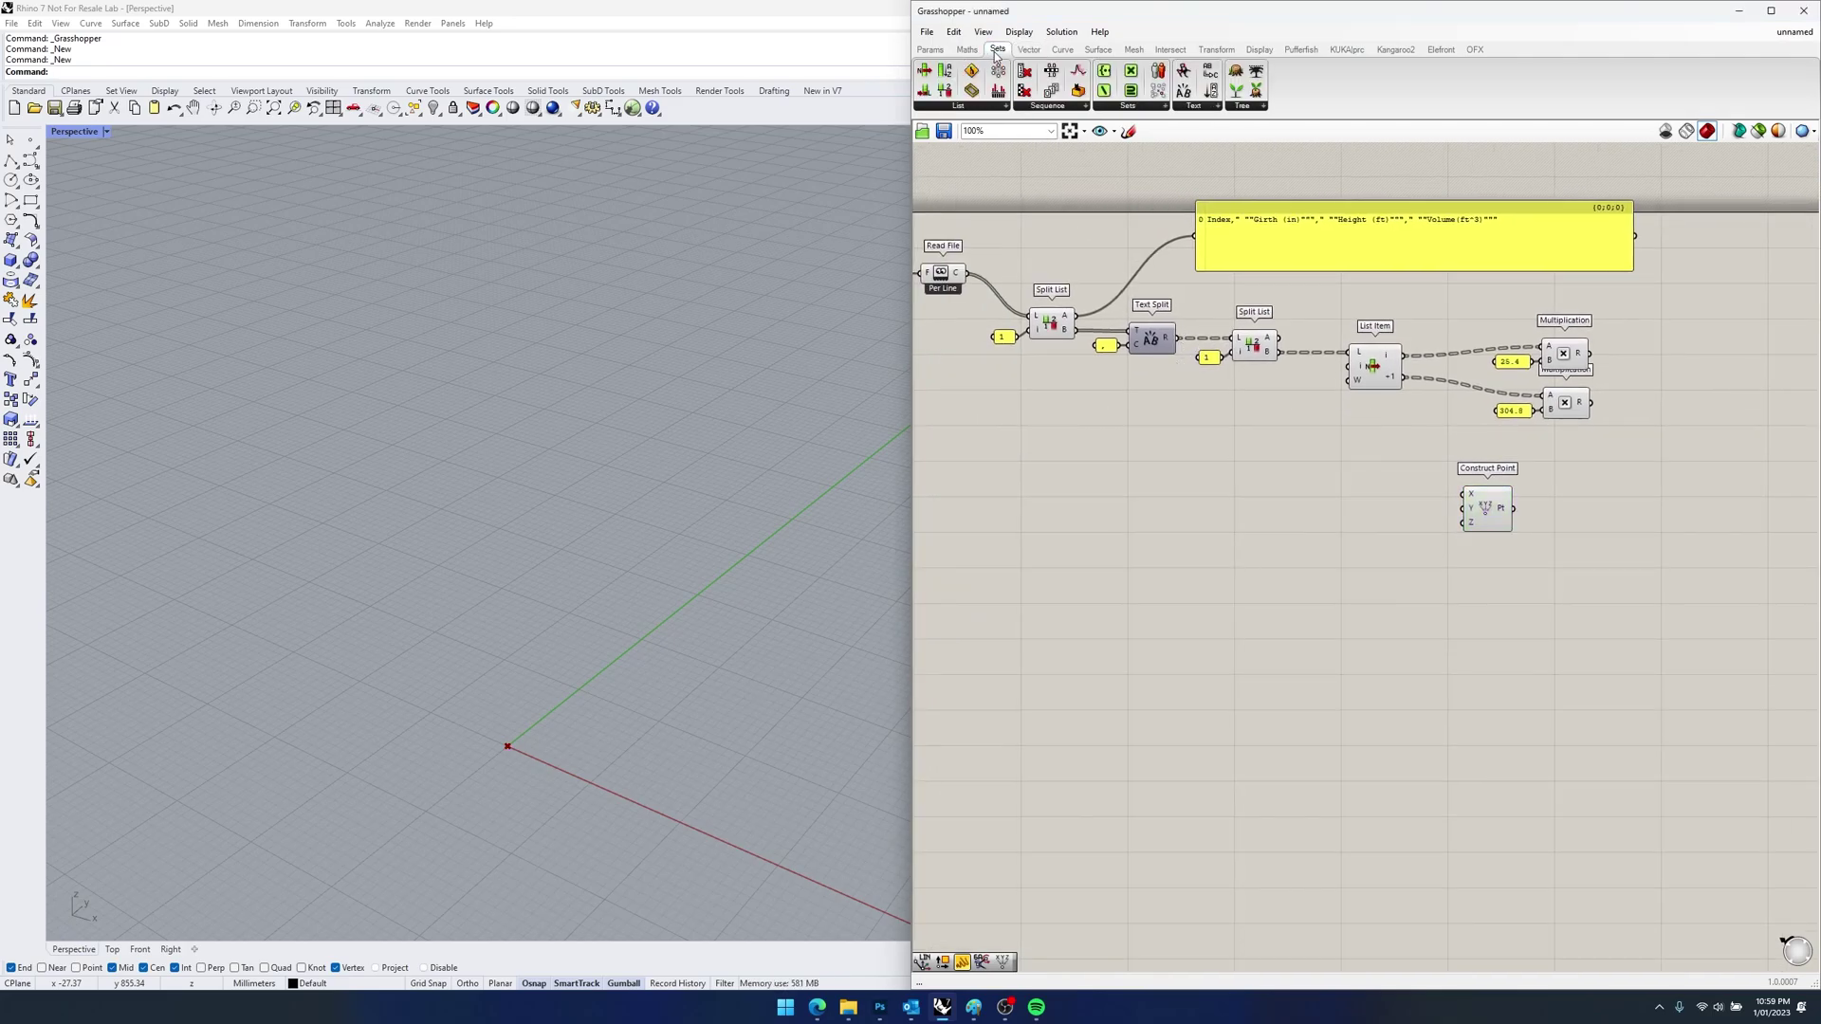
{"action": "left_click", "coordinate": [953, 108]}
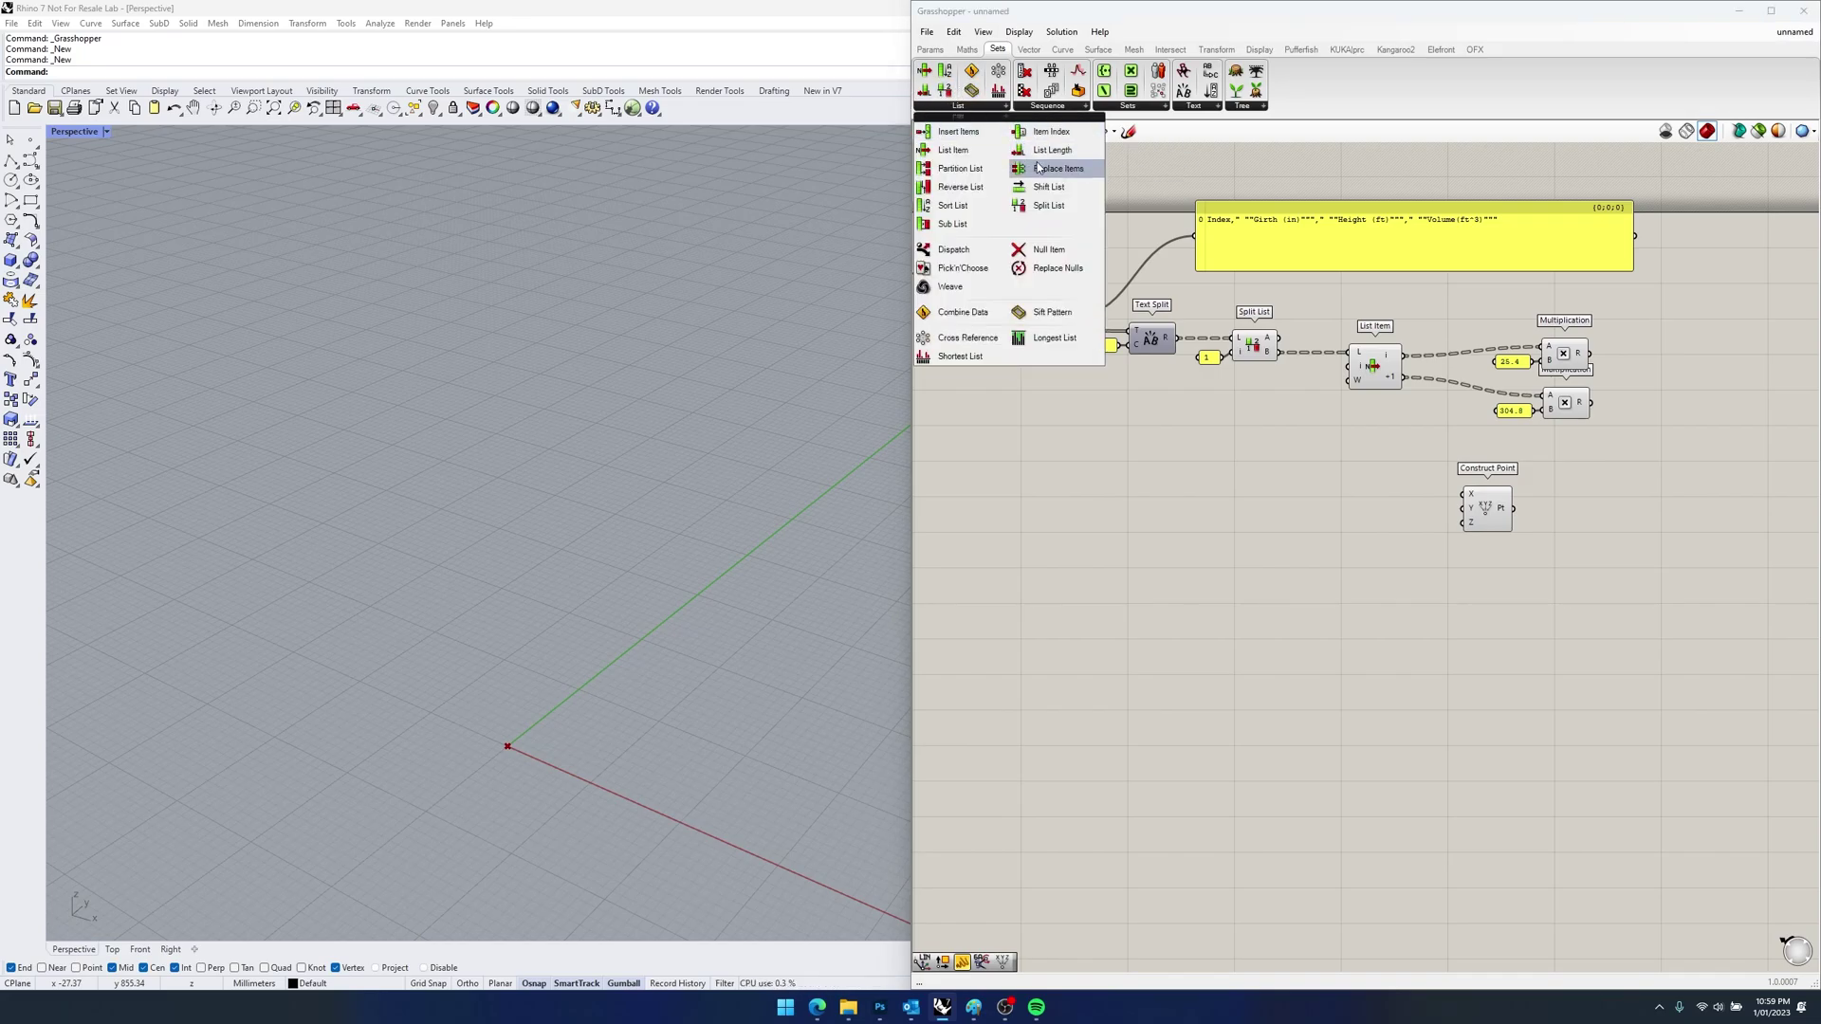
{"action": "left_click_drag", "start_coordinate": [1021, 137], "coordinate": [1325, 500]}
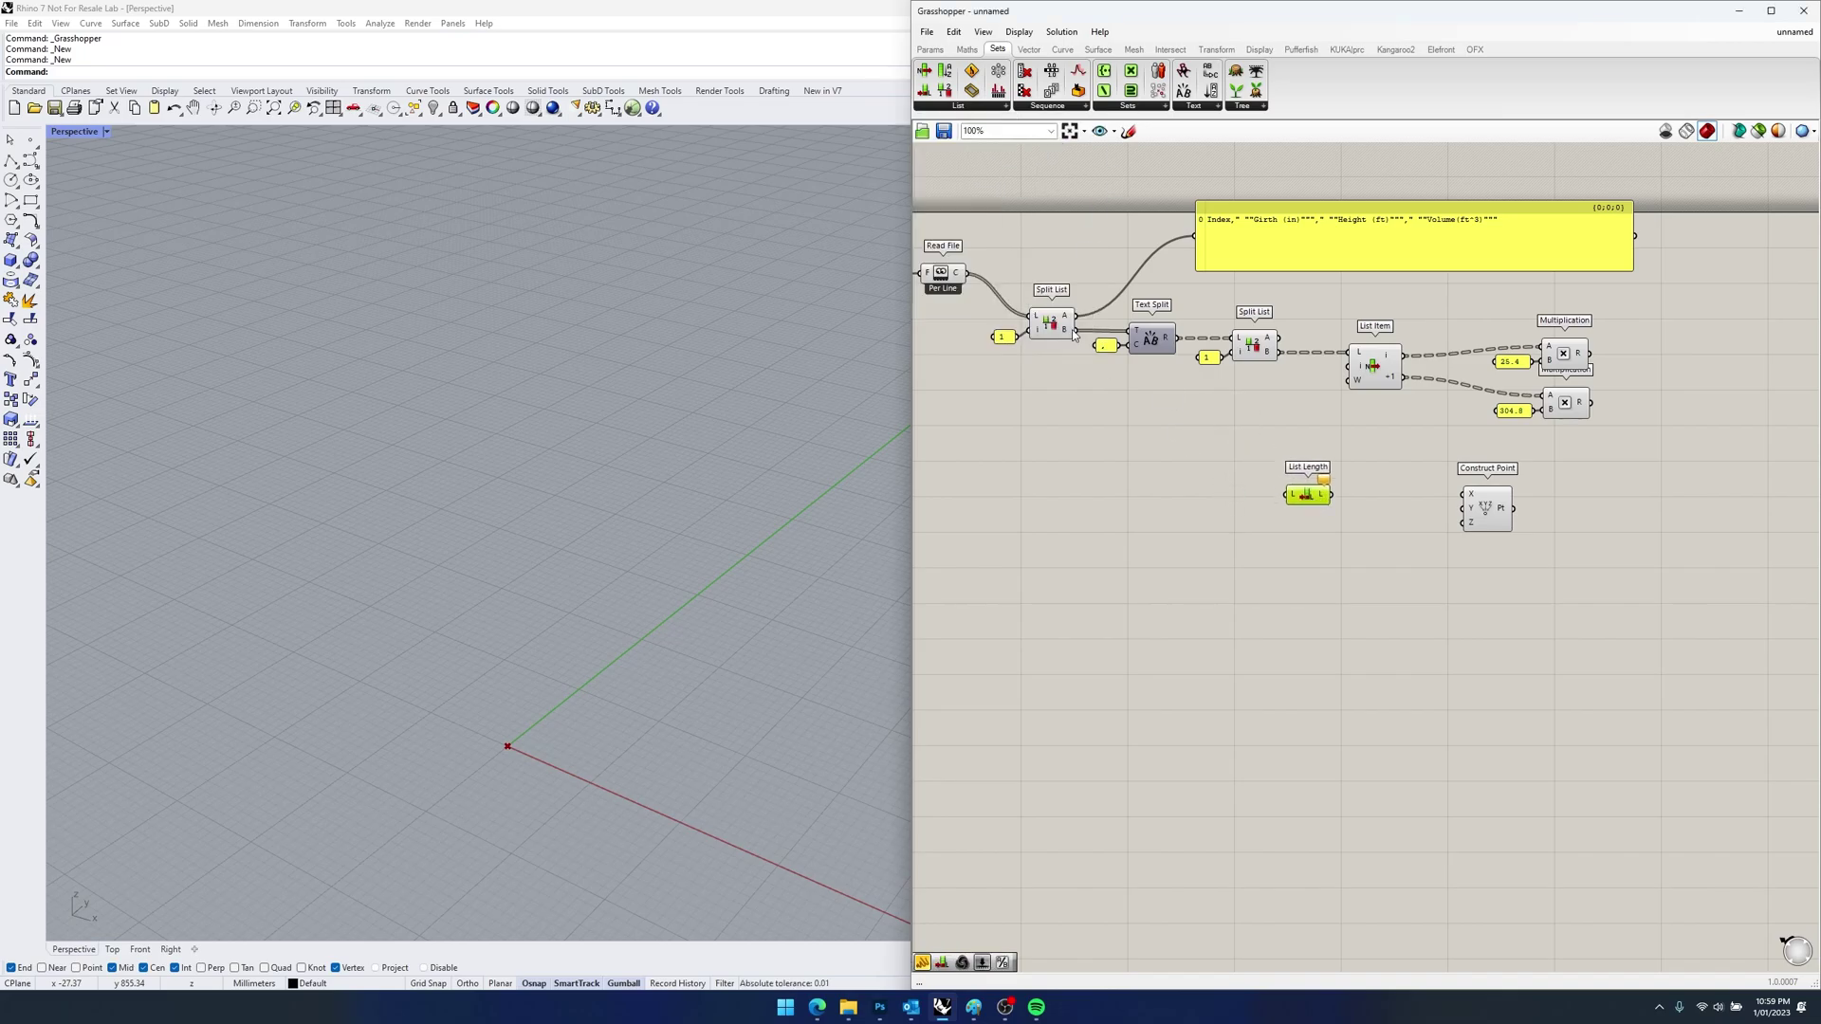
{"action": "left_click_drag", "start_coordinate": [1075, 333], "coordinate": [1298, 500]}
- Add a Series component beside Construct Point and connect the List Length output to its count input C
{"action": "left_click", "coordinate": [1357, 488]}
{"action": "double_click", "coordinate": [1356, 487]}
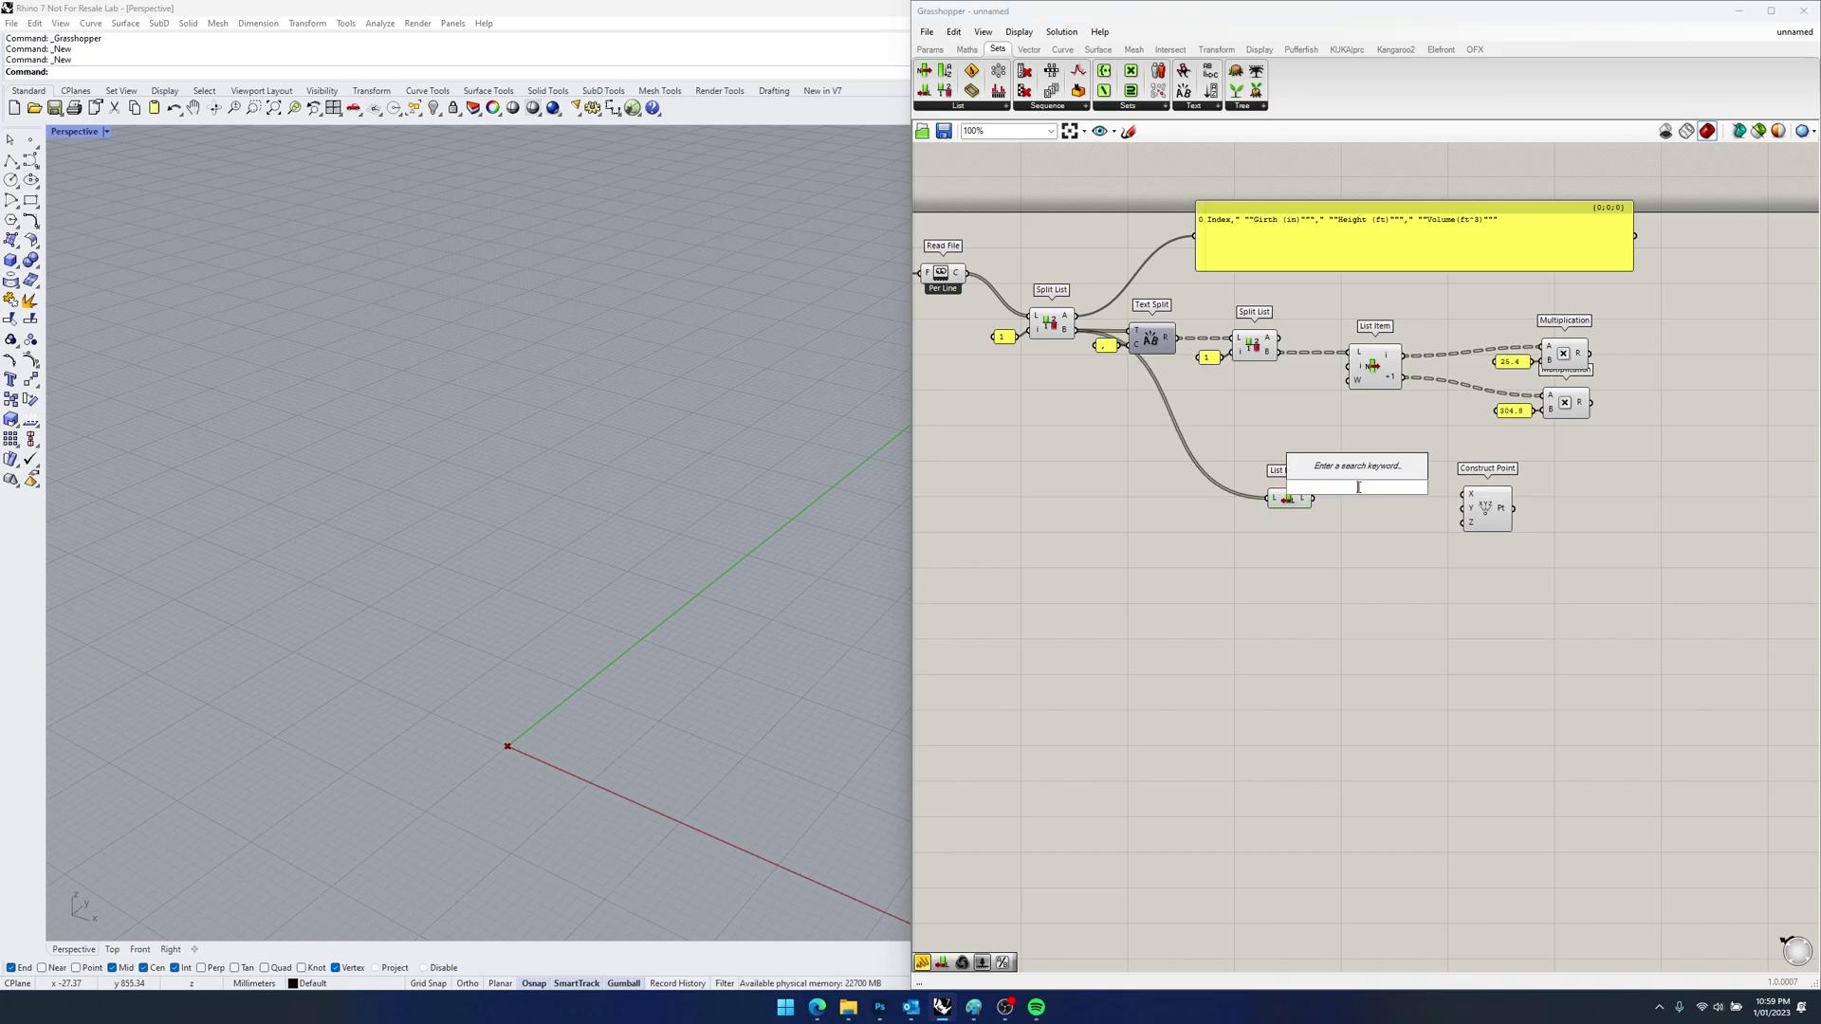
{"action": "type", "text": "sser"}
{"action": "key", "text": "BackSpace"}
{"action": "key", "text": "BackSpace"}
{"action": "key", "text": "BackSpace"}
{"action": "type", "text": "er"}
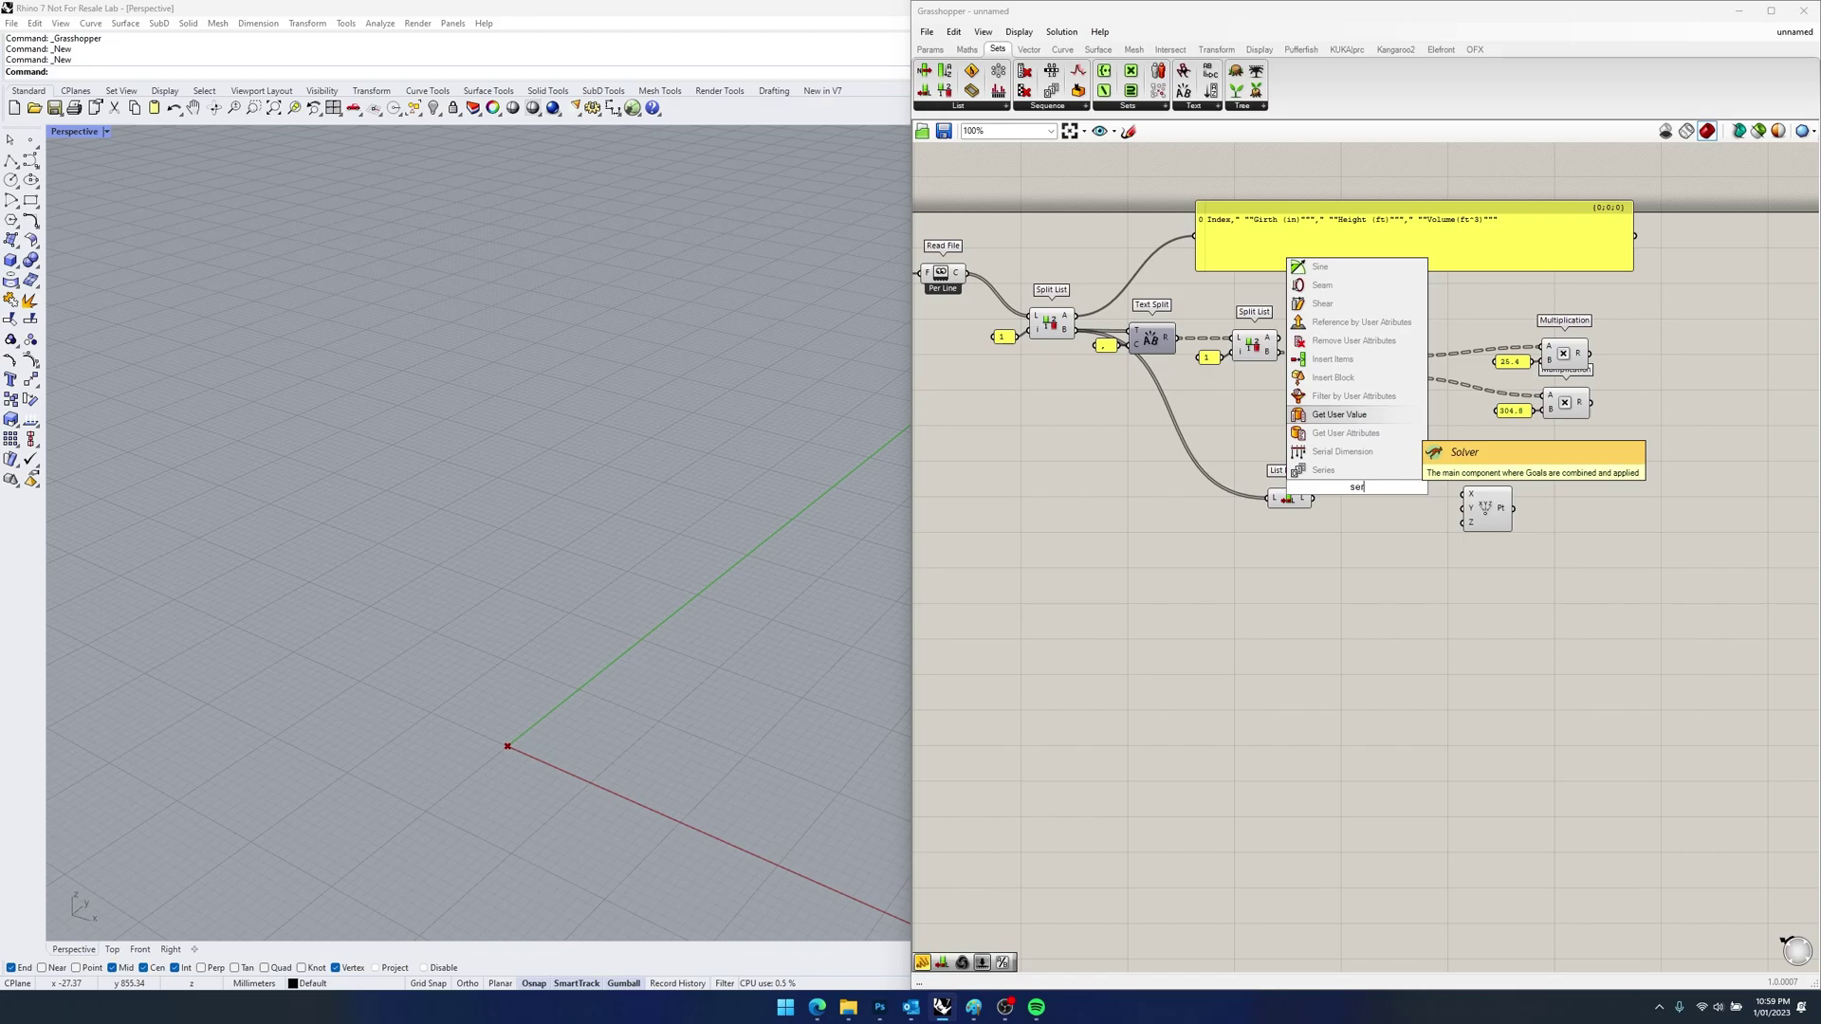
{"action": "left_click", "coordinate": [1365, 470]}
{"action": "mouse_move", "coordinate": [1285, 498]}
{"action": "left_mouse_down"}
{"action": "mouse_move", "coordinate": [1286, 524]}
{"action": "mouse_move", "coordinate": [1351, 519]}
{"action": "mouse_move", "coordinate": [1307, 526]}
{"action": "left_mouse_up"}
- Add a number slider set to 20 and connect it to the Series component's step input N
{"action": "double_click", "coordinate": [1276, 446]}
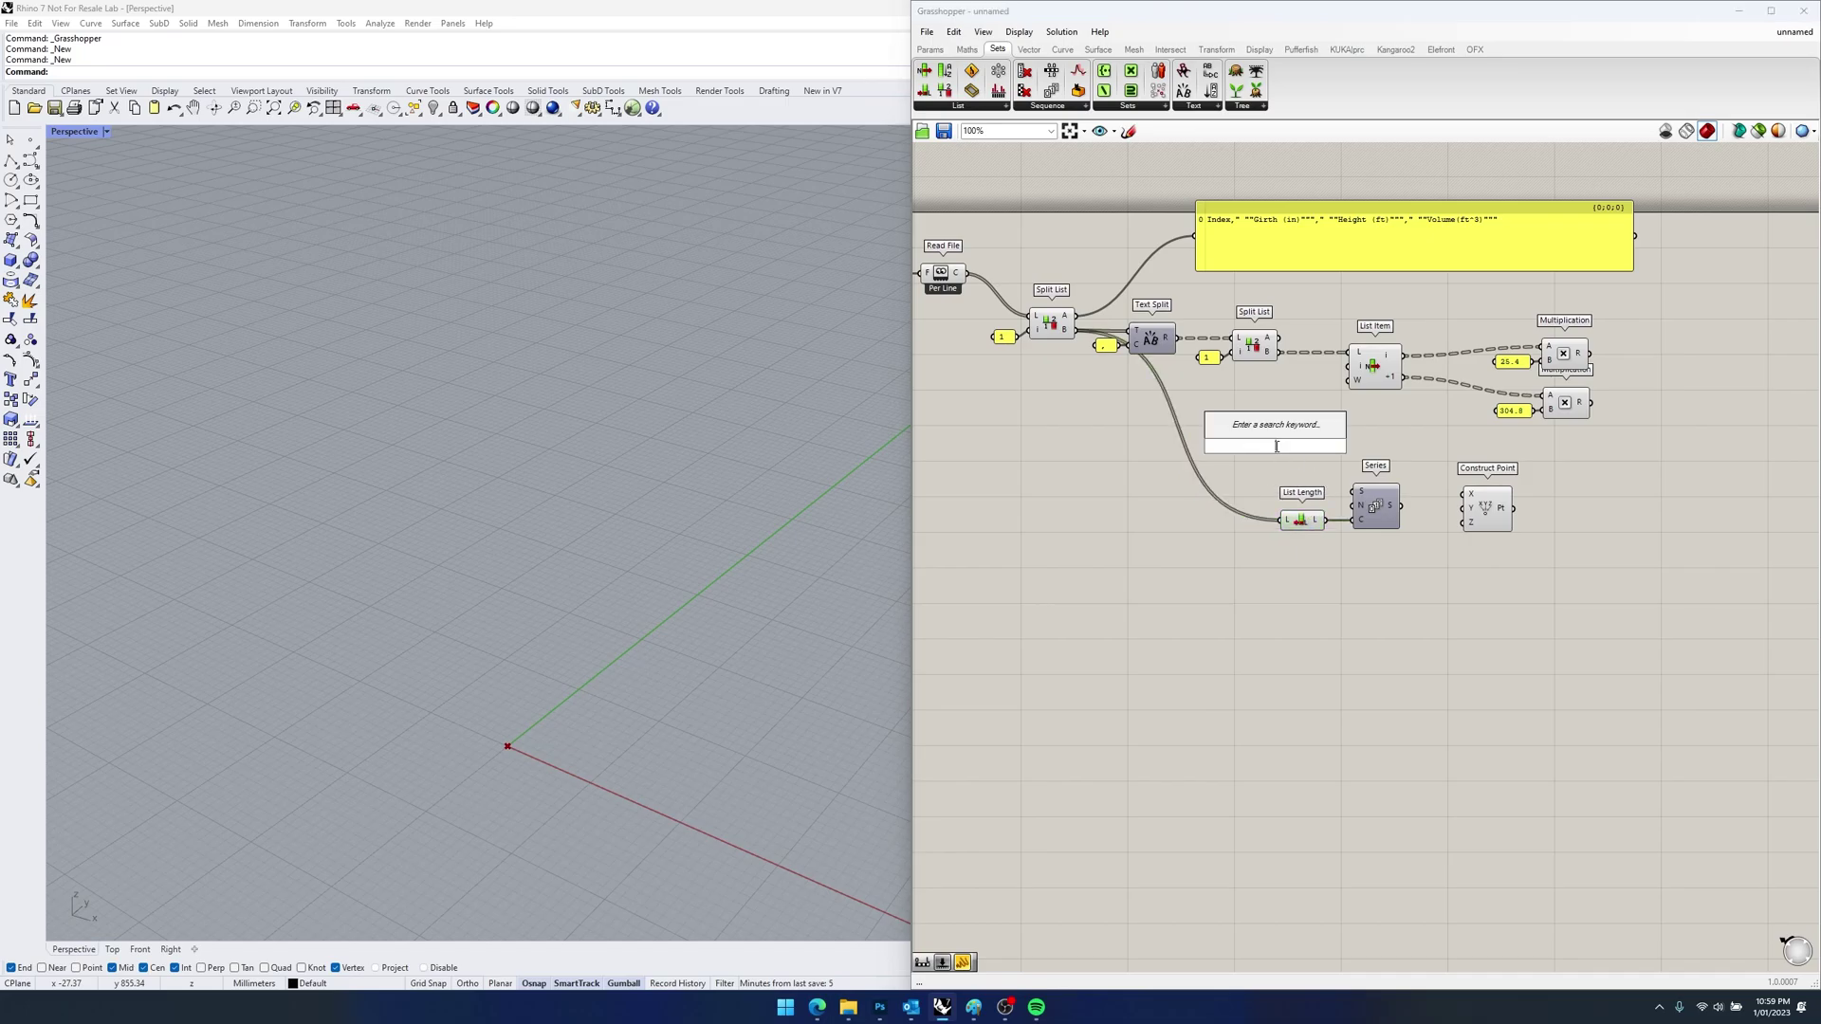
{"action": "type", "text": "20"}
{"action": "key", "text": "Return"}
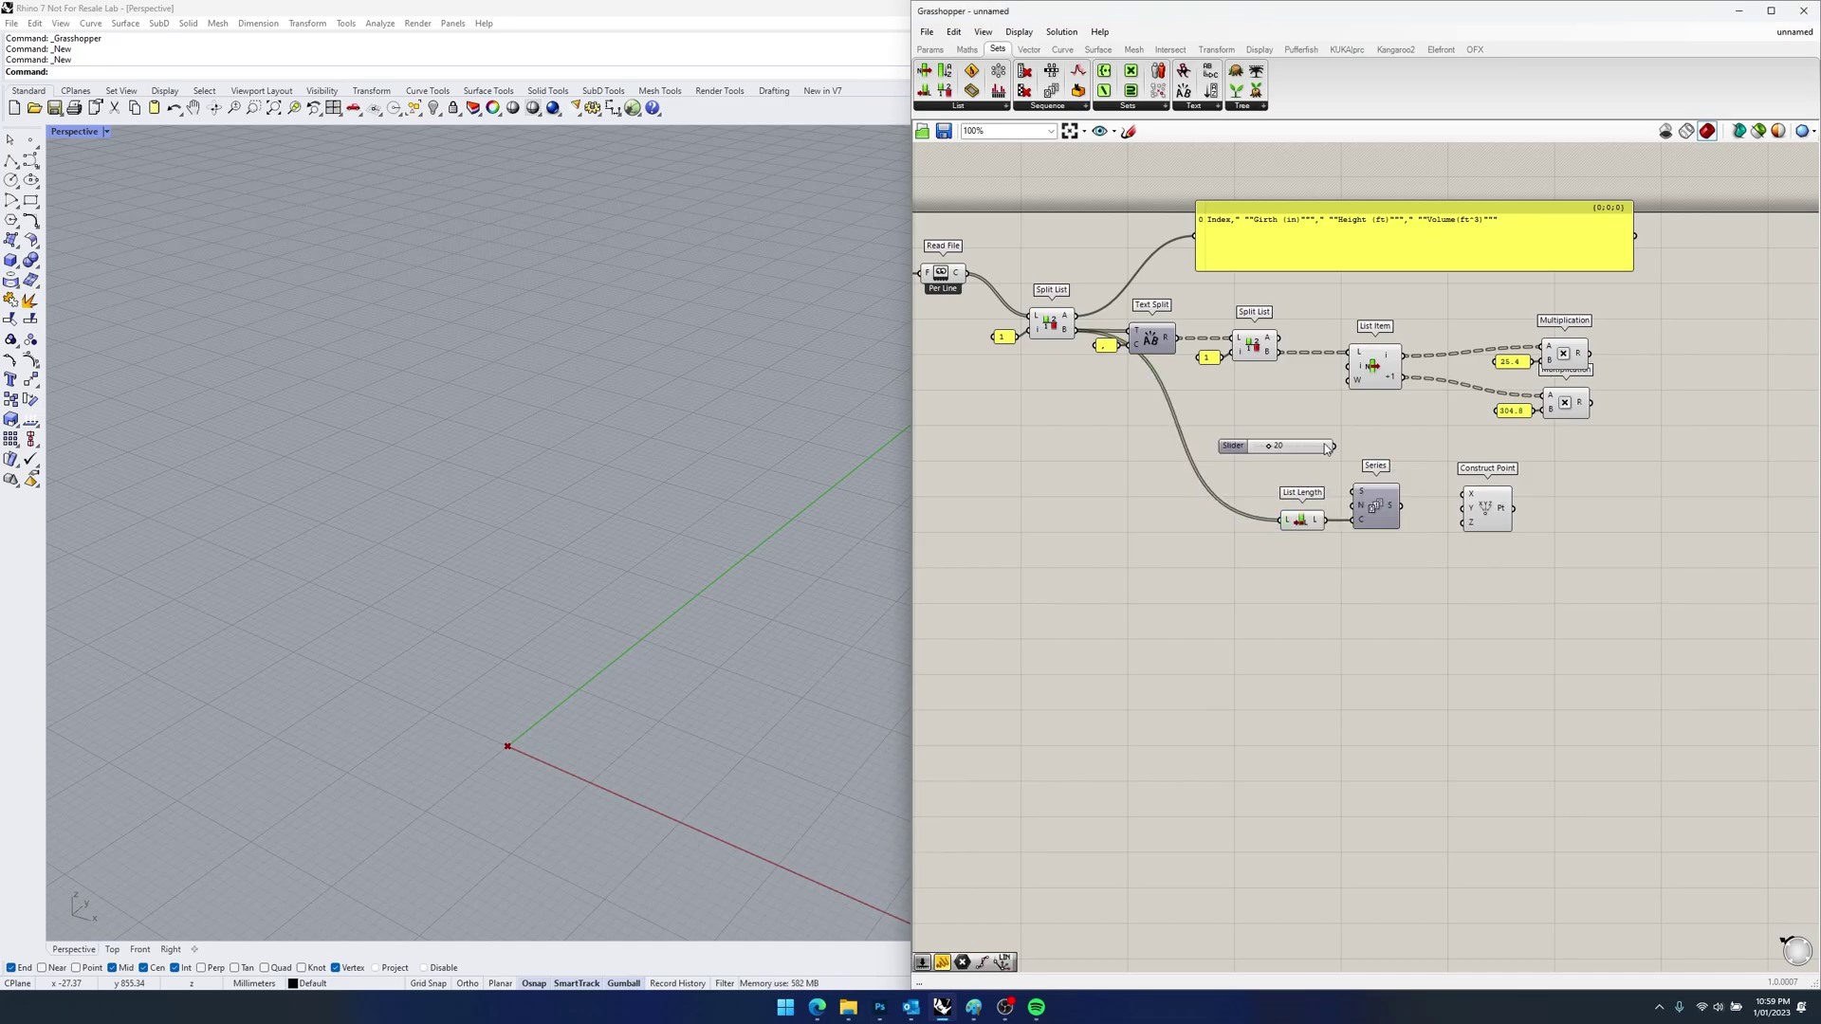
{"action": "left_click_drag", "start_coordinate": [1335, 447], "coordinate": [1309, 481]}
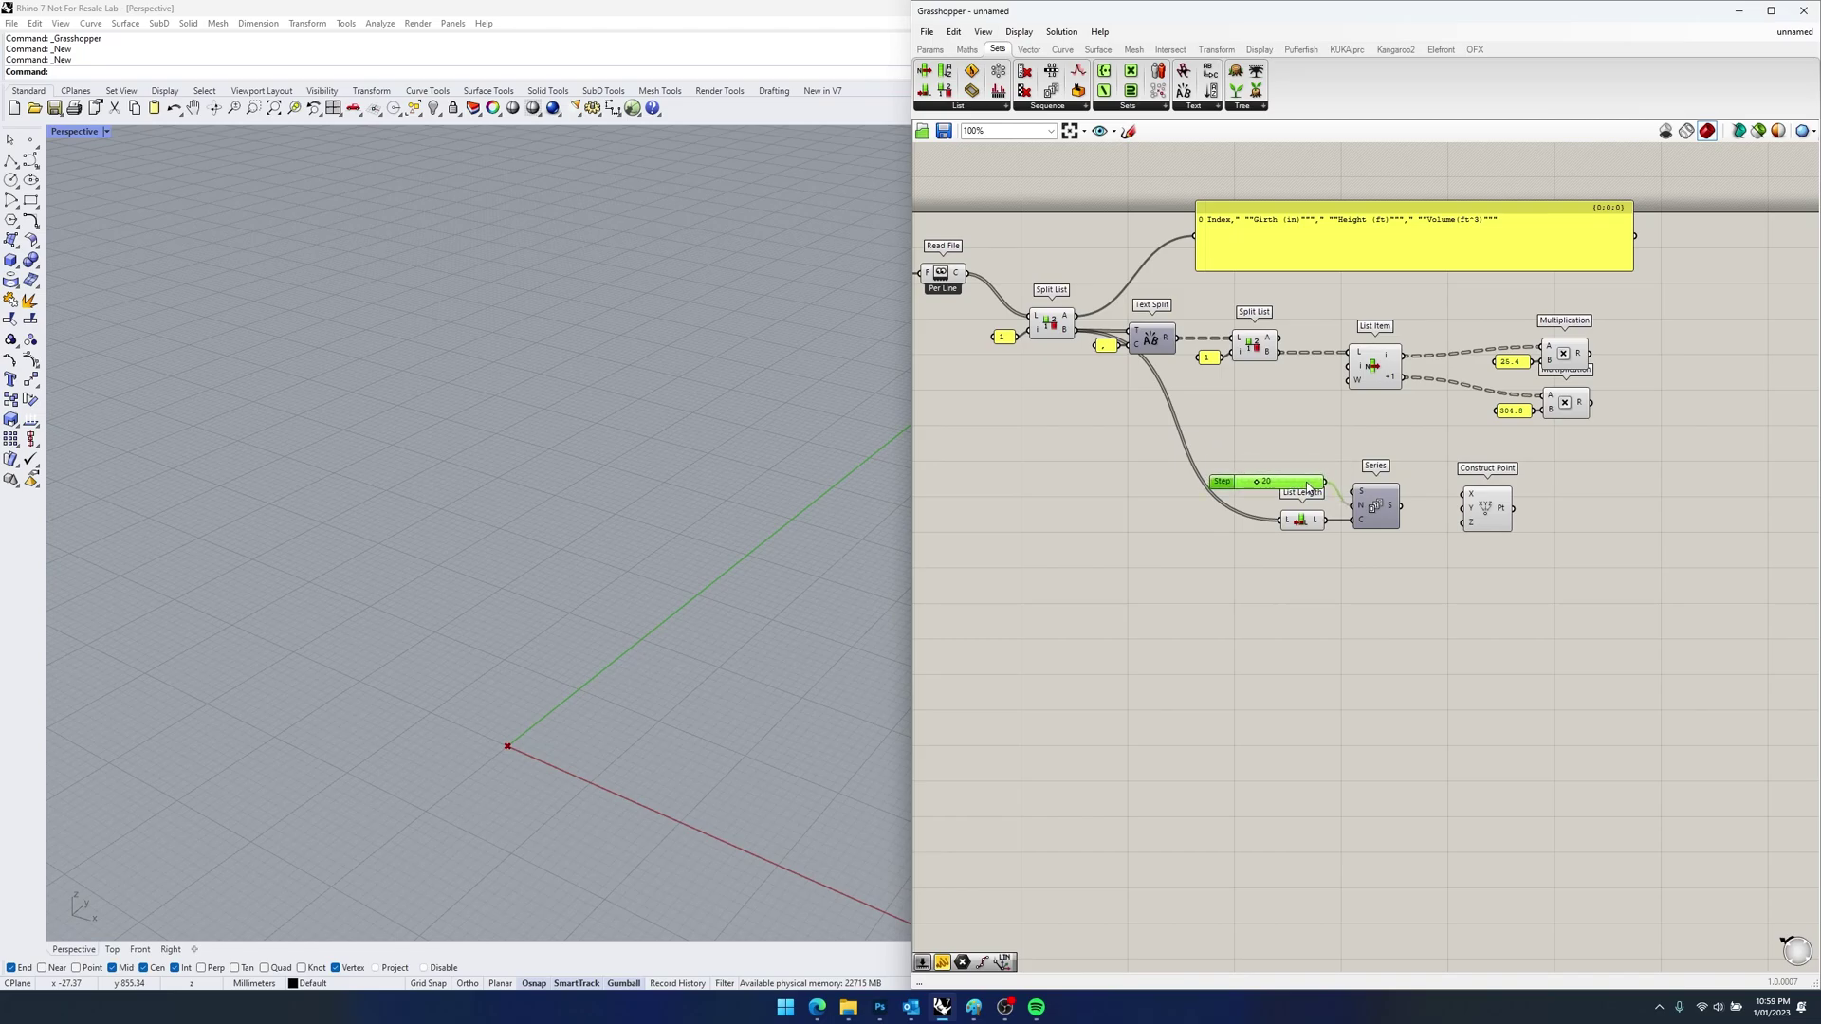
- Connect the Series output to Construct Point's X input and place Construct Point close beside Series
{"action": "right_click_drag", "start_coordinate": [1372, 504], "coordinate": [1187, 495]}
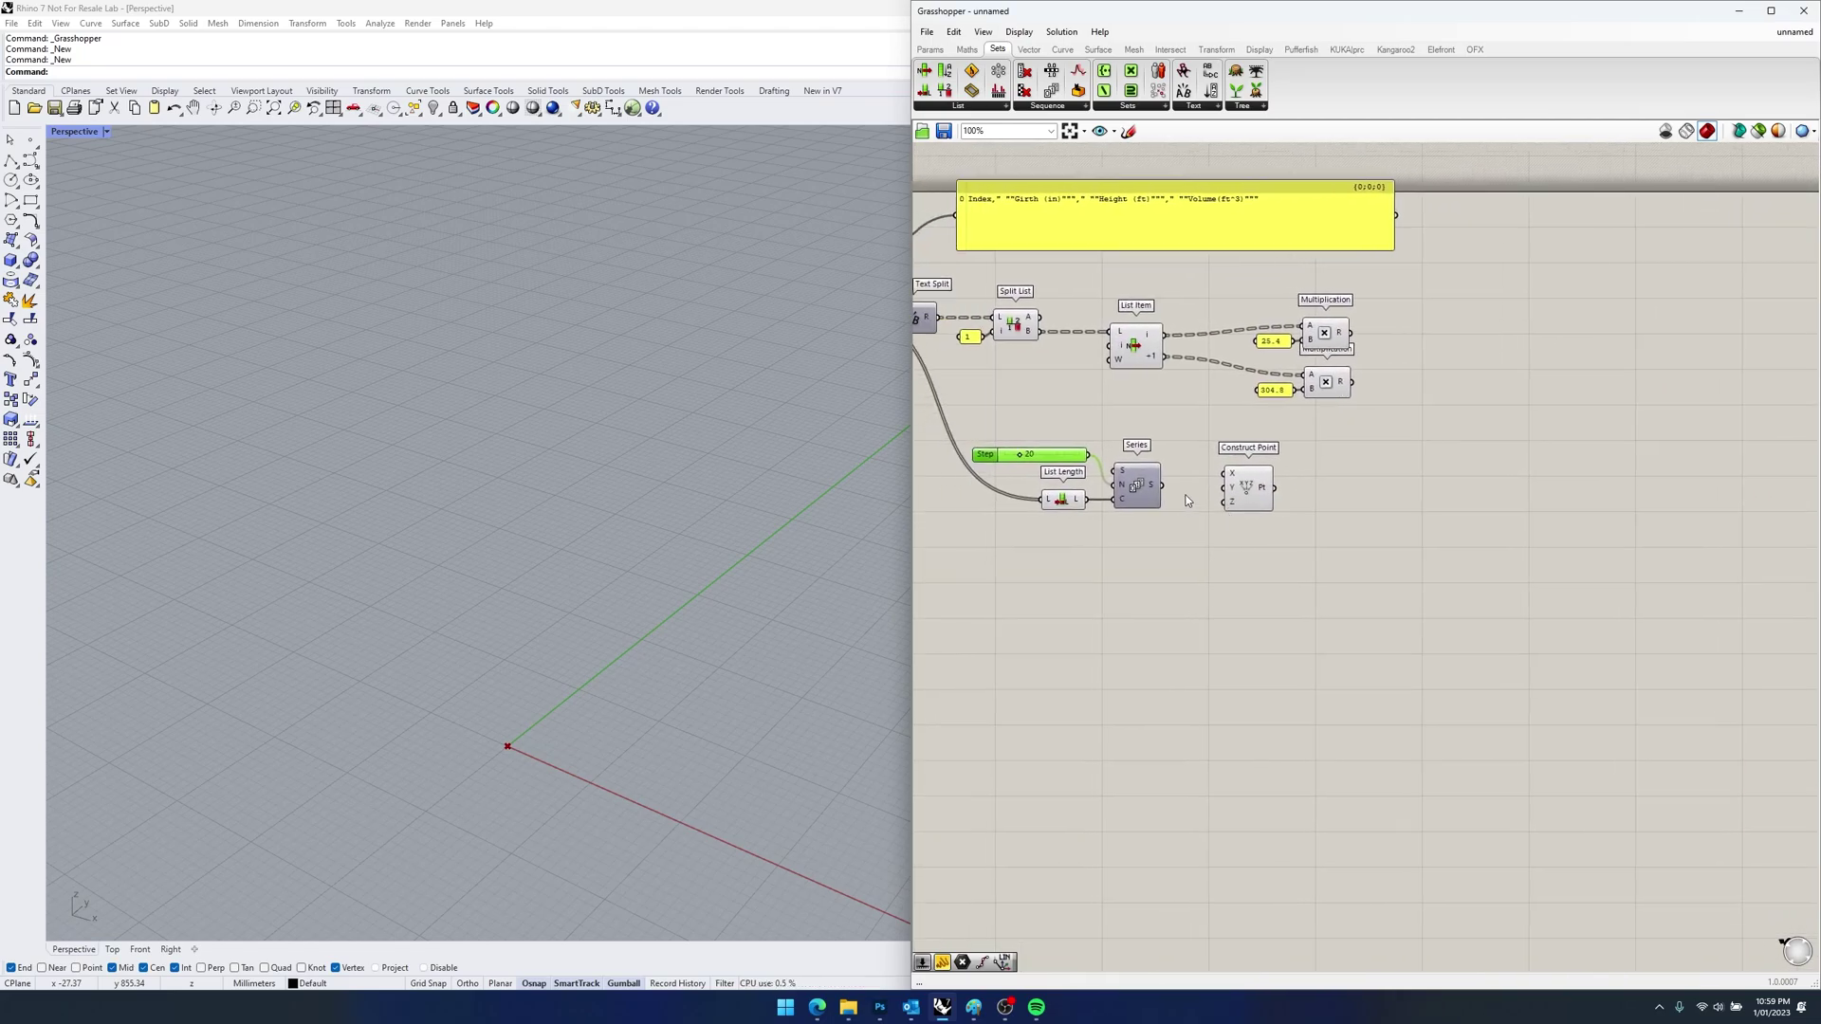
{"action": "mouse_move", "coordinate": [1167, 490]}
{"action": "left_mouse_down"}
{"action": "mouse_move", "coordinate": [1222, 474]}
{"action": "mouse_move", "coordinate": [1243, 491]}
{"action": "left_mouse_up"}
{"action": "middle_click", "coordinate": [1243, 491]}
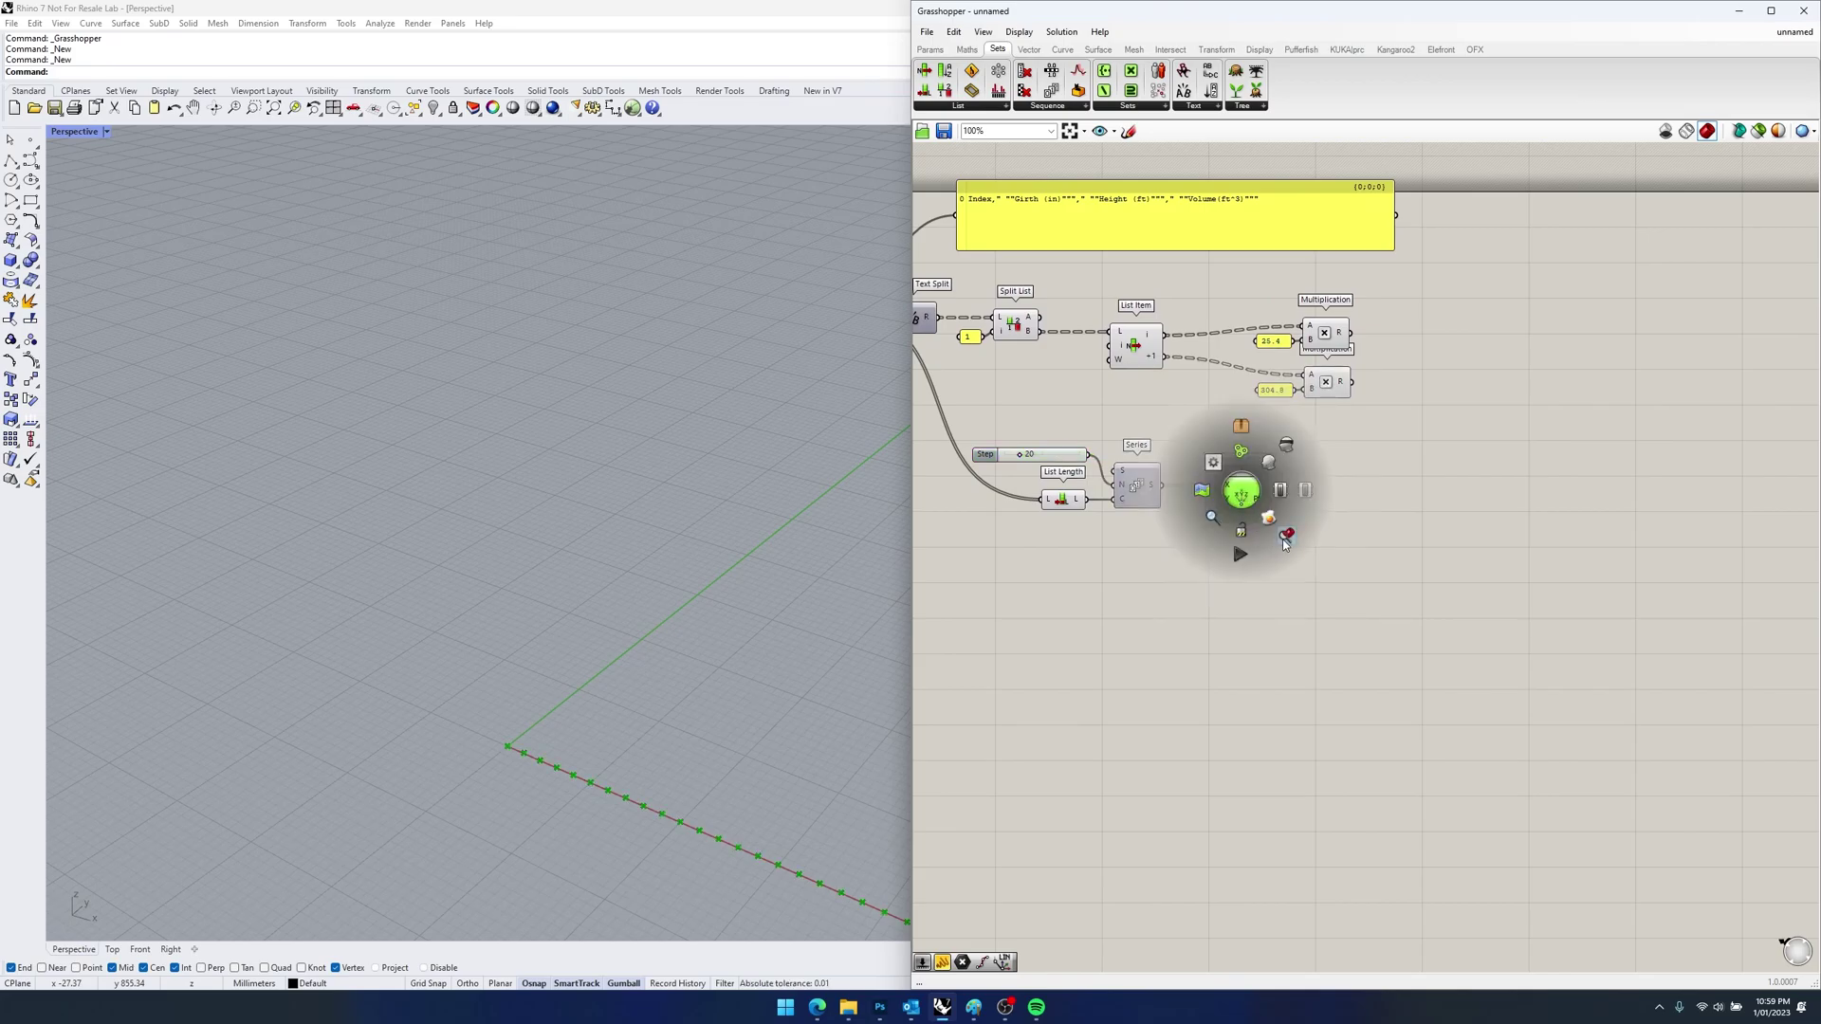
{"action": "left_click", "coordinate": [1284, 539]}
{"action": "right_click_drag", "start_coordinate": [715, 395], "coordinate": [503, 480], "text": "shift"}
{"action": "scroll", "coordinate": [407, 455], "scroll_direction": "down", "scroll_amount": 4}
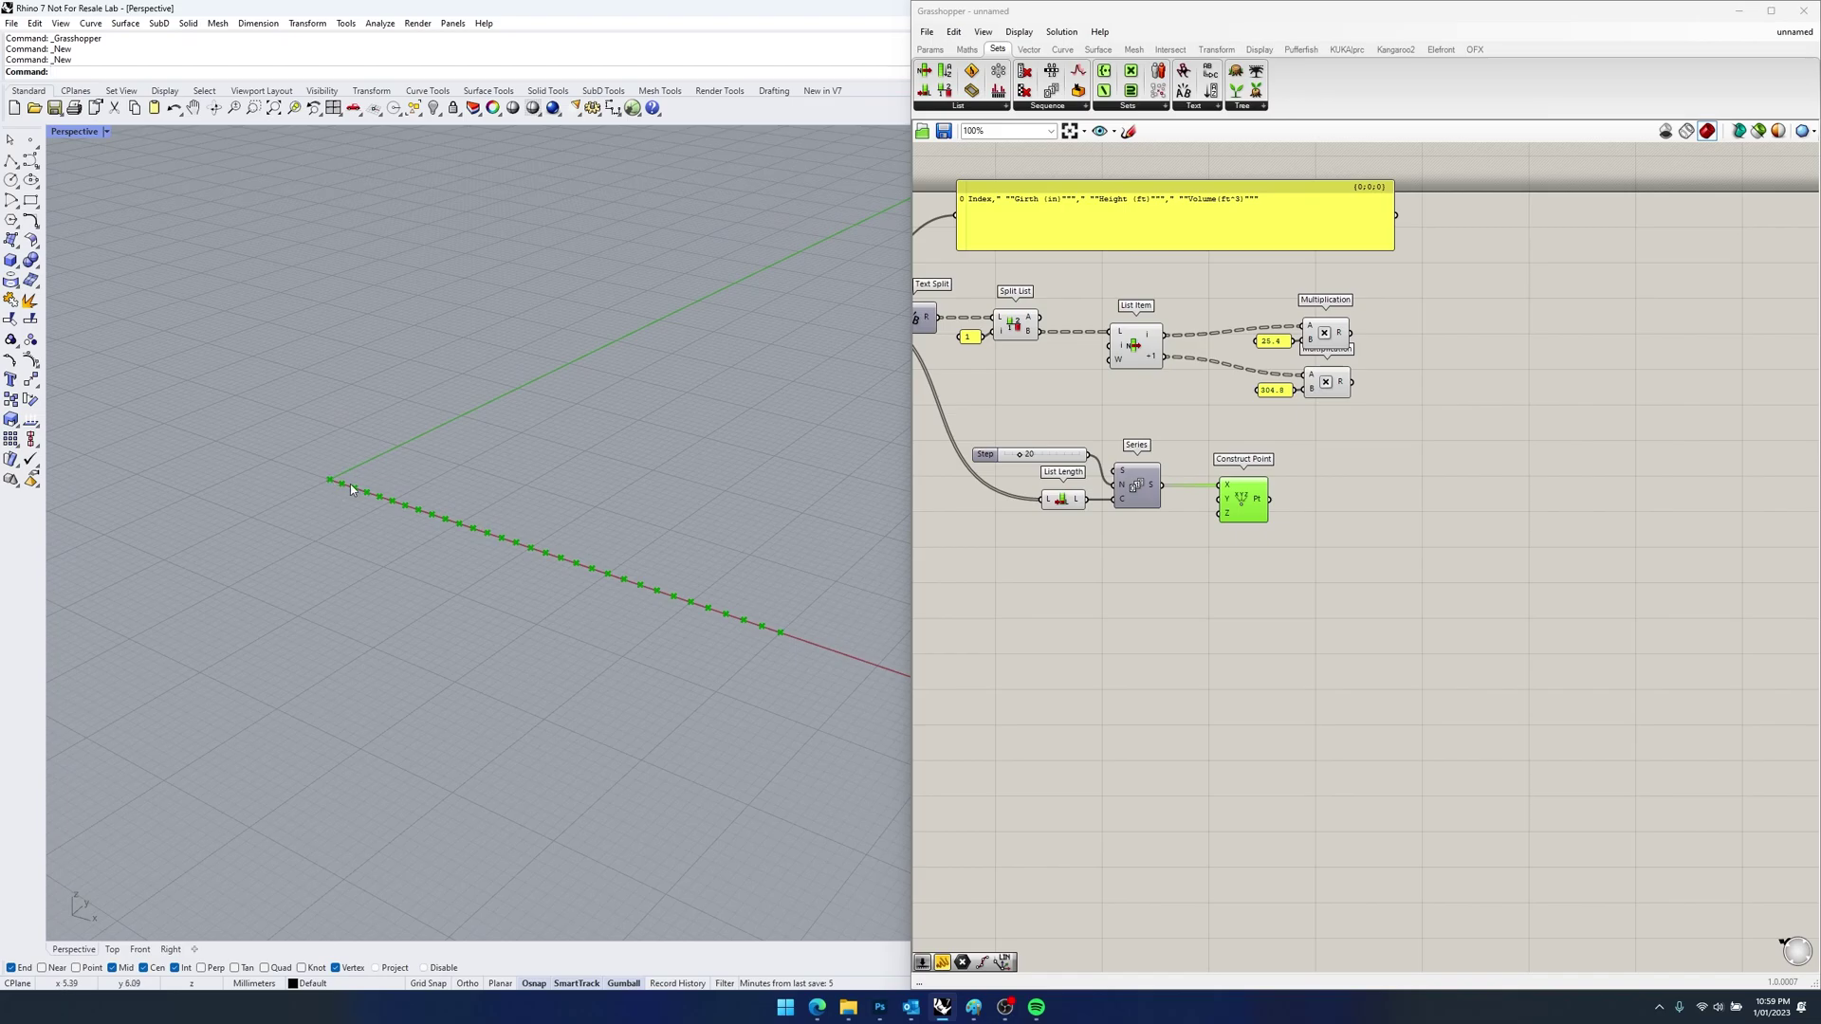
{"action": "left_click_drag", "start_coordinate": [1257, 501], "coordinate": [1245, 501]}
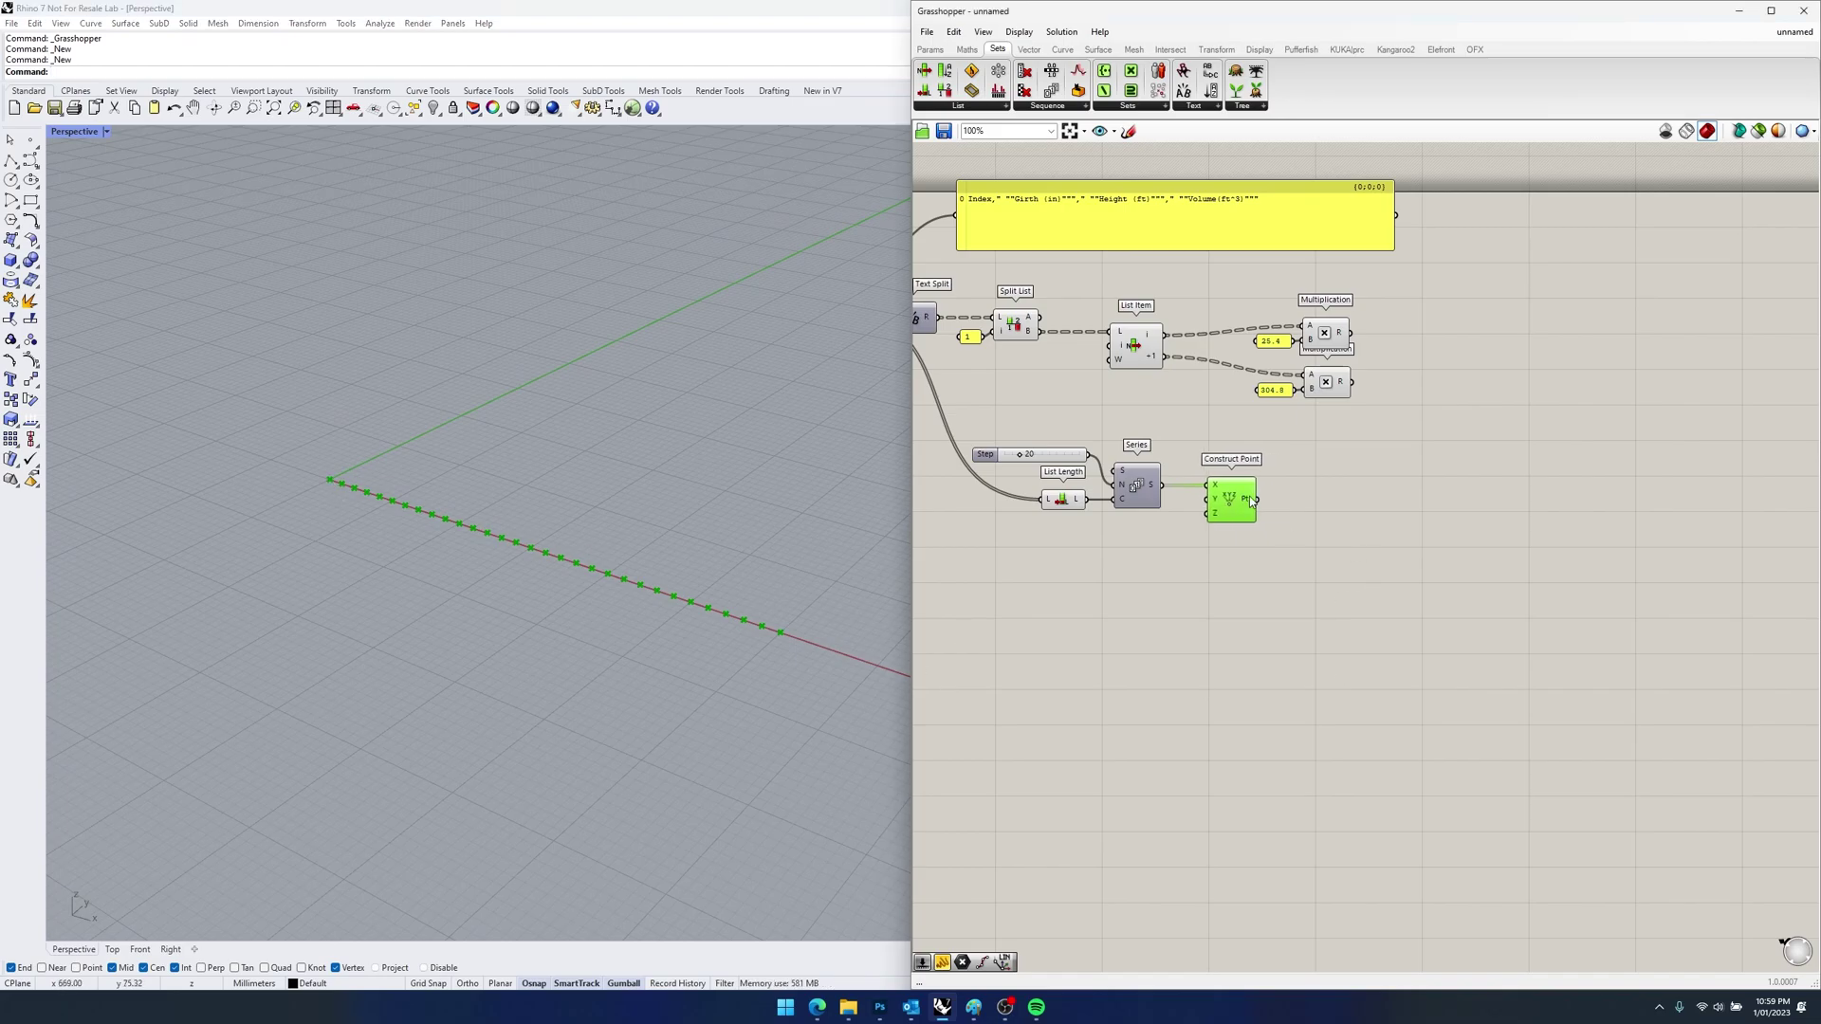
- Move the slider, List Length, Series and Construct Point together further right along the canvas, below the Multiplication components
{"action": "right_click_drag", "start_coordinate": [1391, 360], "coordinate": [1304, 357]}
{"action": "scroll", "coordinate": [1231, 580], "scroll_direction": "down", "scroll_amount": 2}
{"action": "left_click_drag", "start_coordinate": [1229, 592], "coordinate": [962, 488]}
{"action": "left_click_drag", "start_coordinate": [1103, 536], "coordinate": [1299, 548]}
{"action": "scroll", "coordinate": [1354, 463], "scroll_direction": "up", "scroll_amount": 2}
- Add a Circle component to the right of the Multiplication components and connect Construct Point's output to its P input
{"action": "left_click", "coordinate": [1354, 468]}
{"action": "double_click", "coordinate": [1354, 467]}
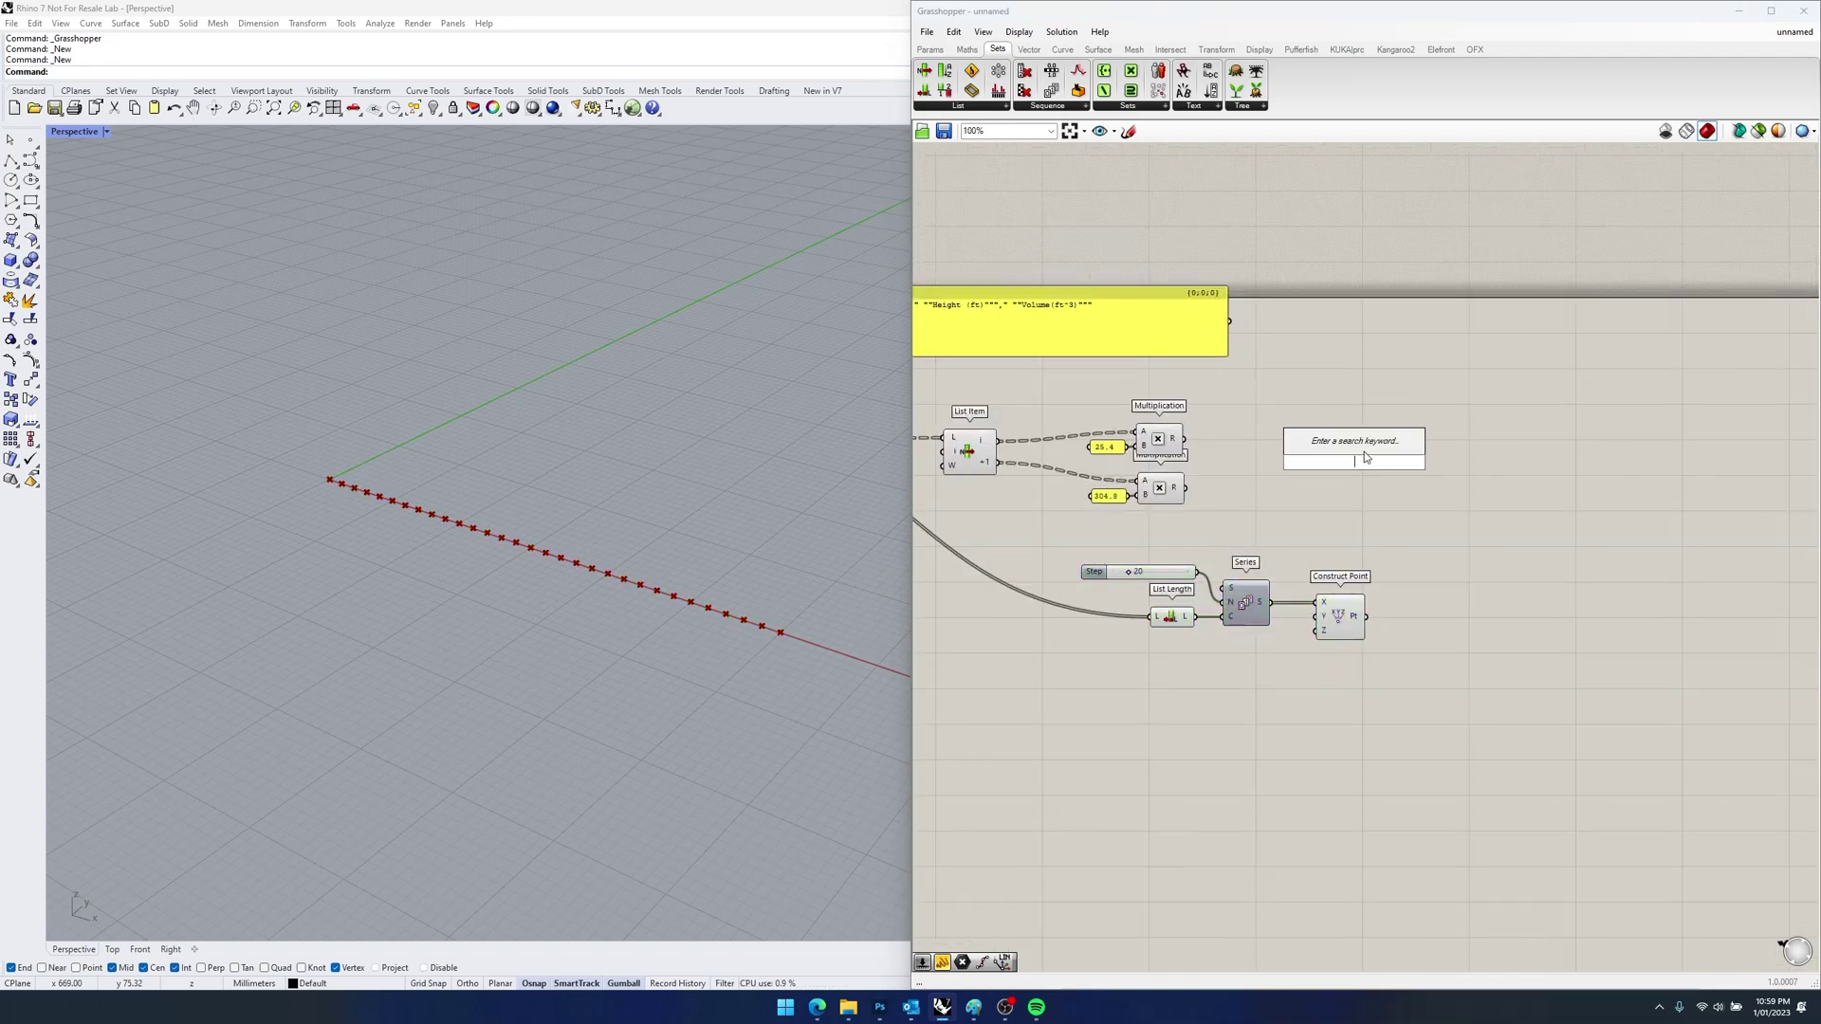
{"action": "type", "text": "cir"}
{"action": "key", "text": "Return"}
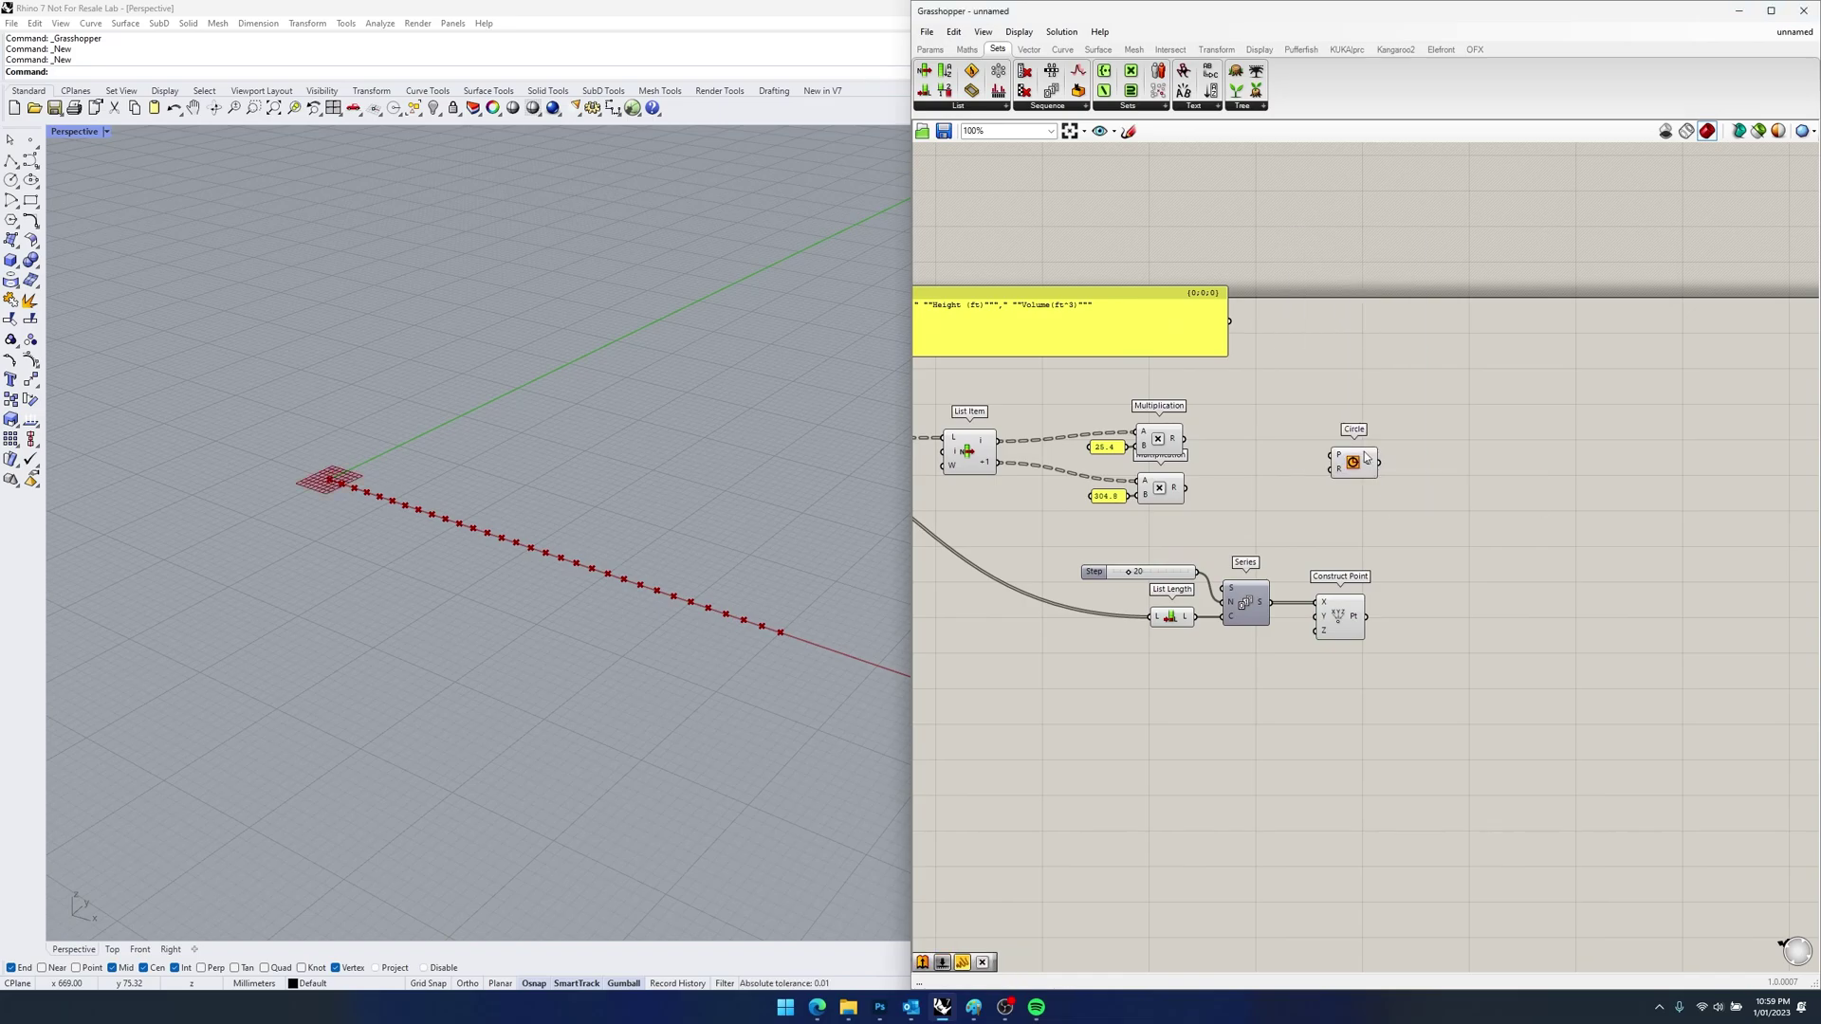
{"action": "left_click_drag", "start_coordinate": [1366, 458], "coordinate": [1434, 422]}
{"action": "left_click_drag", "start_coordinate": [1366, 616], "coordinate": [1470, 411]}
- Turn off the preview of Construct Point and shift the Circle component slightly to the right
{"action": "scroll", "coordinate": [664, 635], "scroll_direction": "up", "scroll_amount": 5}
{"action": "left_click", "coordinate": [1339, 618]}
{"action": "middle_click", "coordinate": [1337, 616]}
{"action": "left_click", "coordinate": [1383, 571]}
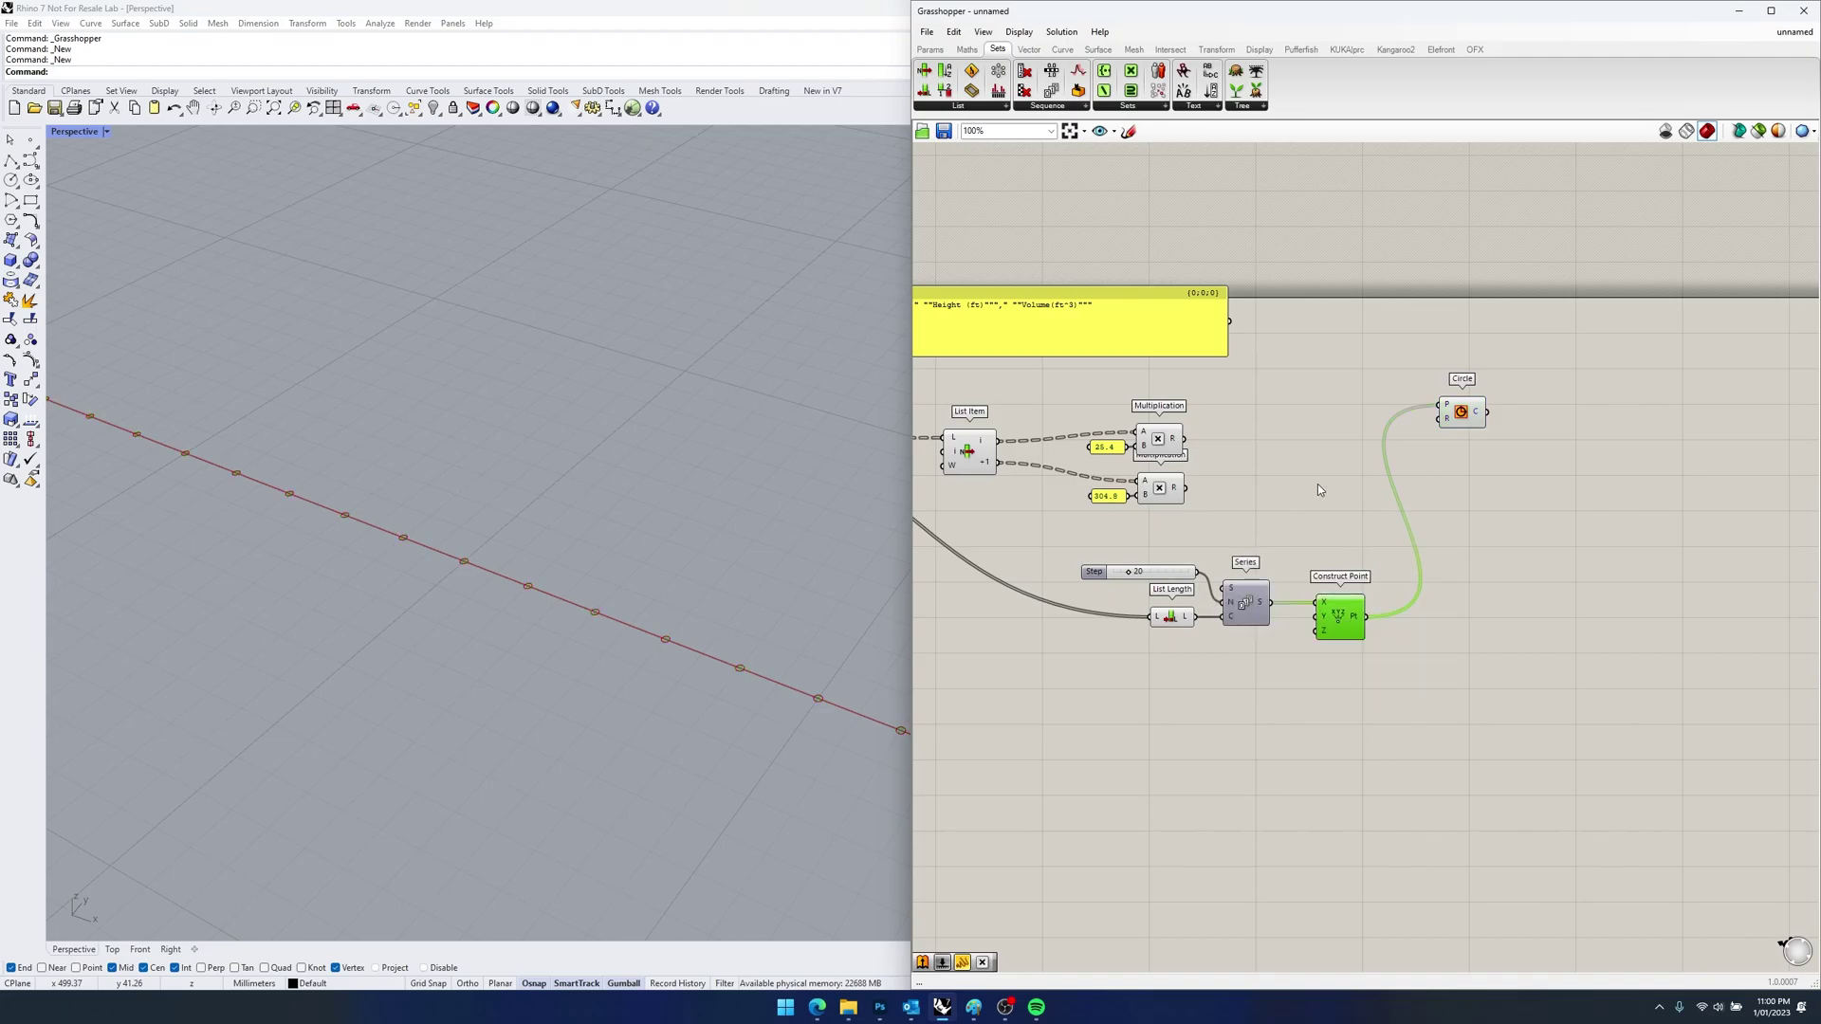
{"action": "scroll", "coordinate": [712, 493], "scroll_direction": "down", "scroll_amount": 2}
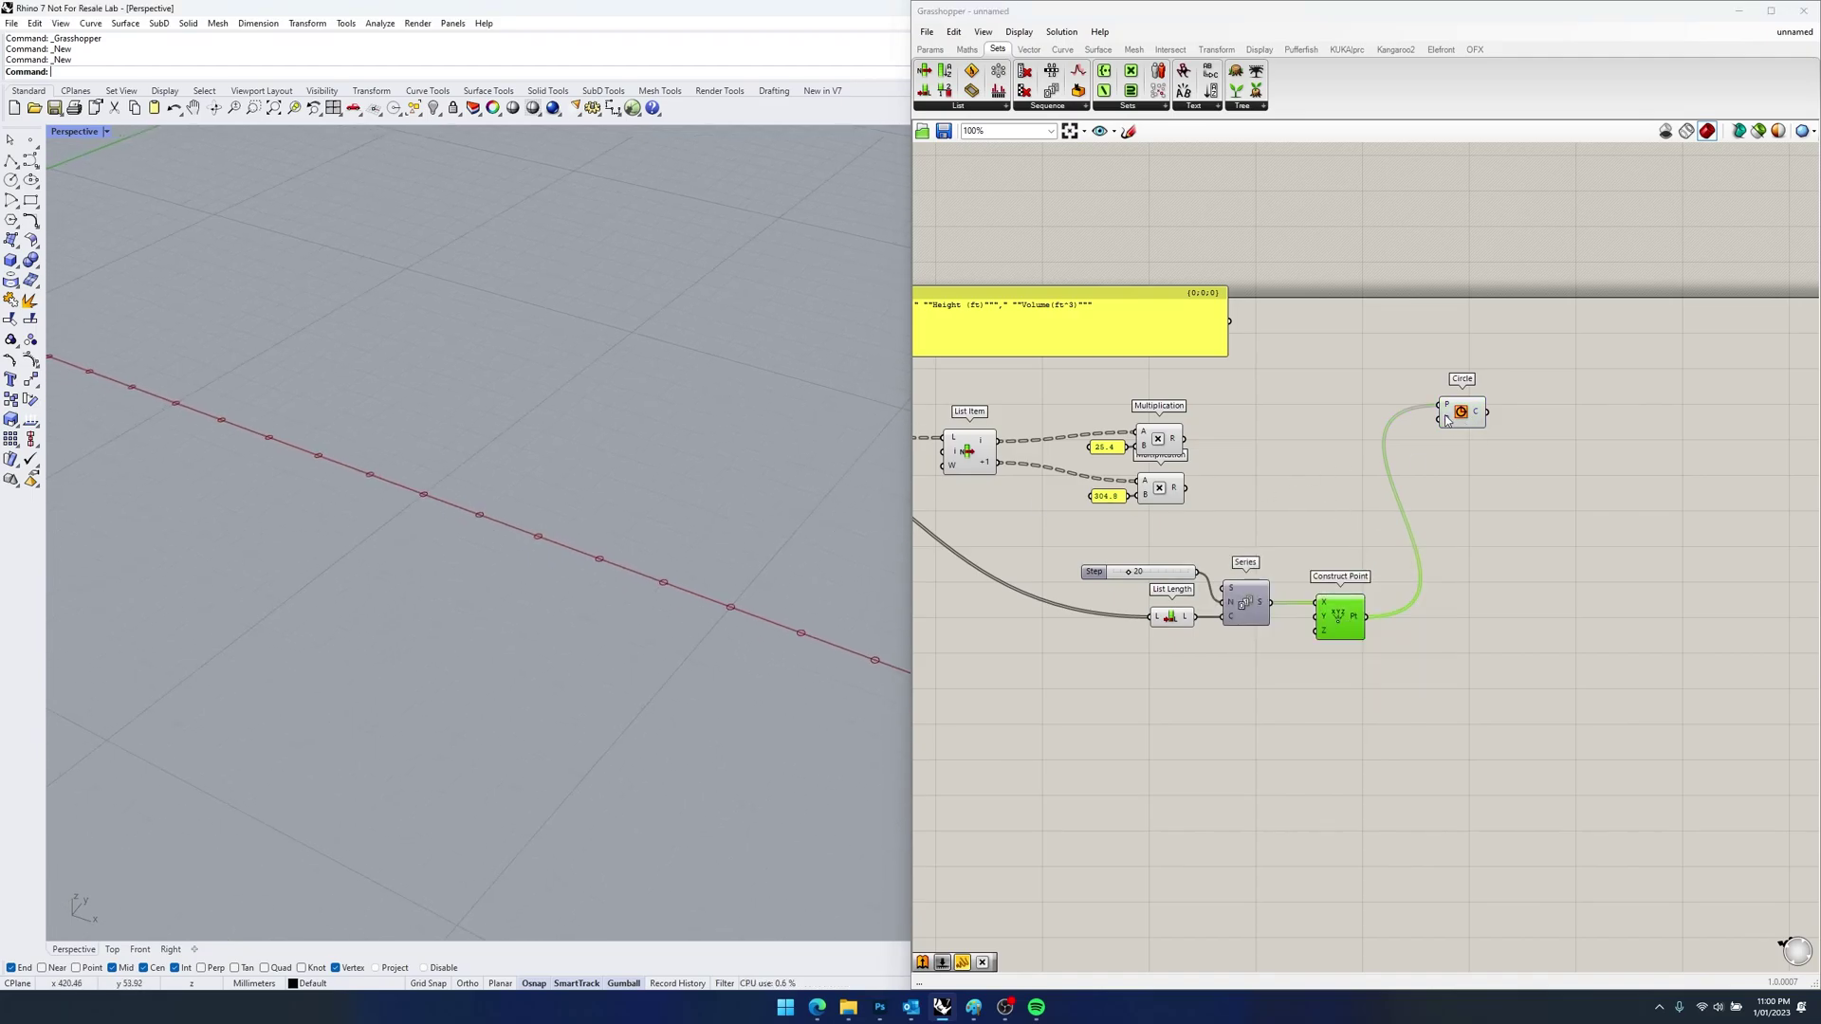
{"action": "left_click_drag", "start_coordinate": [1450, 424], "coordinate": [1475, 422]}
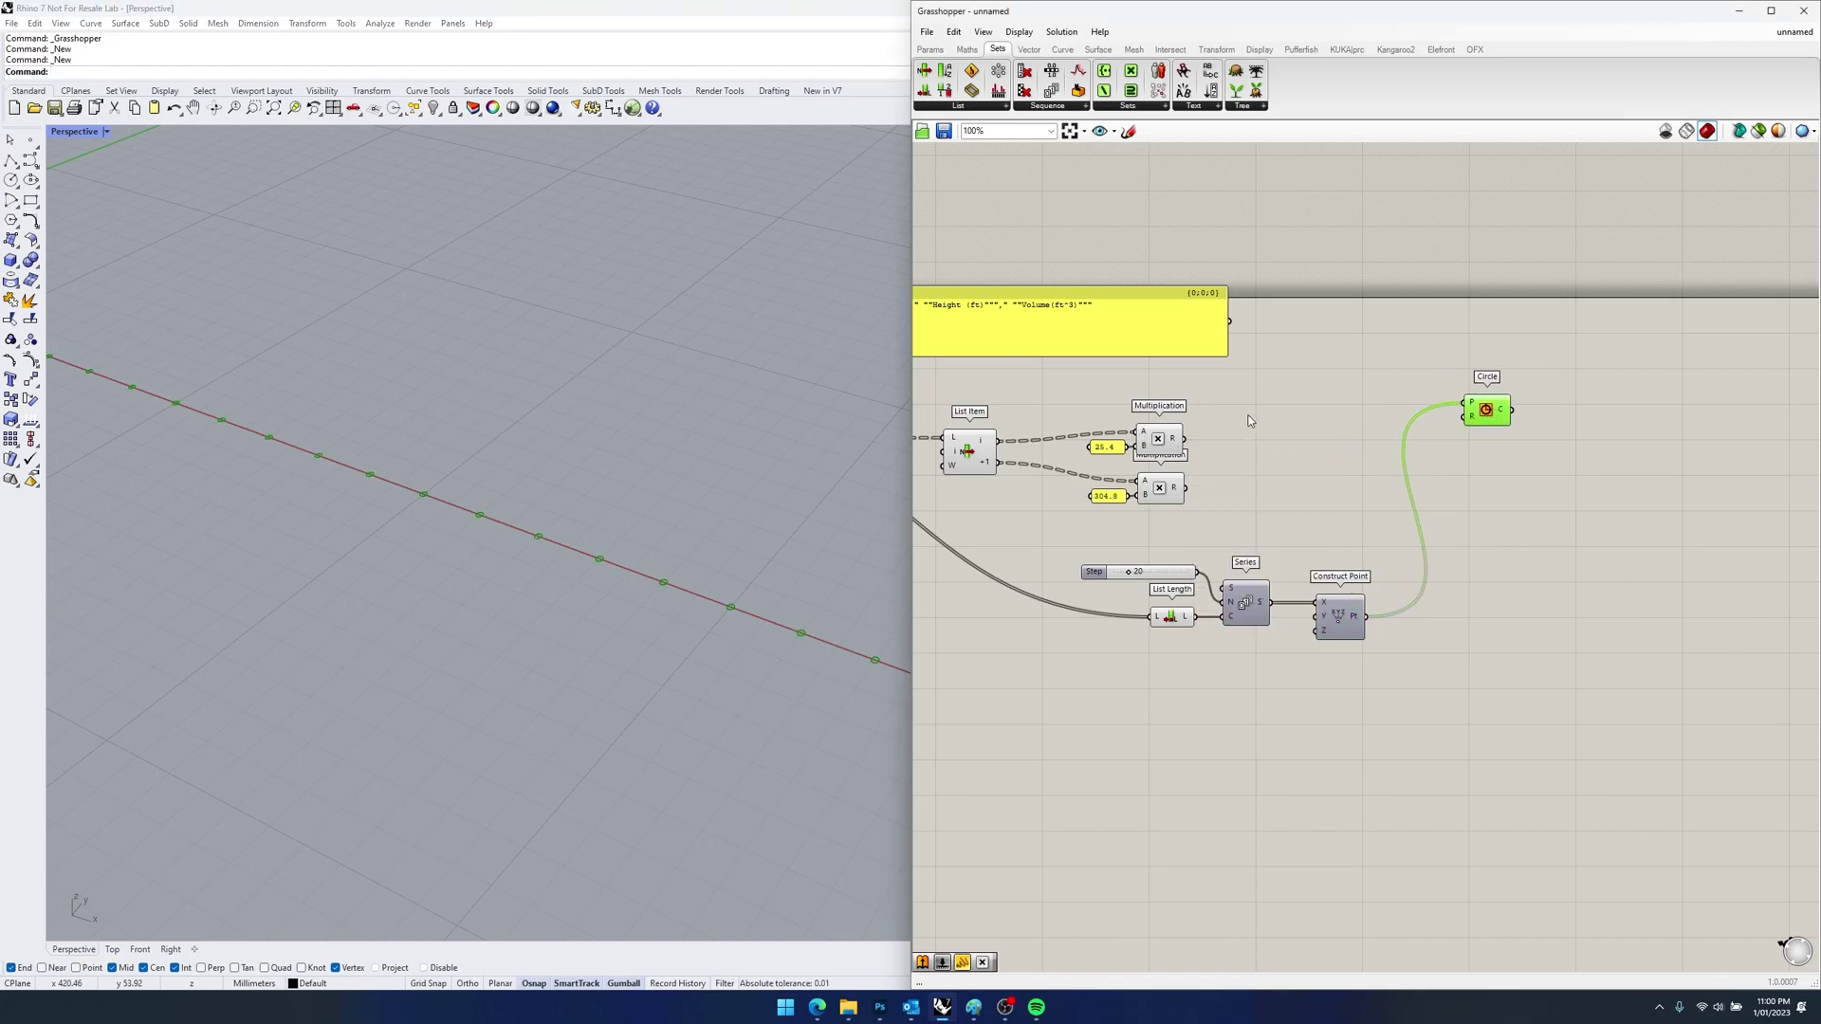
- Add a Pi component between Multiplication and Circle, and feed its N input from a panel containing 2
{"action": "left_click", "coordinate": [1272, 423]}
{"action": "double_click", "coordinate": [1274, 419]}
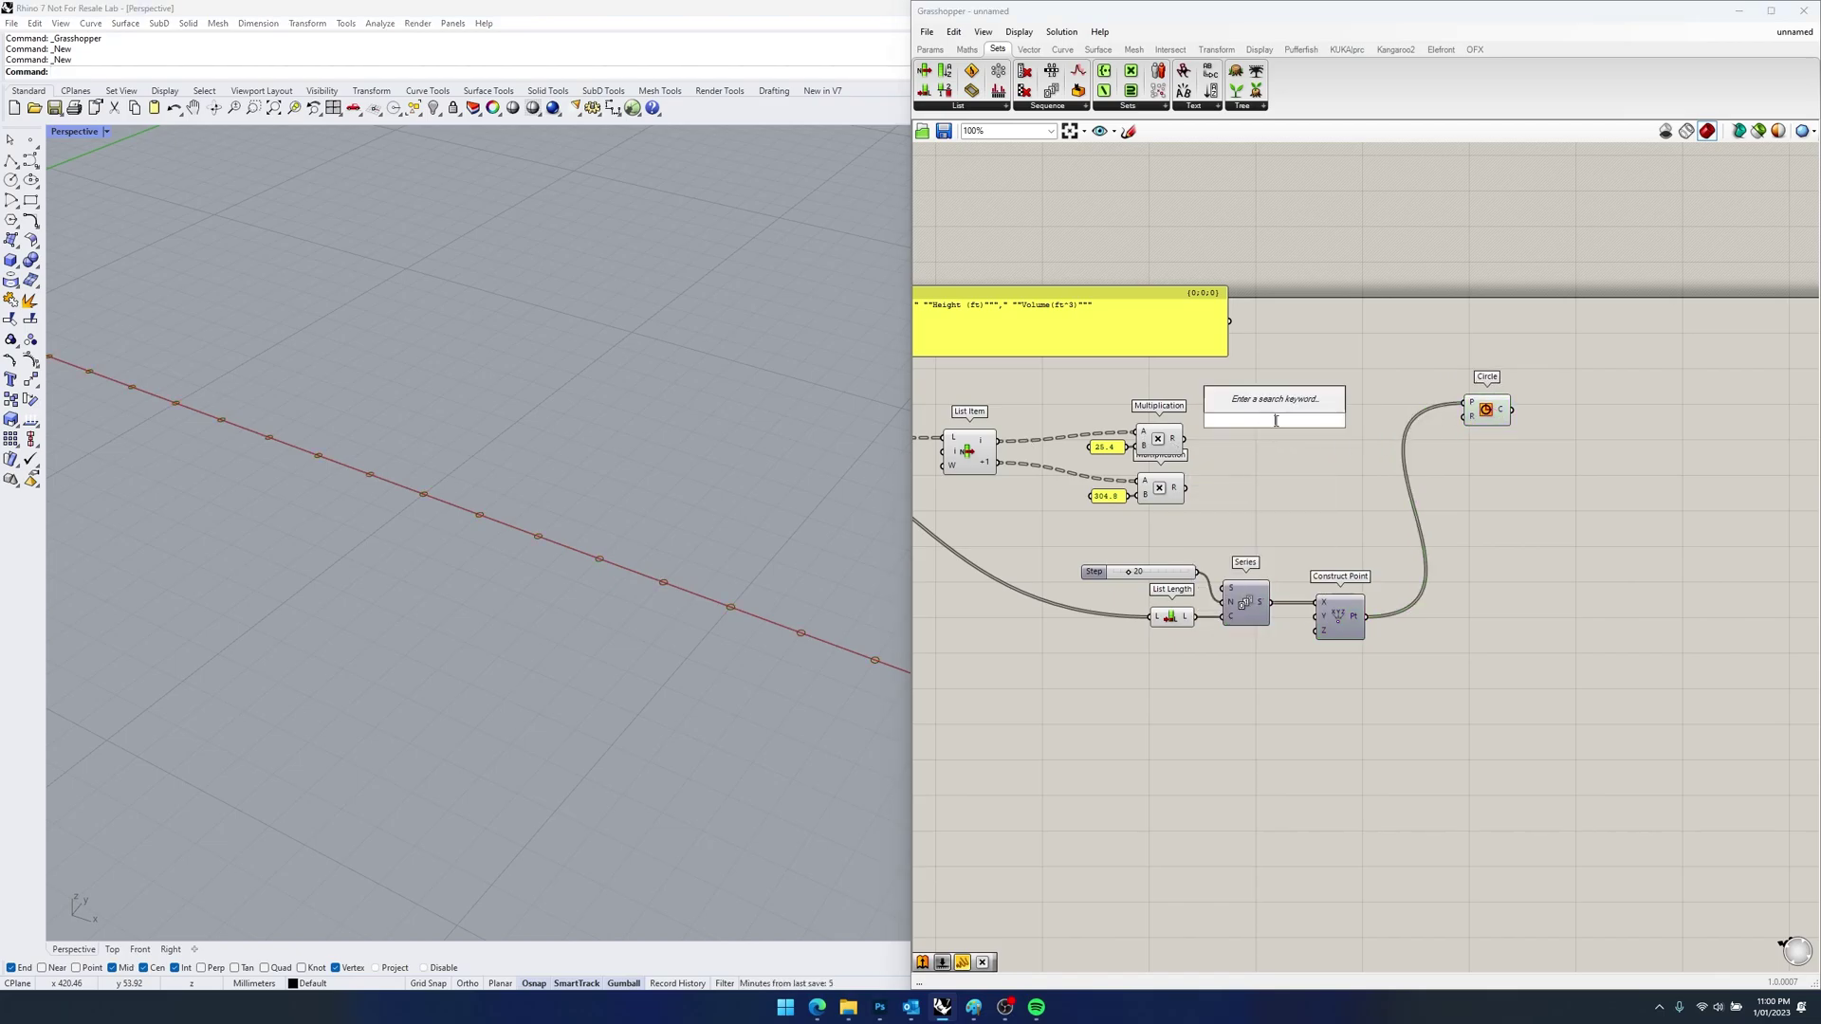
{"action": "type", "text": "pi"}
{"action": "key", "text": "Return"}
{"action": "left_click_drag", "start_coordinate": [1276, 426], "coordinate": [1321, 432]}
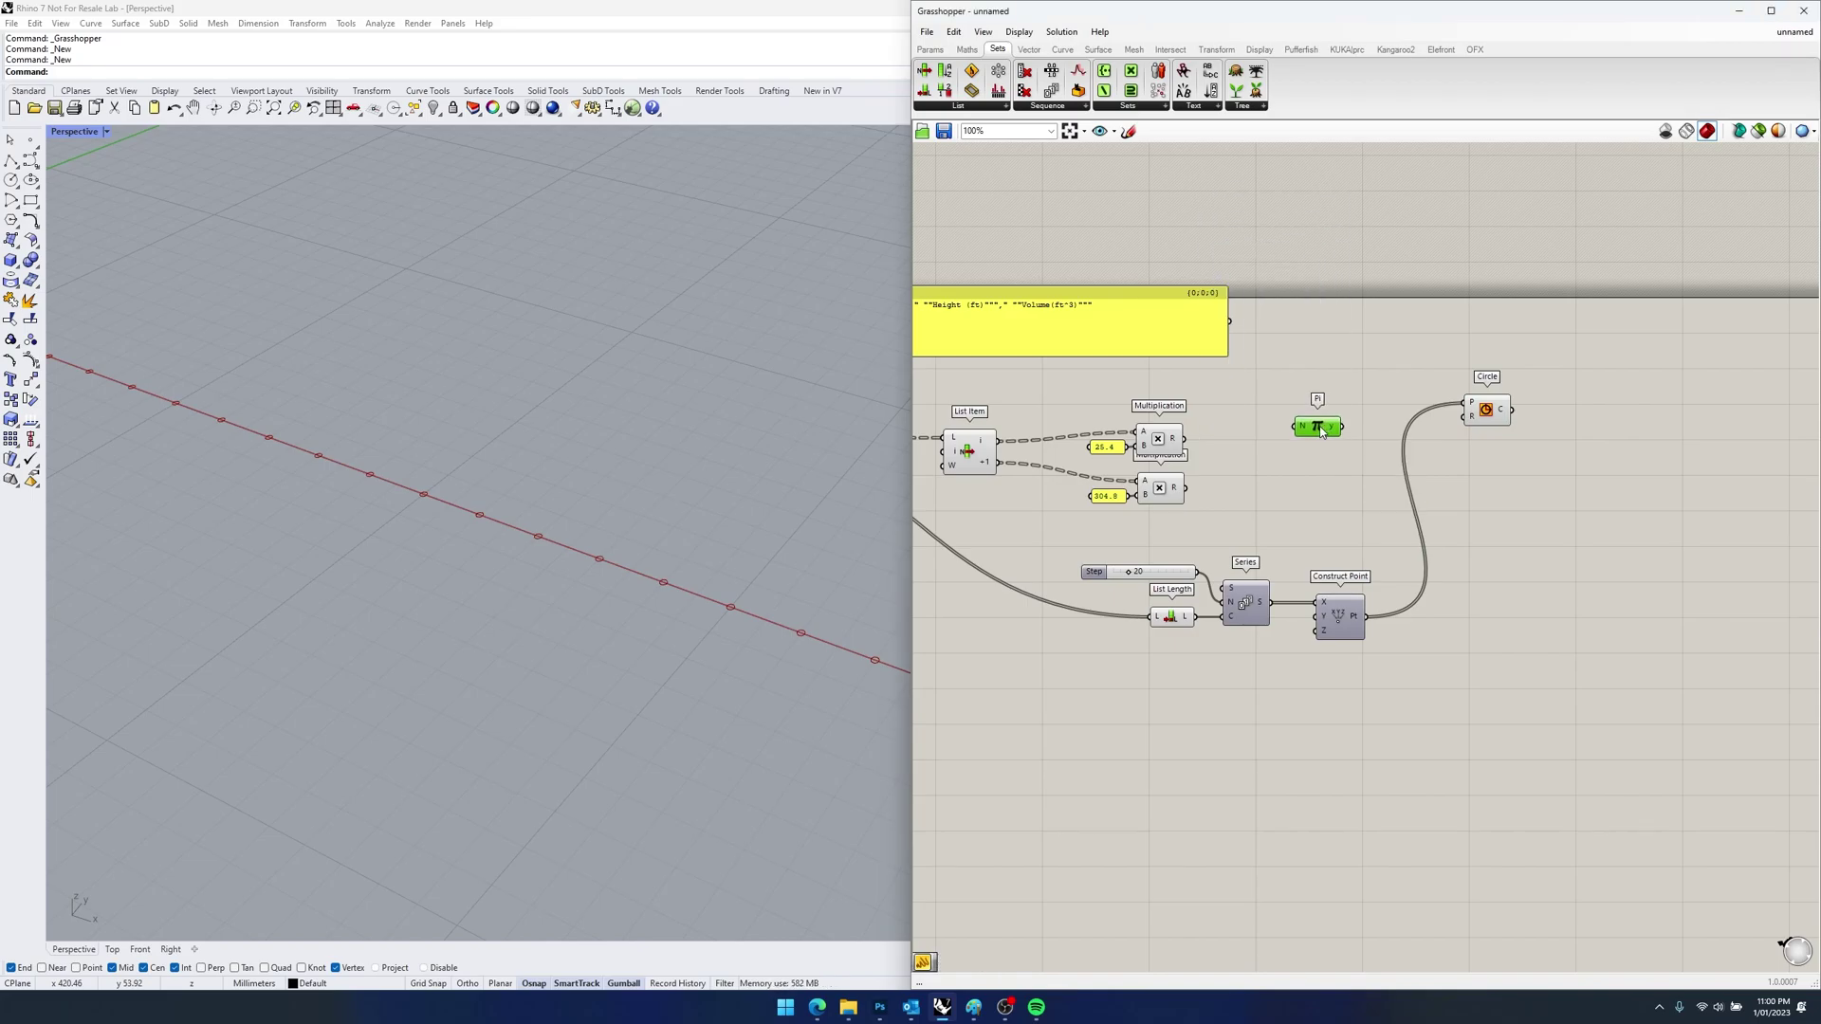
{"action": "double_click", "coordinate": [1282, 456]}
{"action": "type", "text": "20"}
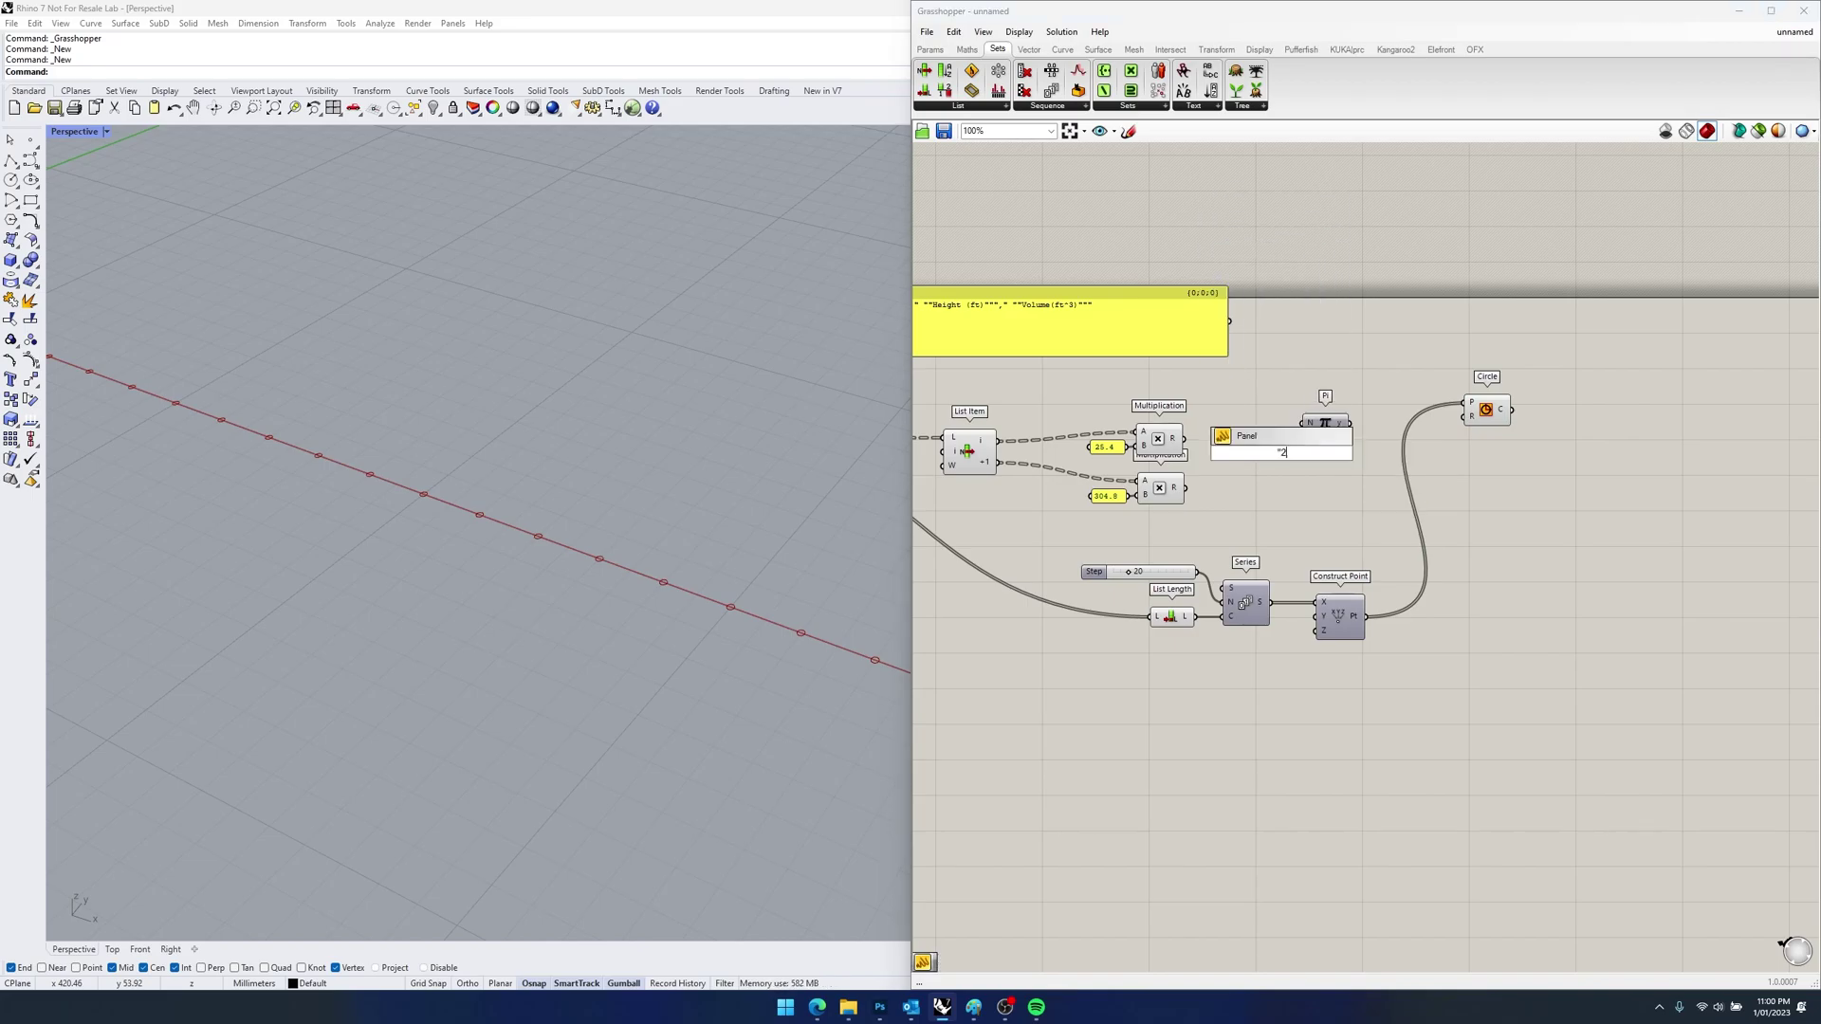
{"action": "key", "text": "Return"}
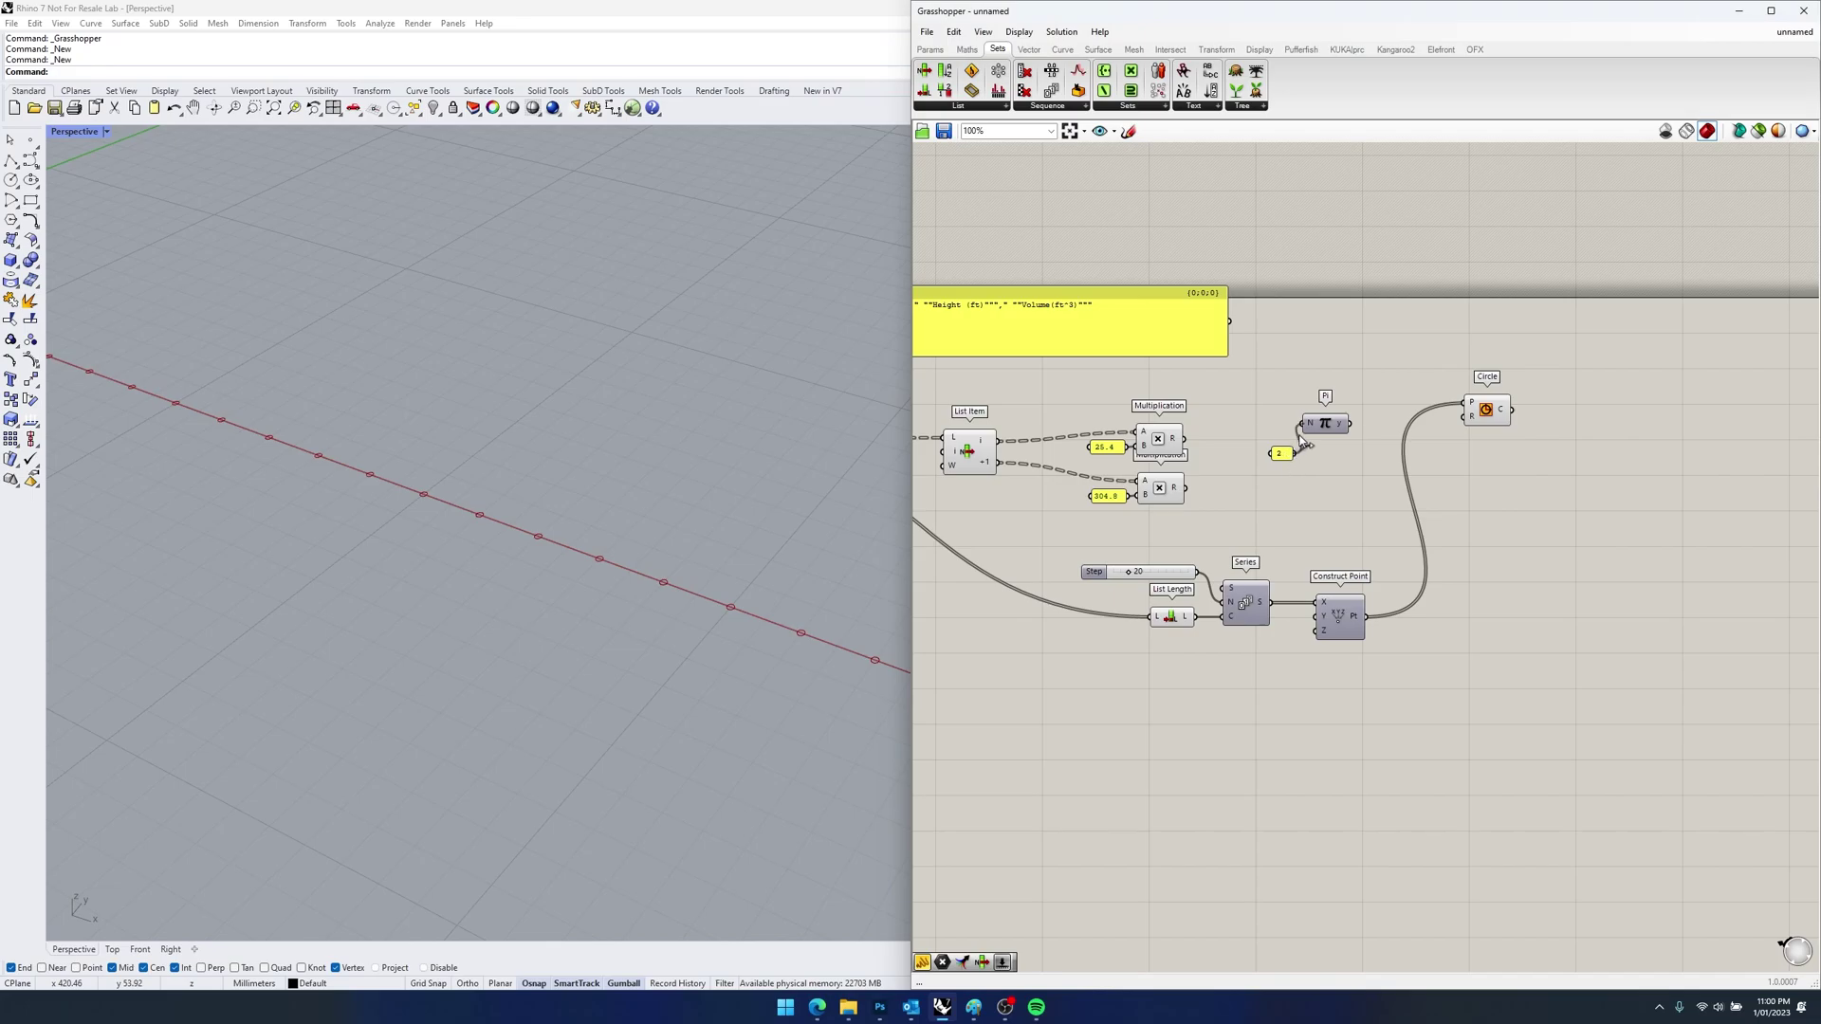
{"action": "mouse_move", "coordinate": [1287, 455]}
{"action": "left_mouse_down"}
{"action": "mouse_move", "coordinate": [1291, 426]}
{"action": "mouse_move", "coordinate": [1270, 441]}
{"action": "mouse_move", "coordinate": [1281, 457]}
{"action": "left_mouse_up"}
- Add a Division component that divides the 25.4 Multiplication result by the Pi output, and connect its result to Circle's radius input
{"action": "left_click", "coordinate": [1300, 399]}
{"action": "double_click", "coordinate": [1299, 399]}
{"action": "type", "text": "division"}
{"action": "key", "text": "Return"}
{"action": "left_click_drag", "start_coordinate": [1299, 398], "coordinate": [1355, 400]}
{"action": "left_click_drag", "start_coordinate": [1313, 457], "coordinate": [1330, 399]}
{"action": "left_click_drag", "start_coordinate": [1187, 442], "coordinate": [1521, 430]}
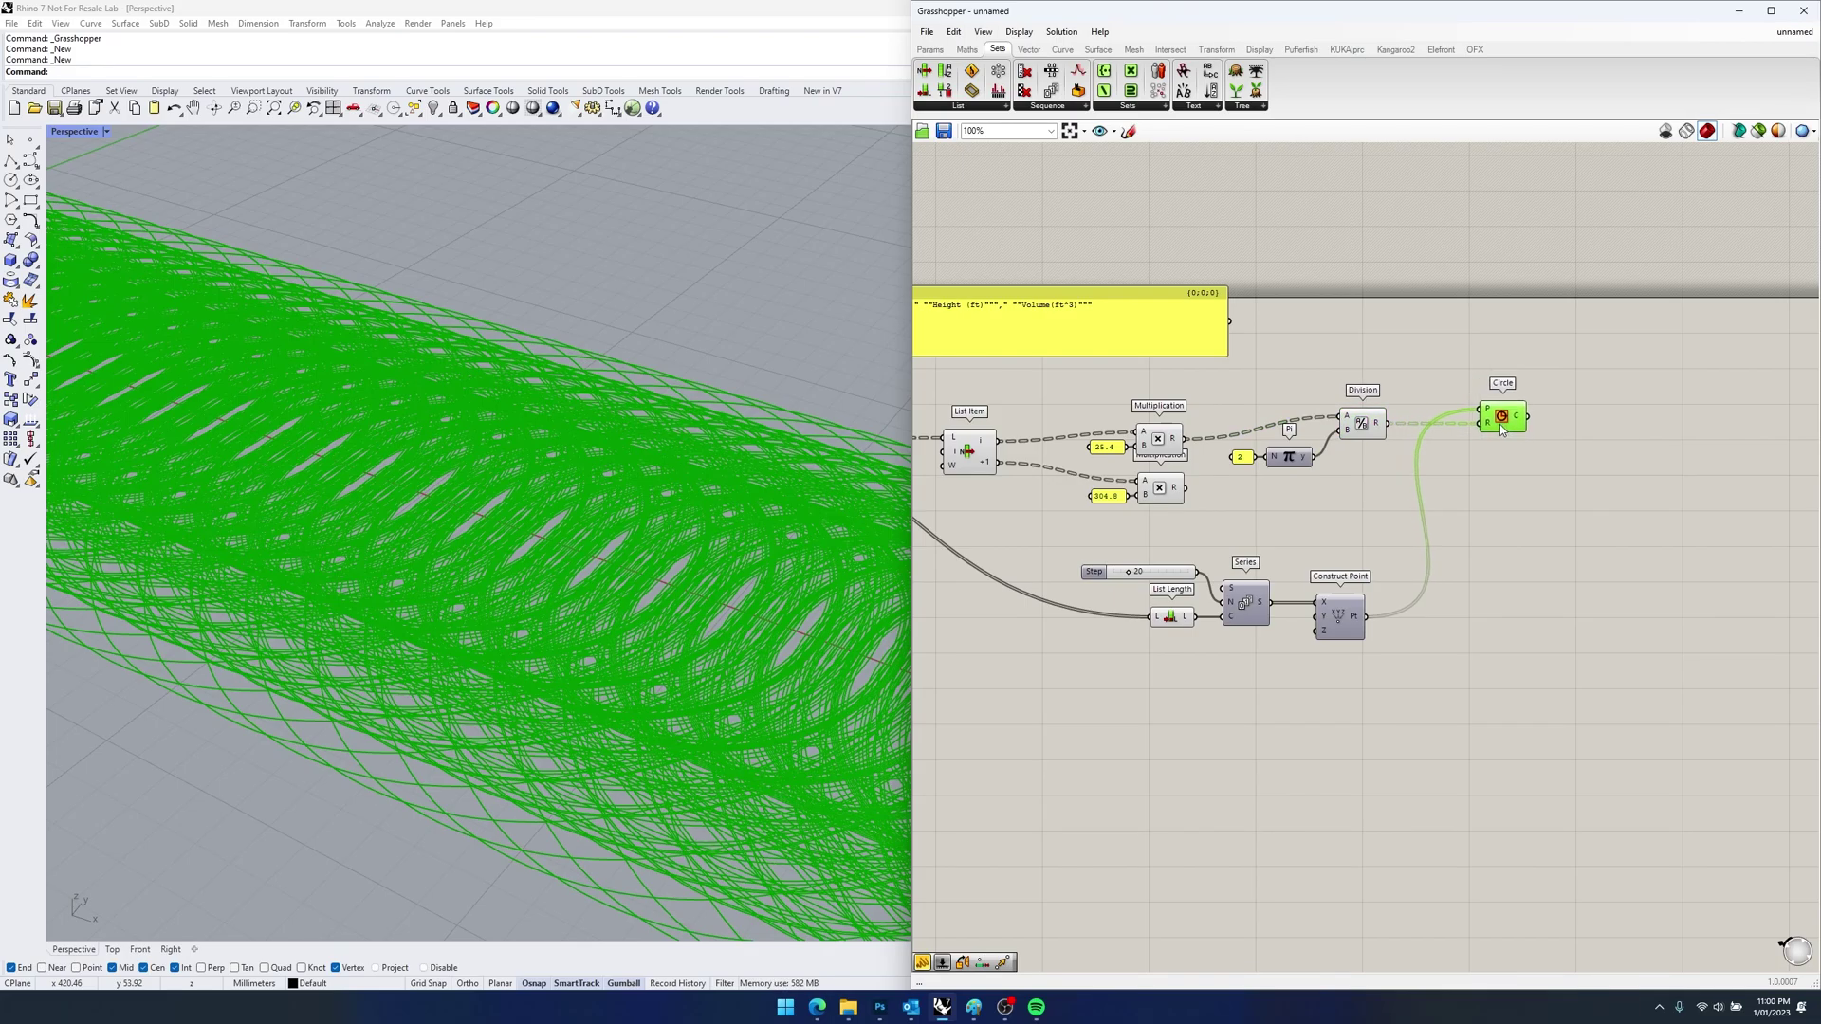
- Graft the Circle component's P input so that each point is matched with its own radius
{"action": "scroll", "coordinate": [480, 495], "scroll_direction": "down", "scroll_amount": 5}
{"action": "right_click_drag", "start_coordinate": [377, 551], "coordinate": [475, 670]}
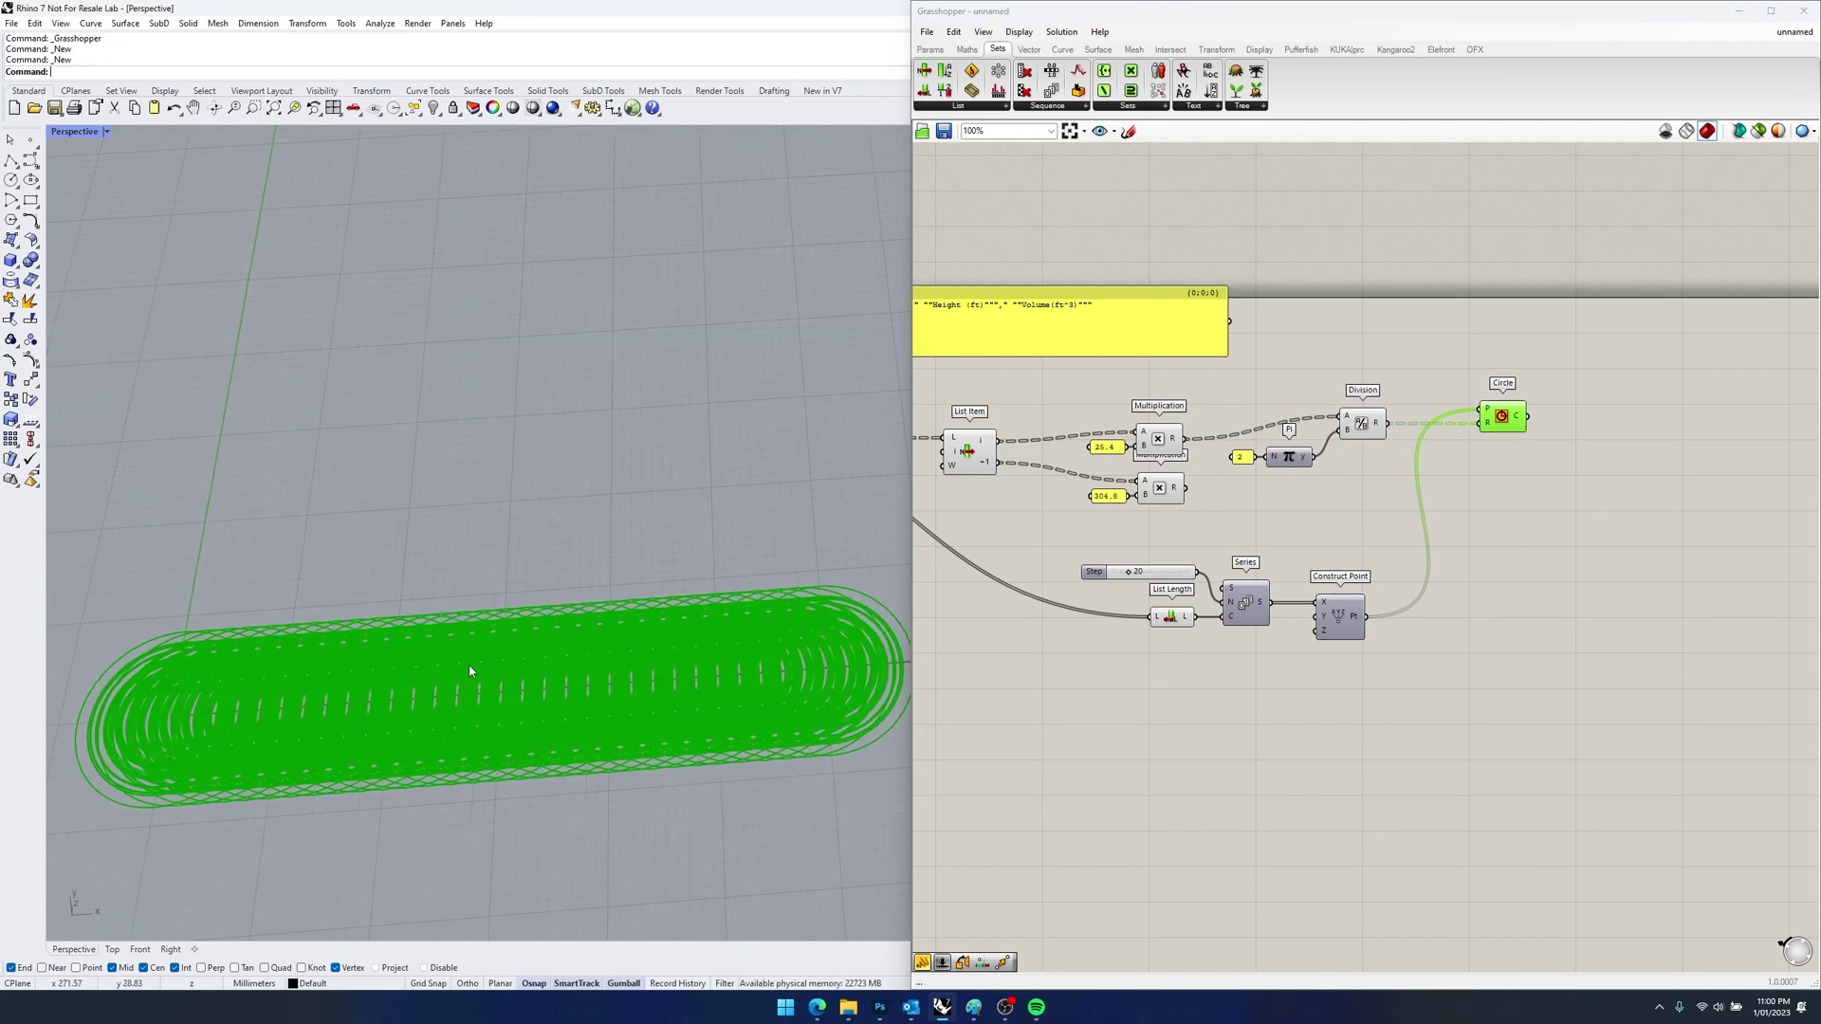
{"action": "right_click_drag", "start_coordinate": [265, 703], "coordinate": [356, 577], "text": "shift"}
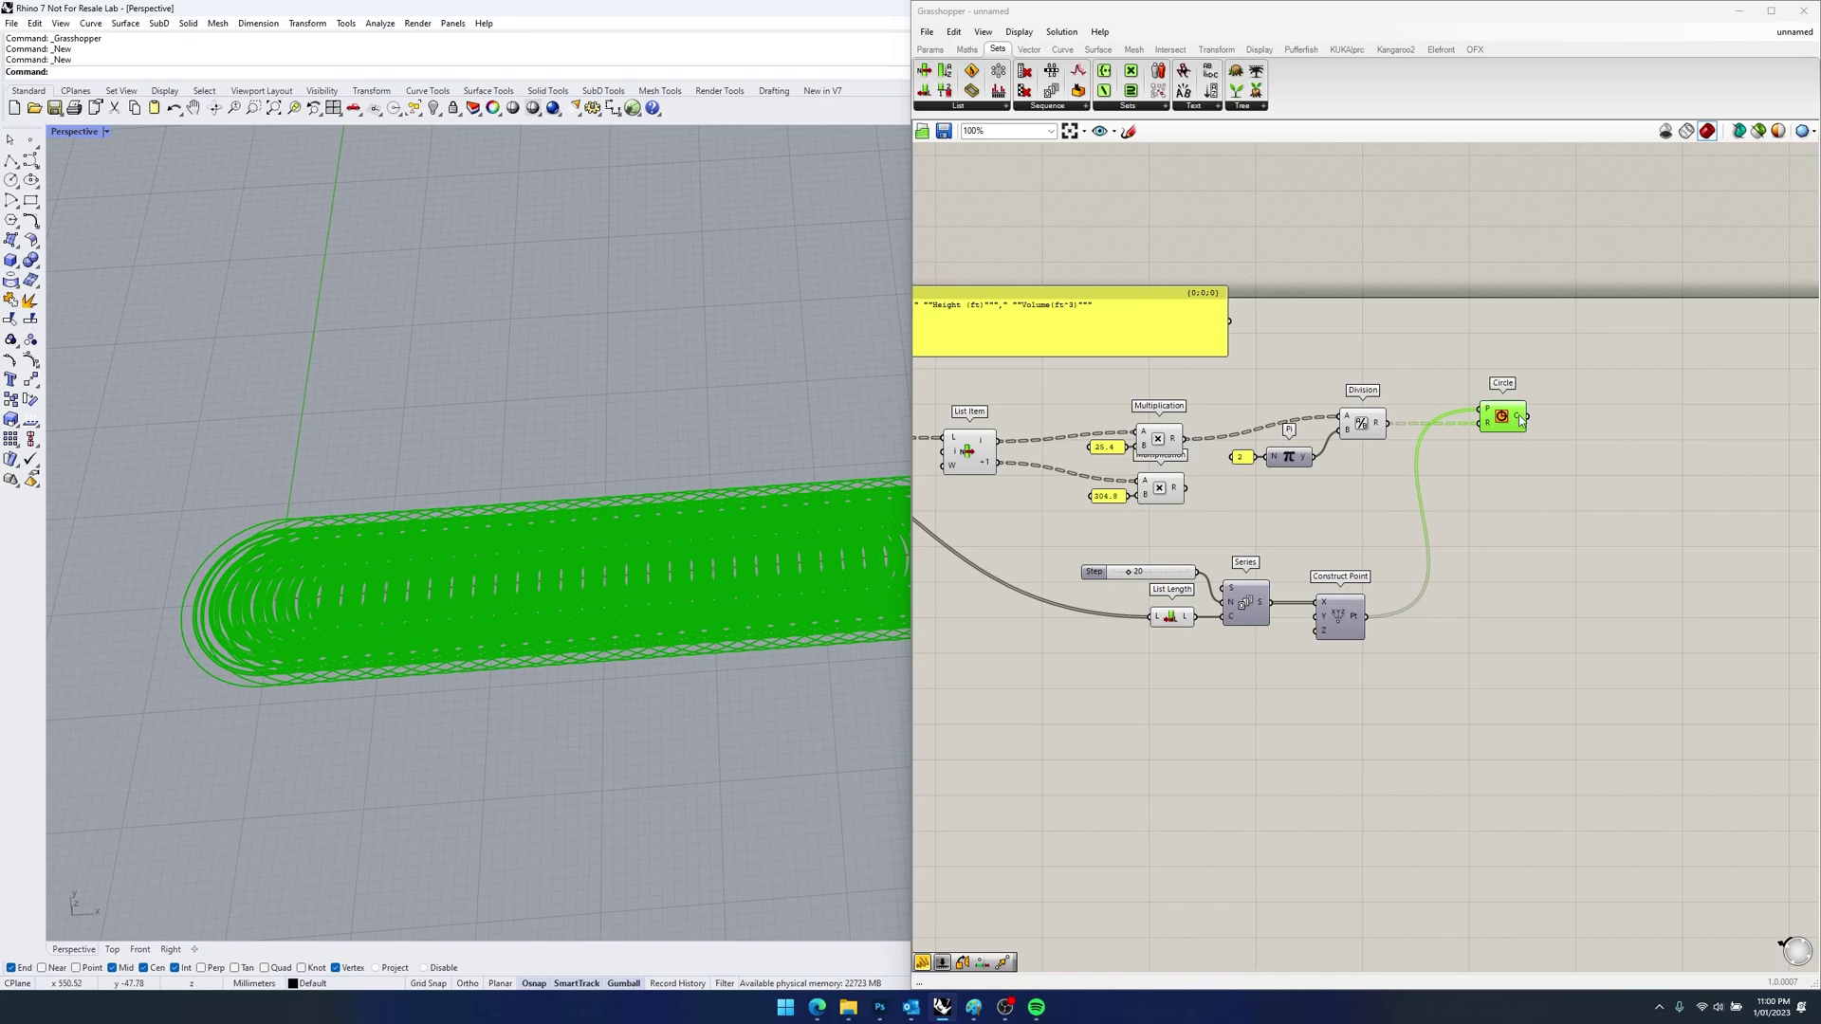
{"action": "mouse_move", "coordinate": [1517, 420]}
{"action": "right_click", "coordinate": [1486, 409]}
{"action": "left_click", "coordinate": [1545, 533]}
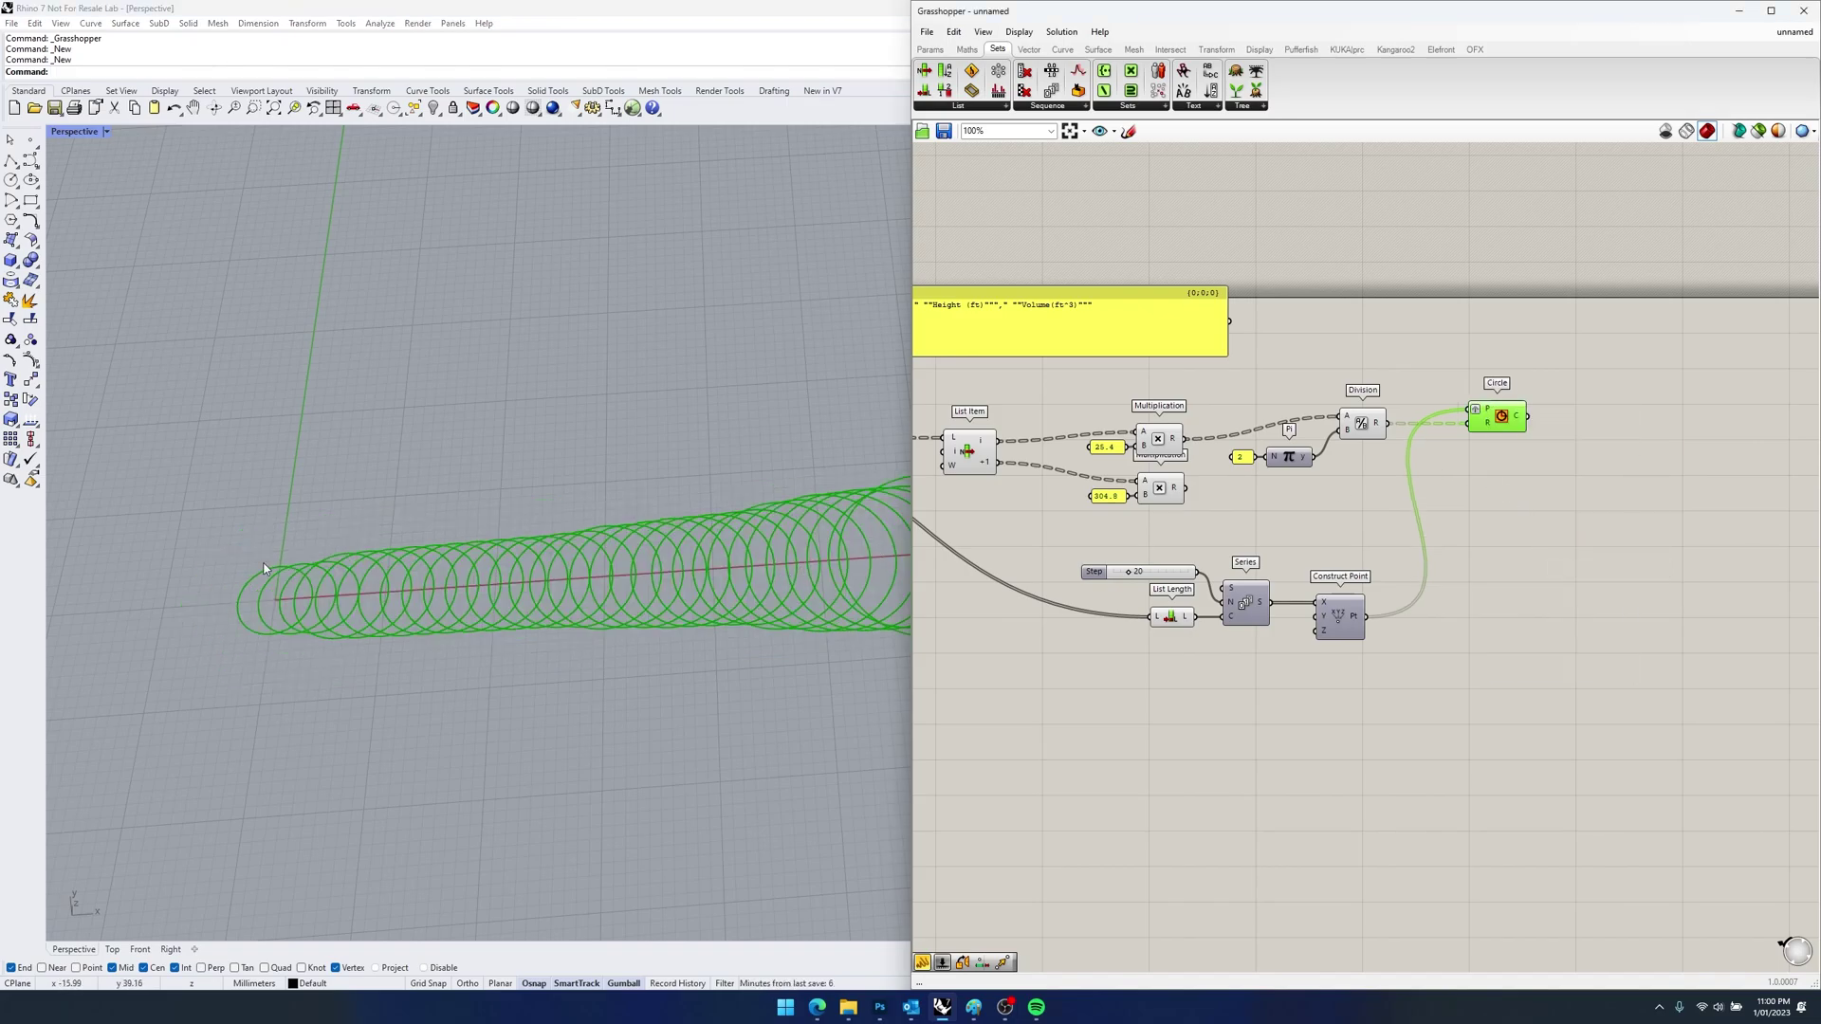
- Move the Circle component and the slider, List Length, Series and Construct Point group further right to make room after Division
{"action": "right_click_drag", "start_coordinate": [264, 569], "coordinate": [425, 584]}
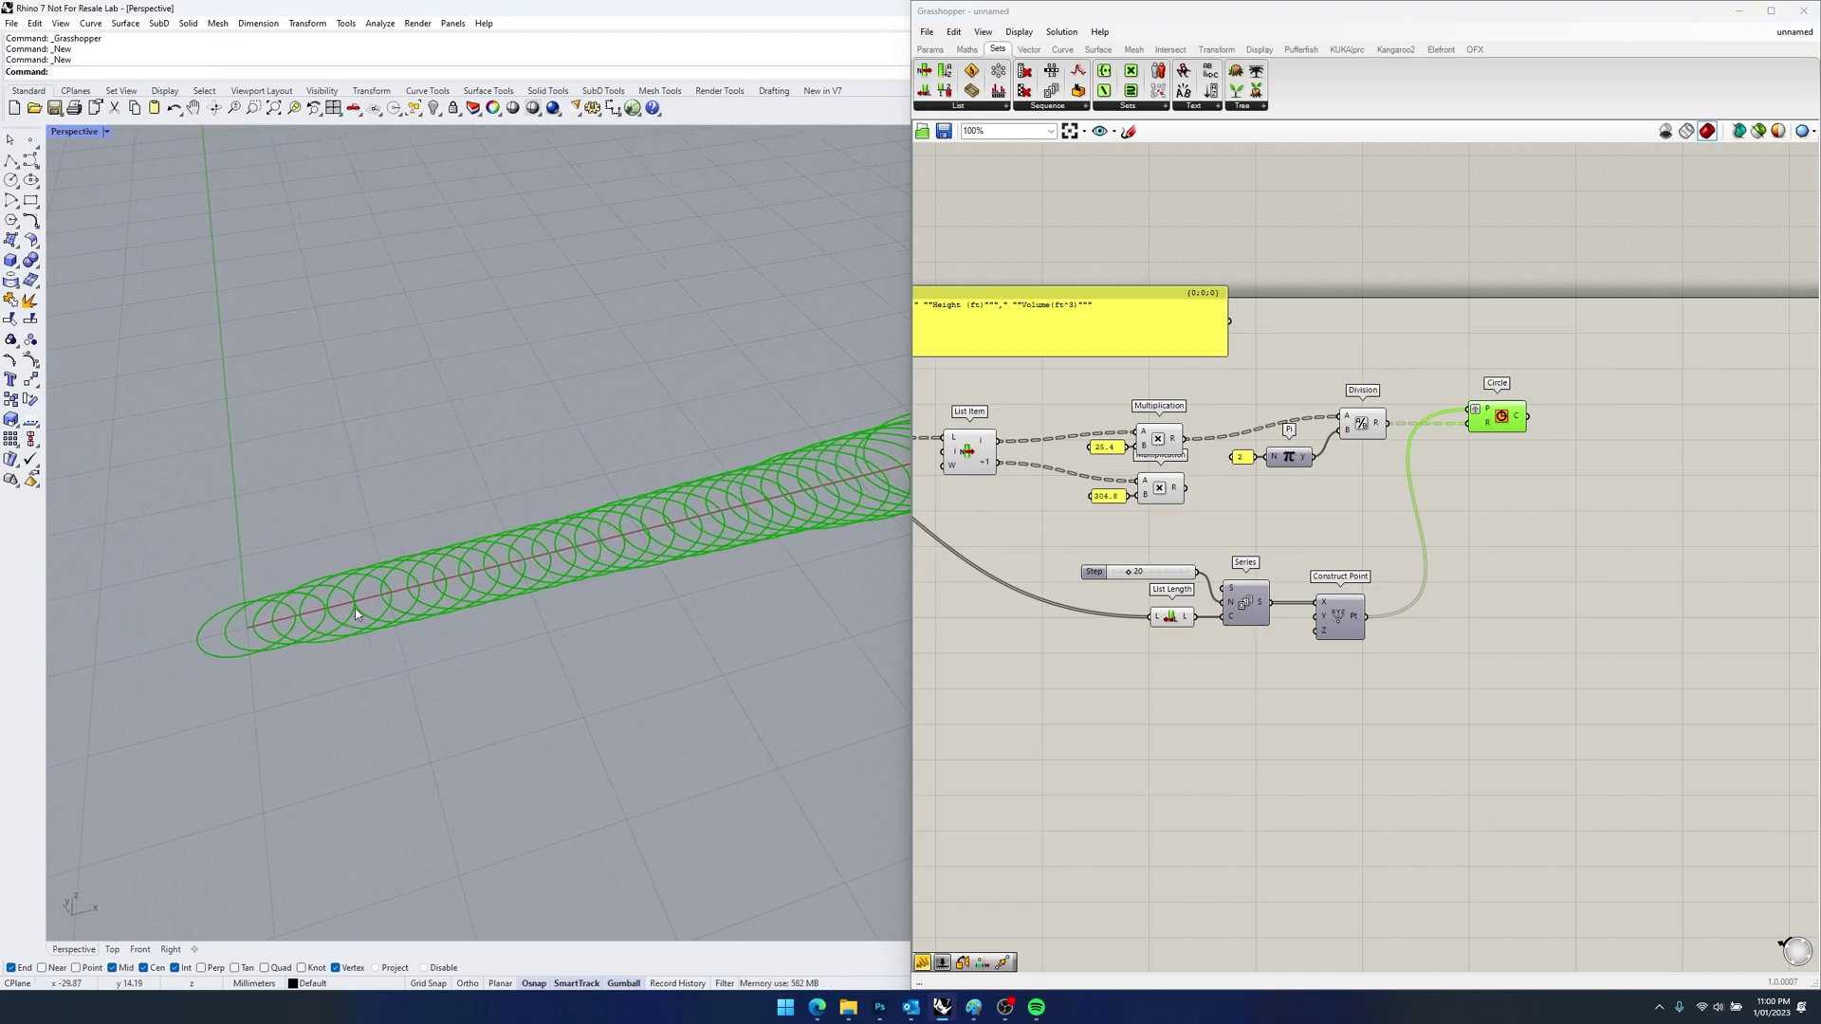
{"action": "left_click_drag", "start_coordinate": [1493, 431], "coordinate": [1579, 432]}
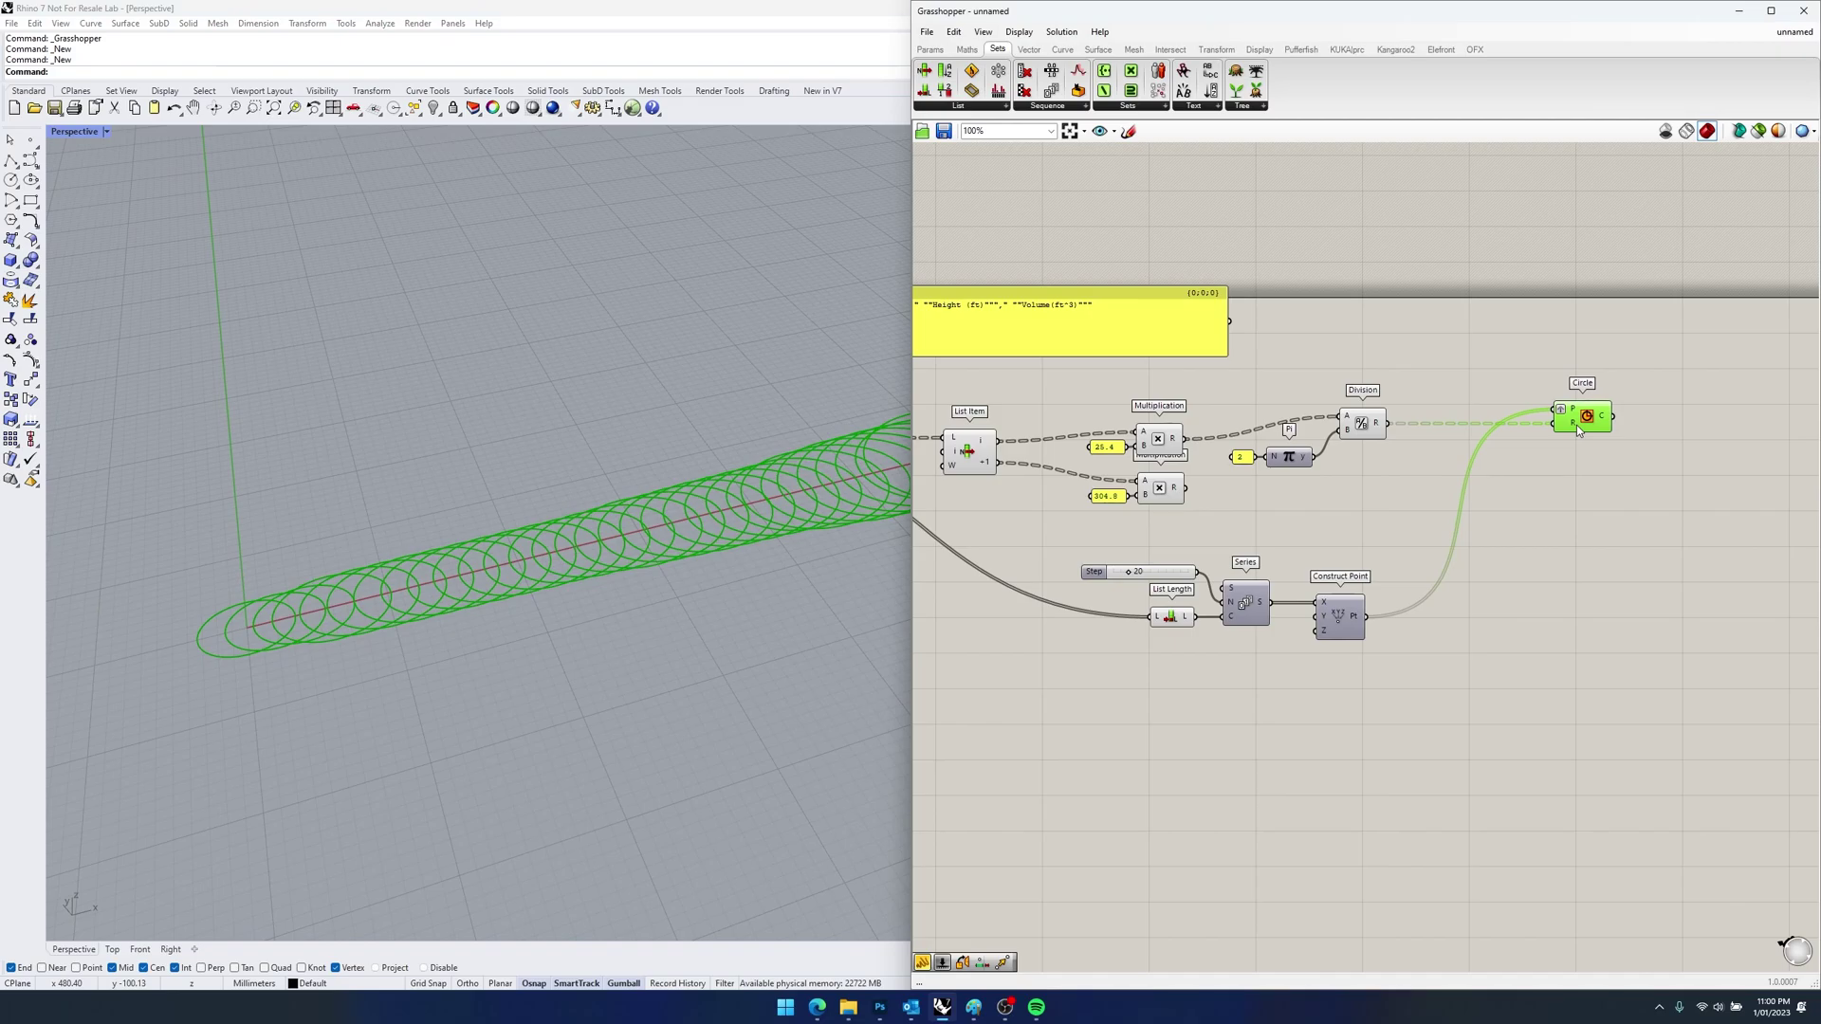
{"action": "right_click_drag", "start_coordinate": [1356, 434], "coordinate": [1267, 446]}
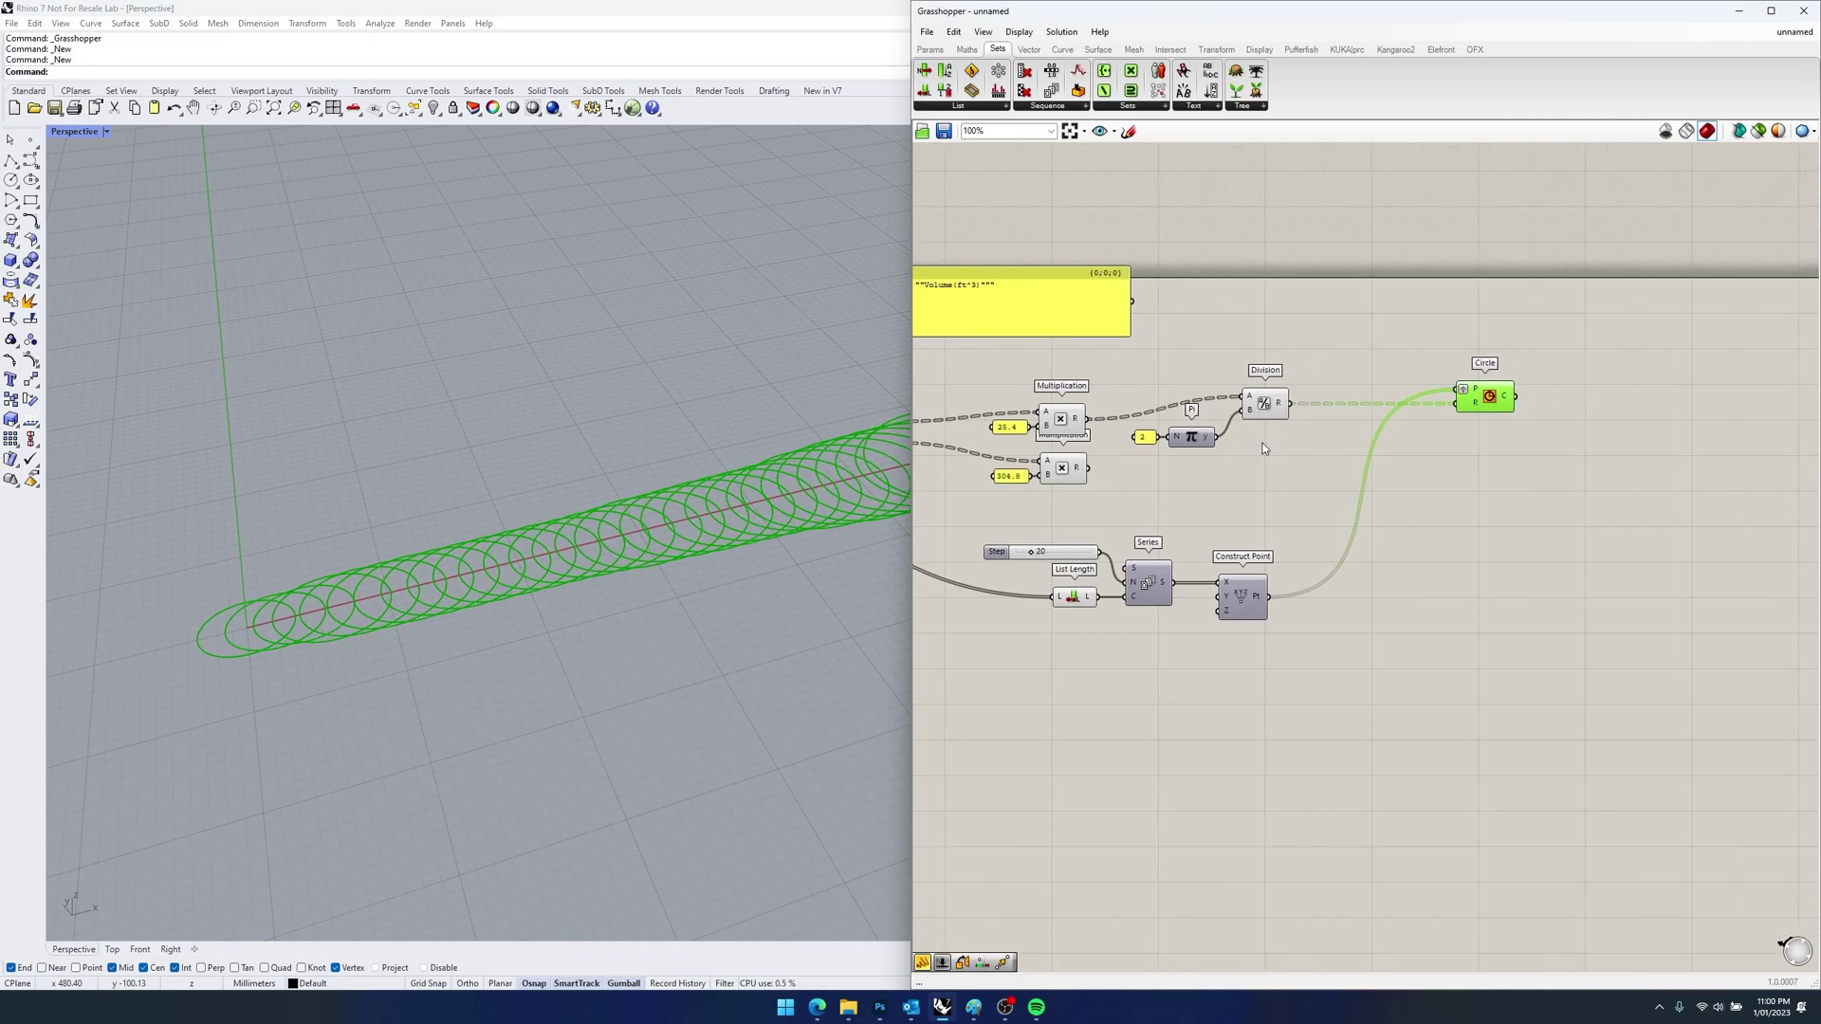
{"action": "left_click_drag", "start_coordinate": [982, 533], "coordinate": [1612, 690]}
{"action": "left_click_drag", "start_coordinate": [1153, 582], "coordinate": [1515, 605]}
- Add a Sort List component below Division, connect Division's result to its K input and flatten that input
{"action": "double_click", "coordinate": [1316, 445]}
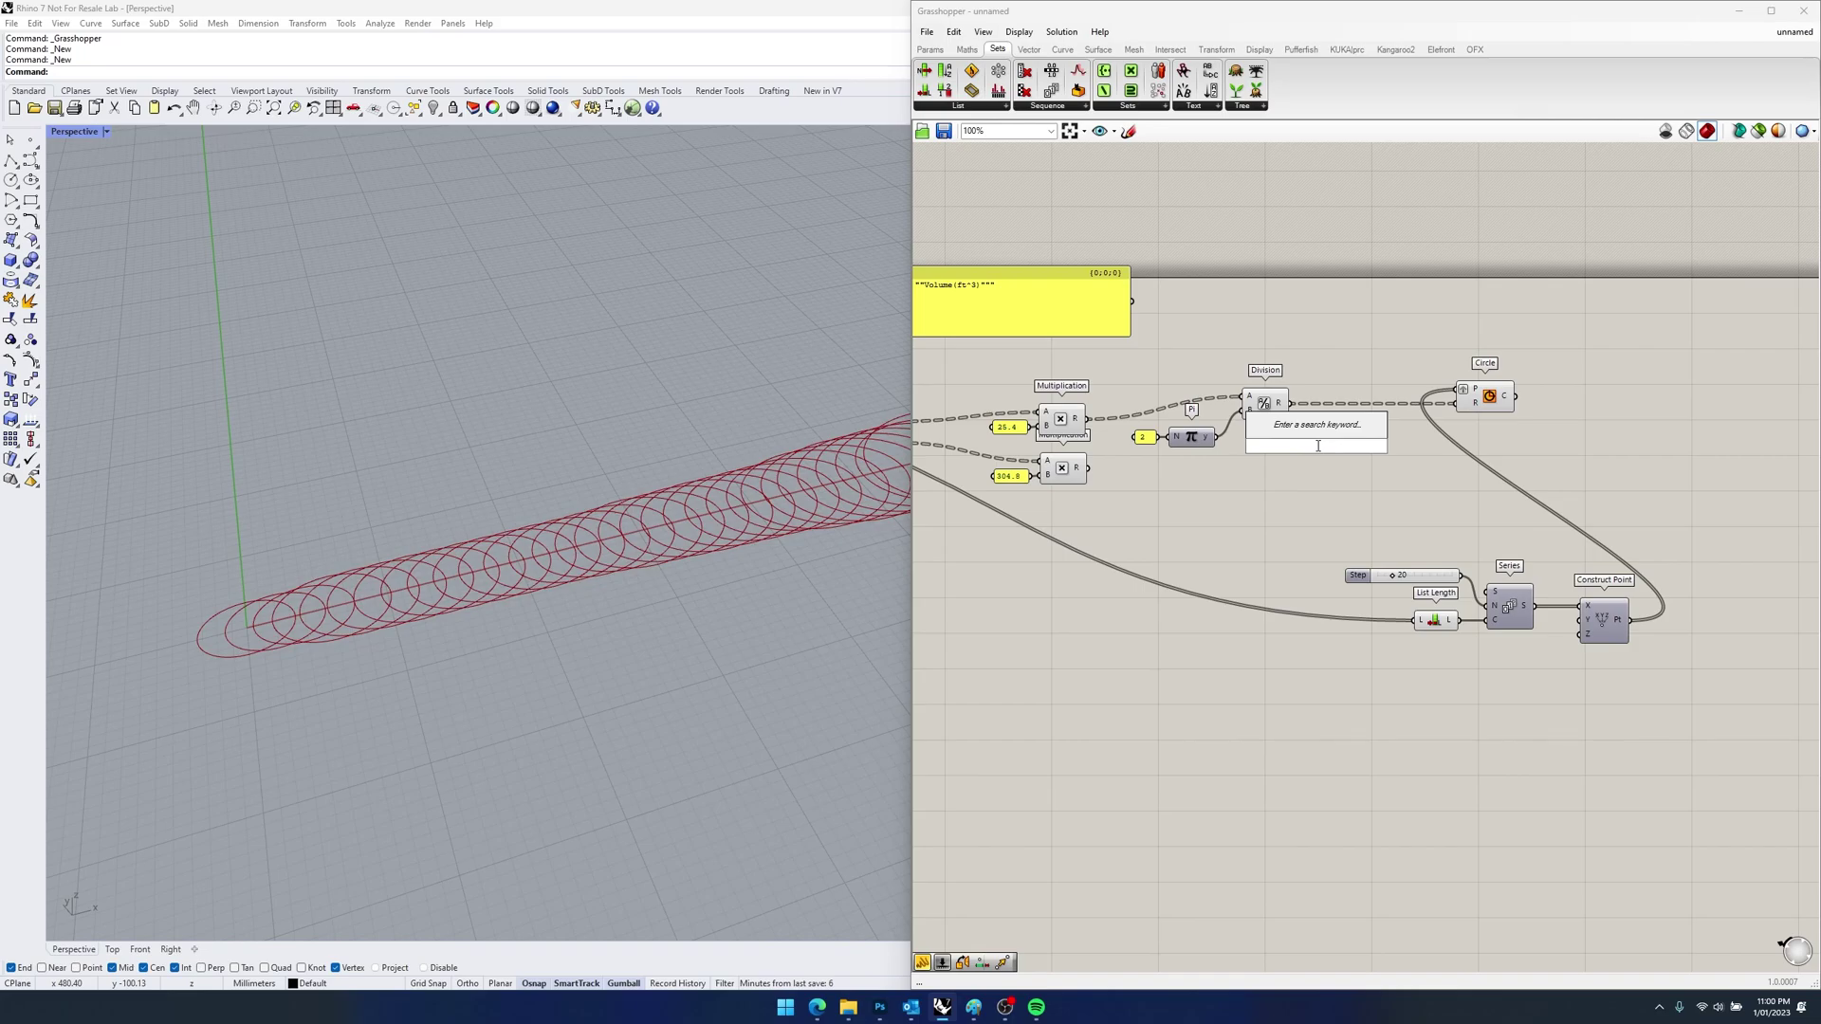
{"action": "left_click", "coordinate": [991, 104]}
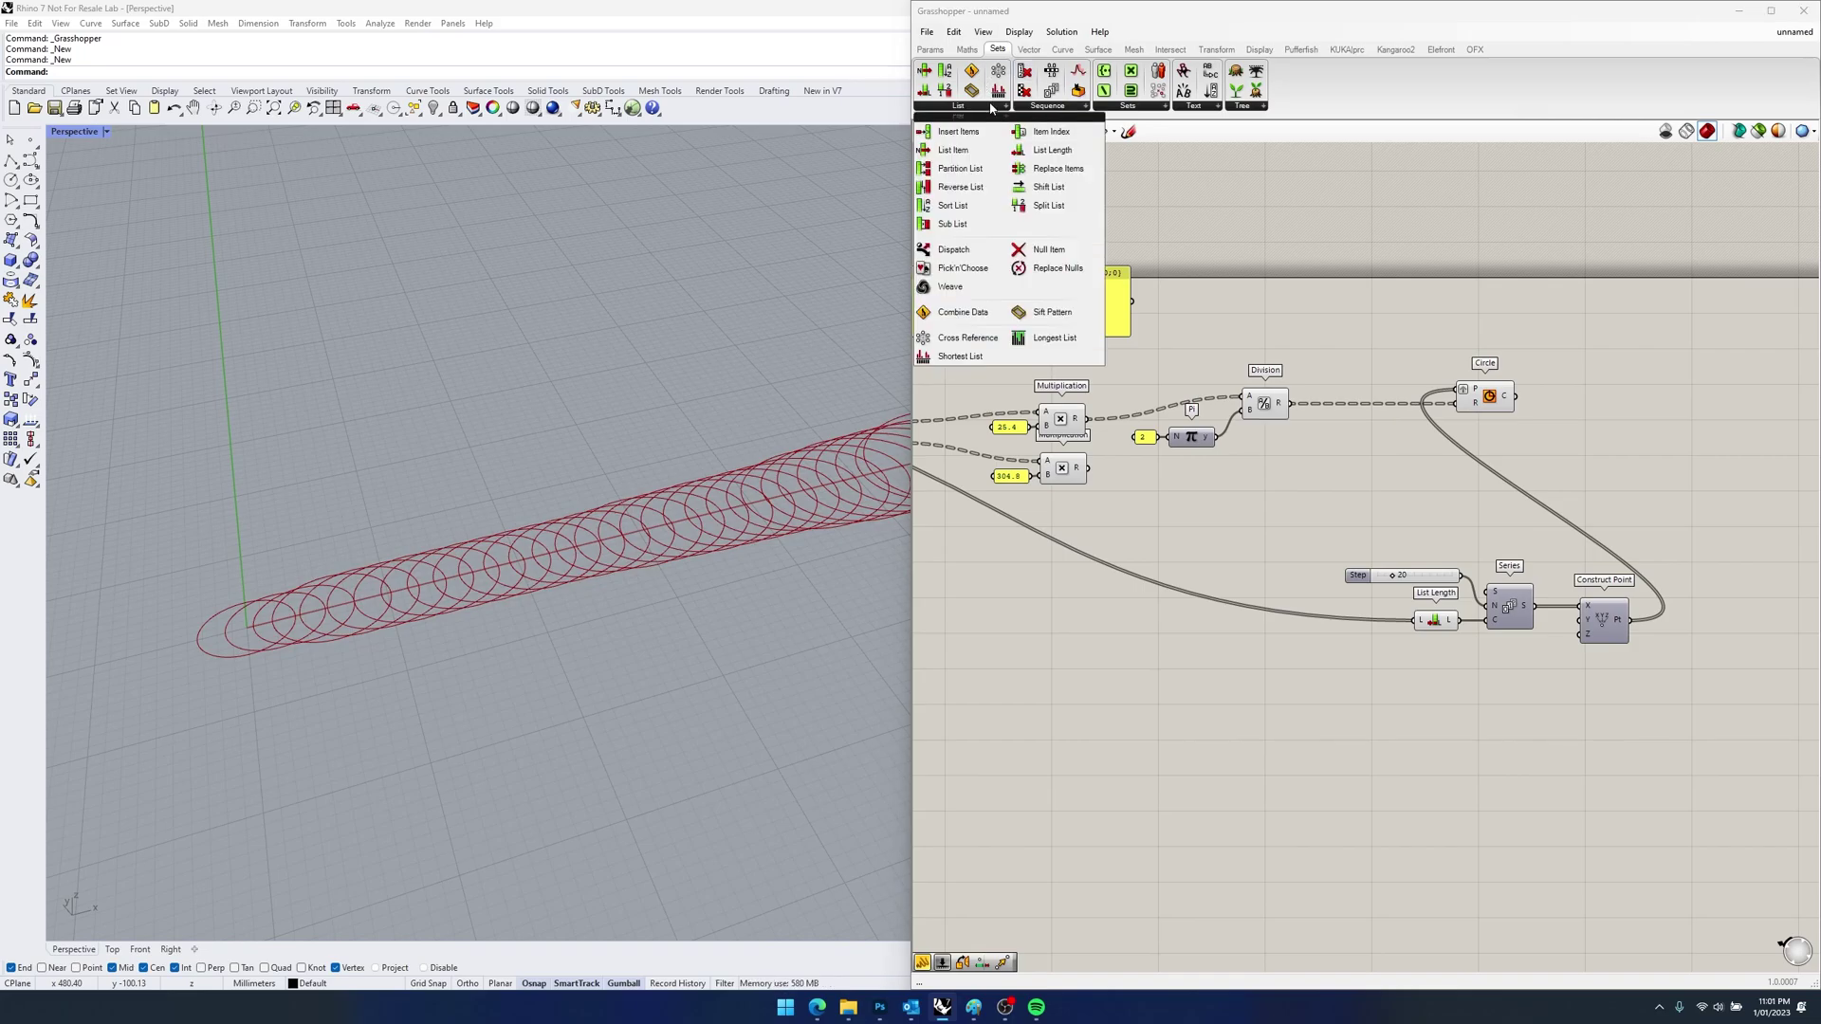
{"action": "left_click_drag", "start_coordinate": [952, 210], "coordinate": [1345, 474]}
{"action": "left_click_drag", "start_coordinate": [1290, 403], "coordinate": [1346, 502]}
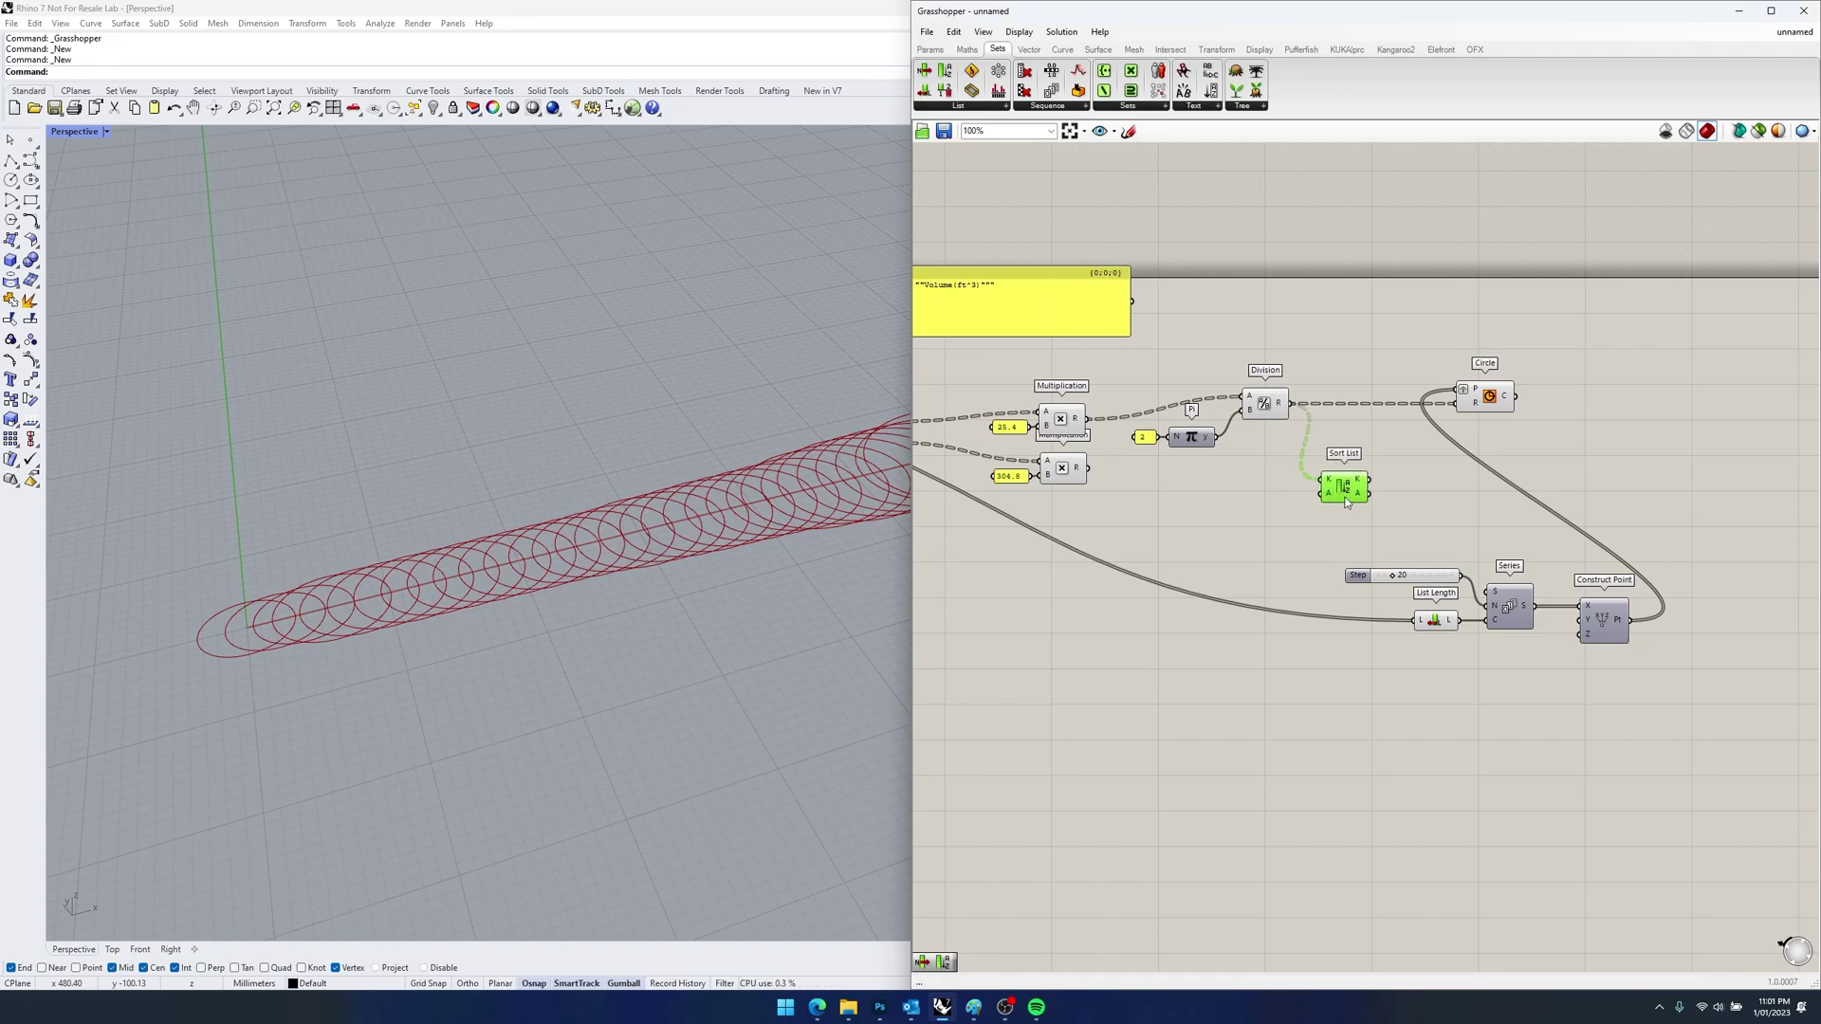
{"action": "right_click", "coordinate": [1332, 484]}
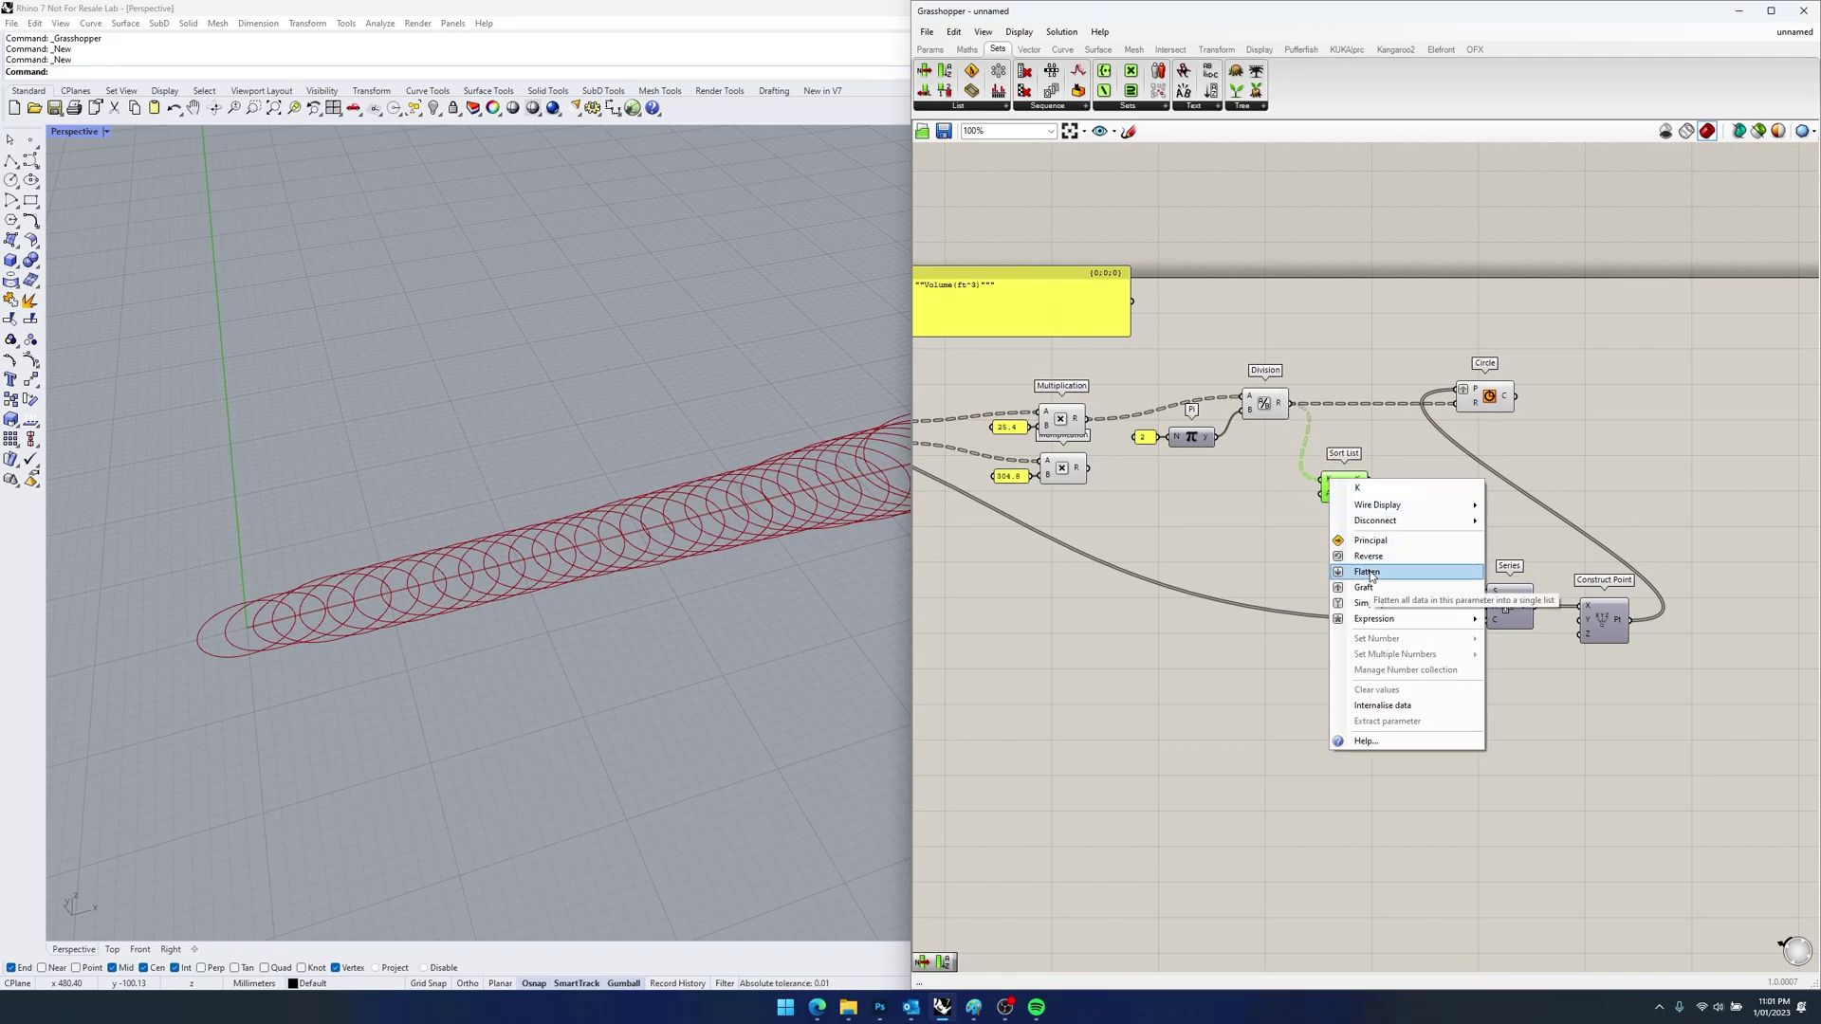
{"action": "left_click", "coordinate": [1394, 601]}
{"action": "left_click_drag", "start_coordinate": [1341, 483], "coordinate": [1325, 480]}
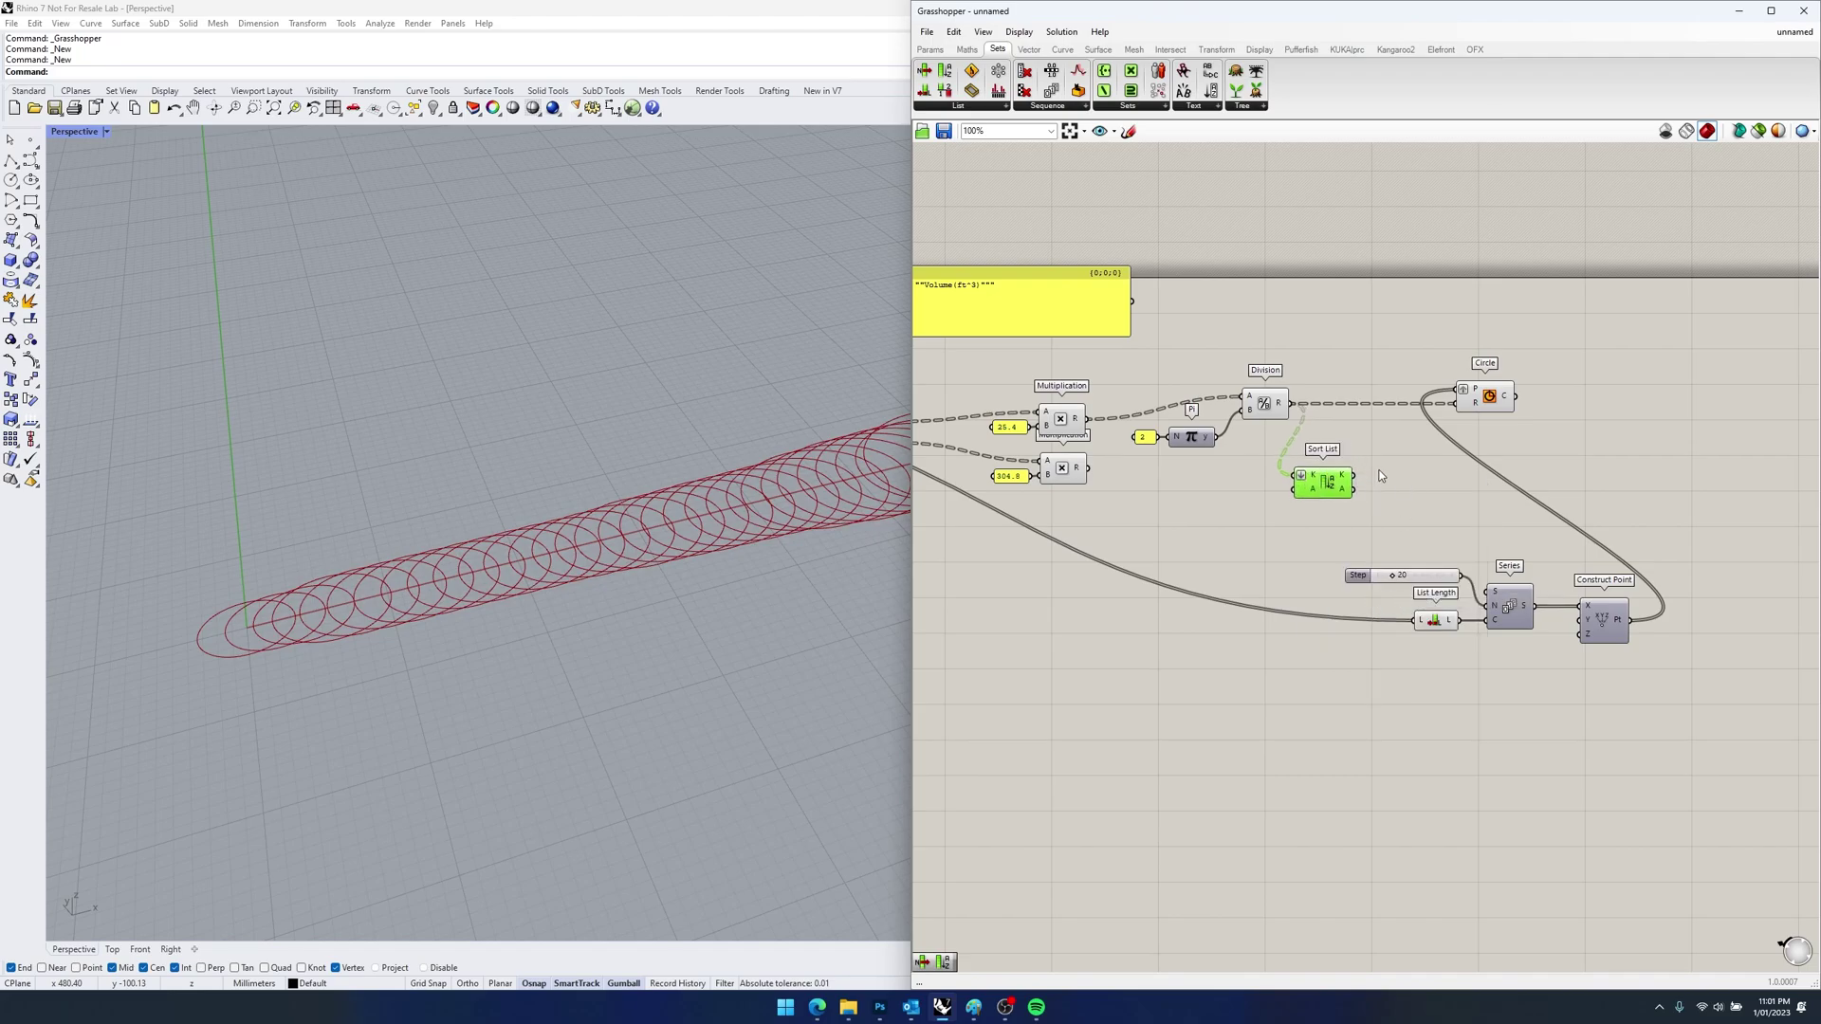
- Add a List Item component beside Sort List and connect the sorted K output to its L input
{"action": "double_click", "coordinate": [1379, 476]}
{"action": "type", "text": "list item"}
{"action": "key", "text": "Return"}
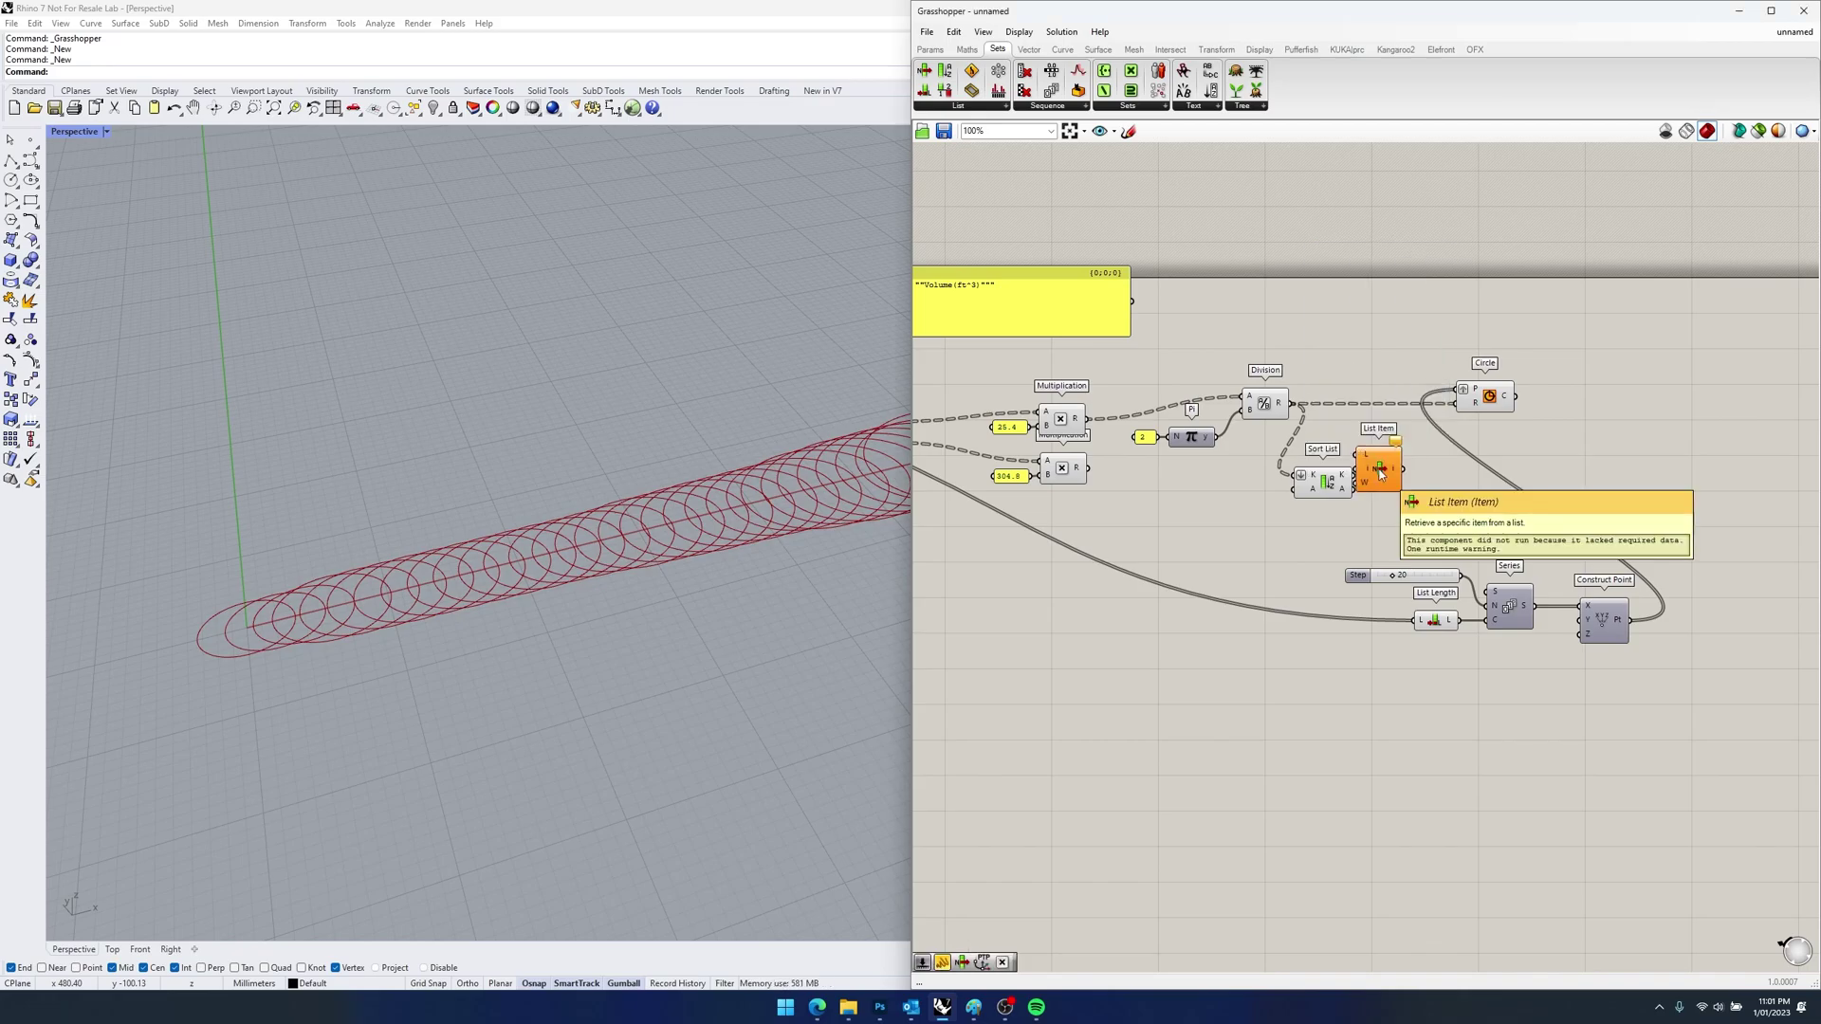
{"action": "scroll", "coordinate": [1379, 474], "scroll_direction": "up", "scroll_amount": 3}
{"action": "left_click", "coordinate": [1421, 486]}
{"action": "left_click_drag", "start_coordinate": [1330, 481], "coordinate": [1462, 513]}
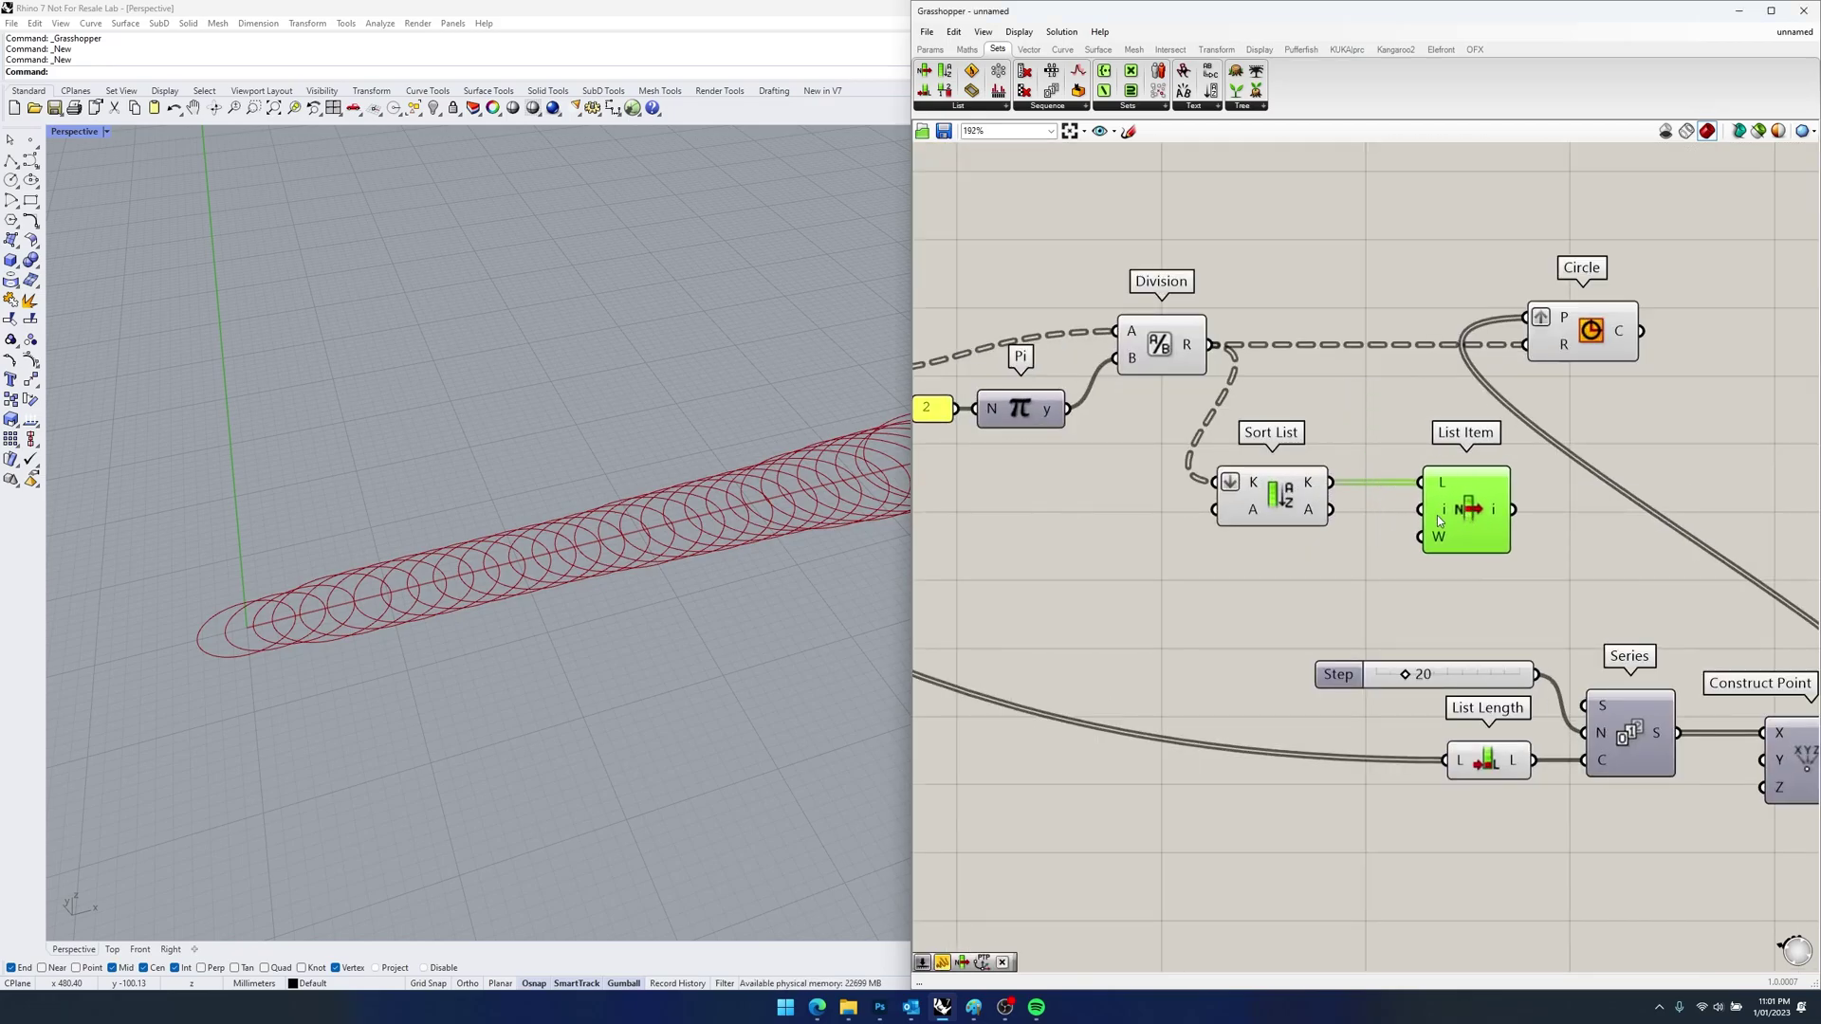
- Add a panel containing -1 and connect it to the List Item's i input to pick the last item
{"action": "double_click", "coordinate": [1385, 542]}
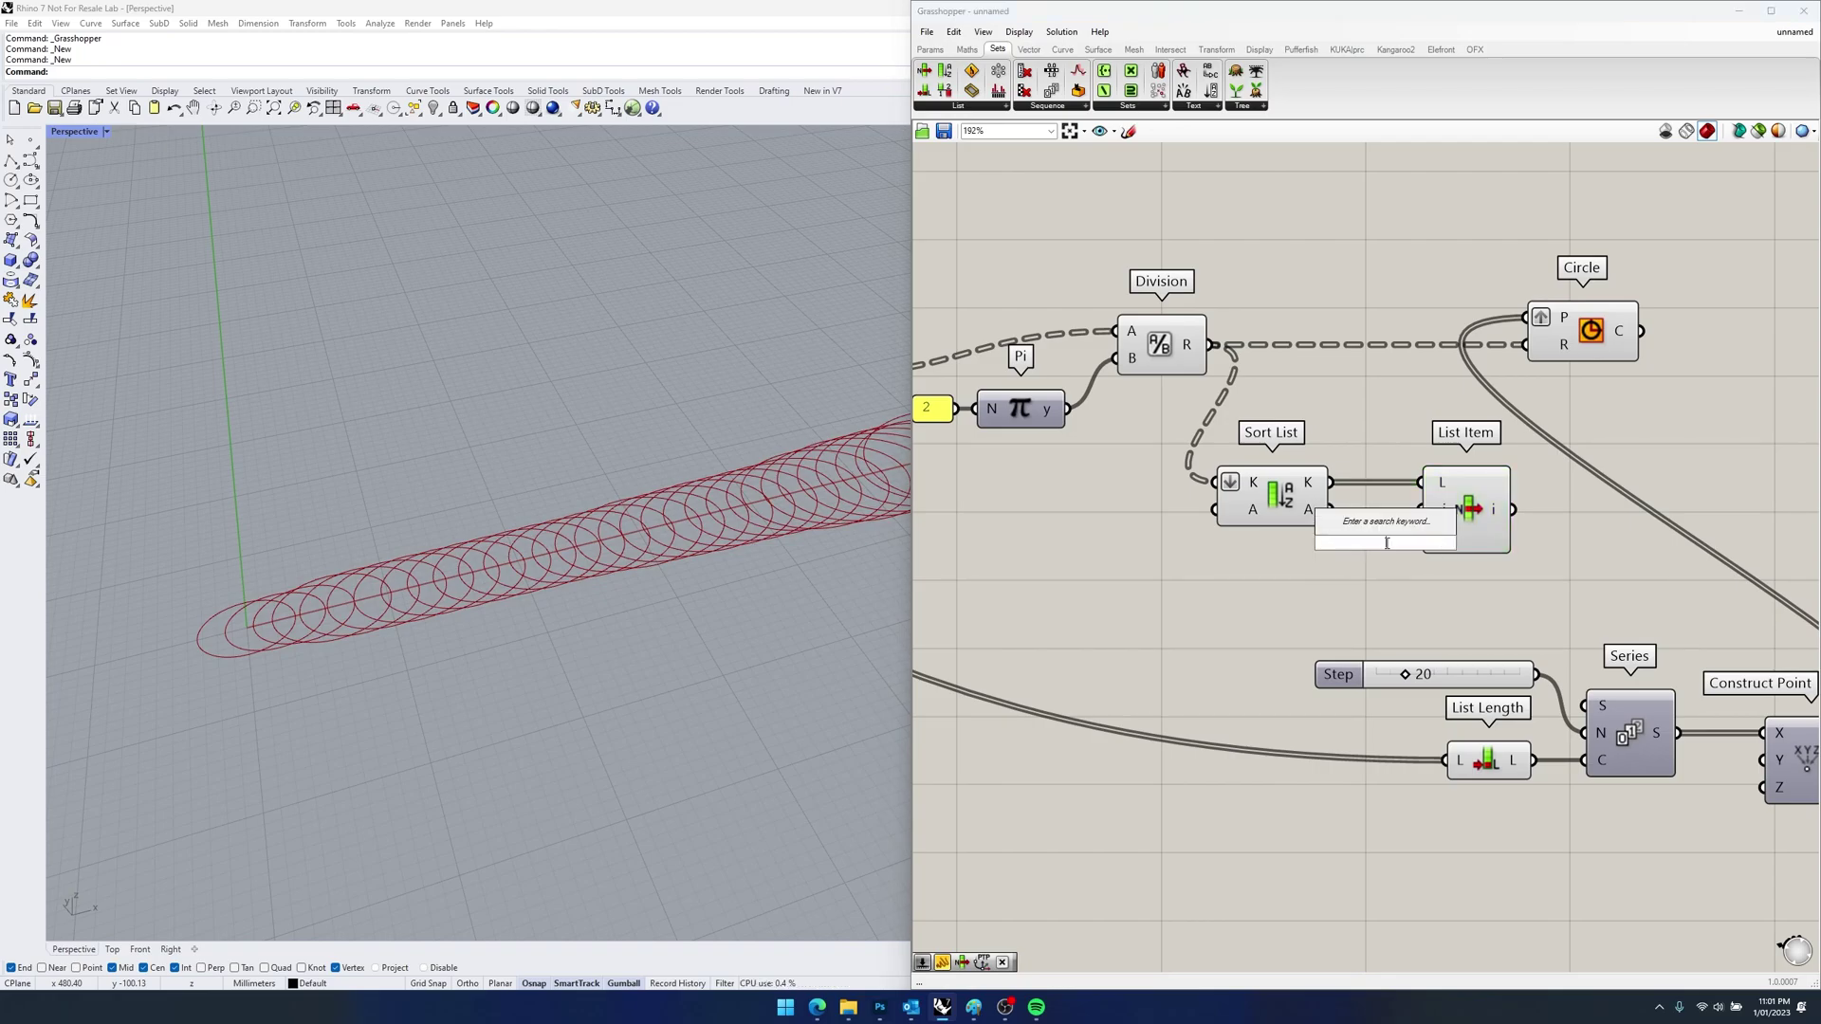
{"action": "type", "text": "\"-1"}
{"action": "key", "text": "Return"}
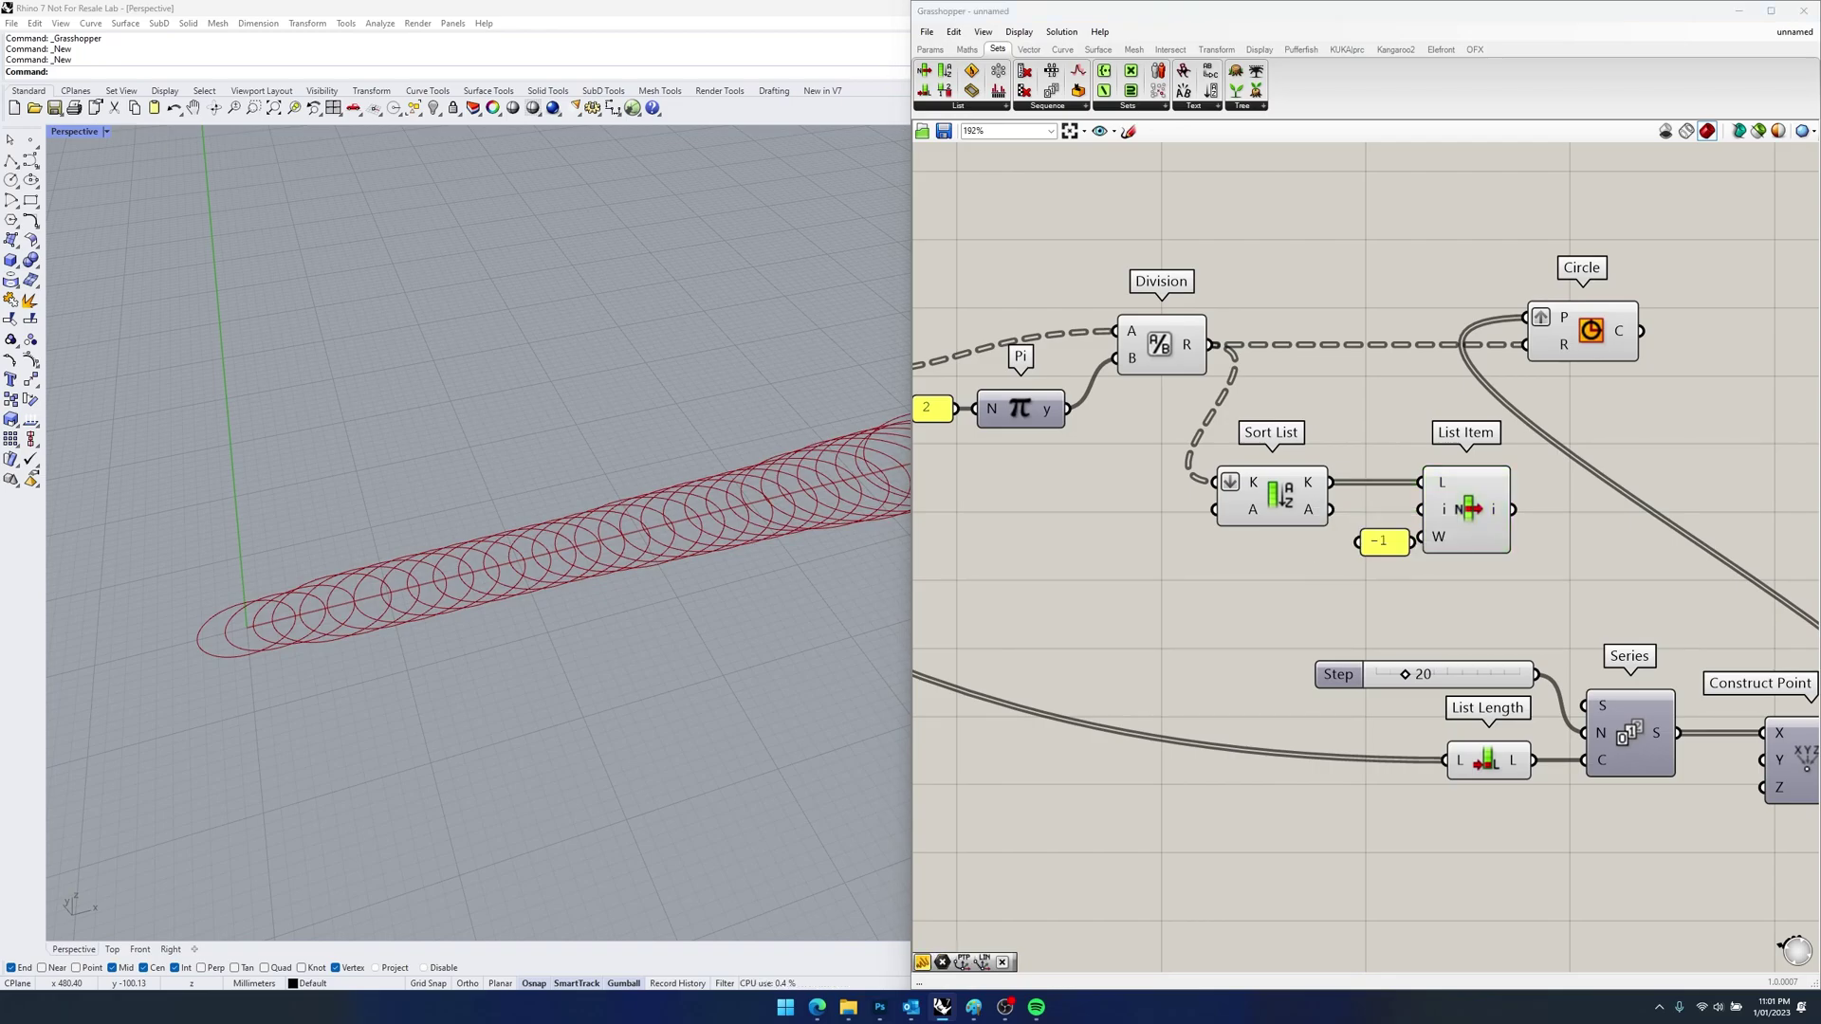
{"action": "mouse_move", "coordinate": [1383, 548]}
{"action": "left_mouse_down"}
{"action": "mouse_move", "coordinate": [1412, 512]}
{"action": "mouse_move", "coordinate": [1378, 532]}
{"action": "left_mouse_up"}
{"action": "right_click_drag", "start_coordinate": [1512, 542], "coordinate": [1301, 514]}
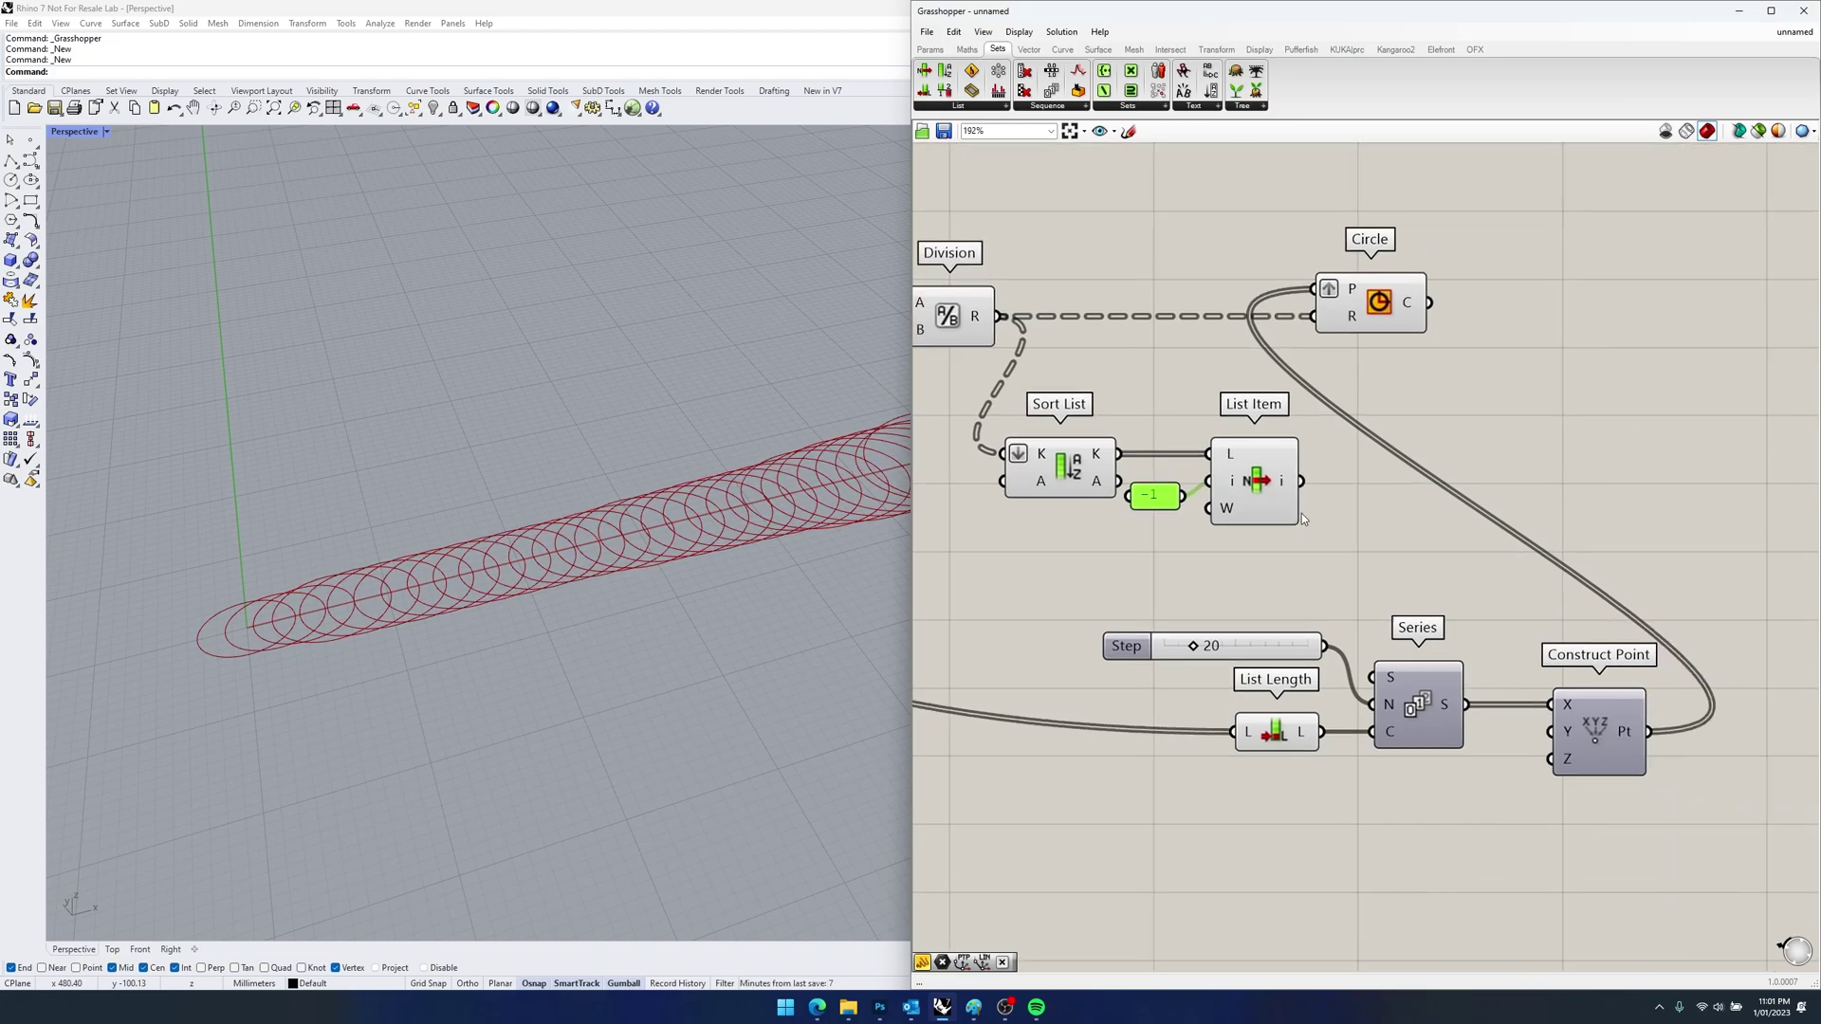
- Add a Multiplication component with a factor of 2.2 and connect the List Item output to its A input
{"action": "double_click", "coordinate": [1356, 502]}
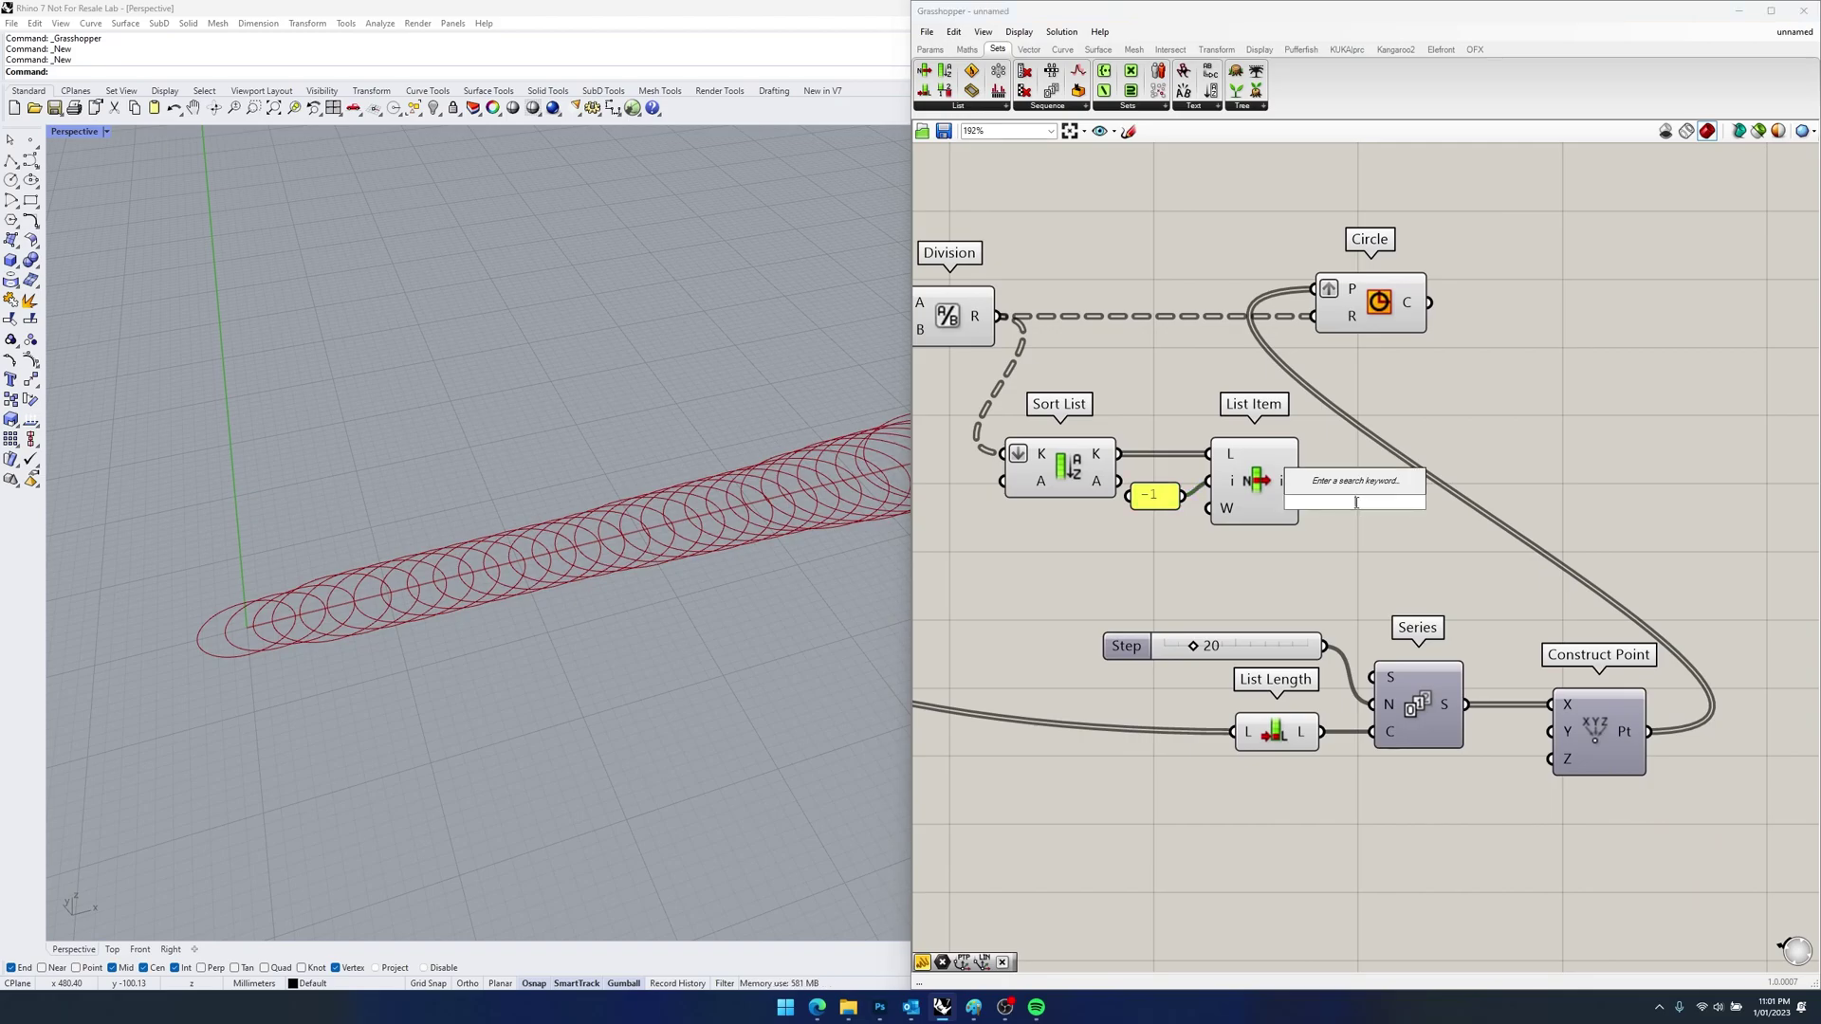
{"action": "type", "text": "*2.2"}
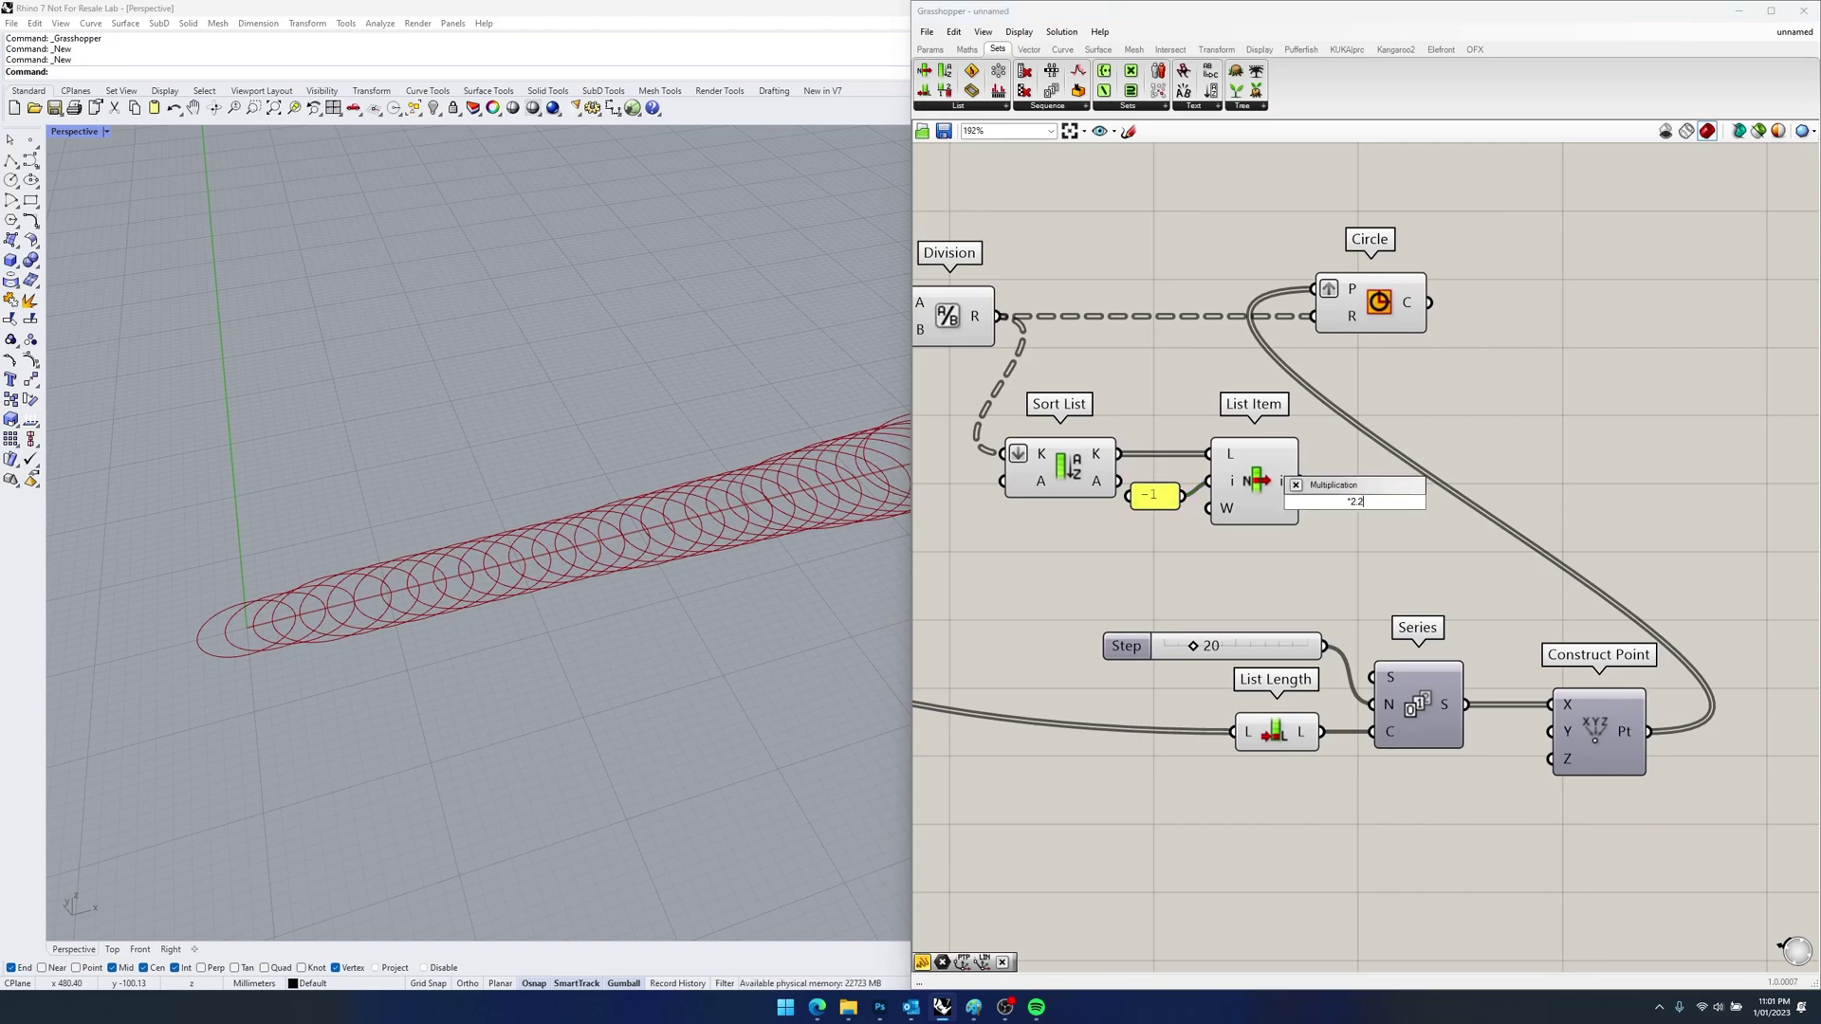
{"action": "key", "text": "Return"}
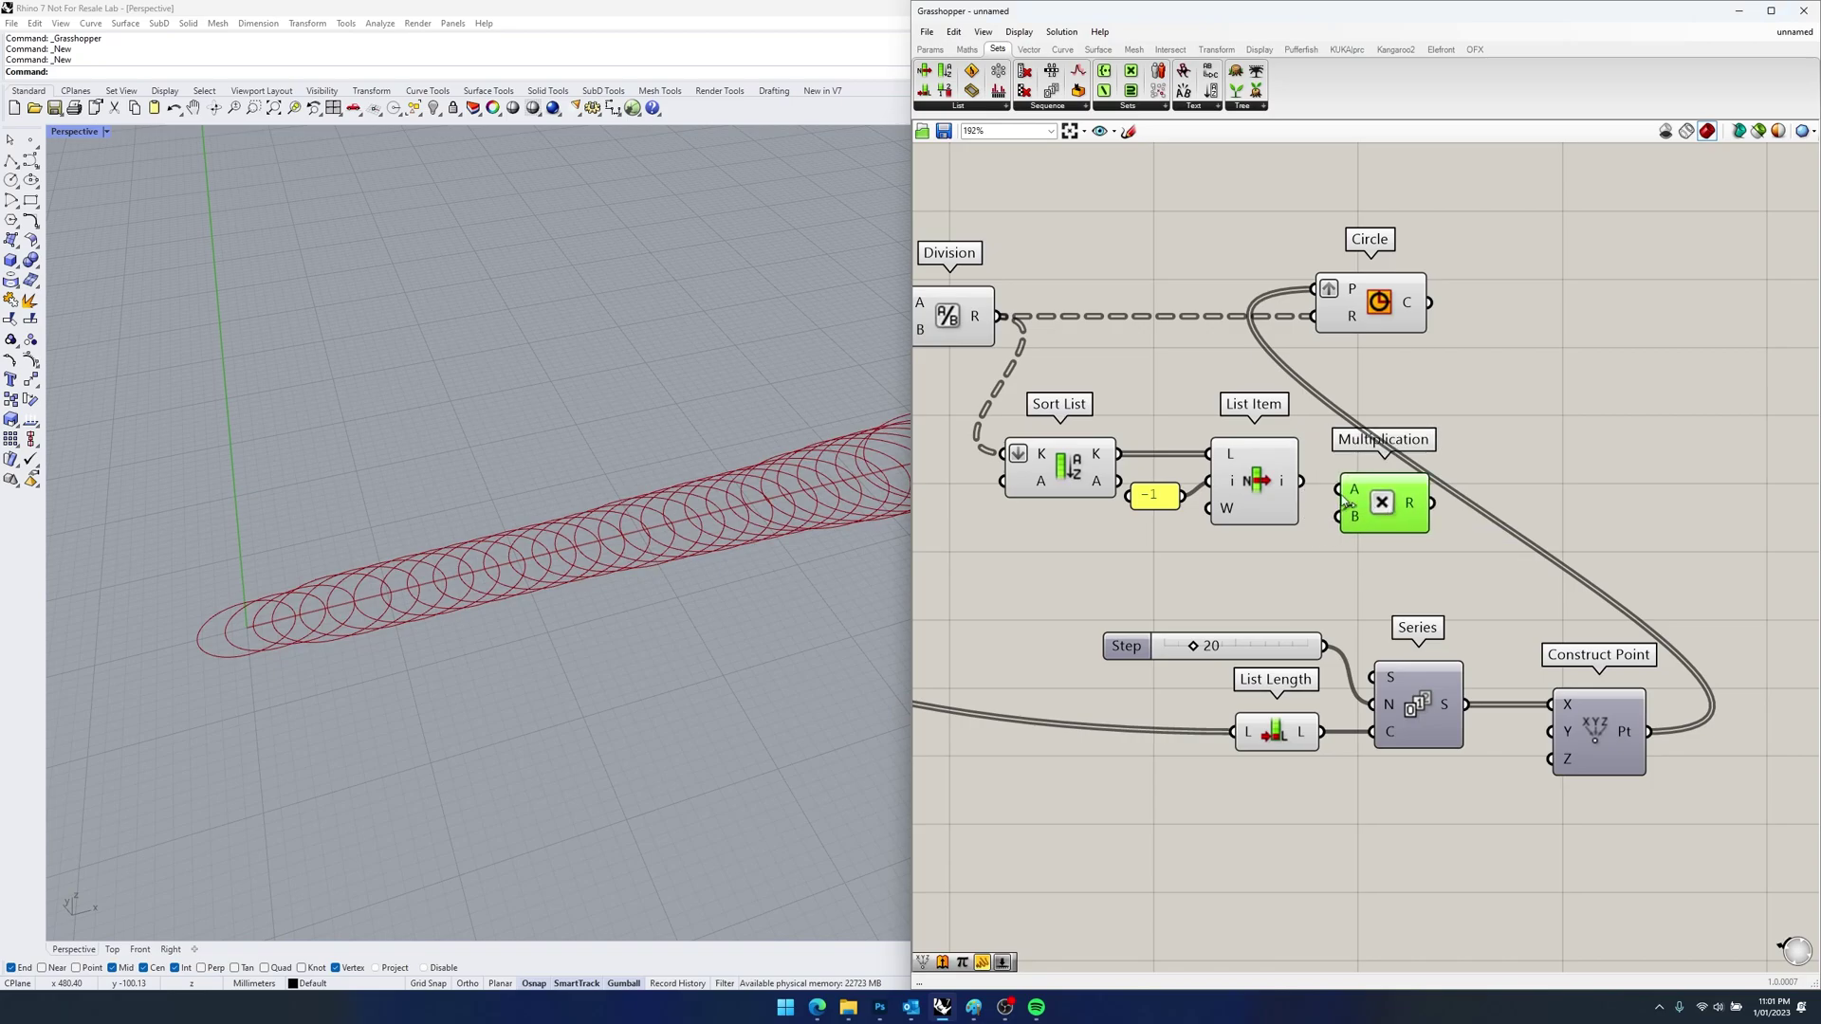
{"action": "left_click_drag", "start_coordinate": [1306, 486], "coordinate": [1338, 489]}
- Move Circle further right and feed the new Multiplication result into the N input of Series in place of the slider
{"action": "scroll", "coordinate": [1465, 482], "scroll_direction": "down", "scroll_amount": 2}
{"action": "left_click_drag", "start_coordinate": [1417, 366], "coordinate": [1800, 382]}
{"action": "right_click_drag", "start_coordinate": [1491, 477], "coordinate": [1386, 470]}
{"action": "left_click_drag", "start_coordinate": [1333, 494], "coordinate": [1295, 634]}
- Check the spacing along the row of circles and delete the disconnected number slider above List Length
{"action": "scroll", "coordinate": [569, 452], "scroll_direction": "down", "scroll_amount": 10}
{"action": "right_click_drag", "start_coordinate": [569, 451], "coordinate": [299, 637], "text": "shift"}
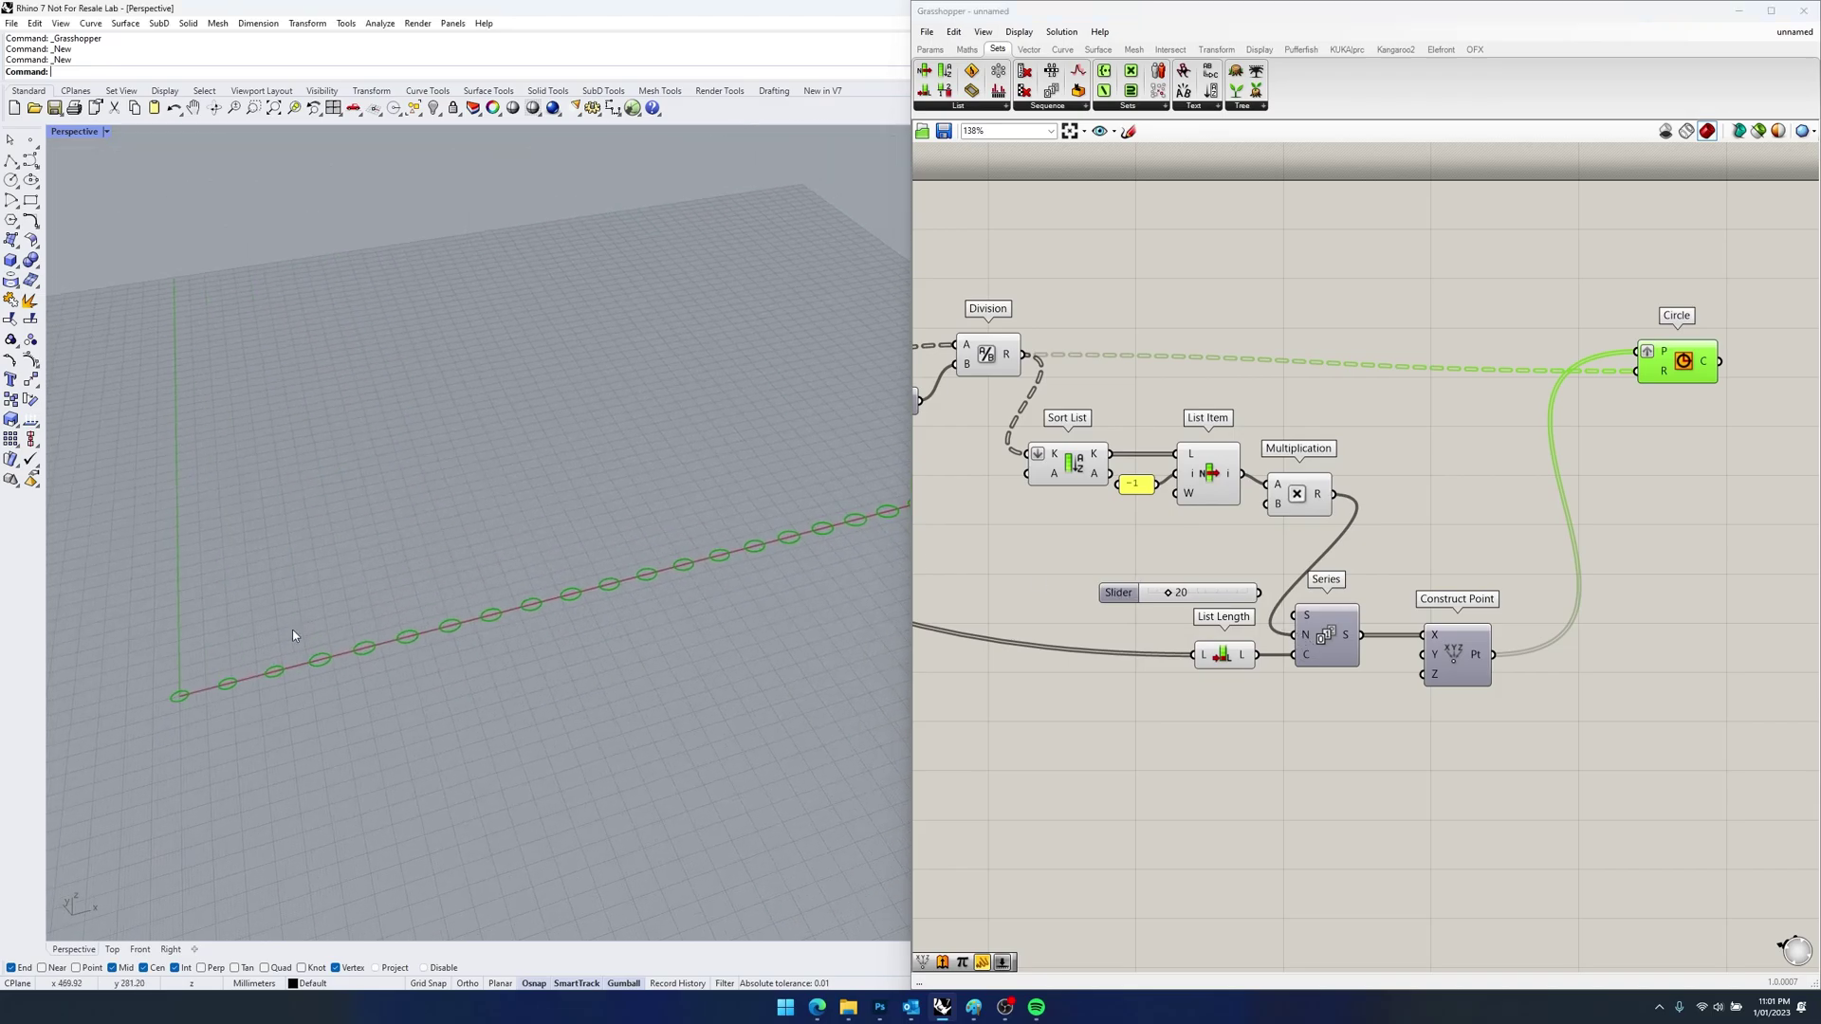
{"action": "right_click_drag", "start_coordinate": [179, 673], "coordinate": [623, 590]}
{"action": "scroll", "coordinate": [287, 651], "scroll_direction": "up", "scroll_amount": 4}
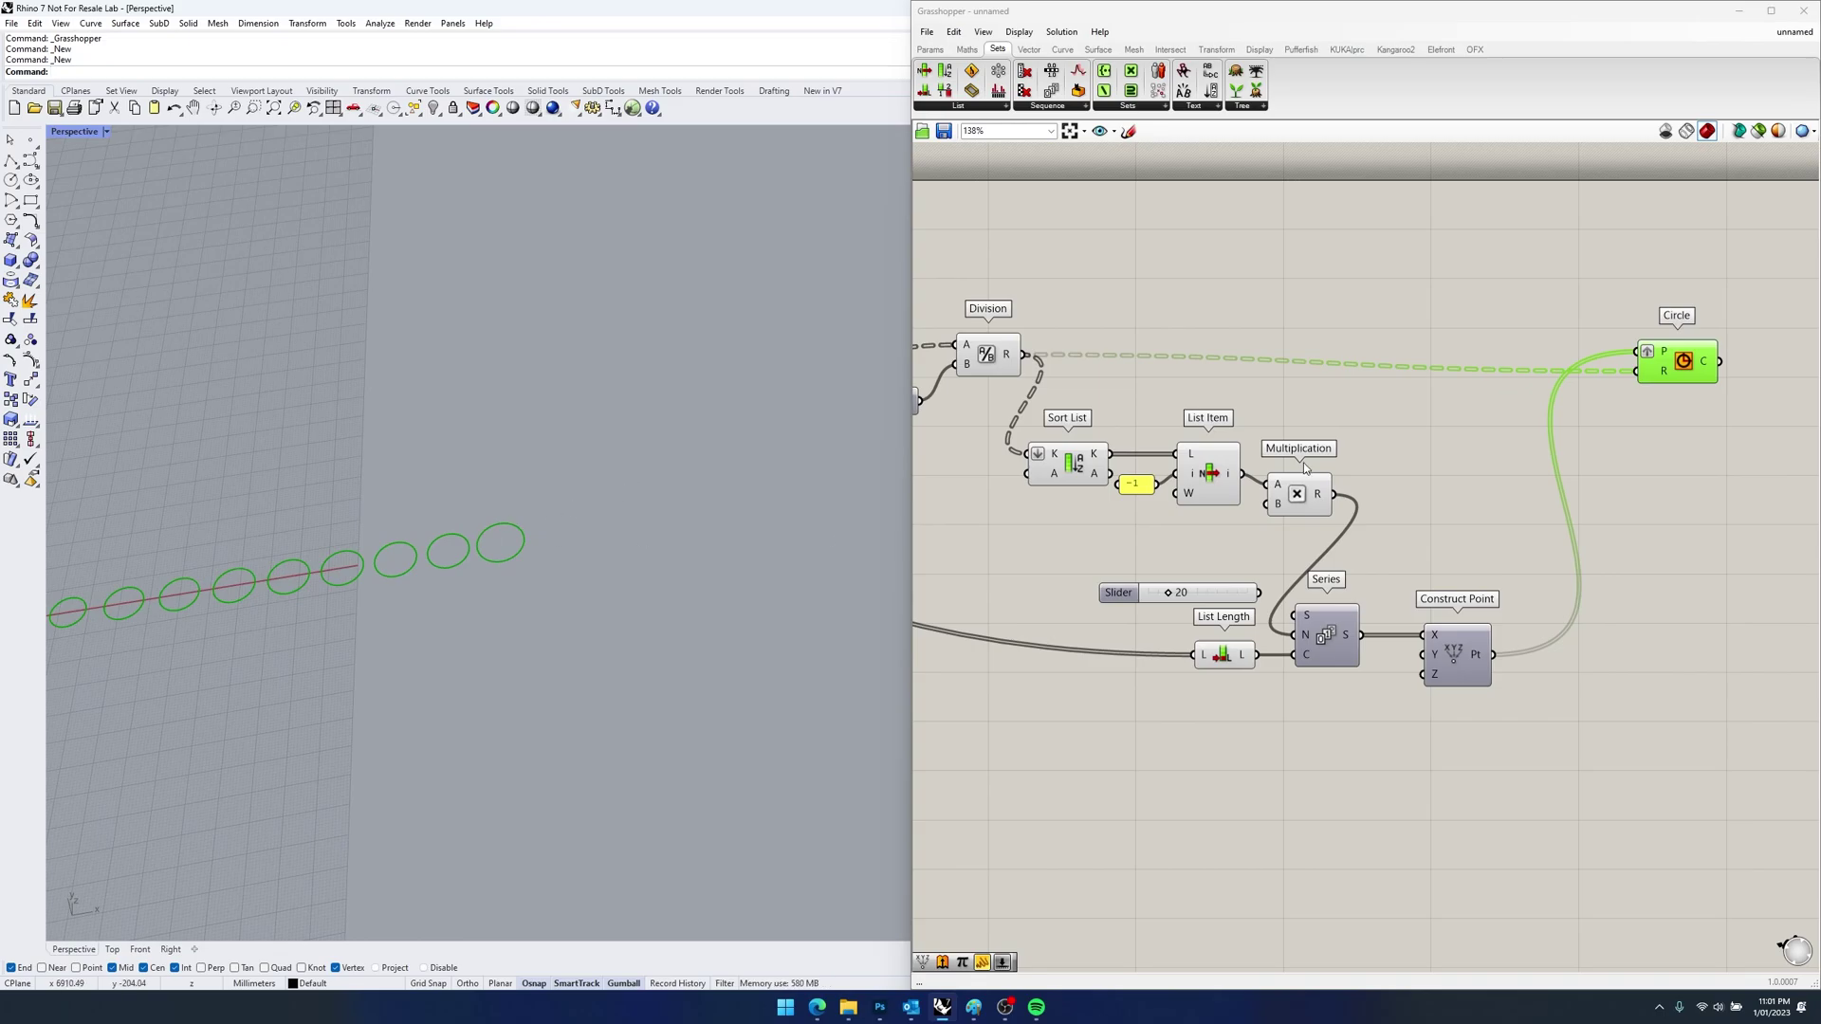
{"action": "left_click", "coordinate": [1239, 588]}
{"action": "key", "text": "Delete"}
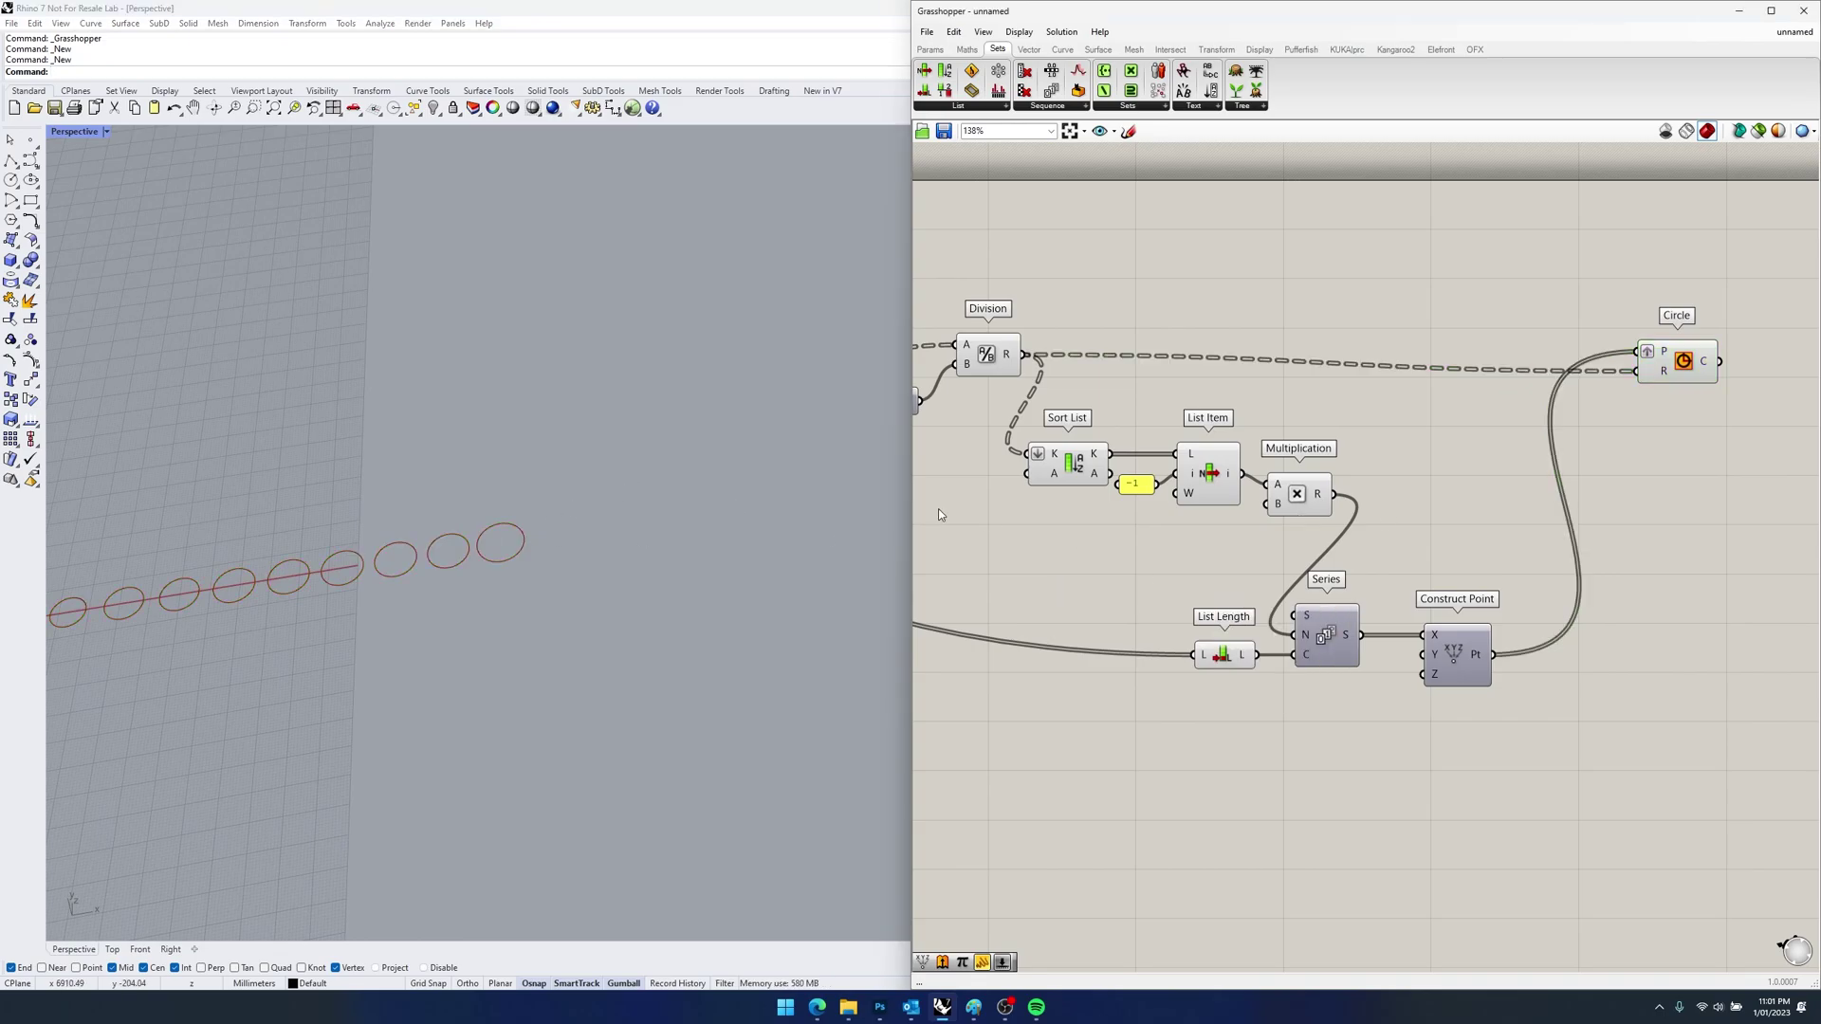
- Examine the definition from the File Path component through to Circle, along with the row of circles in the viewport
{"action": "right_click_drag", "start_coordinate": [518, 540], "coordinate": [740, 452]}
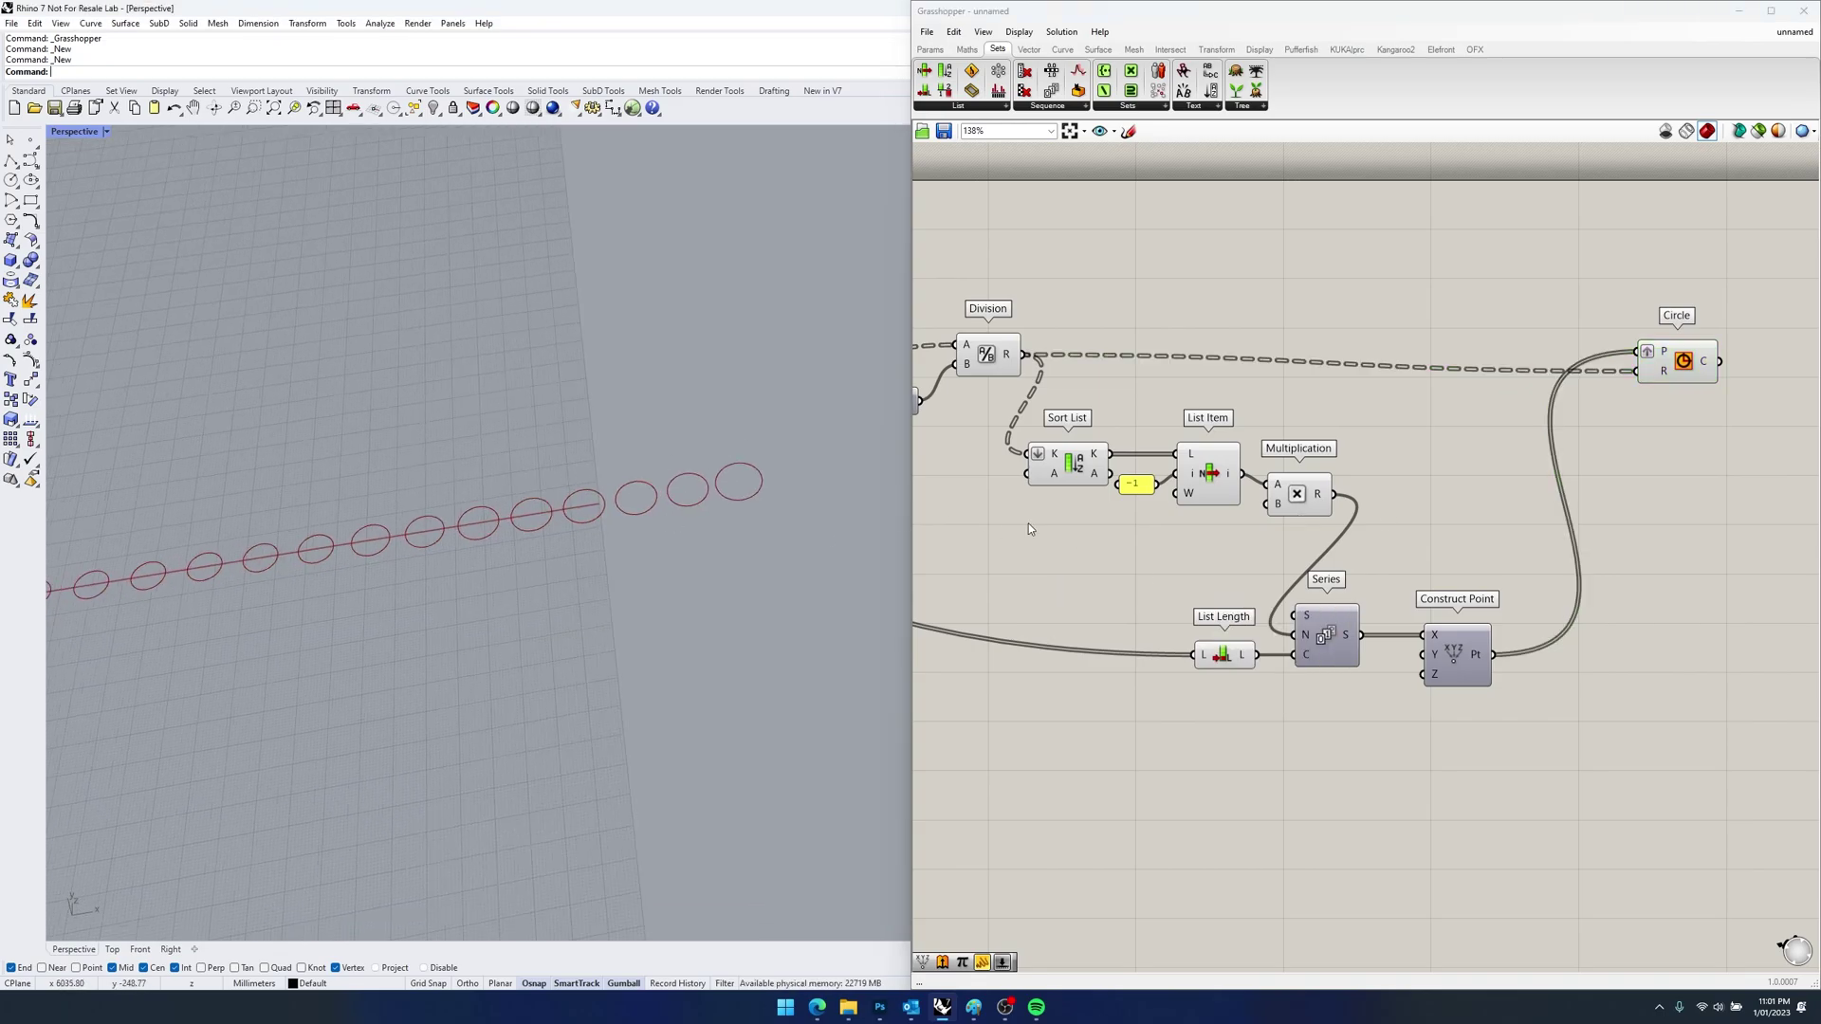
{"action": "scroll", "coordinate": [1270, 560], "scroll_direction": "down", "scroll_amount": 3}
{"action": "right_click_drag", "start_coordinate": [1223, 618], "coordinate": [1435, 595]}
{"action": "right_click_drag", "start_coordinate": [1257, 497], "coordinate": [1512, 497]}
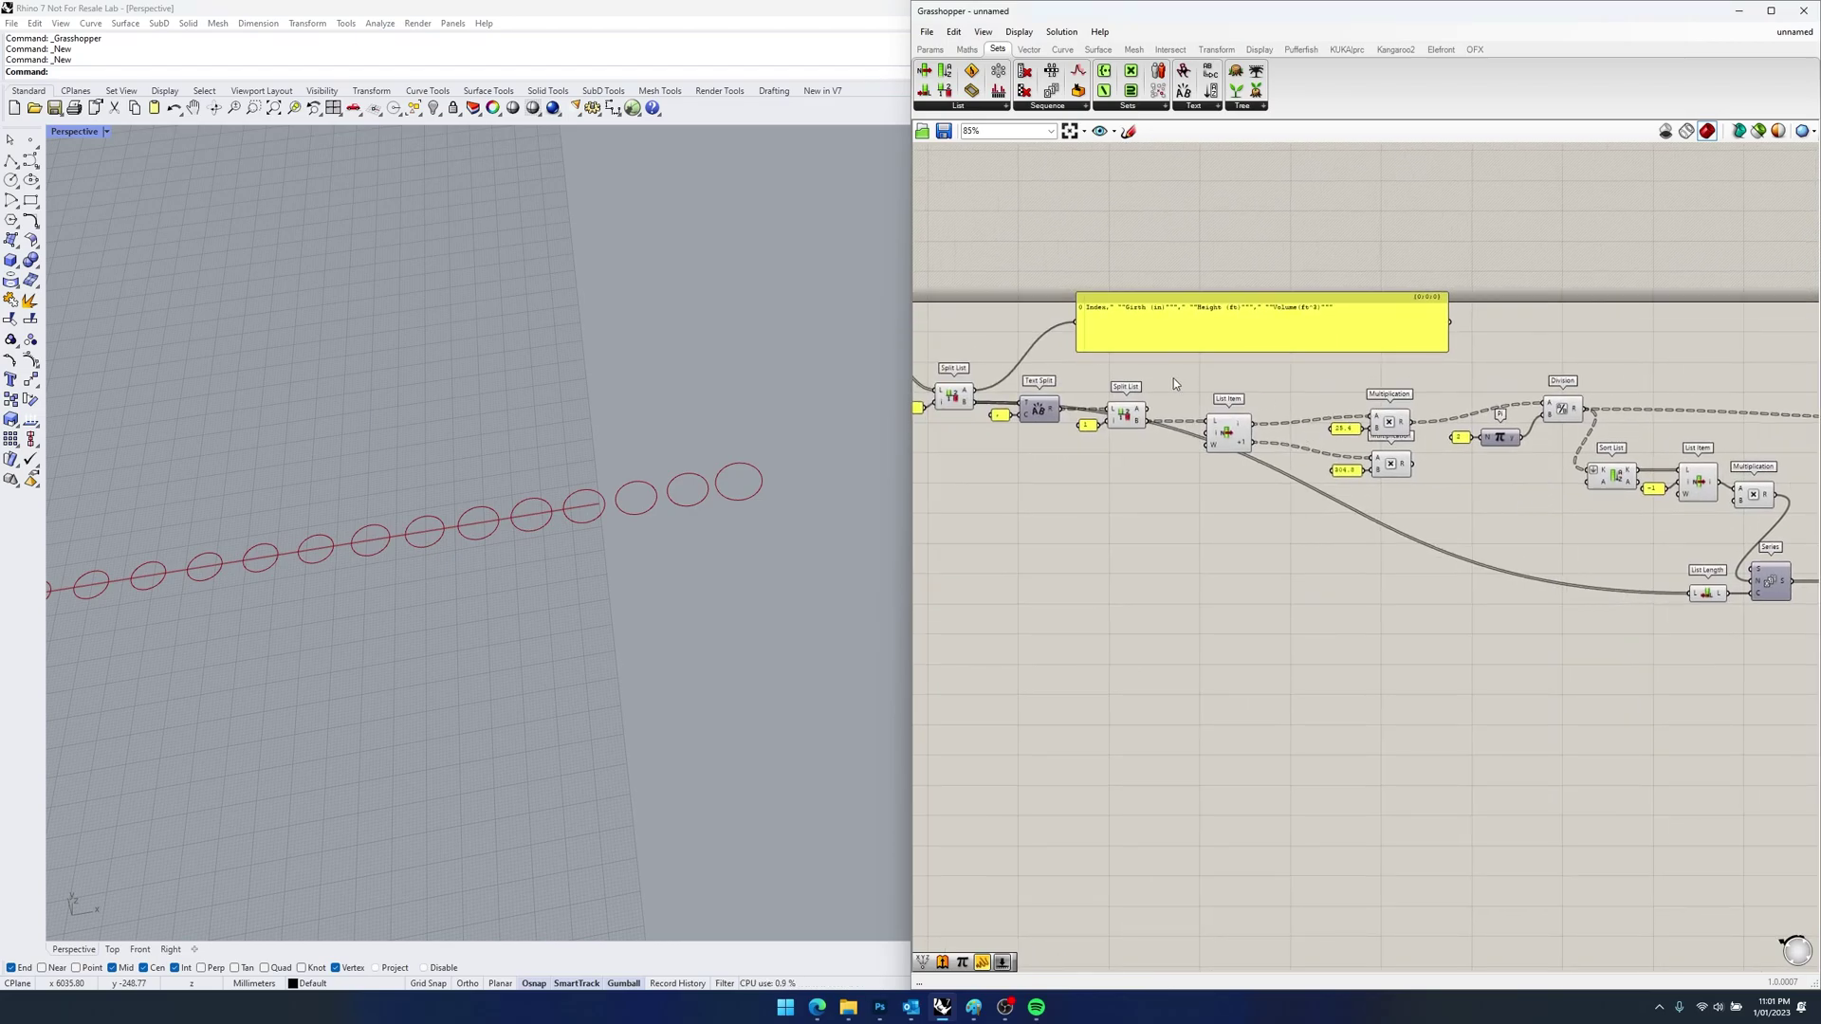
{"action": "right_click_drag", "start_coordinate": [1170, 377], "coordinate": [1381, 380]}
{"action": "left_click_drag", "start_coordinate": [1124, 313], "coordinate": [939, 413]}
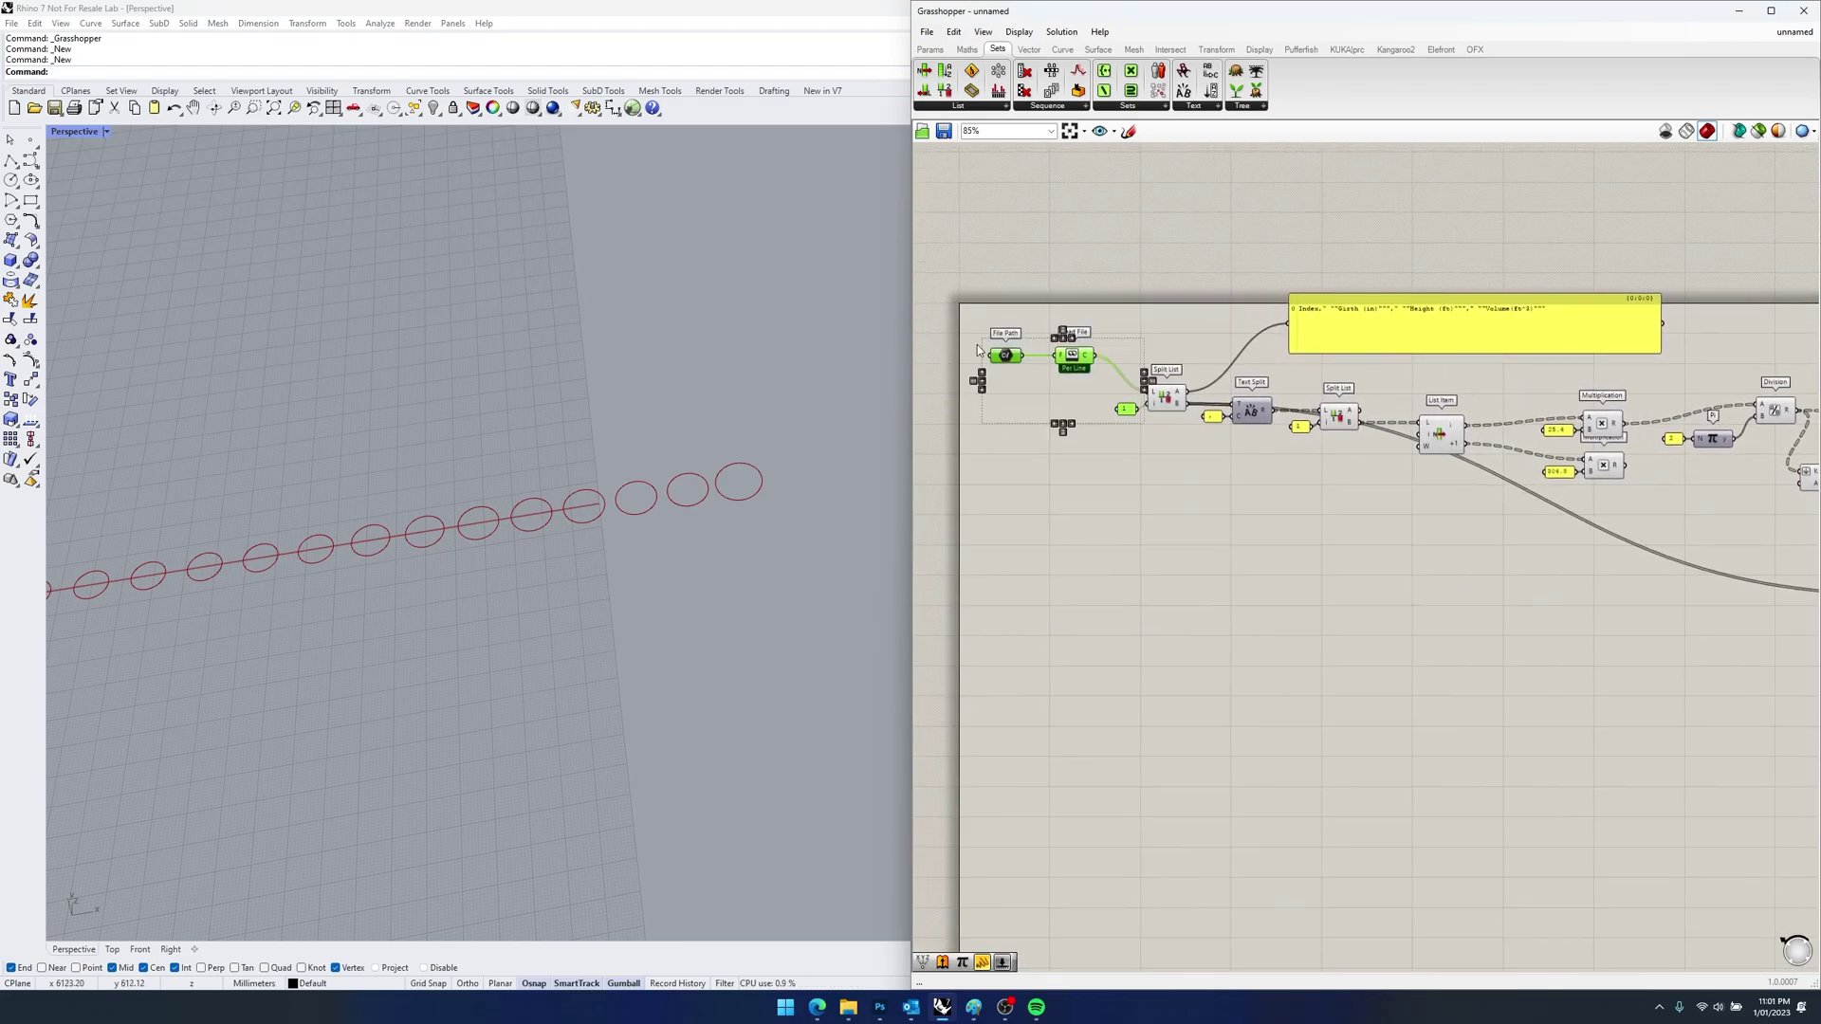
{"action": "right_click_drag", "start_coordinate": [1531, 485], "coordinate": [967, 472]}
{"action": "scroll", "coordinate": [1418, 569], "scroll_direction": "up", "scroll_amount": 3}
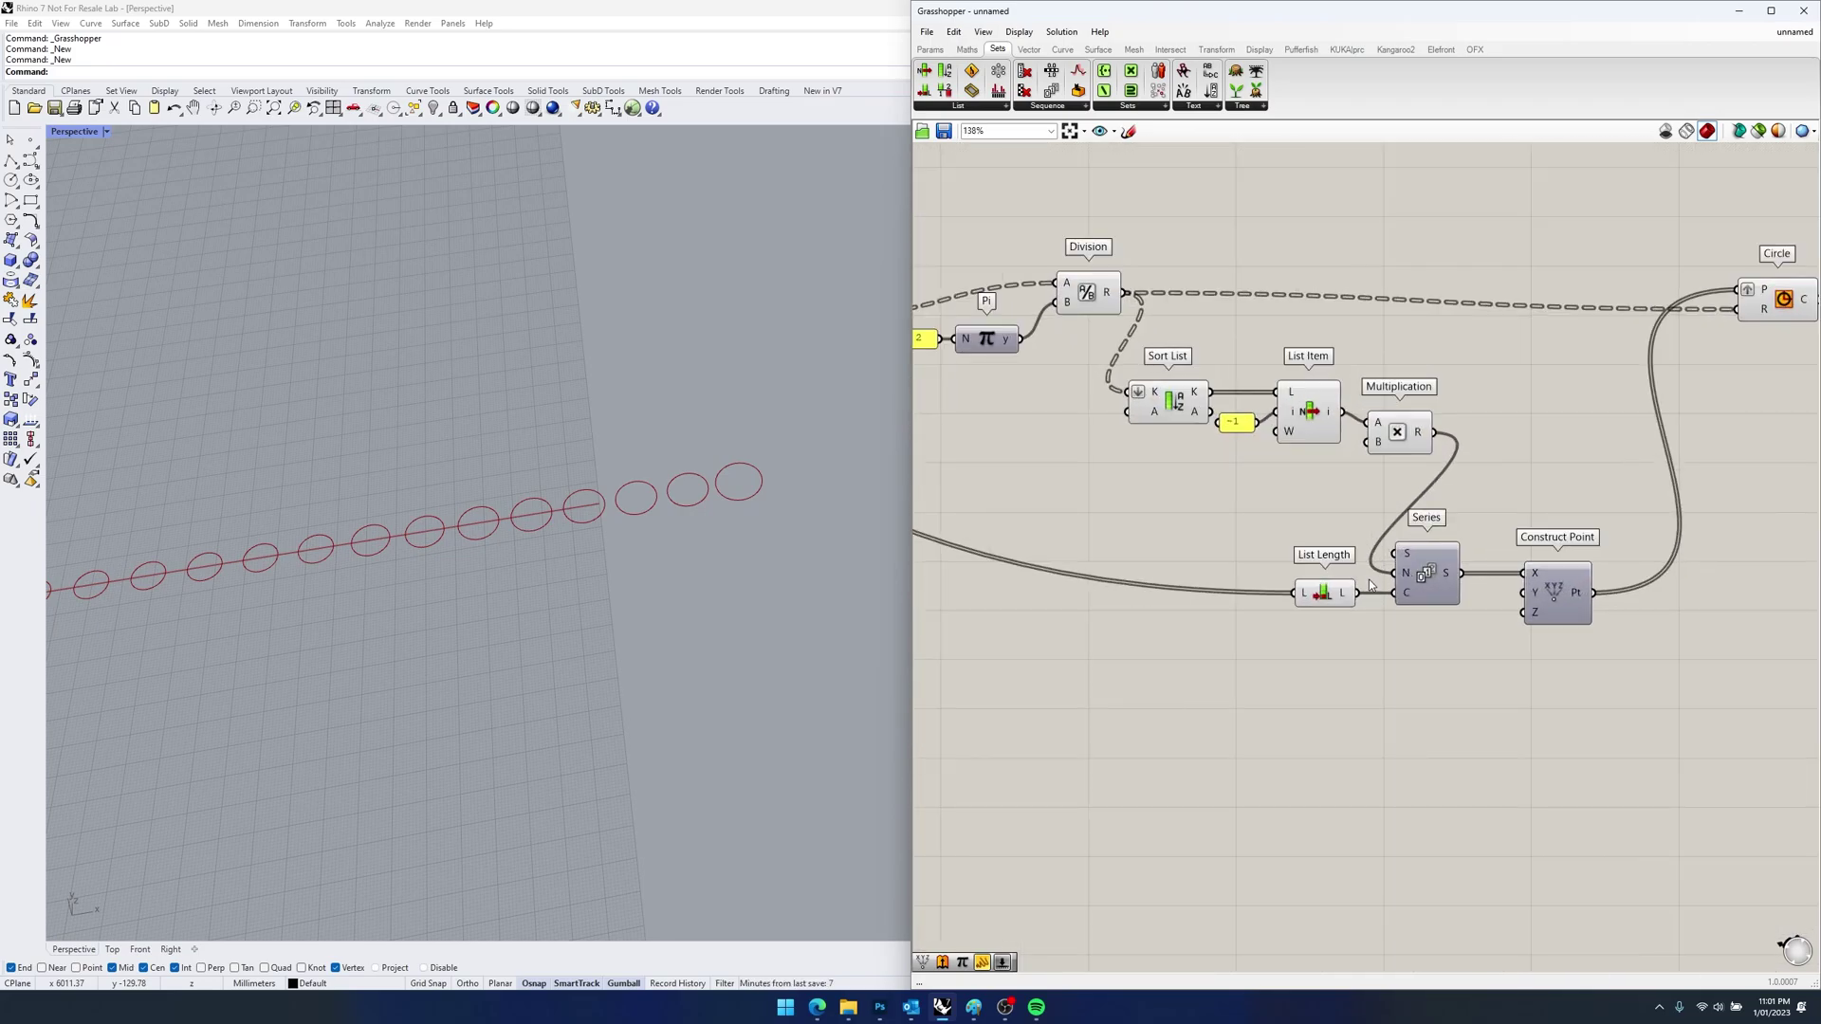
{"action": "right_click_drag", "start_coordinate": [204, 578], "coordinate": [921, 263]}
{"action": "scroll", "coordinate": [720, 402], "scroll_direction": "down", "scroll_amount": 5}
{"action": "right_click_drag", "start_coordinate": [654, 451], "coordinate": [734, 492]}
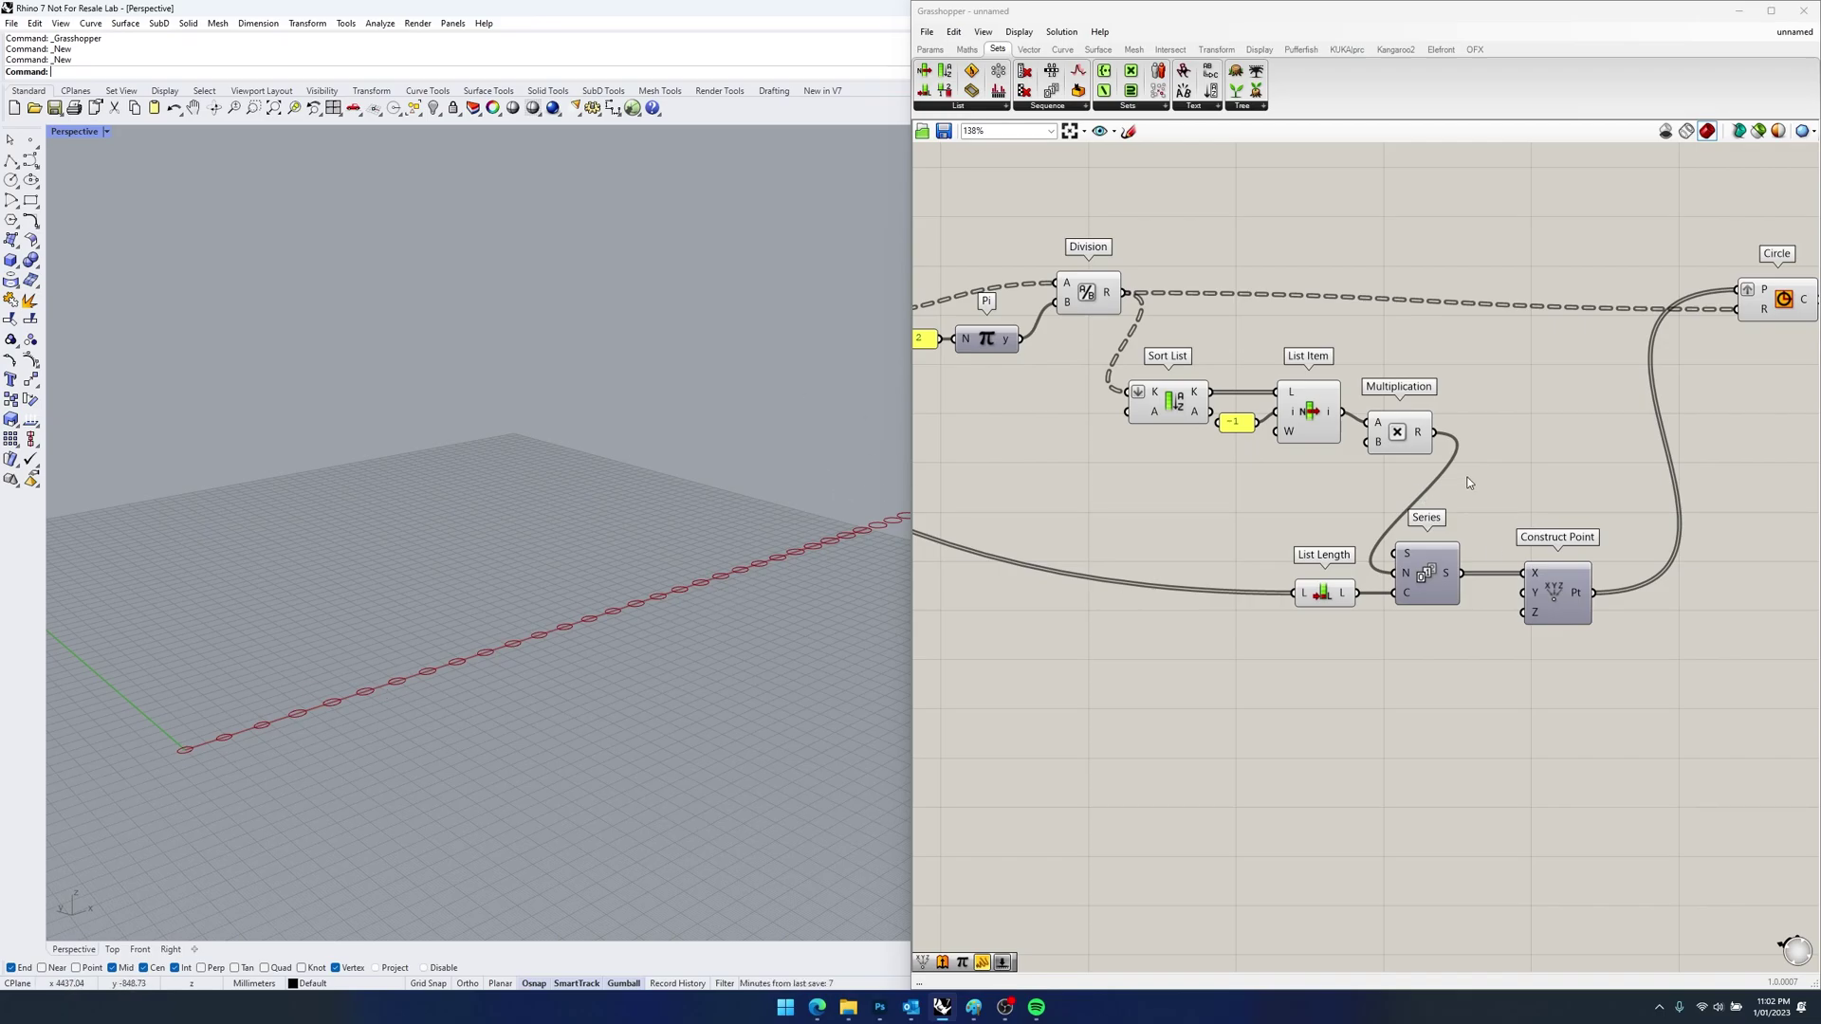
- Move List Length, Series and Construct Point to the right, and shift Circle right to tidy the wiring
{"action": "right_click_drag", "start_coordinate": [1605, 489], "coordinate": [1372, 511]}
{"action": "left_click_drag", "start_coordinate": [937, 688], "coordinate": [1413, 503]}
{"action": "left_click_drag", "start_coordinate": [1323, 625], "coordinate": [1532, 629]}
{"action": "left_click", "coordinate": [1431, 438]}
{"action": "left_click_drag", "start_coordinate": [1551, 325], "coordinate": [1684, 309]}
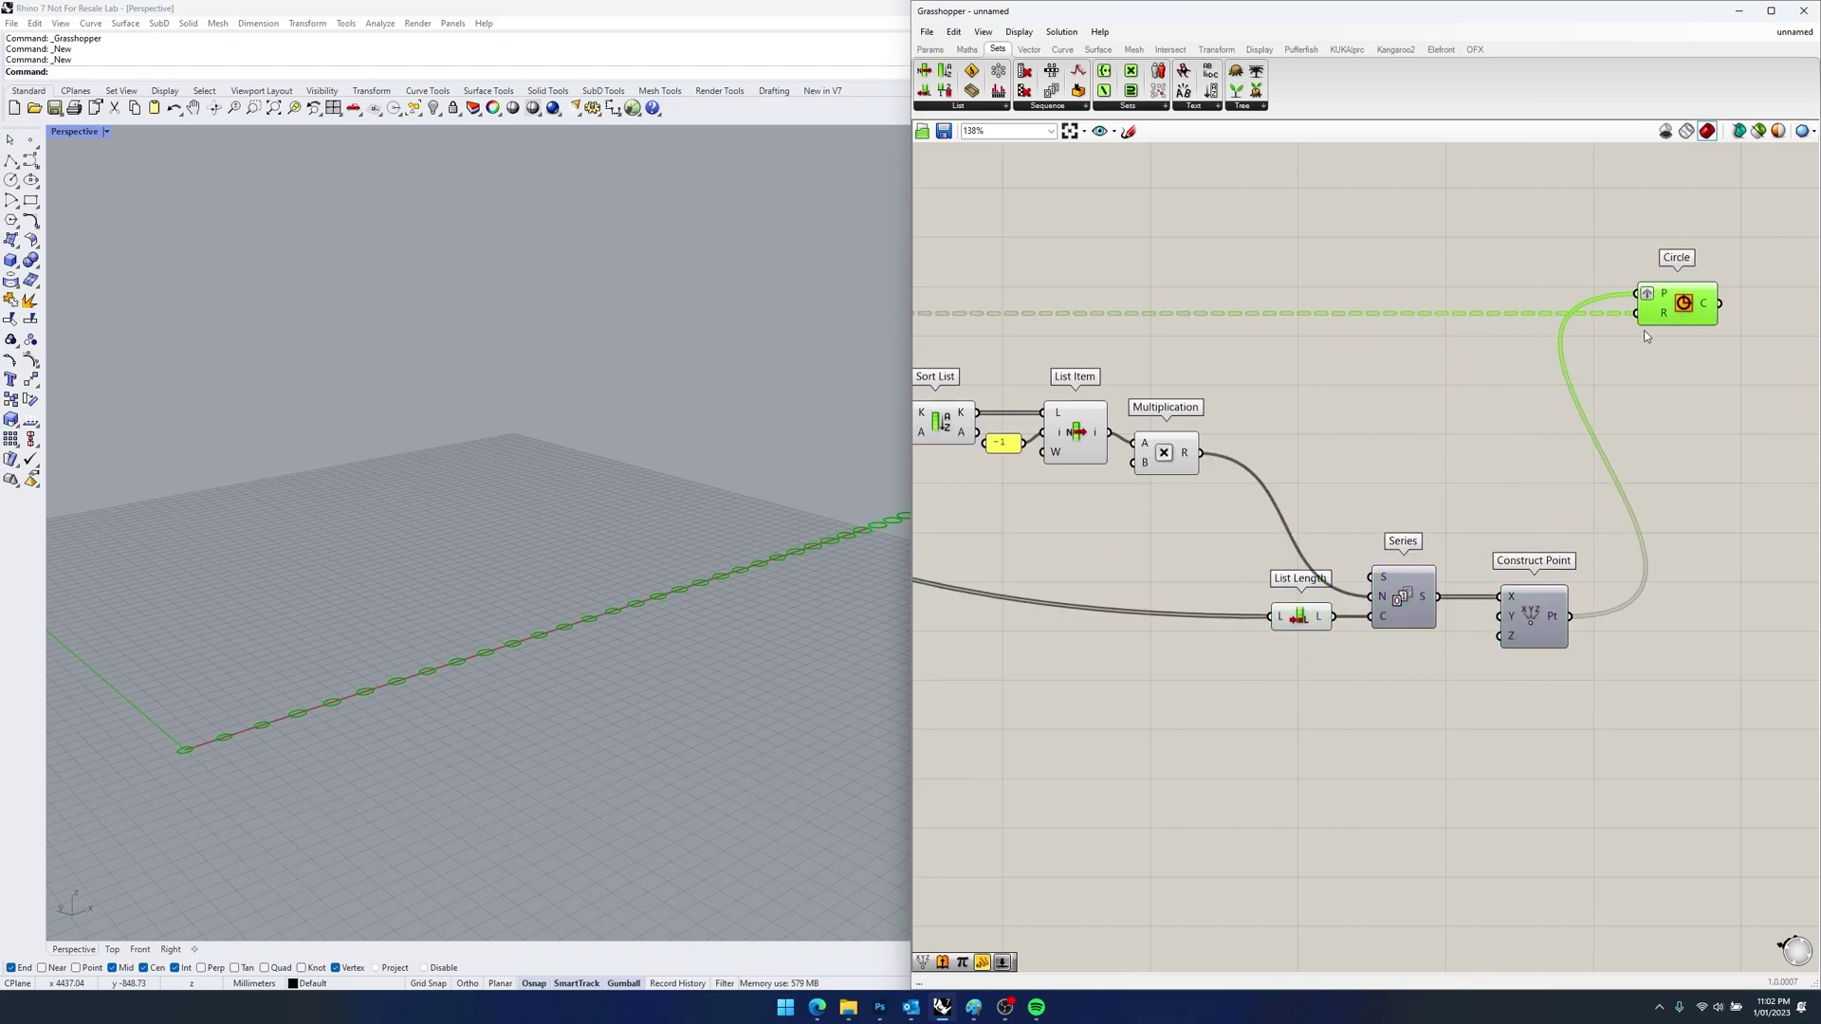
- Add an Extrude component after Circle and connect Circle's C output to its B input
{"action": "scroll", "coordinate": [1391, 383], "scroll_direction": "down", "scroll_amount": 3}
{"action": "right_click_drag", "start_coordinate": [1431, 422], "coordinate": [1307, 416]}
{"action": "double_click", "coordinate": [1509, 365]}
{"action": "type", "text": "5"}
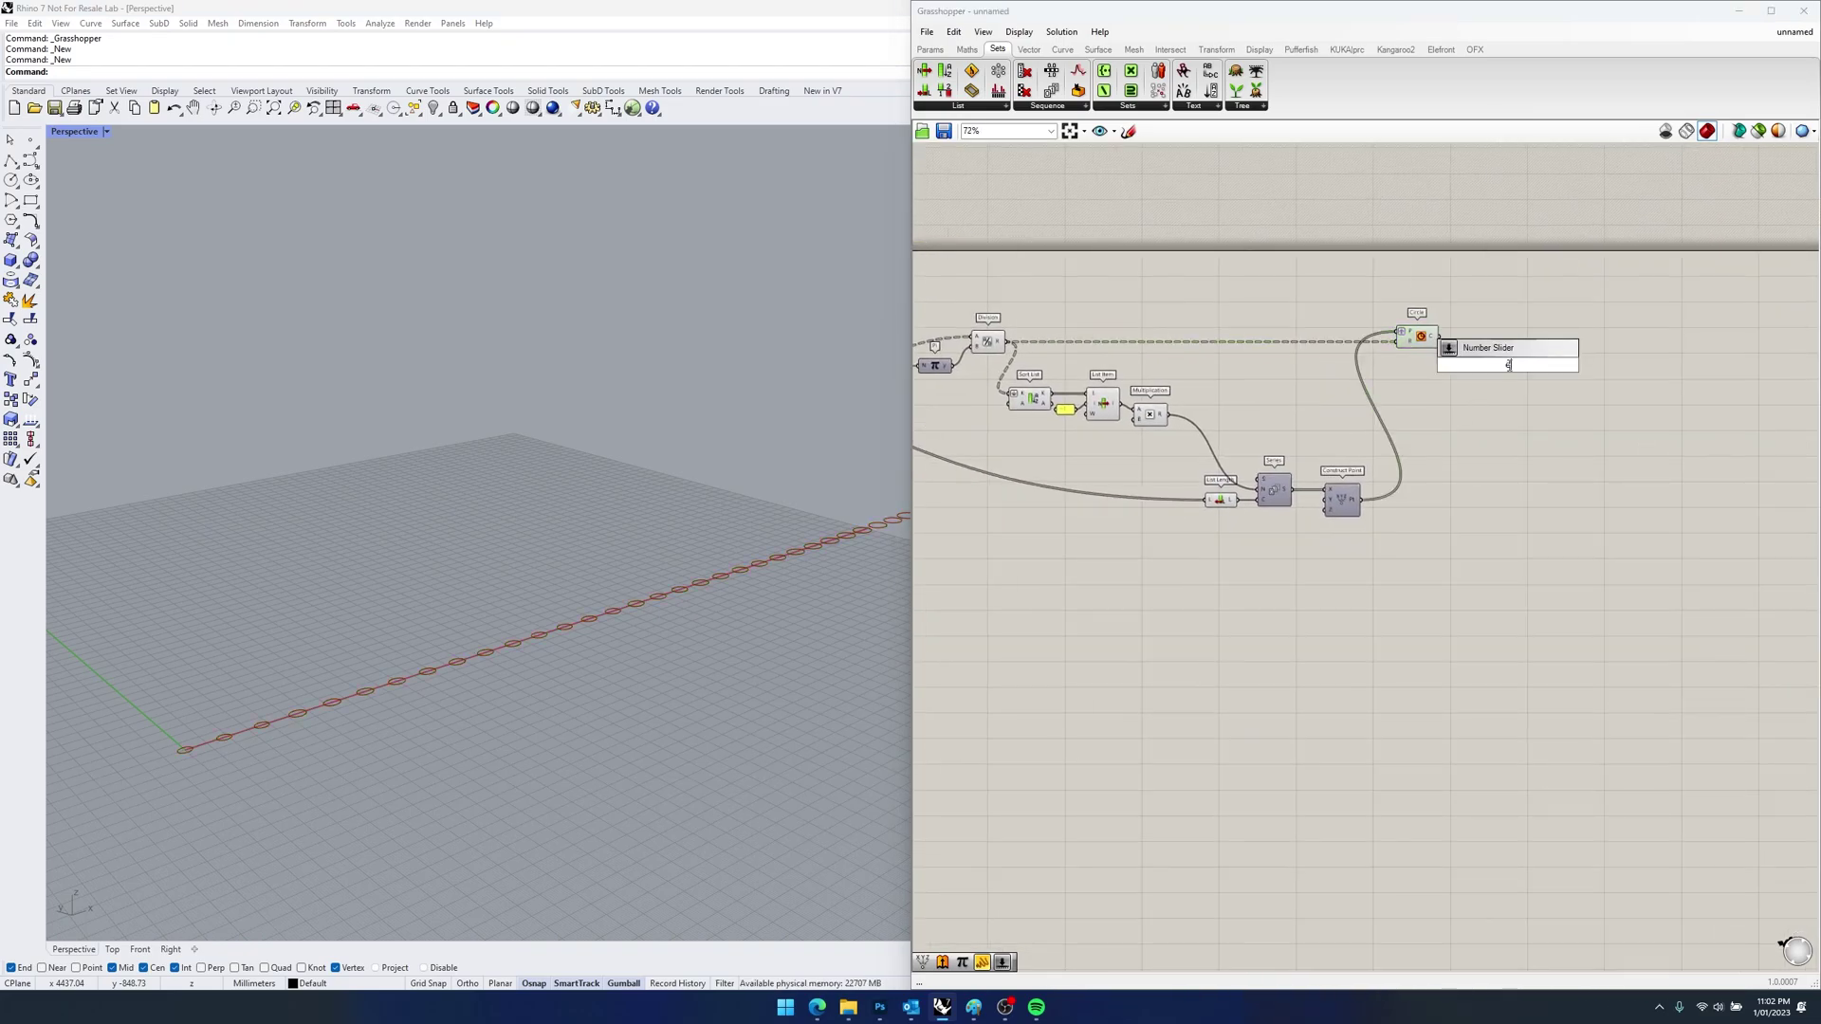
{"action": "type", "text": "xtr"}
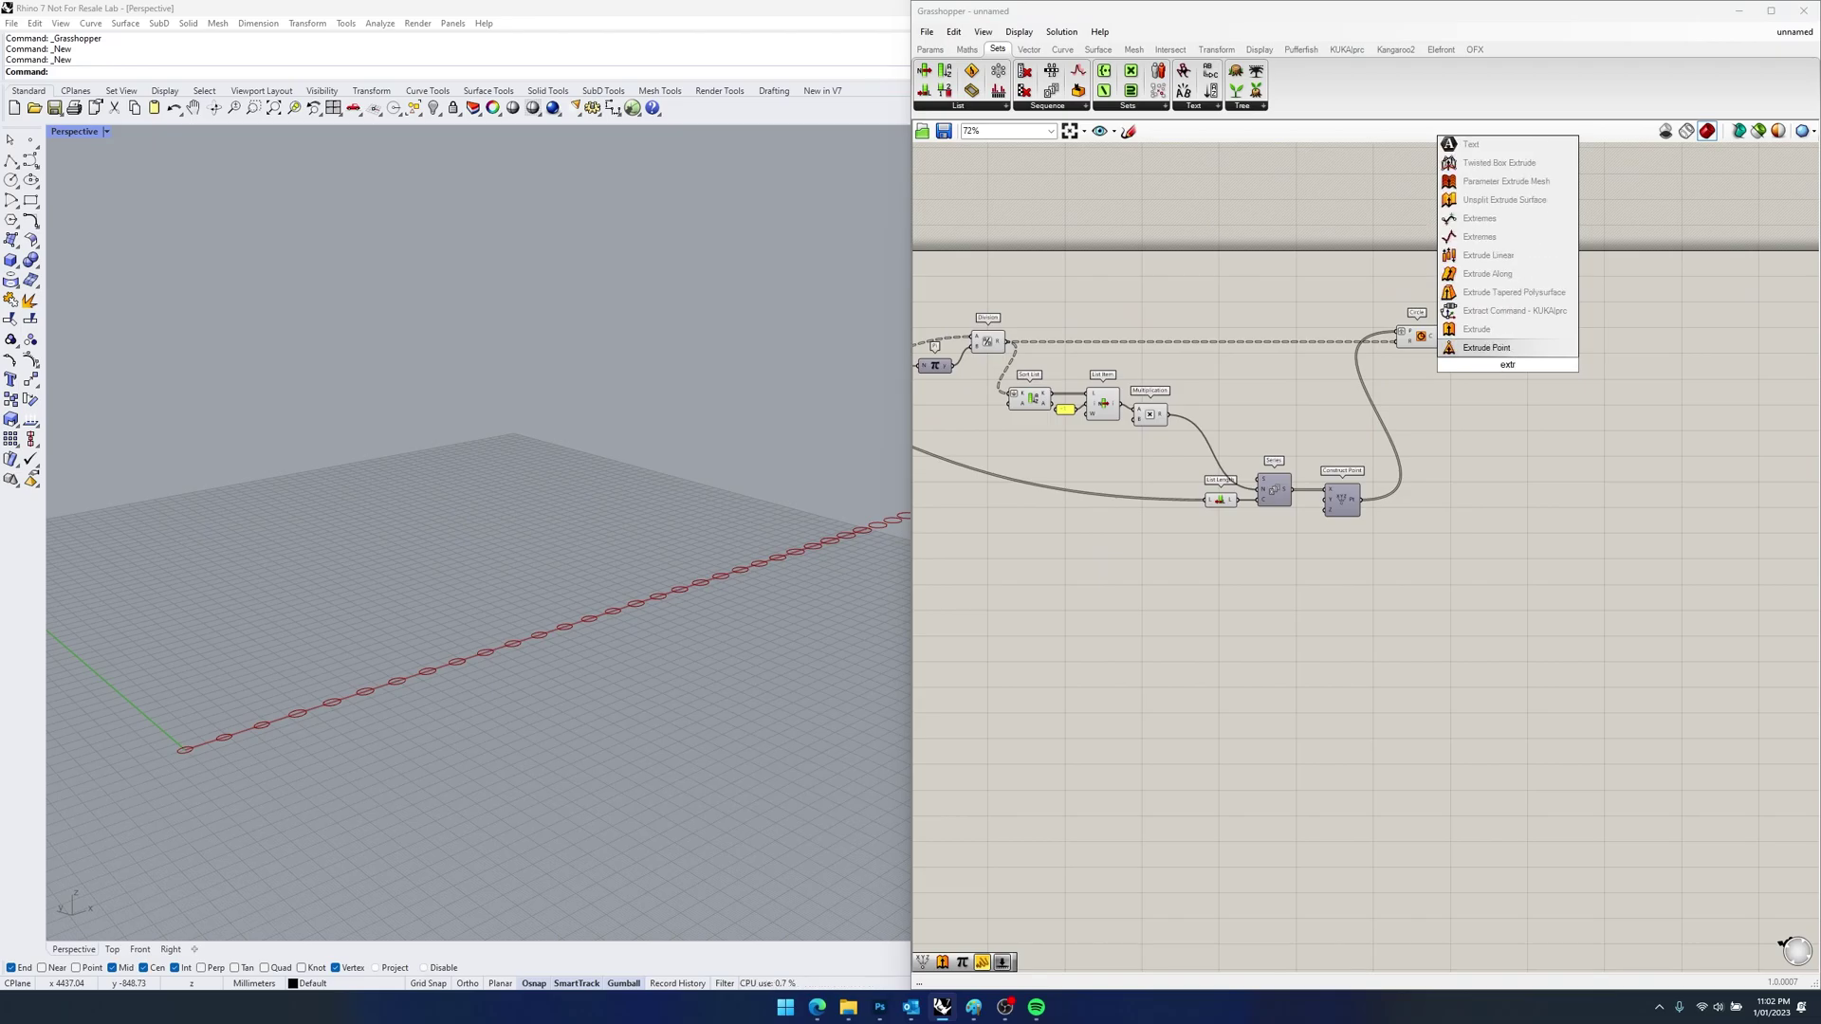
{"action": "left_click", "coordinate": [1499, 332]}
{"action": "scroll", "coordinate": [1551, 364], "scroll_direction": "up", "scroll_amount": 4}
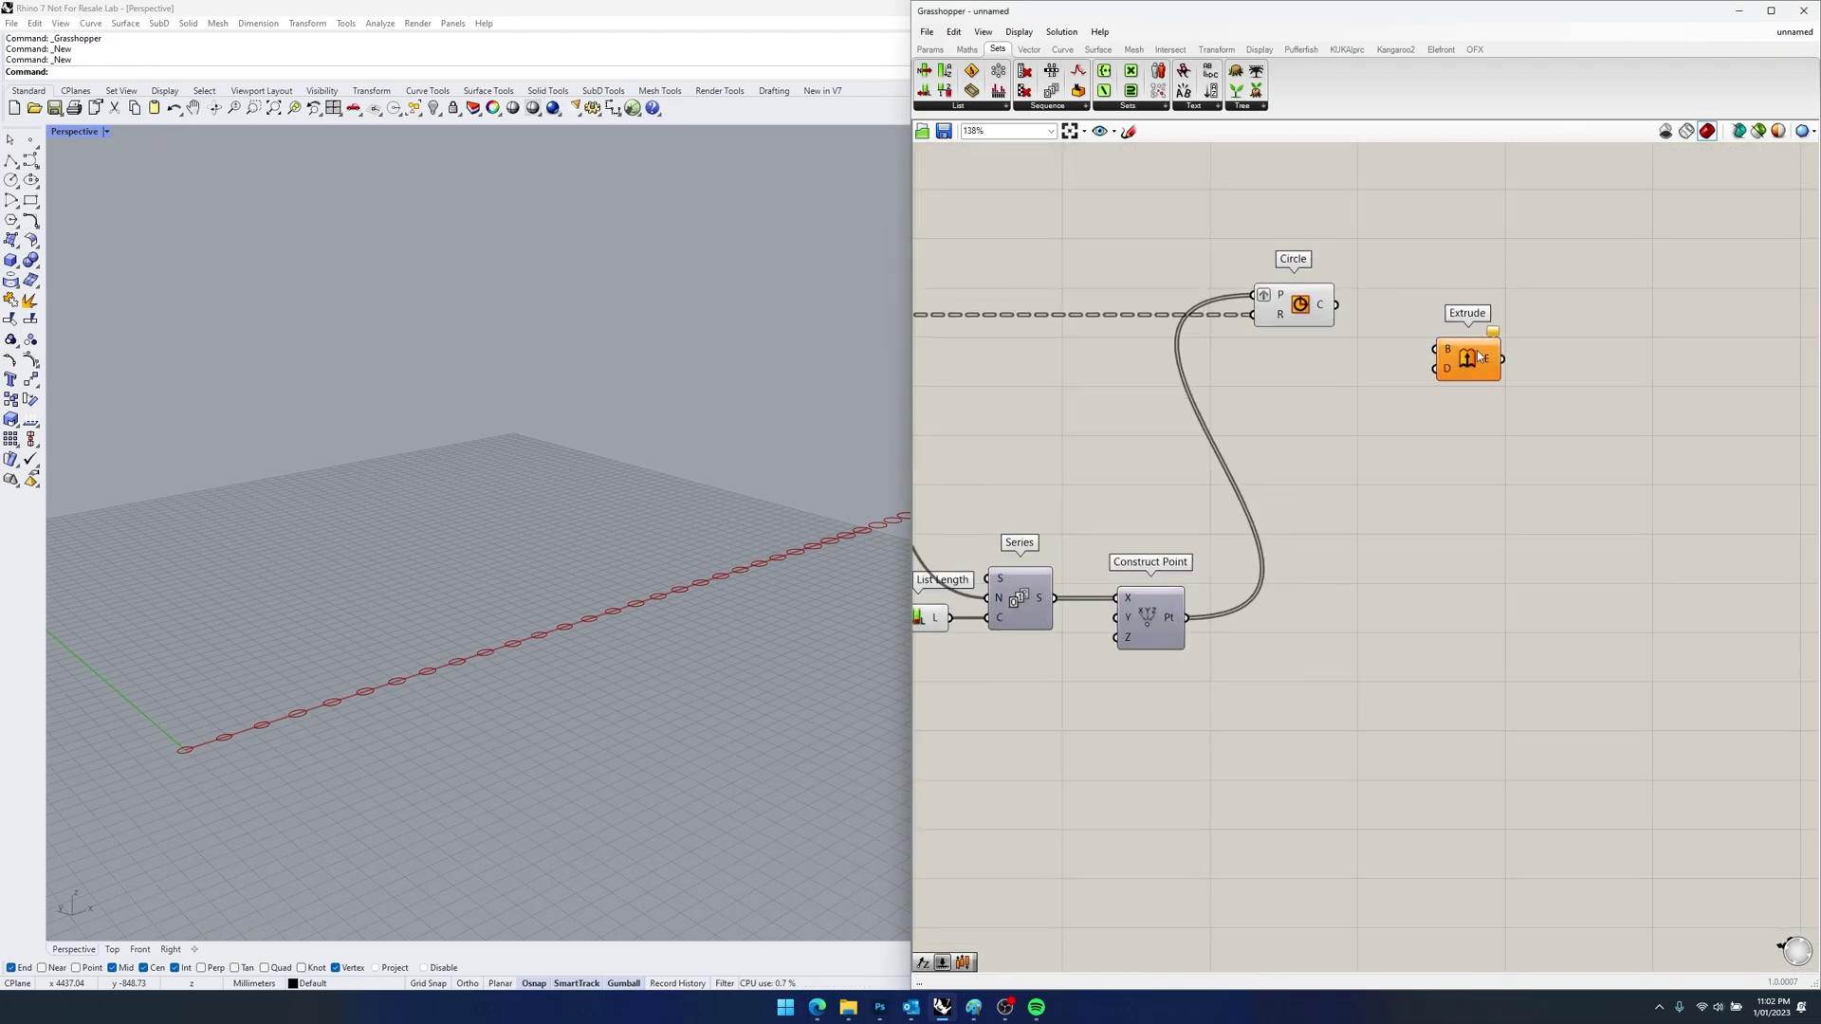
{"action": "left_click_drag", "start_coordinate": [1336, 305], "coordinate": [1500, 382]}
- Try to connect the 304.8 Multiplication result directly to the Extrude component's D input
{"action": "right_click_drag", "start_coordinate": [1284, 408], "coordinate": [1639, 346]}
{"action": "scroll", "coordinate": [1614, 349], "scroll_direction": "down", "scroll_amount": 2}
{"action": "right_click_drag", "start_coordinate": [1340, 344], "coordinate": [1421, 338]}
{"action": "right_click_drag", "start_coordinate": [978, 356], "coordinate": [1116, 366]}
{"action": "left_click", "coordinate": [1113, 329]}
{"action": "scroll", "coordinate": [1117, 367], "scroll_direction": "down", "scroll_amount": 2}
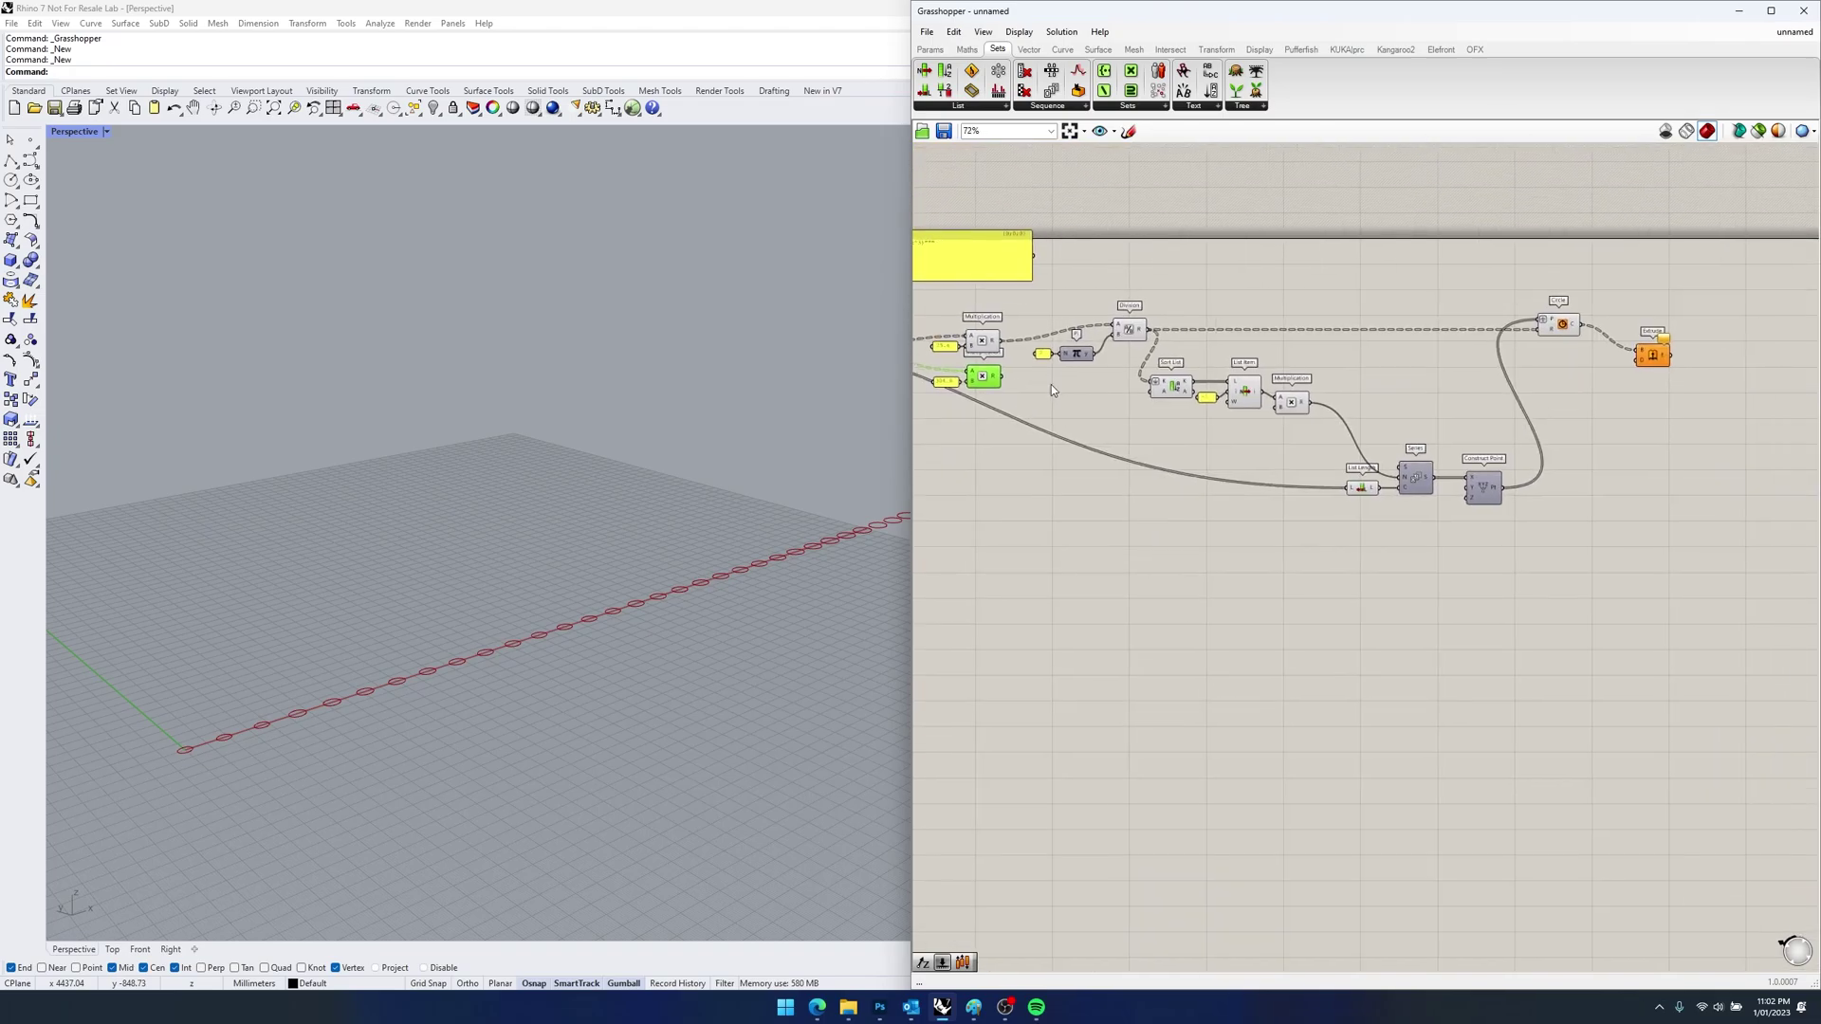
{"action": "left_click_drag", "start_coordinate": [1003, 377], "coordinate": [1641, 366]}
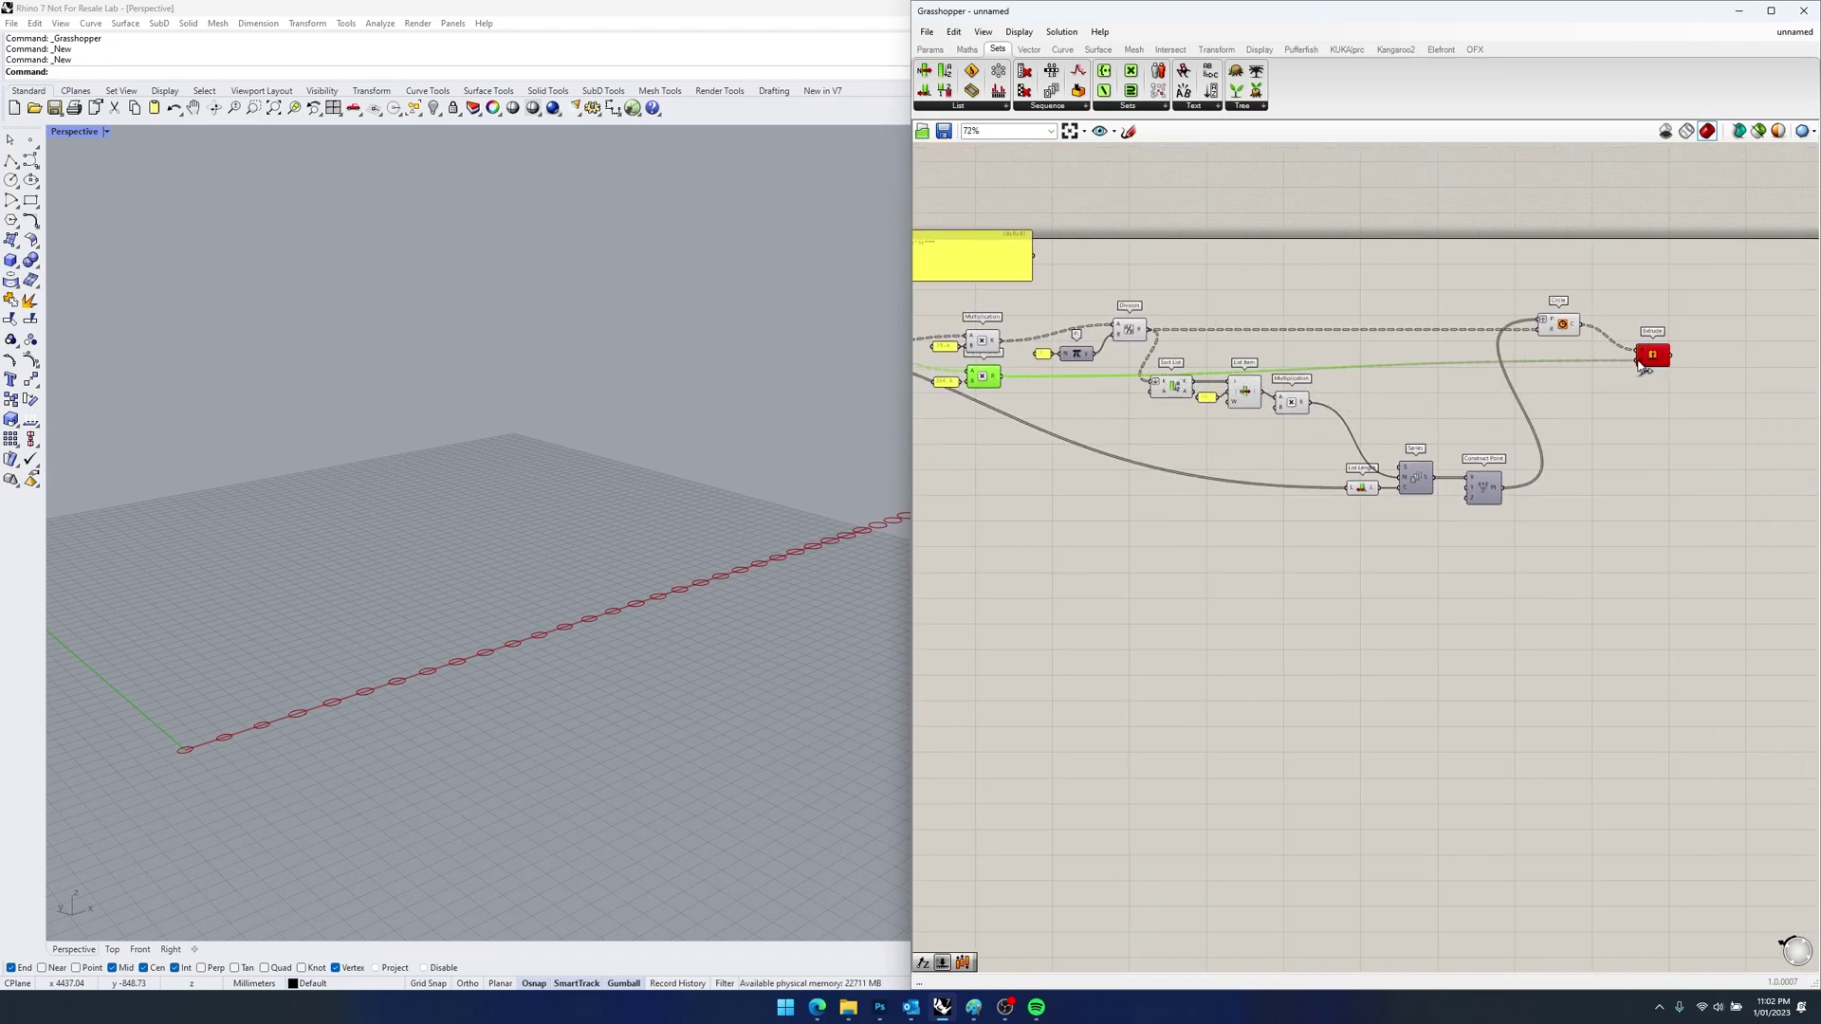
- Add a Unit Z component below Circle and connect its V output to Extrude's D input, replacing the existing wire
{"action": "double_click", "coordinate": [1583, 384]}
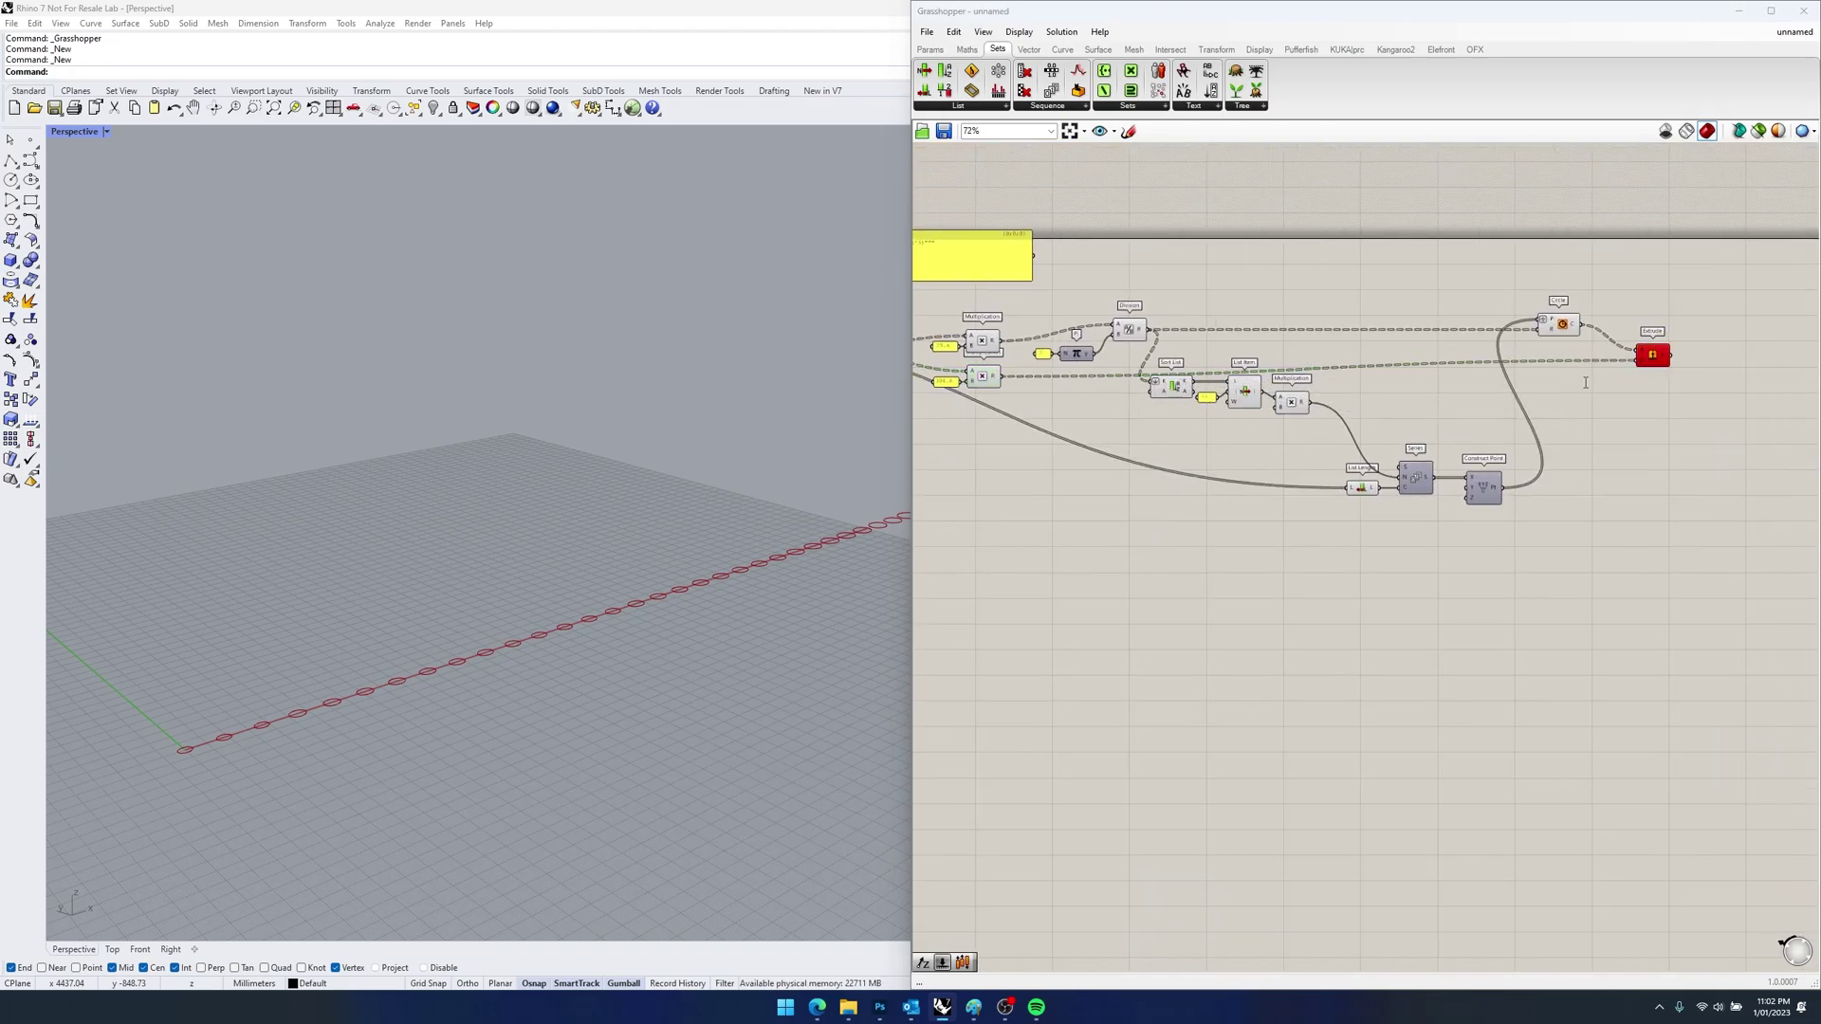
{"action": "type", "text": "z"}
{"action": "key", "text": "Return"}
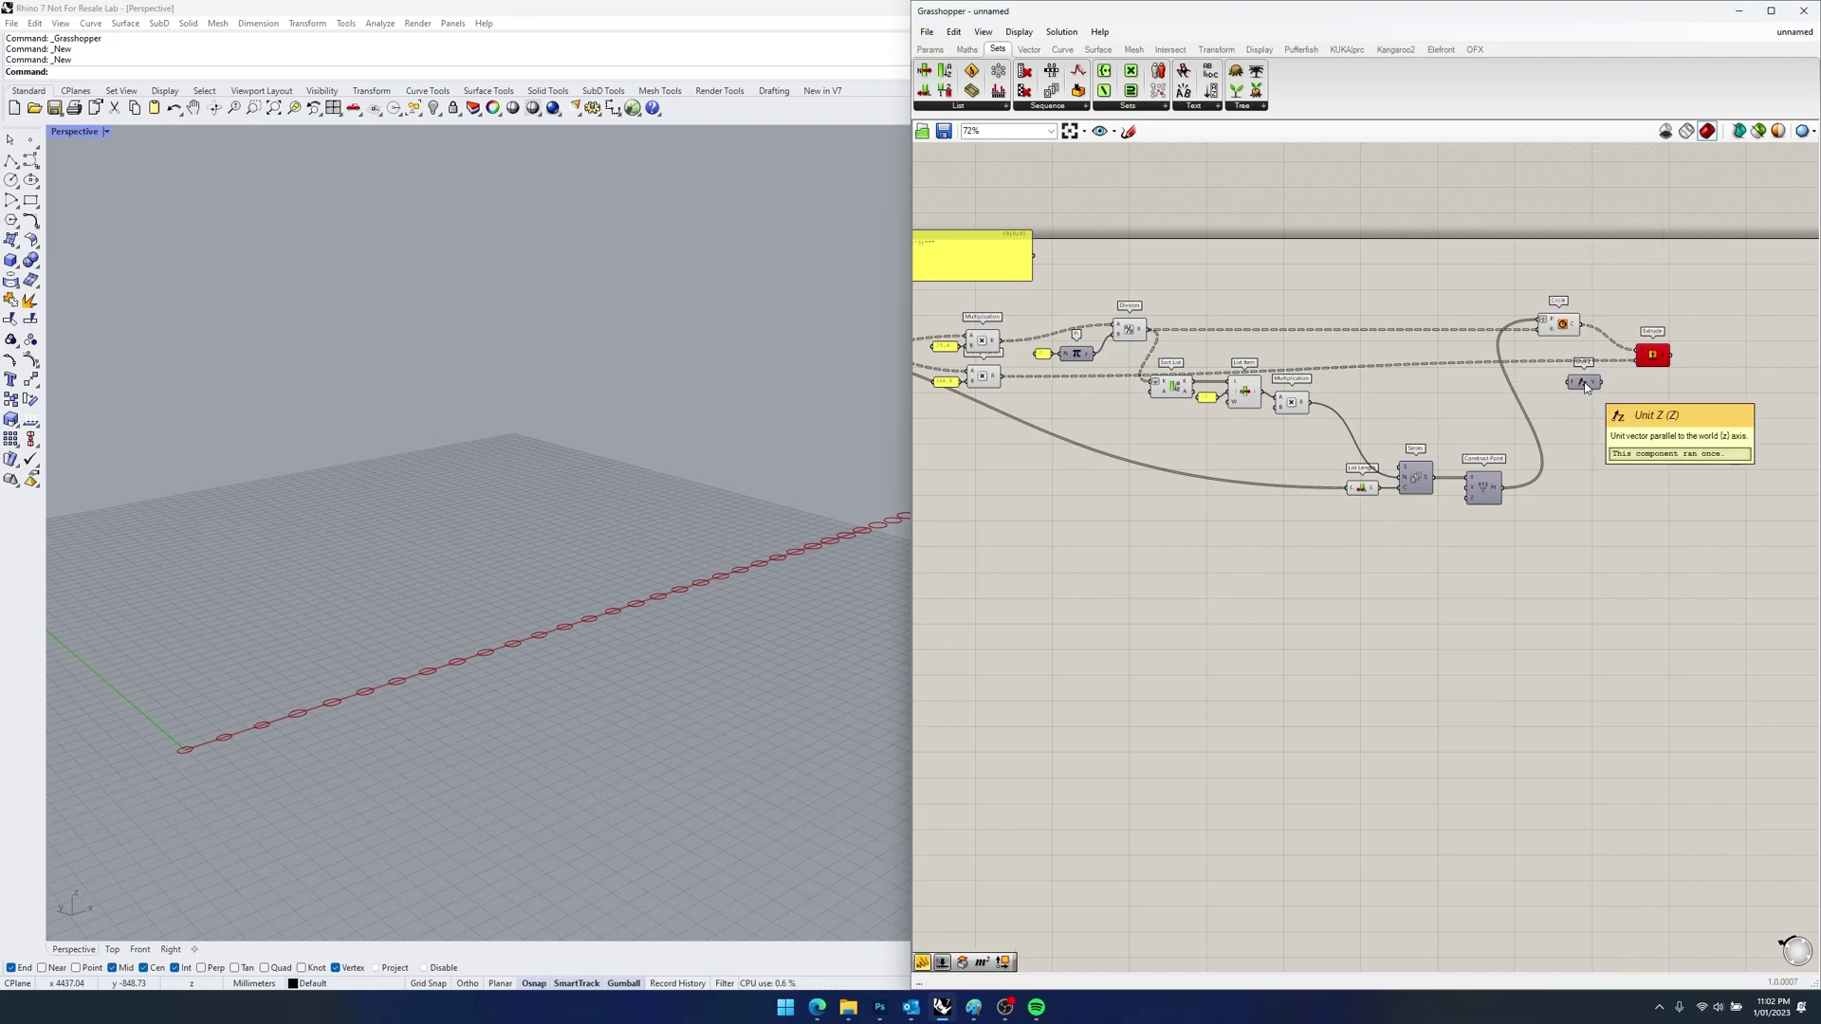
{"action": "scroll", "coordinate": [1586, 387], "scroll_direction": "up", "scroll_amount": 3}
{"action": "left_click_drag", "start_coordinate": [1612, 383], "coordinate": [1676, 344]}
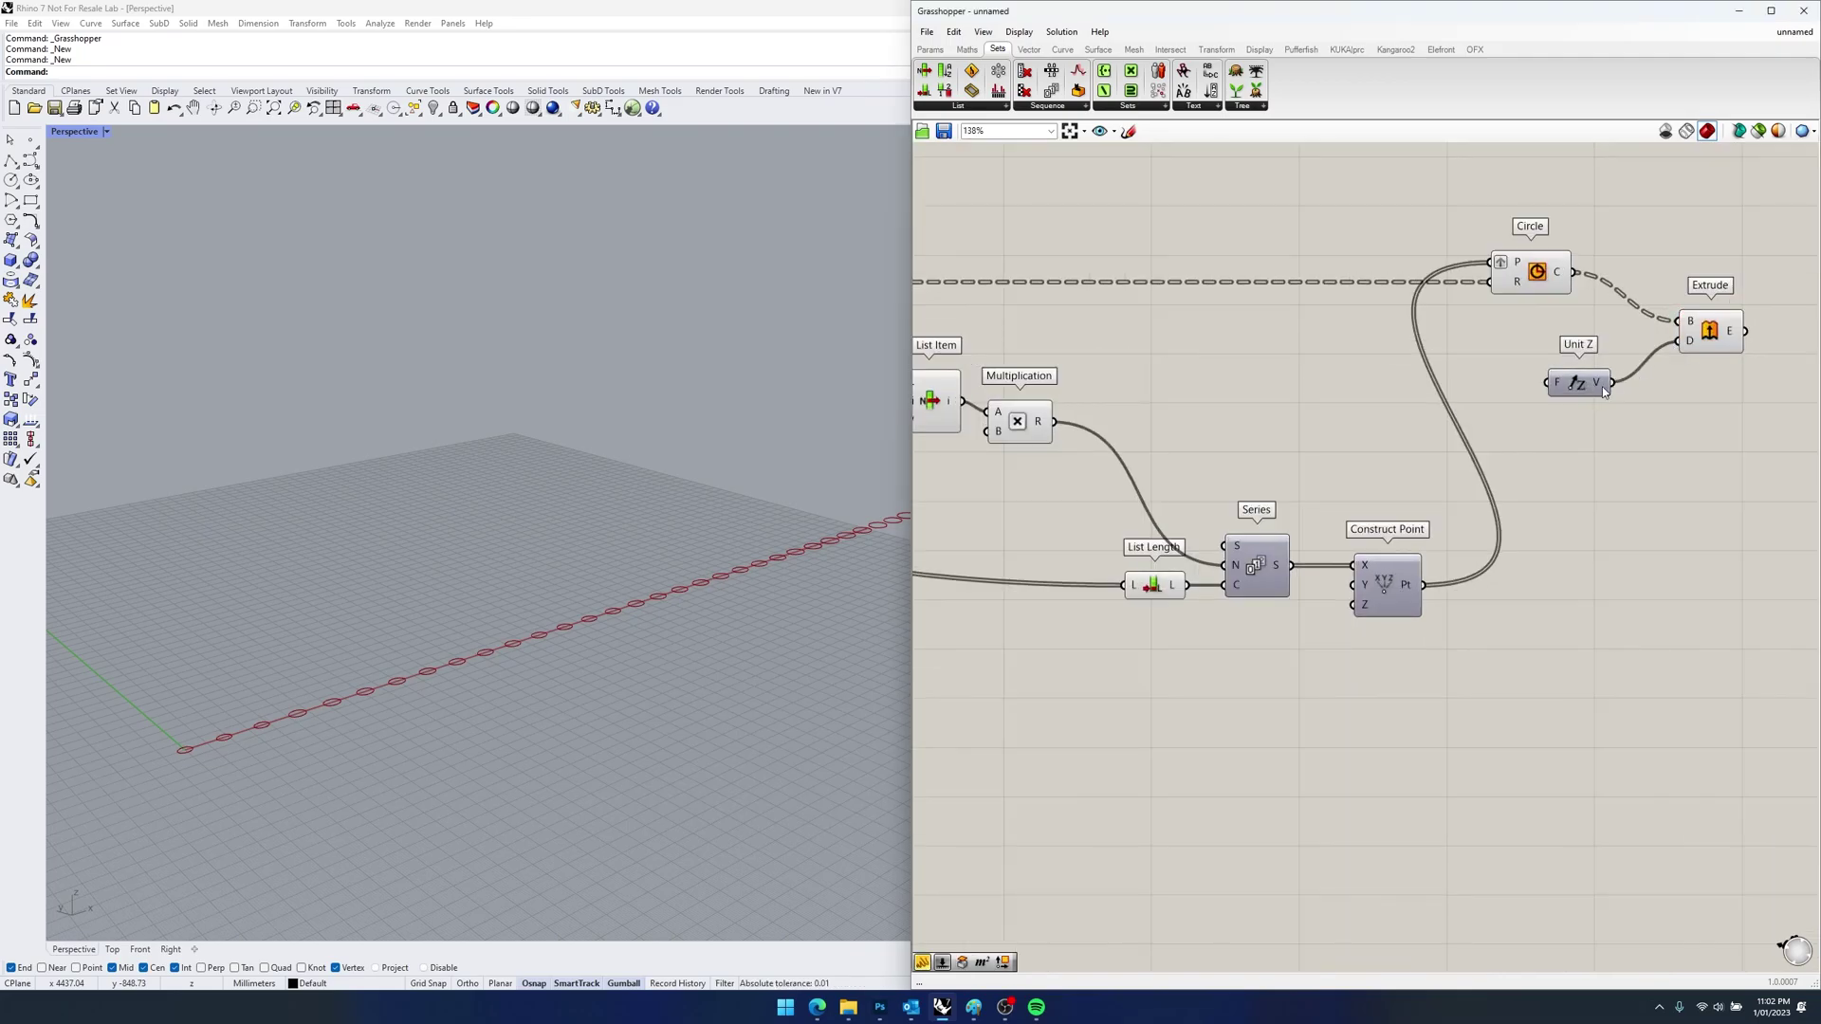
- Connect the 304.8 Multiplication result to Unit Z's F input and check the extruded heights in the viewport
{"action": "scroll", "coordinate": [1240, 399], "scroll_direction": "down", "scroll_amount": 3}
{"action": "right_click_drag", "start_coordinate": [1243, 395], "coordinate": [1421, 367]}
{"action": "left_click_drag", "start_coordinate": [940, 356], "coordinate": [1607, 362]}
{"action": "right_click_drag", "start_coordinate": [1745, 384], "coordinate": [1432, 396]}
{"action": "right_click_drag", "start_coordinate": [711, 357], "coordinate": [674, 702], "text": "shift"}
{"action": "scroll", "coordinate": [711, 395], "scroll_direction": "down", "scroll_amount": 8}
{"action": "right_click_drag", "start_coordinate": [744, 593], "coordinate": [729, 683], "text": "shift"}
{"action": "scroll", "coordinate": [728, 682], "scroll_direction": "down", "scroll_amount": 5}
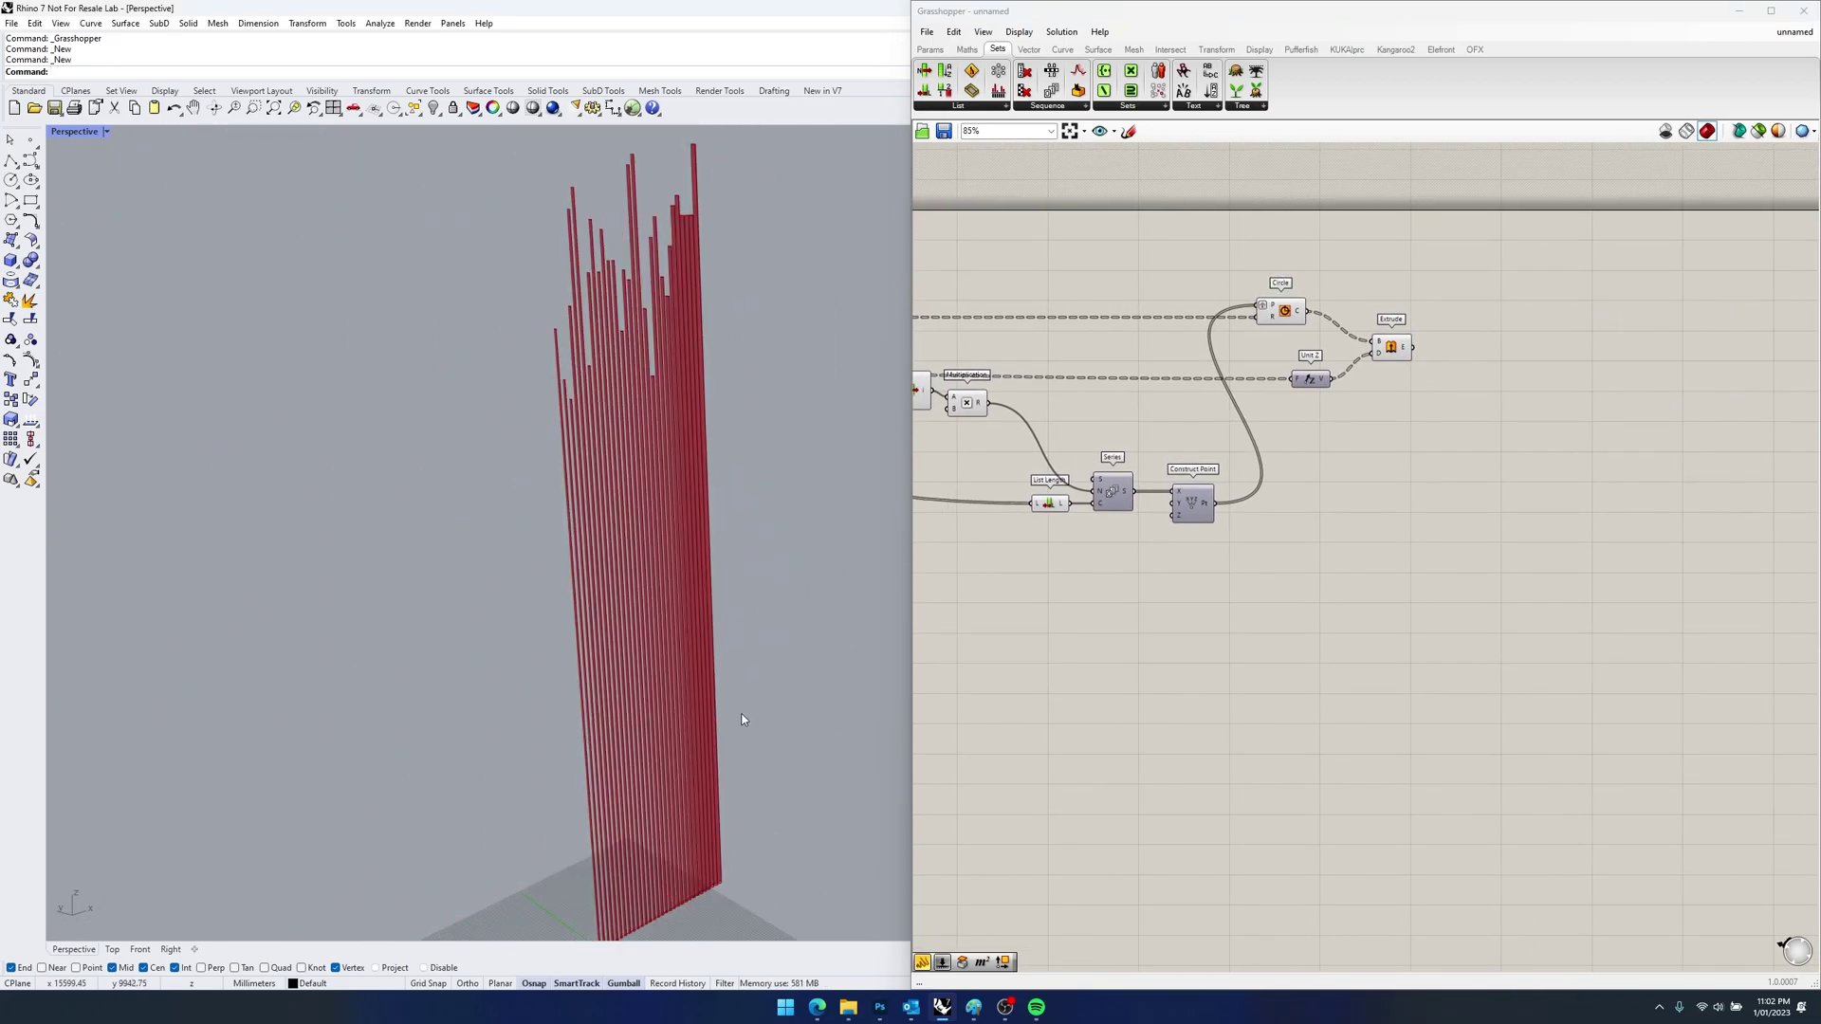
{"action": "right_click_drag", "start_coordinate": [643, 605], "coordinate": [702, 597]}
- Move the Unit Z component slightly up, closer to Extrude
{"action": "left_click", "coordinate": [1311, 381]}
{"action": "left_click_drag", "start_coordinate": [1312, 380], "coordinate": [1326, 356]}
{"action": "right_click_drag", "start_coordinate": [1026, 405], "coordinate": [1313, 393]}
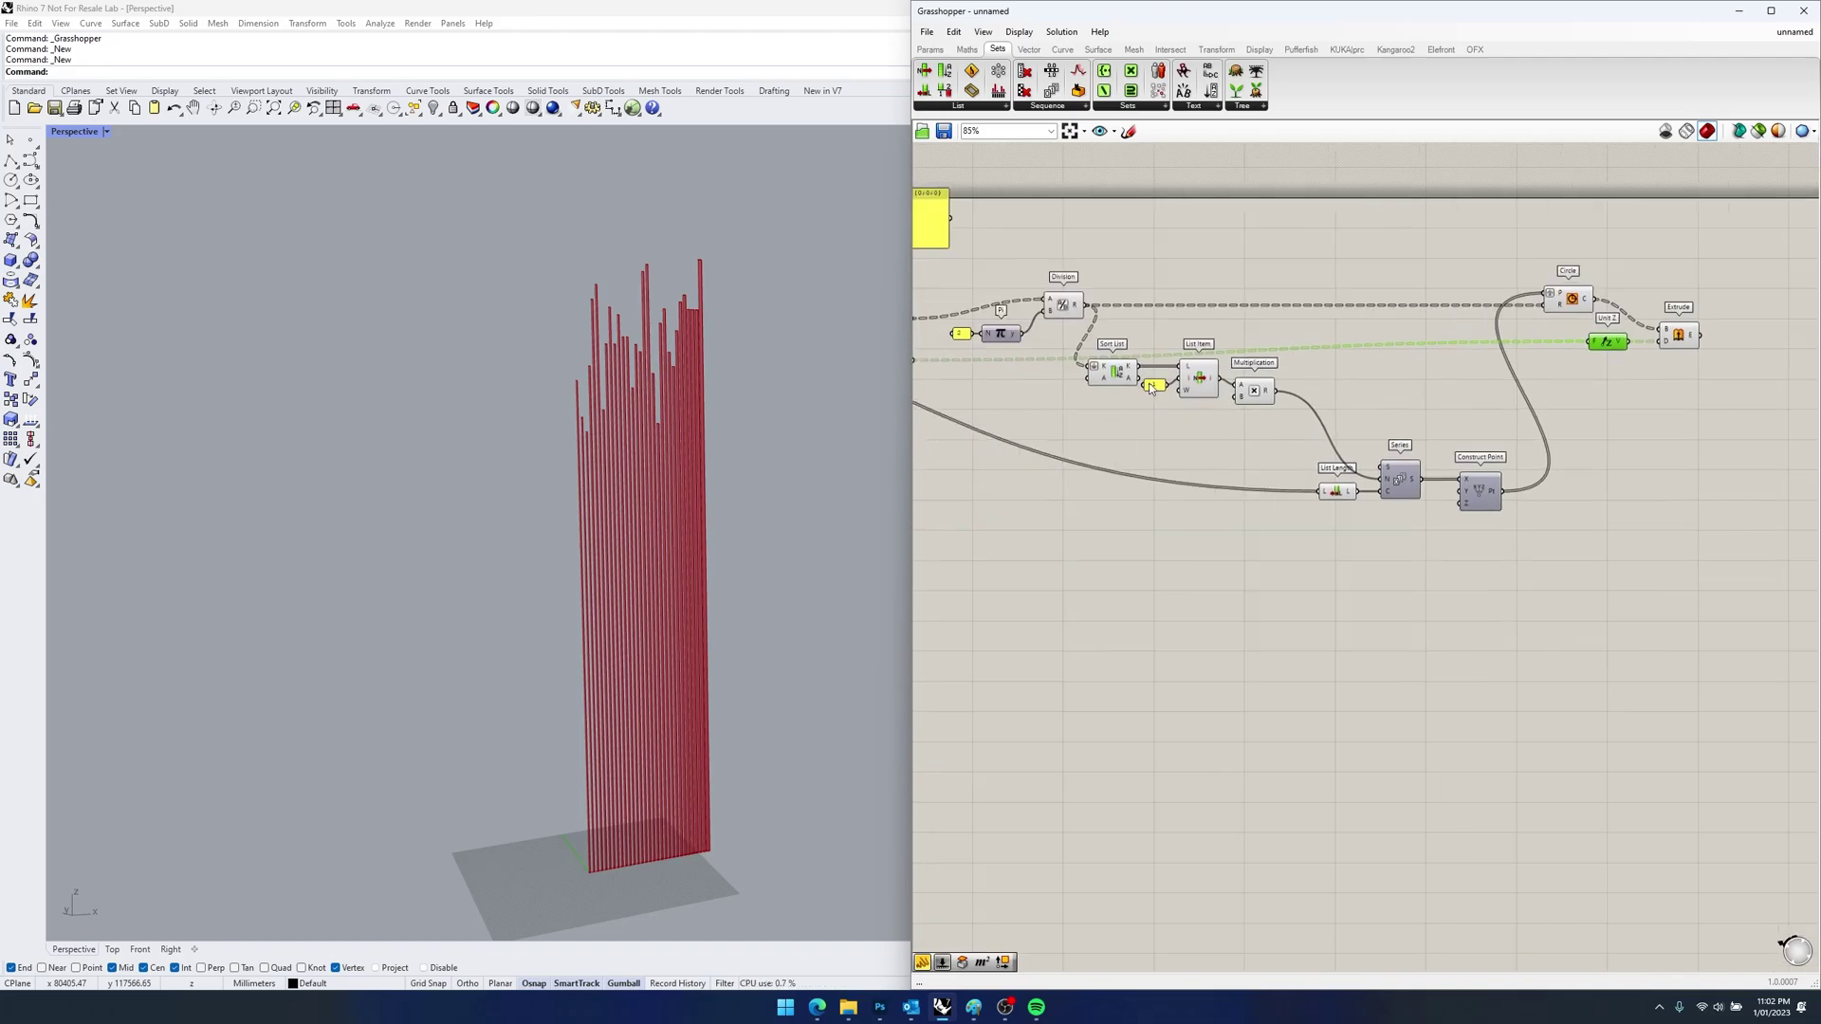
- Move the Circle, Unit Z and Extrude components down together, placing them just after Construct Point
{"action": "scroll", "coordinate": [1402, 399], "scroll_direction": "down", "scroll_amount": 4}
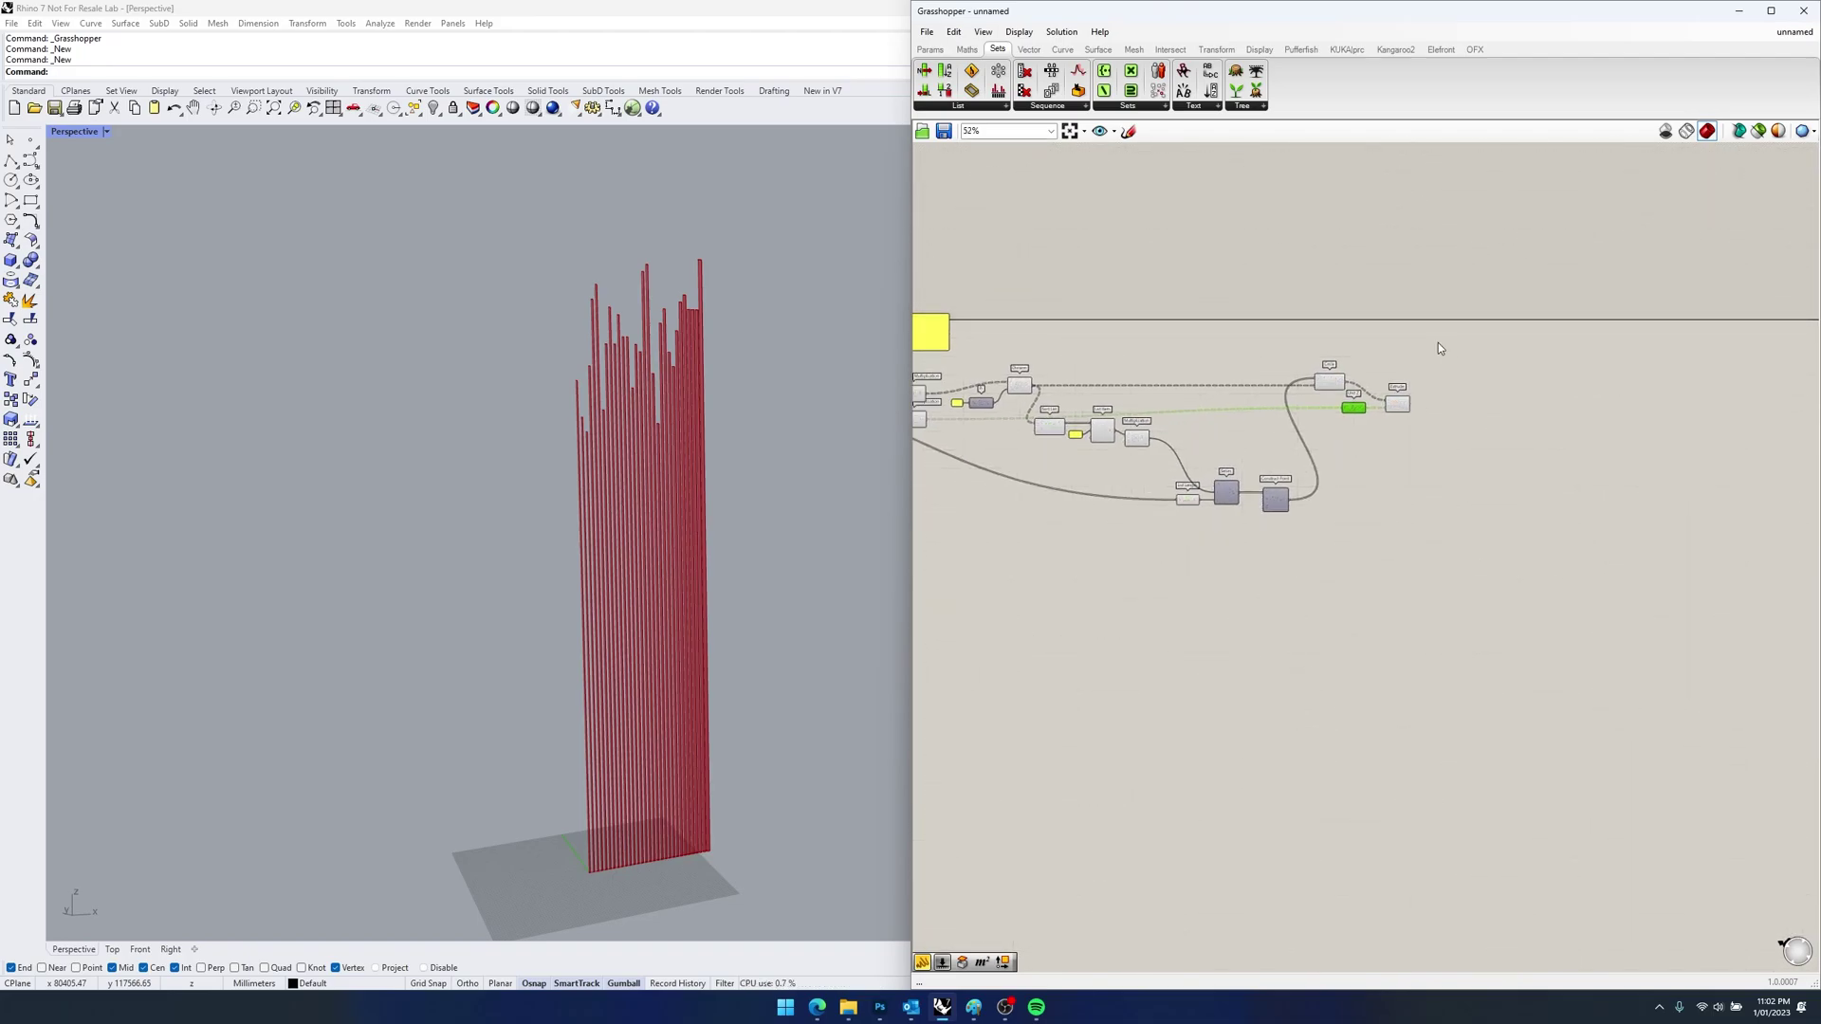
{"action": "left_click_drag", "start_coordinate": [1438, 343], "coordinate": [1254, 421]}
{"action": "left_click_drag", "start_coordinate": [1397, 404], "coordinate": [1415, 526]}
{"action": "right_click_drag", "start_coordinate": [867, 438], "coordinate": [791, 446]}
{"action": "left_click", "coordinate": [1325, 602]}
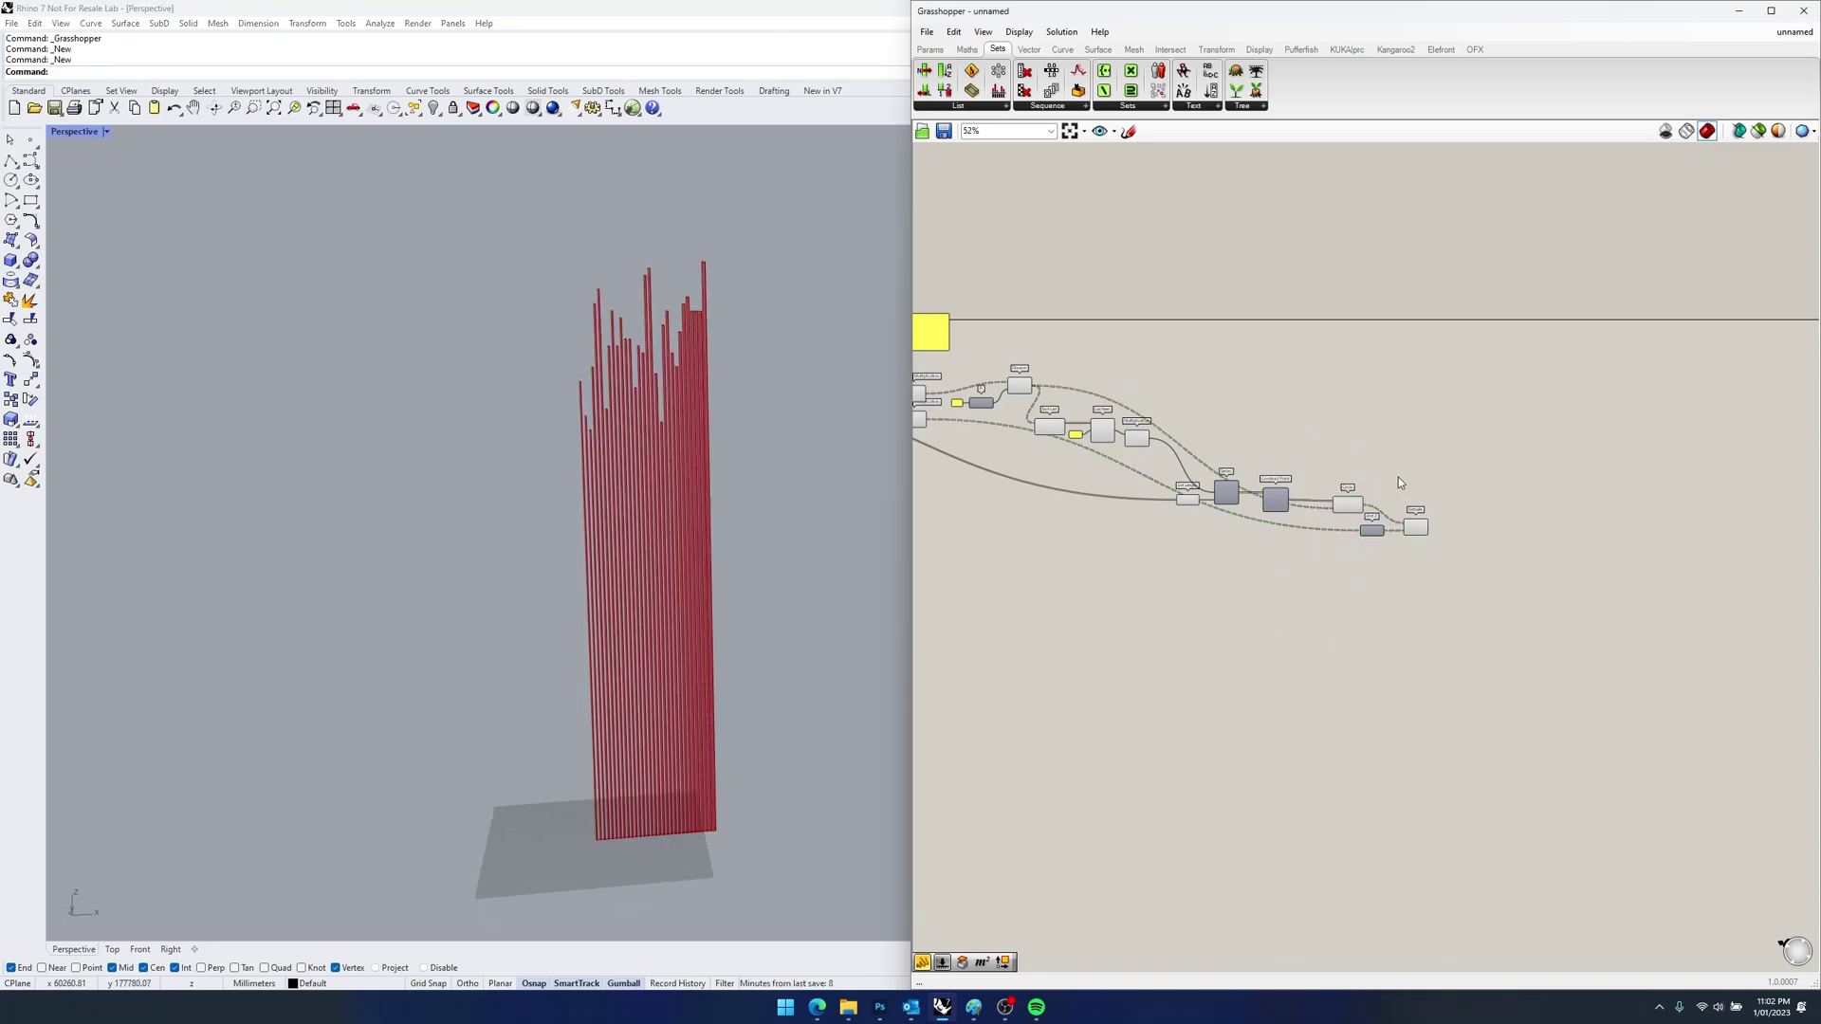
- Move the group of components from List Length through Extrude up in line with the Division component
{"action": "scroll", "coordinate": [1403, 479], "scroll_direction": "up", "scroll_amount": 4}
{"action": "left_click_drag", "start_coordinate": [1414, 617], "coordinate": [882, 443]}
{"action": "scroll", "coordinate": [1181, 362], "scroll_direction": "down", "scroll_amount": 4}
{"action": "left_click_drag", "start_coordinate": [1454, 485], "coordinate": [1437, 389]}
{"action": "left_click", "coordinate": [1594, 447]}
- Add a Custom Preview component after Extrude and connect Extrude's E output to its G input
{"action": "right_click_drag", "start_coordinate": [1609, 439], "coordinate": [1421, 464]}
{"action": "scroll", "coordinate": [1422, 464], "scroll_direction": "up", "scroll_amount": 6}
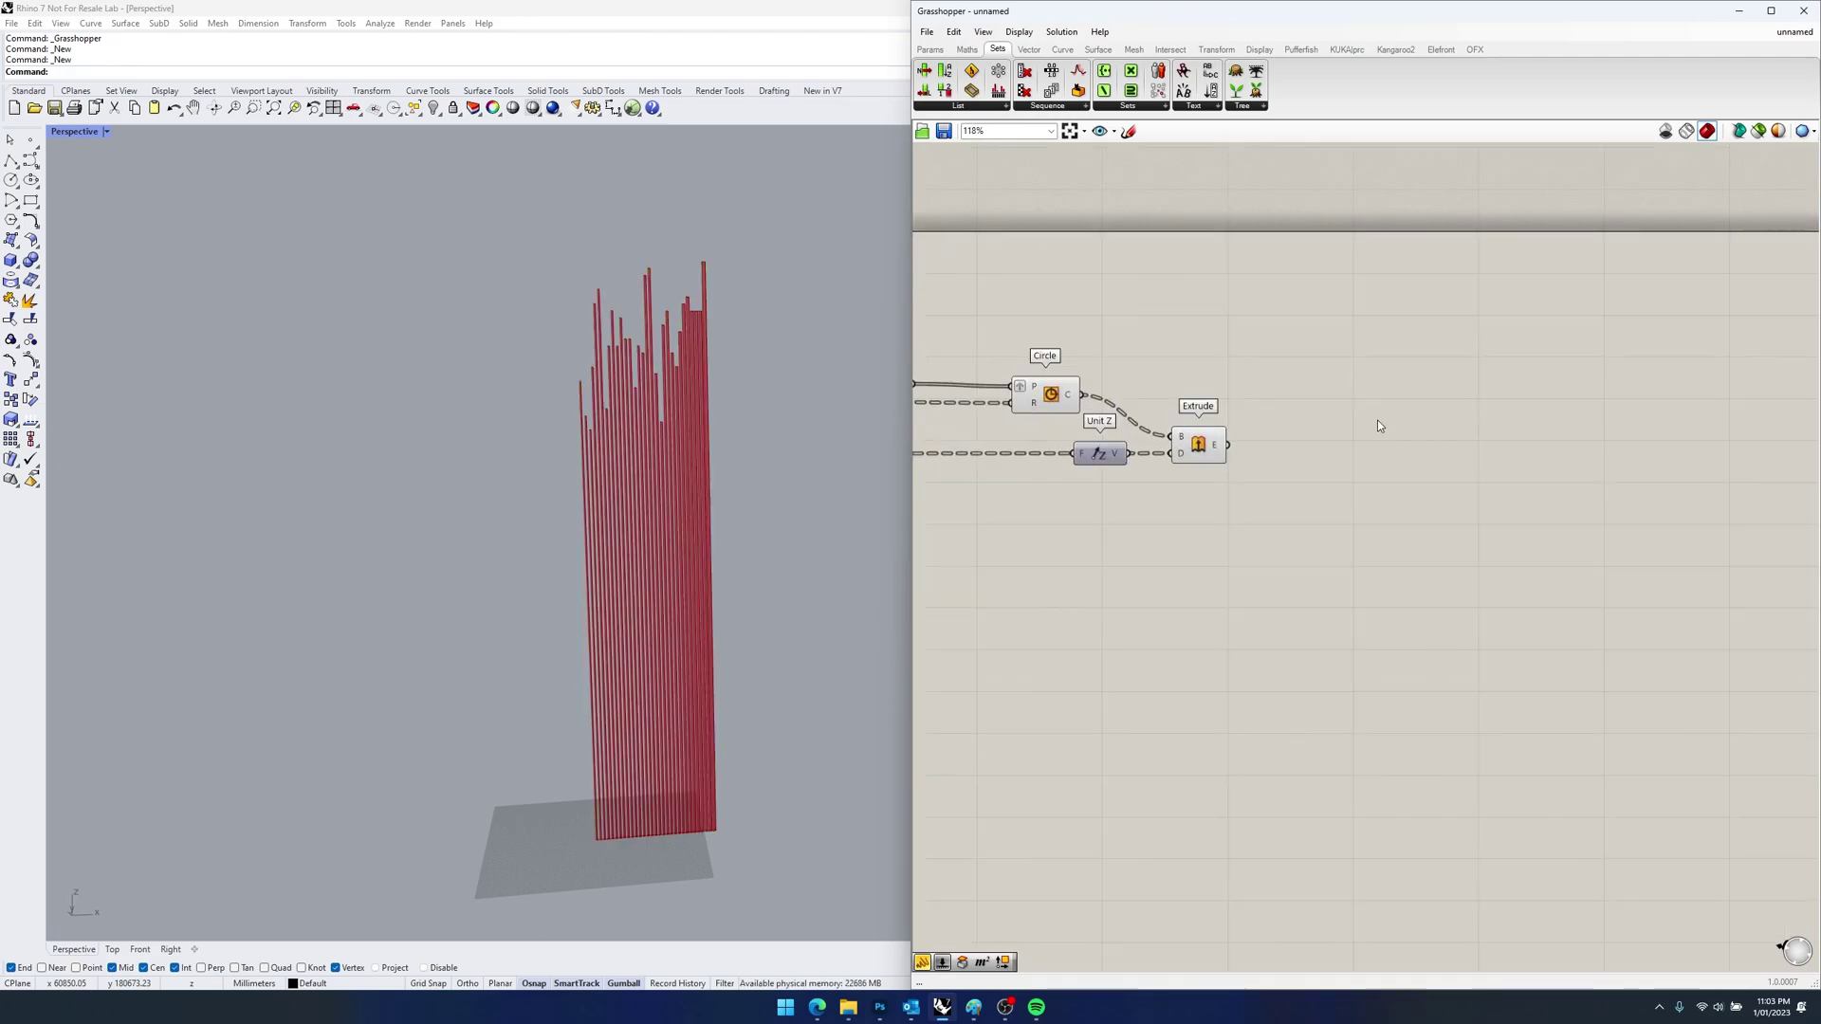
{"action": "double_click", "coordinate": [1366, 416]}
{"action": "type", "text": "c"}
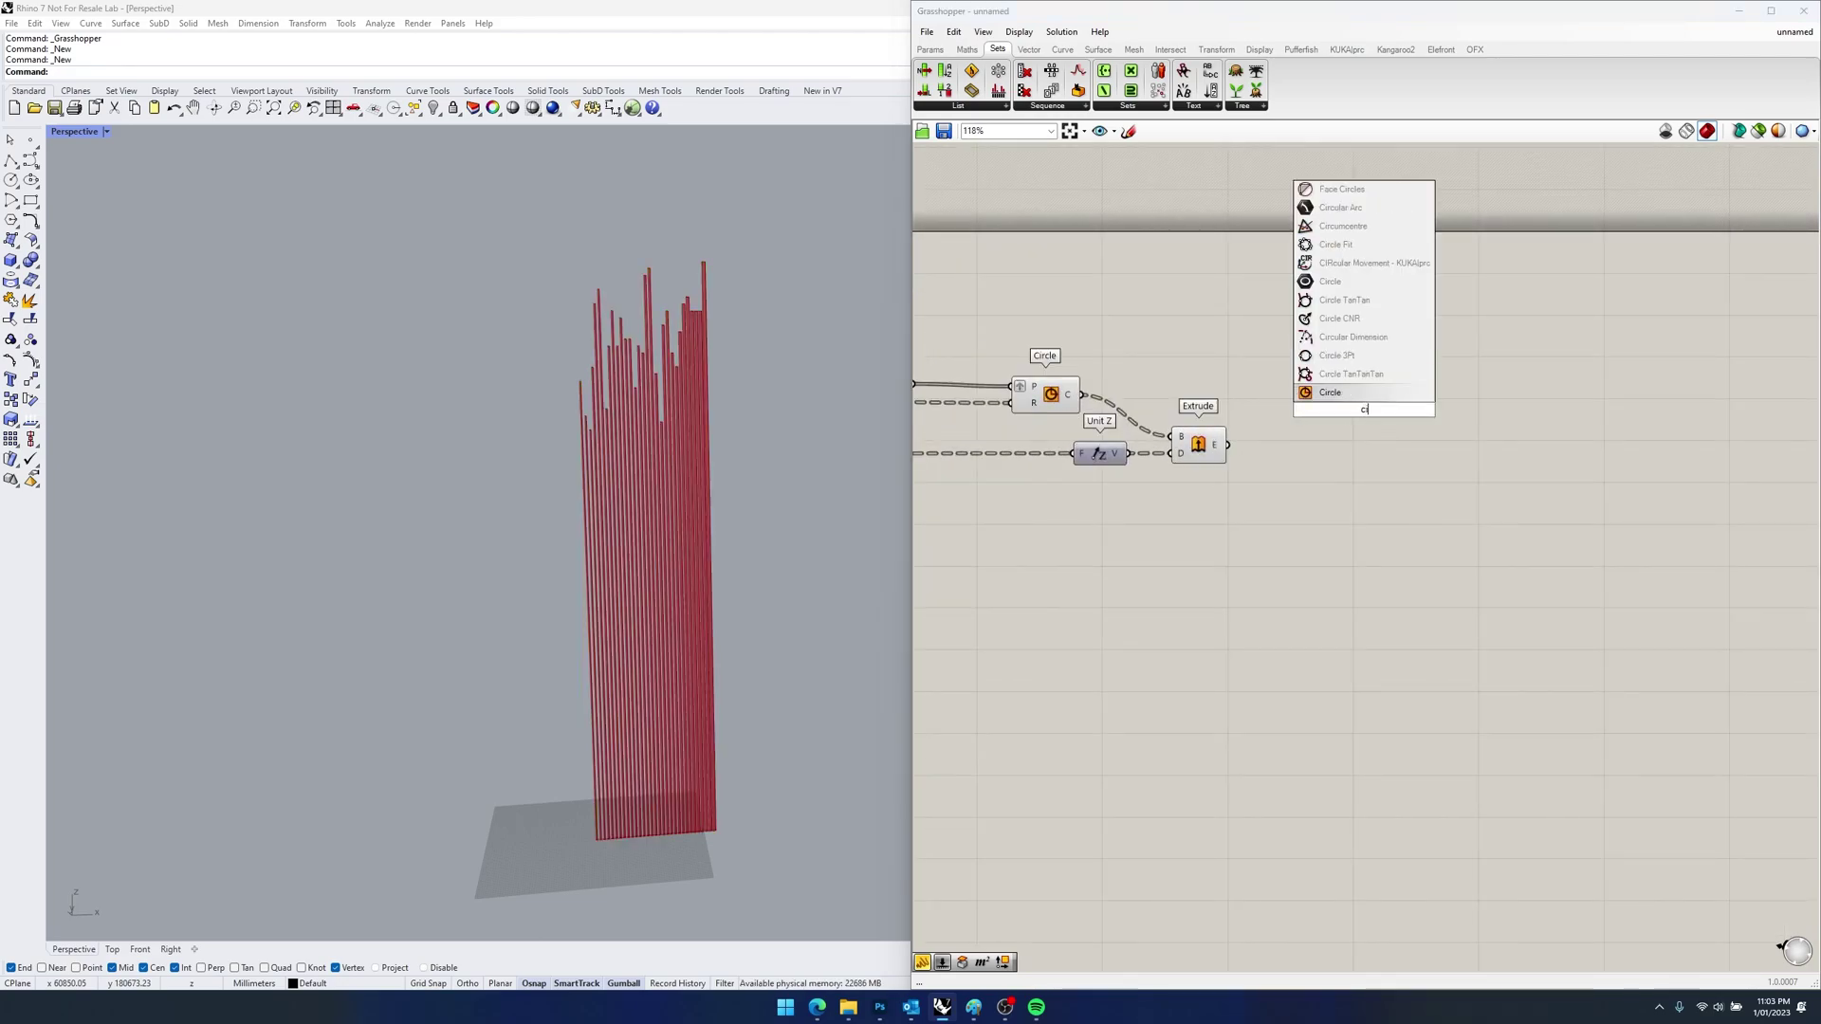
{"action": "type", "text": "ustom"}
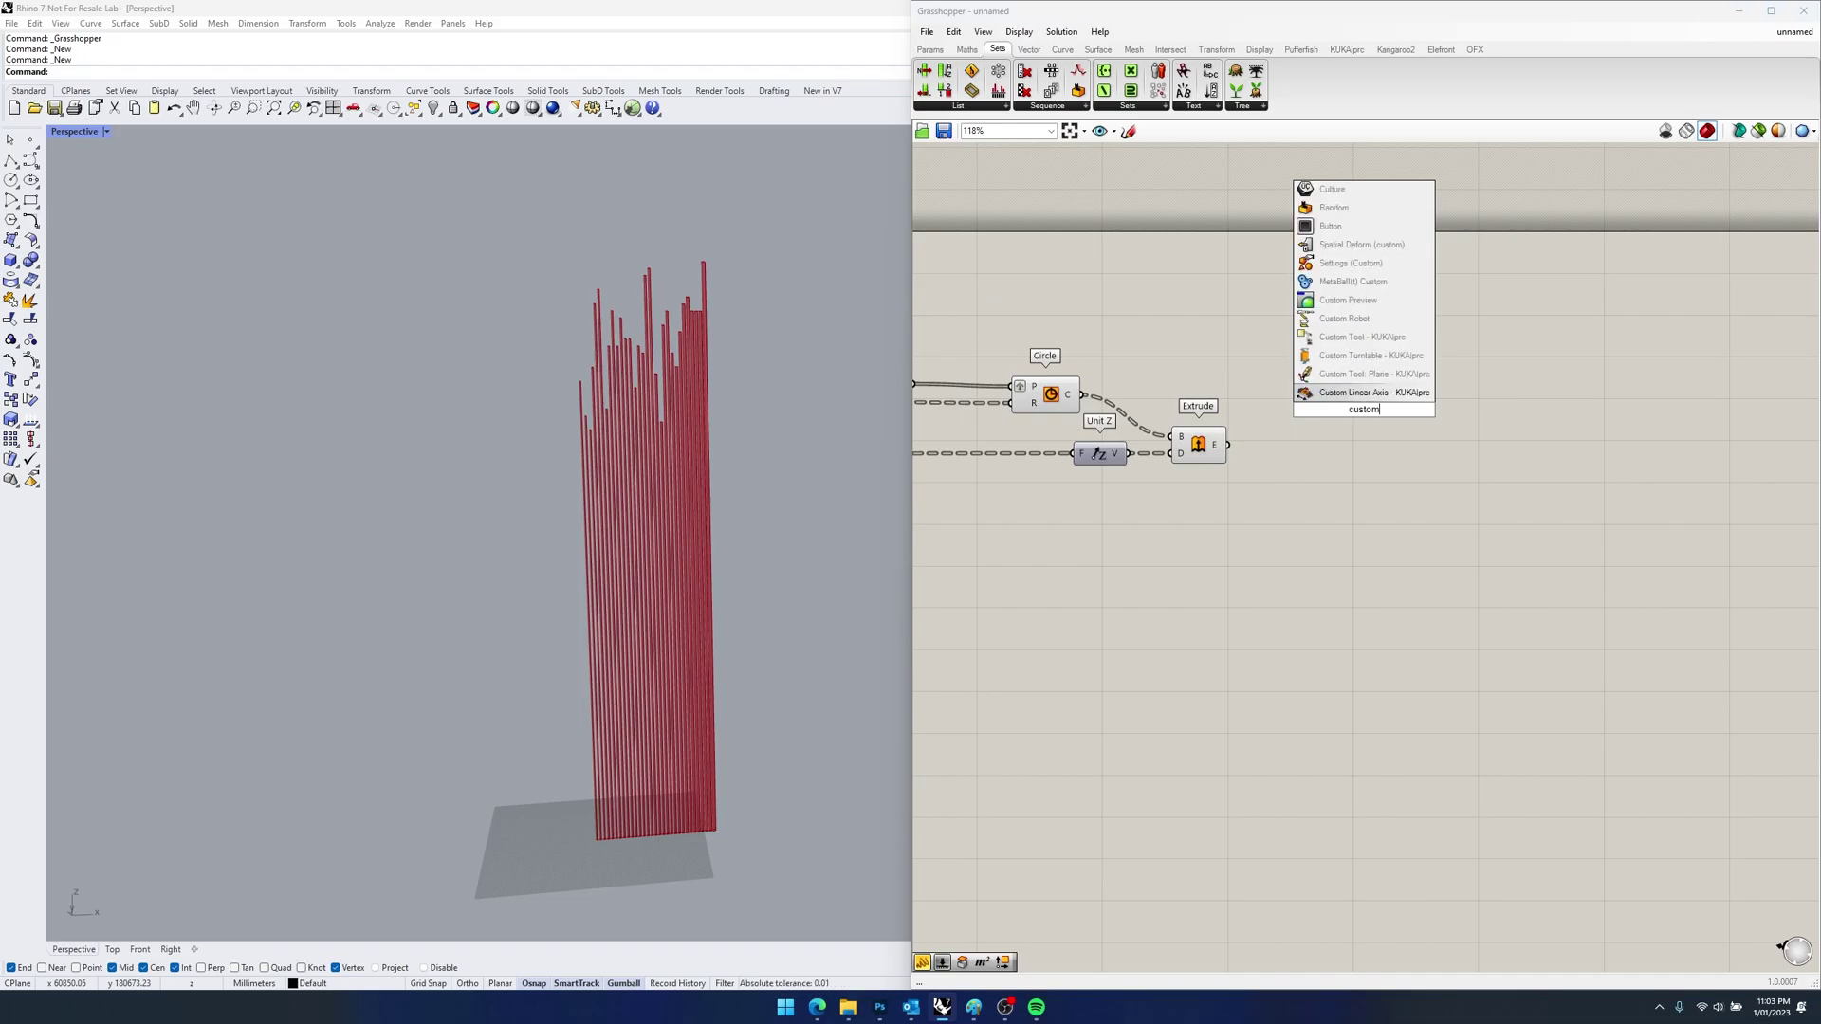
{"action": "left_click", "coordinate": [1341, 301]}
{"action": "left_click_drag", "start_coordinate": [1233, 454], "coordinate": [1328, 410]}
{"action": "left_click_drag", "start_coordinate": [1230, 445], "coordinate": [1450, 400]}
- Turn off the preview of Circle, Unit Z and Extrude, and move Custom Preview level with Extrude
{"action": "left_click_drag", "start_coordinate": [1275, 515], "coordinate": [1053, 355]}
{"action": "middle_click", "coordinate": [1176, 218]}
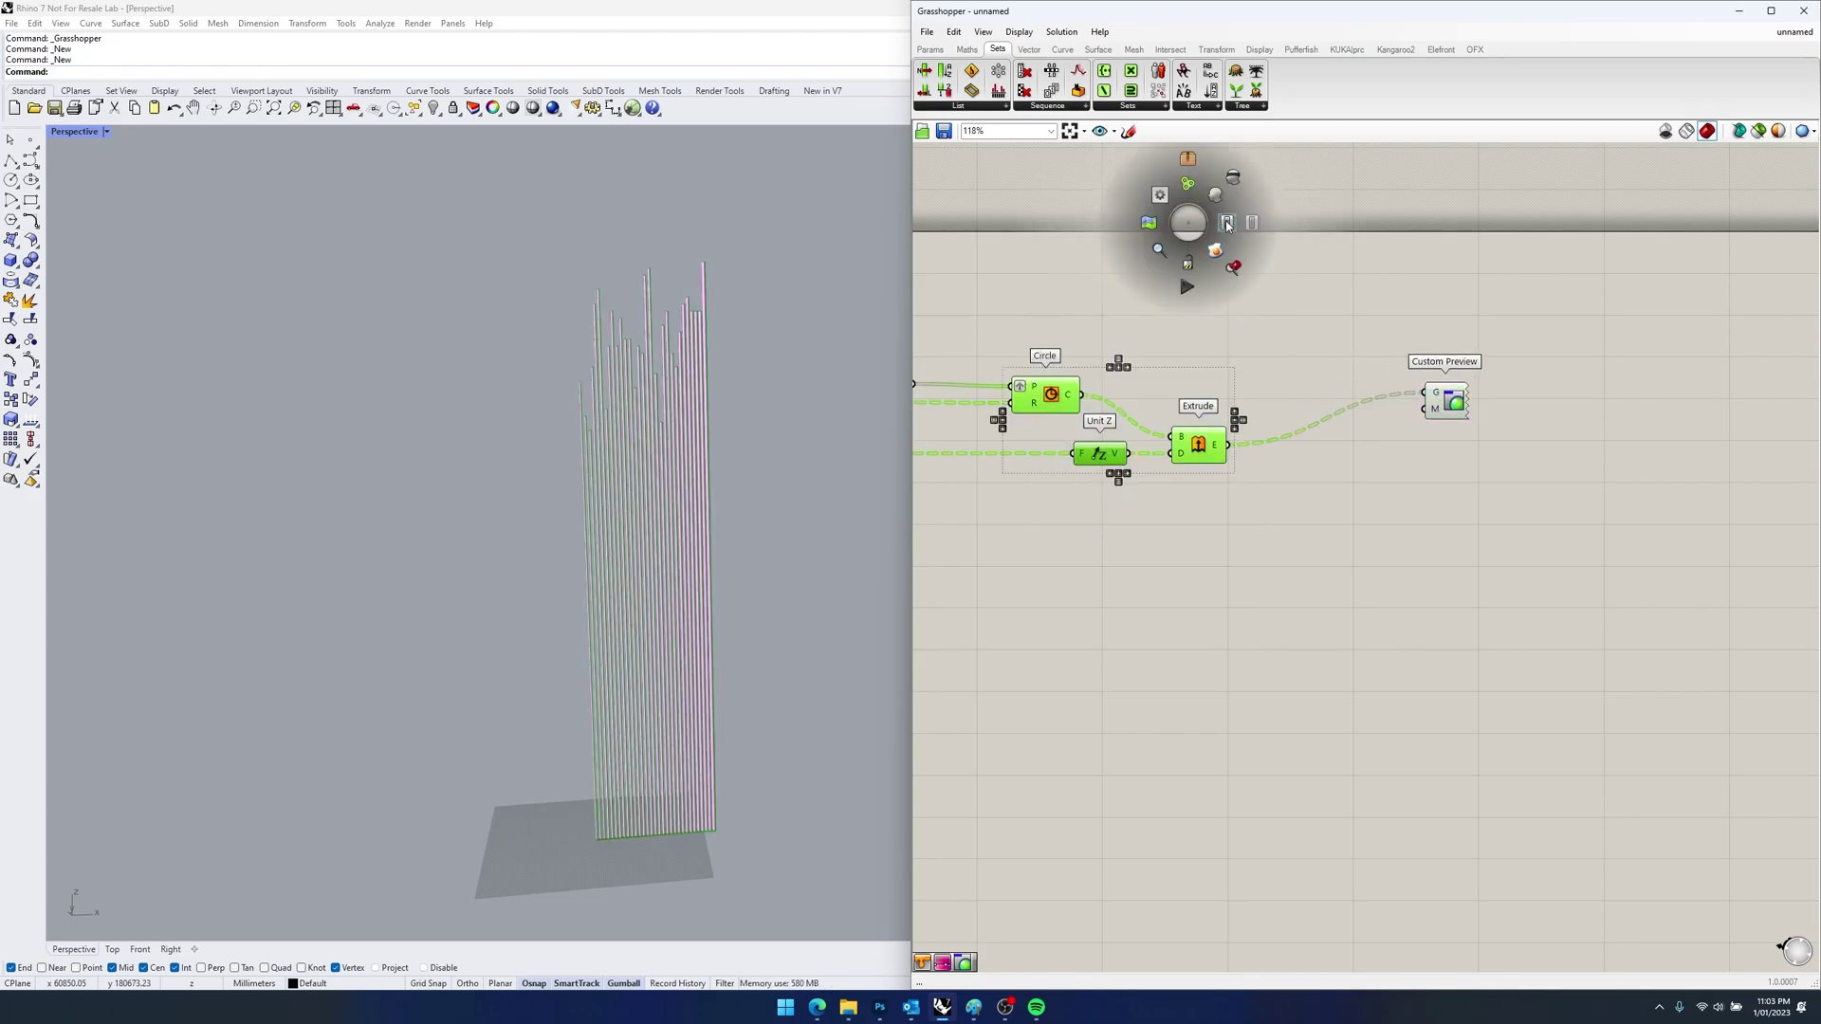
{"action": "left_click", "coordinate": [1238, 177]}
{"action": "left_click_drag", "start_coordinate": [1465, 405], "coordinate": [1514, 451]}
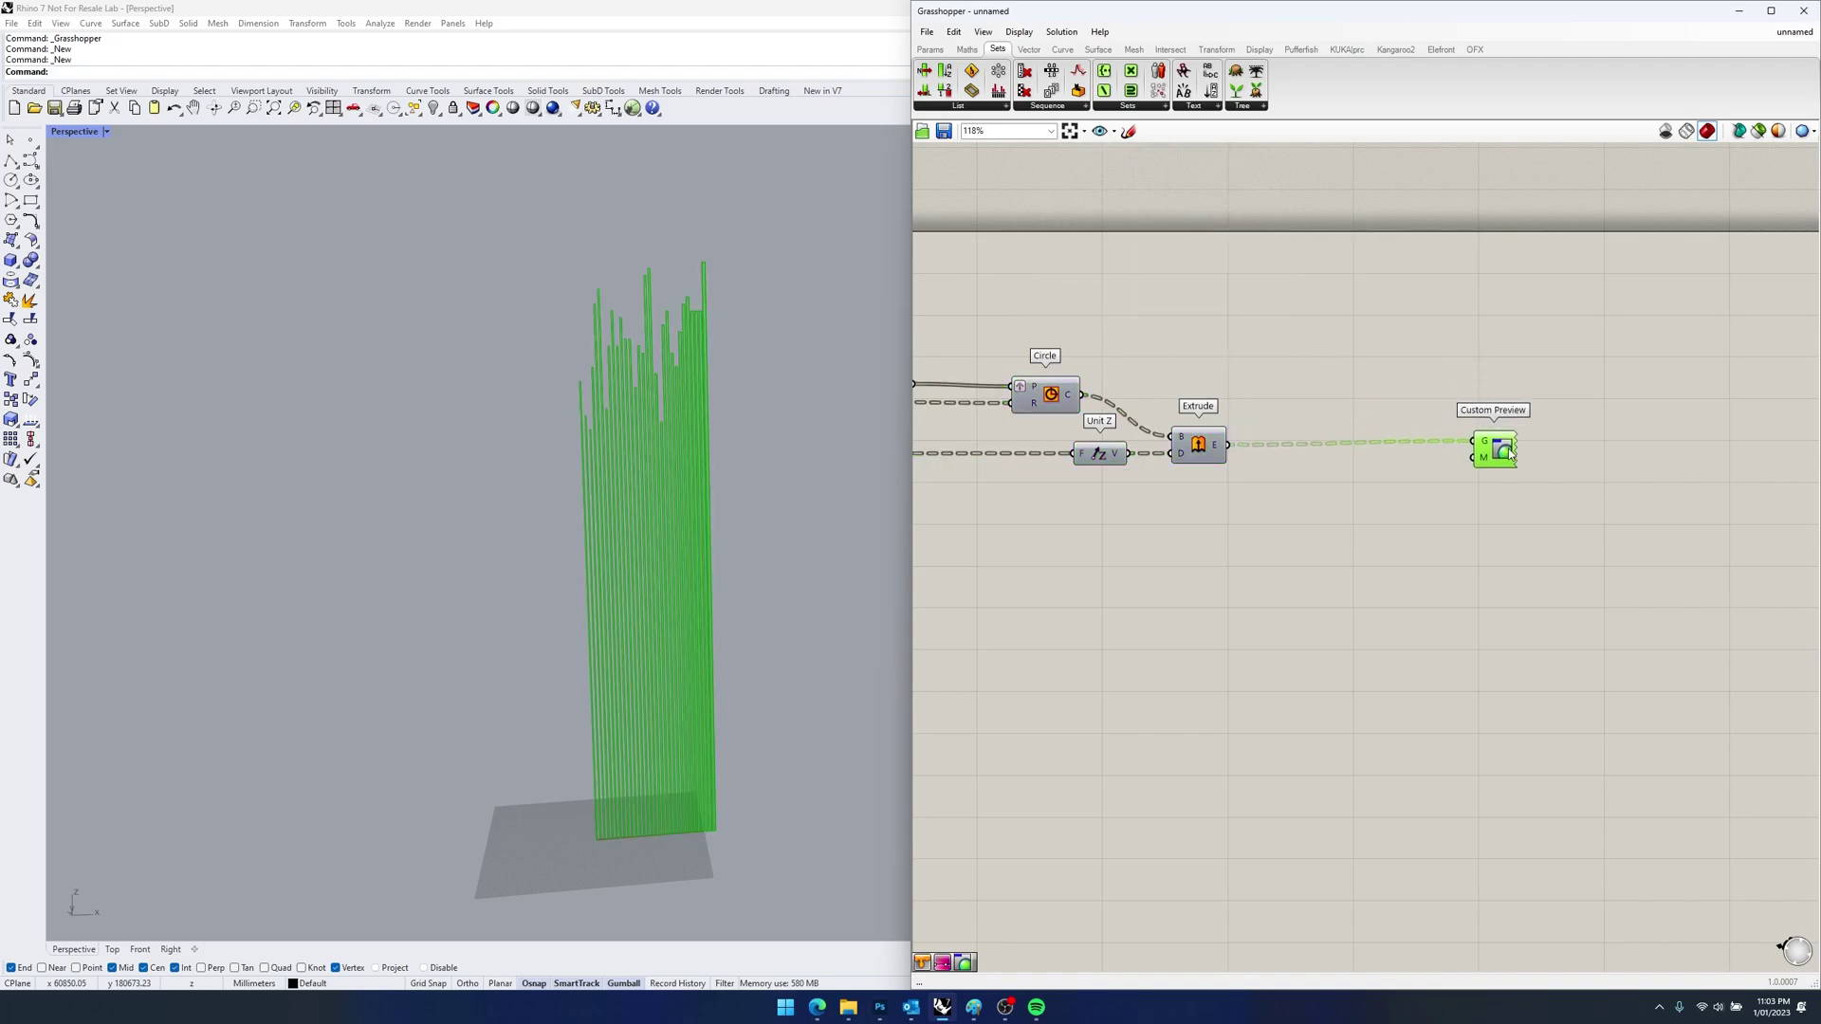
{"action": "left_click", "coordinate": [1309, 398]}
- Add a Gradient component below Extrude, just before Custom Preview
{"action": "right_click_drag", "start_coordinate": [1284, 513], "coordinate": [1476, 397]}
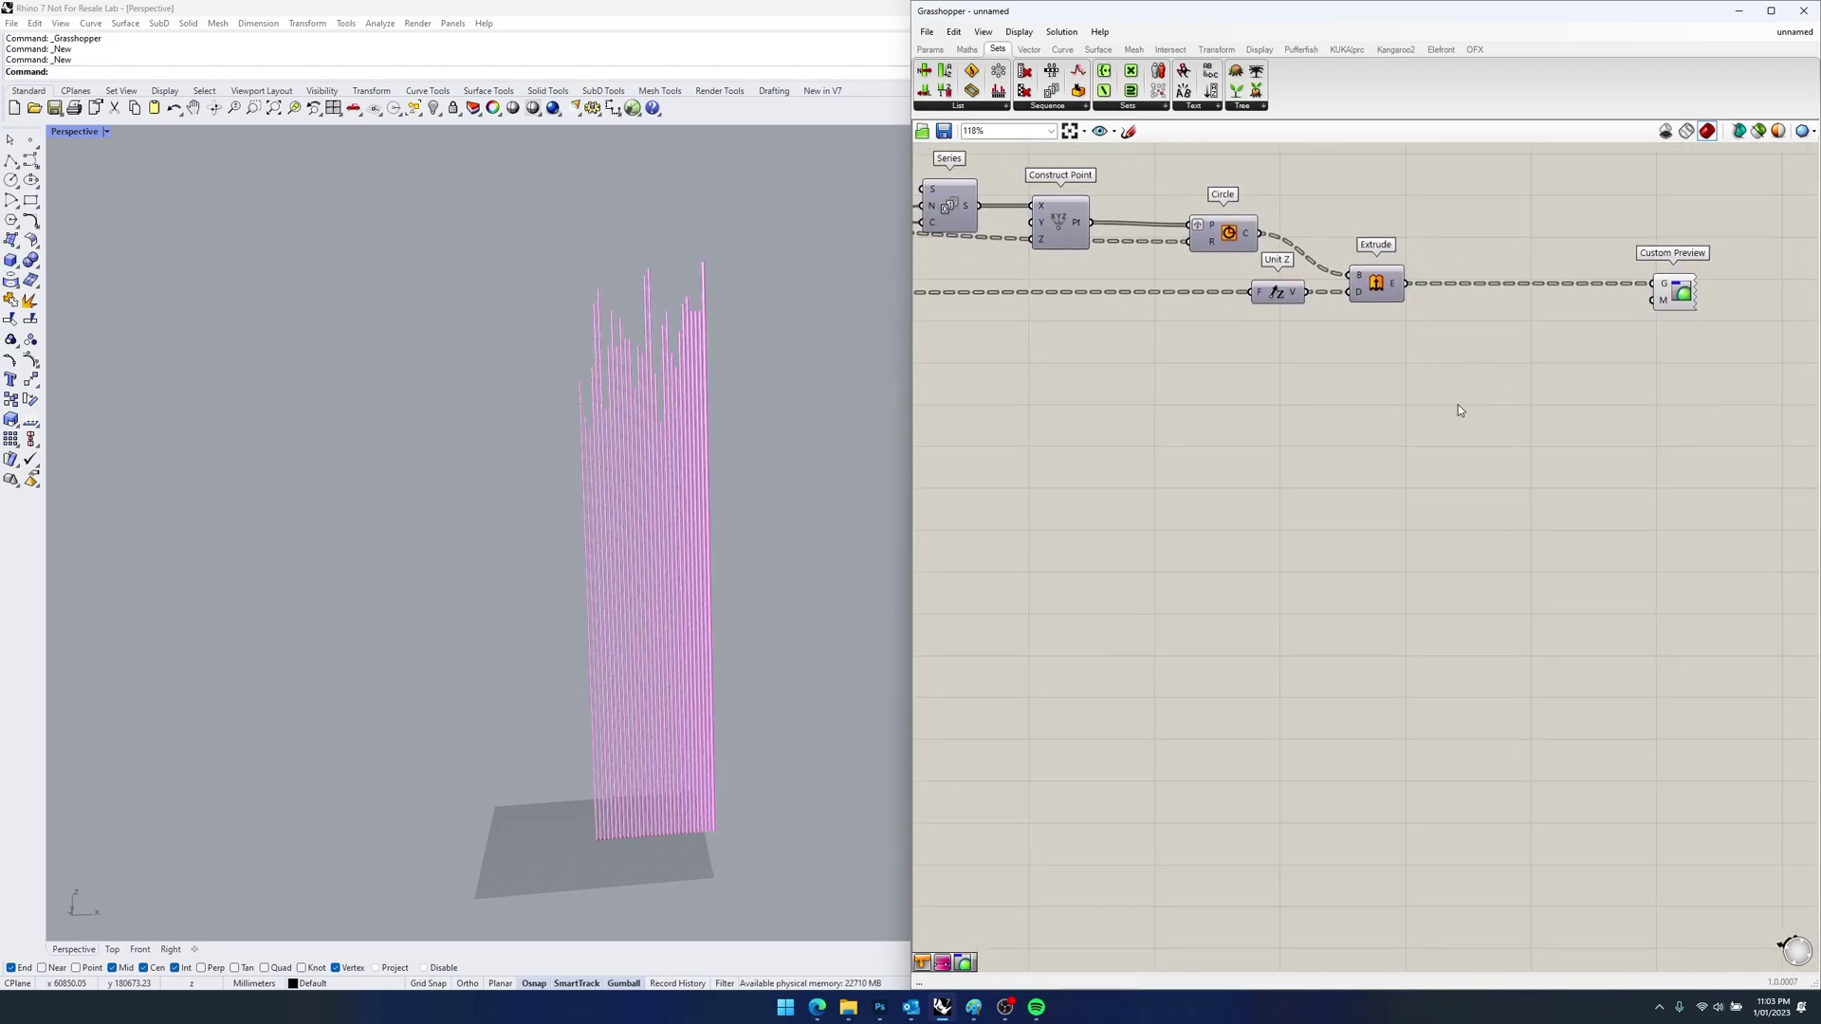
{"action": "double_click", "coordinate": [1459, 404]}
{"action": "type", "text": "gr"}
{"action": "left_click", "coordinate": [1471, 276]}
{"action": "left_click_drag", "start_coordinate": [1479, 420], "coordinate": [1531, 430]}
{"action": "right_click_drag", "start_coordinate": [1620, 379], "coordinate": [1544, 395]}
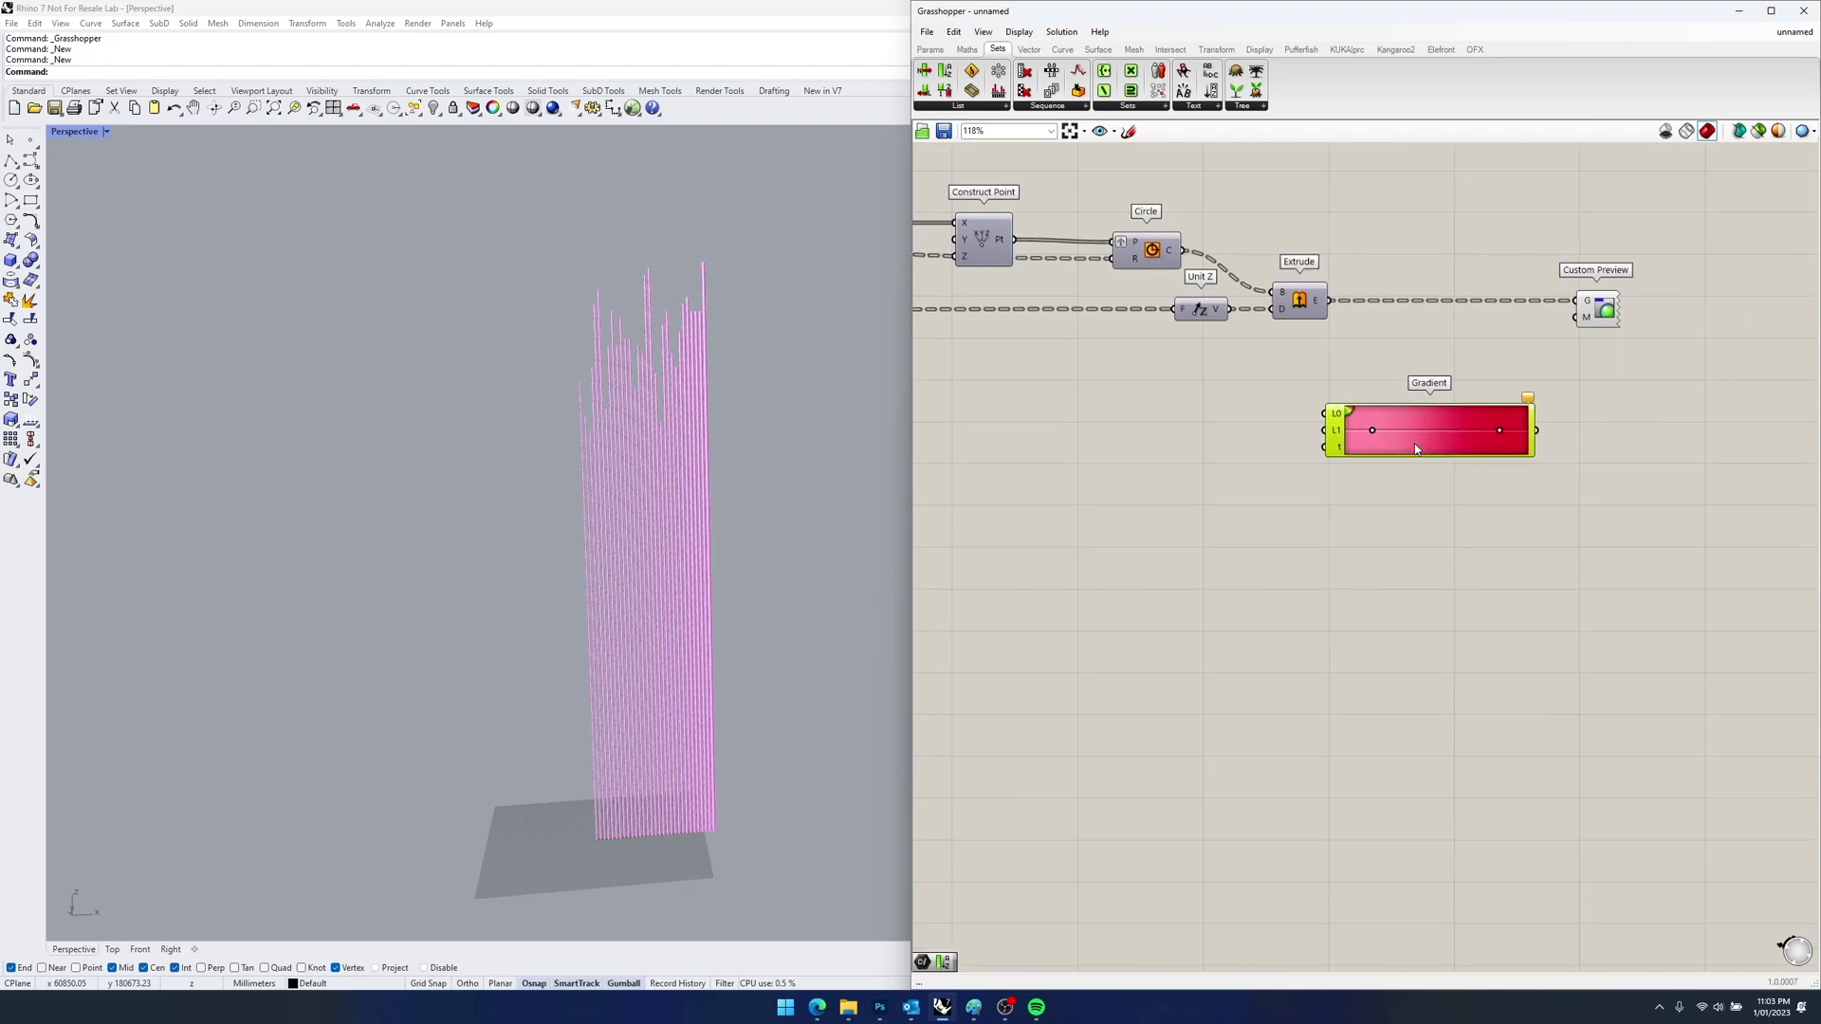
- In the Gradient's editor, reposition the grips so red sits near the start at about 0.06 and pink near the end
{"action": "double_click", "coordinate": [1442, 443]}
{"action": "left_click_drag", "start_coordinate": [1469, 367], "coordinate": [1378, 345]}
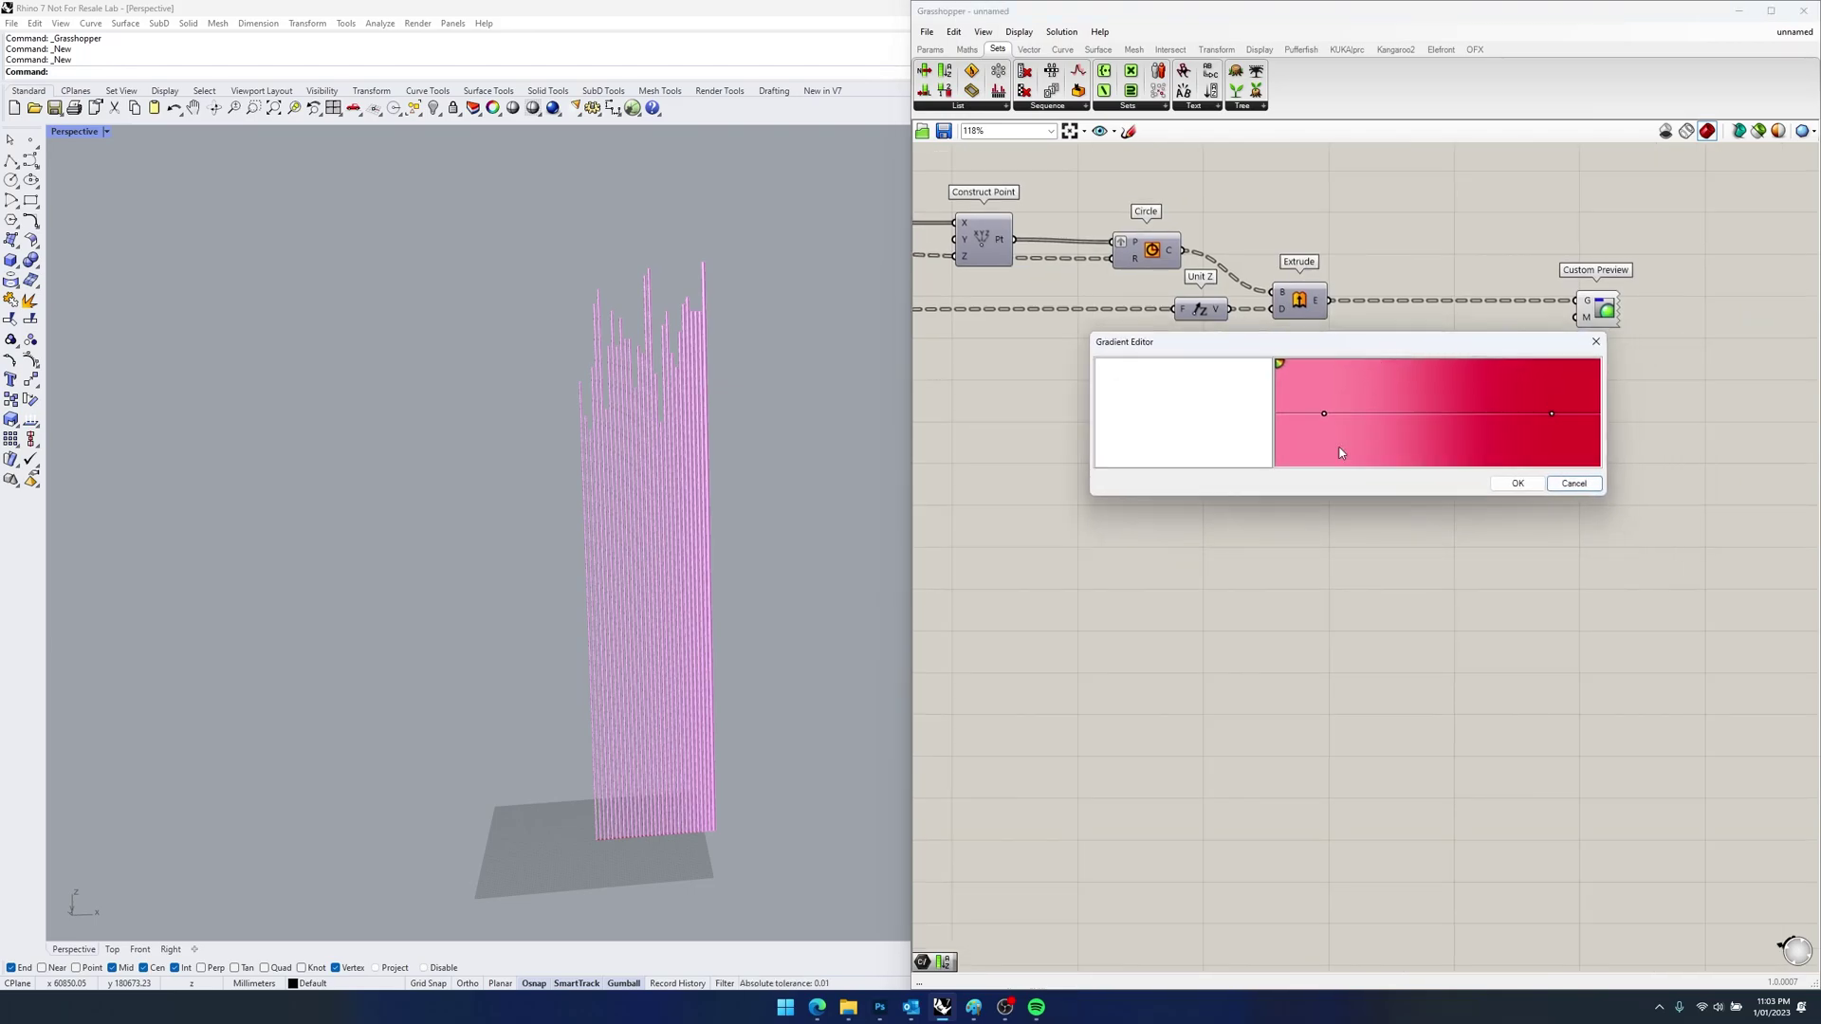
{"action": "left_click", "coordinate": [1324, 415]}
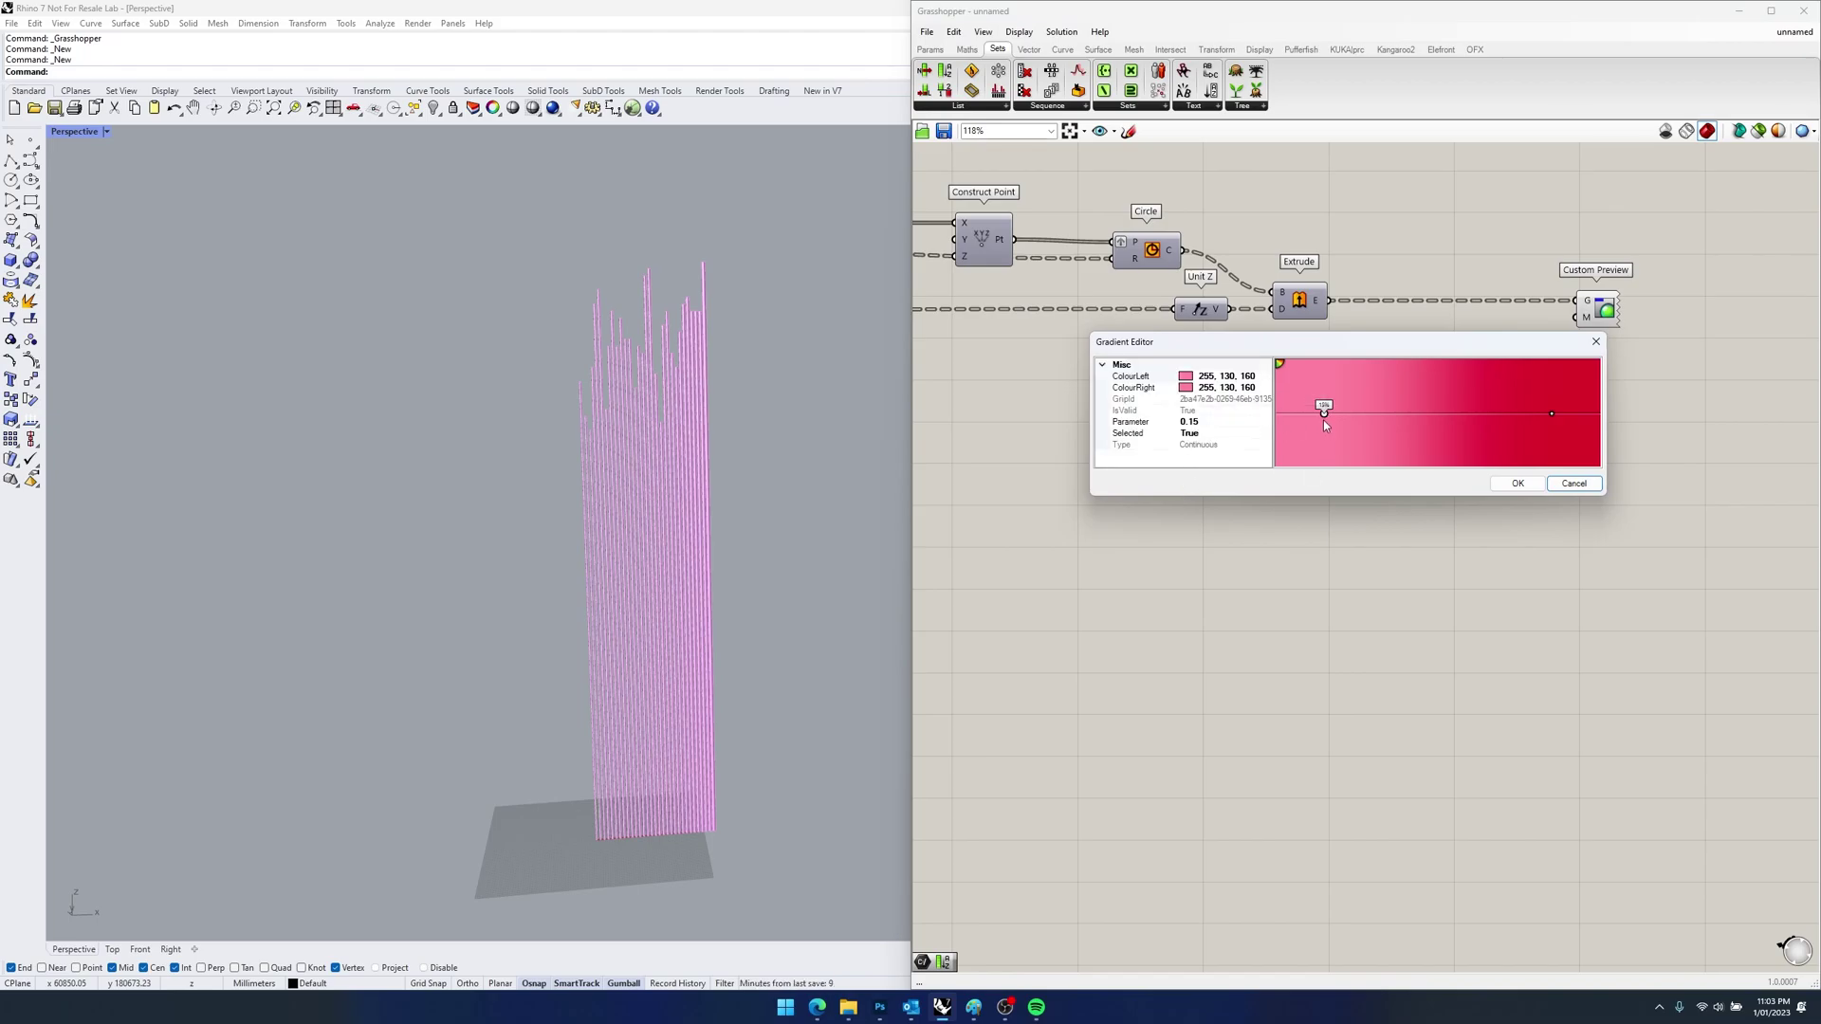
{"action": "mouse_move", "coordinate": [1324, 414]}
{"action": "left_mouse_down"}
{"action": "mouse_move", "coordinate": [1455, 414]}
{"action": "mouse_move", "coordinate": [1304, 418]}
{"action": "left_mouse_up"}
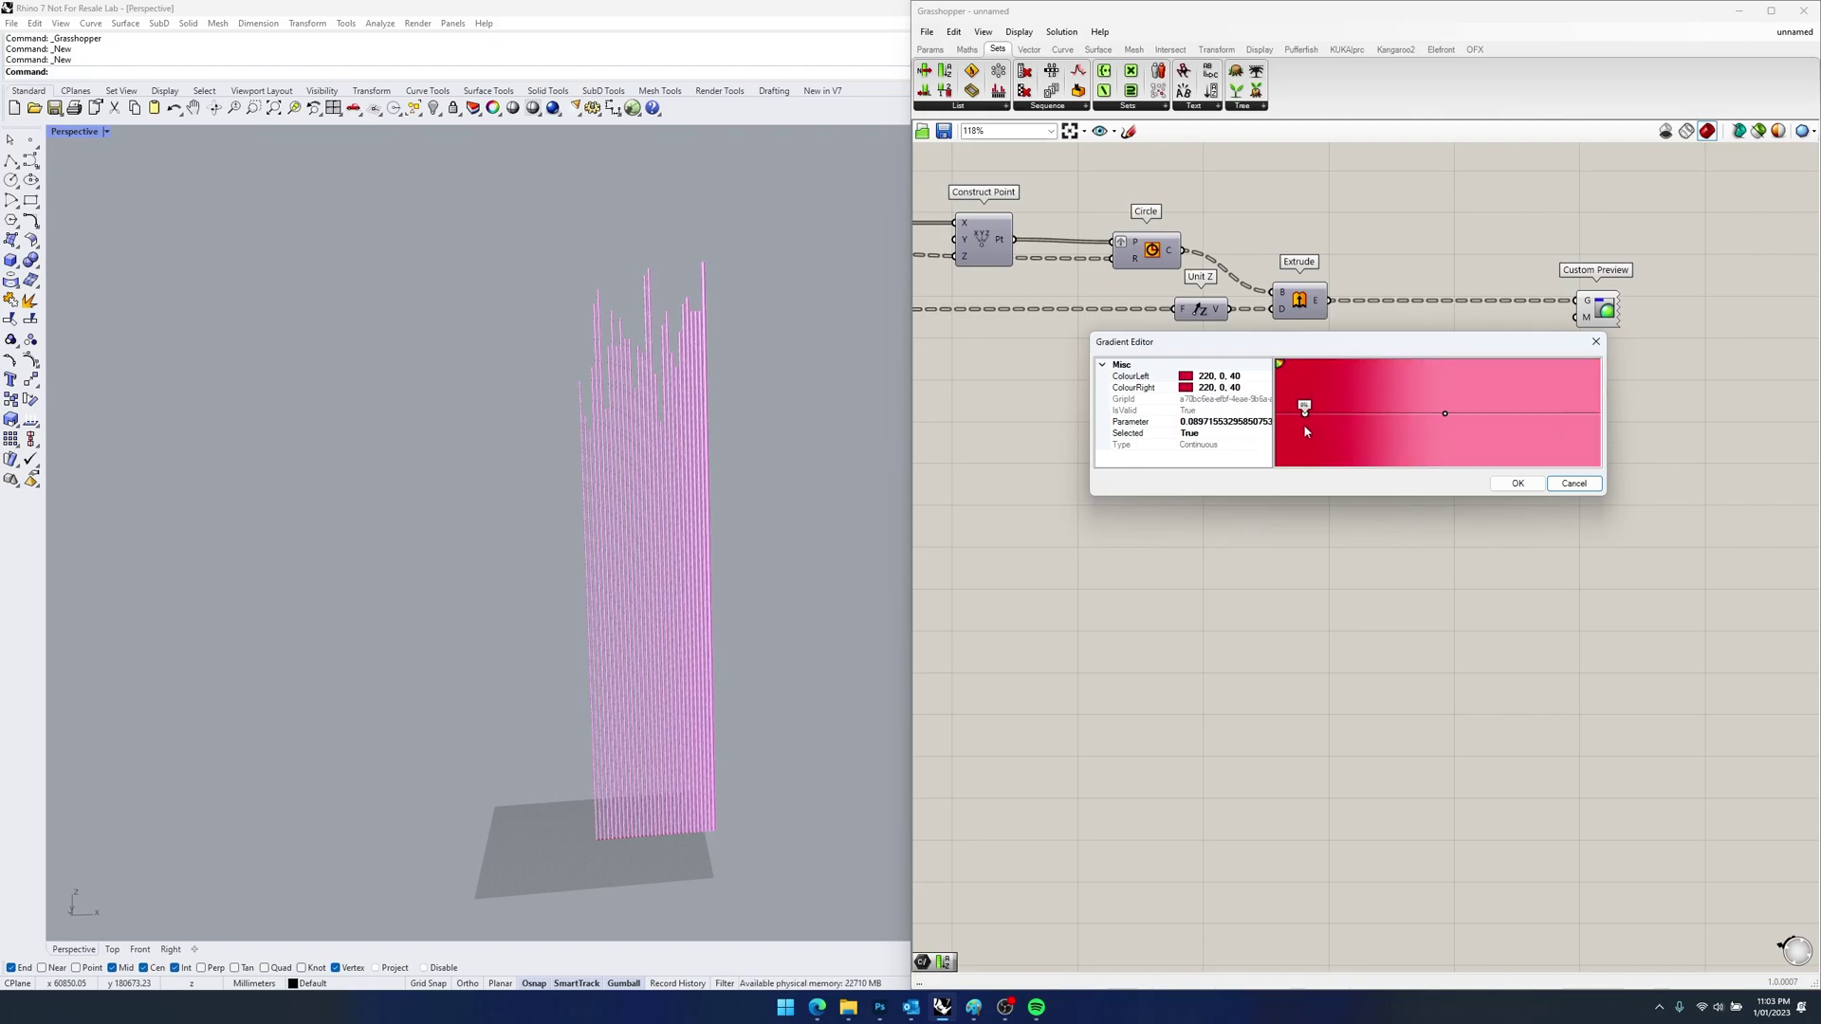
{"action": "left_click_drag", "start_coordinate": [1445, 415], "coordinate": [1583, 410]}
{"action": "left_click_drag", "start_coordinate": [1305, 417], "coordinate": [1295, 414]}
- Set both ColourLeft and ColourRight of the red grip to LightSkyBlue and accept the gradient changes
{"action": "left_click", "coordinate": [1257, 377]}
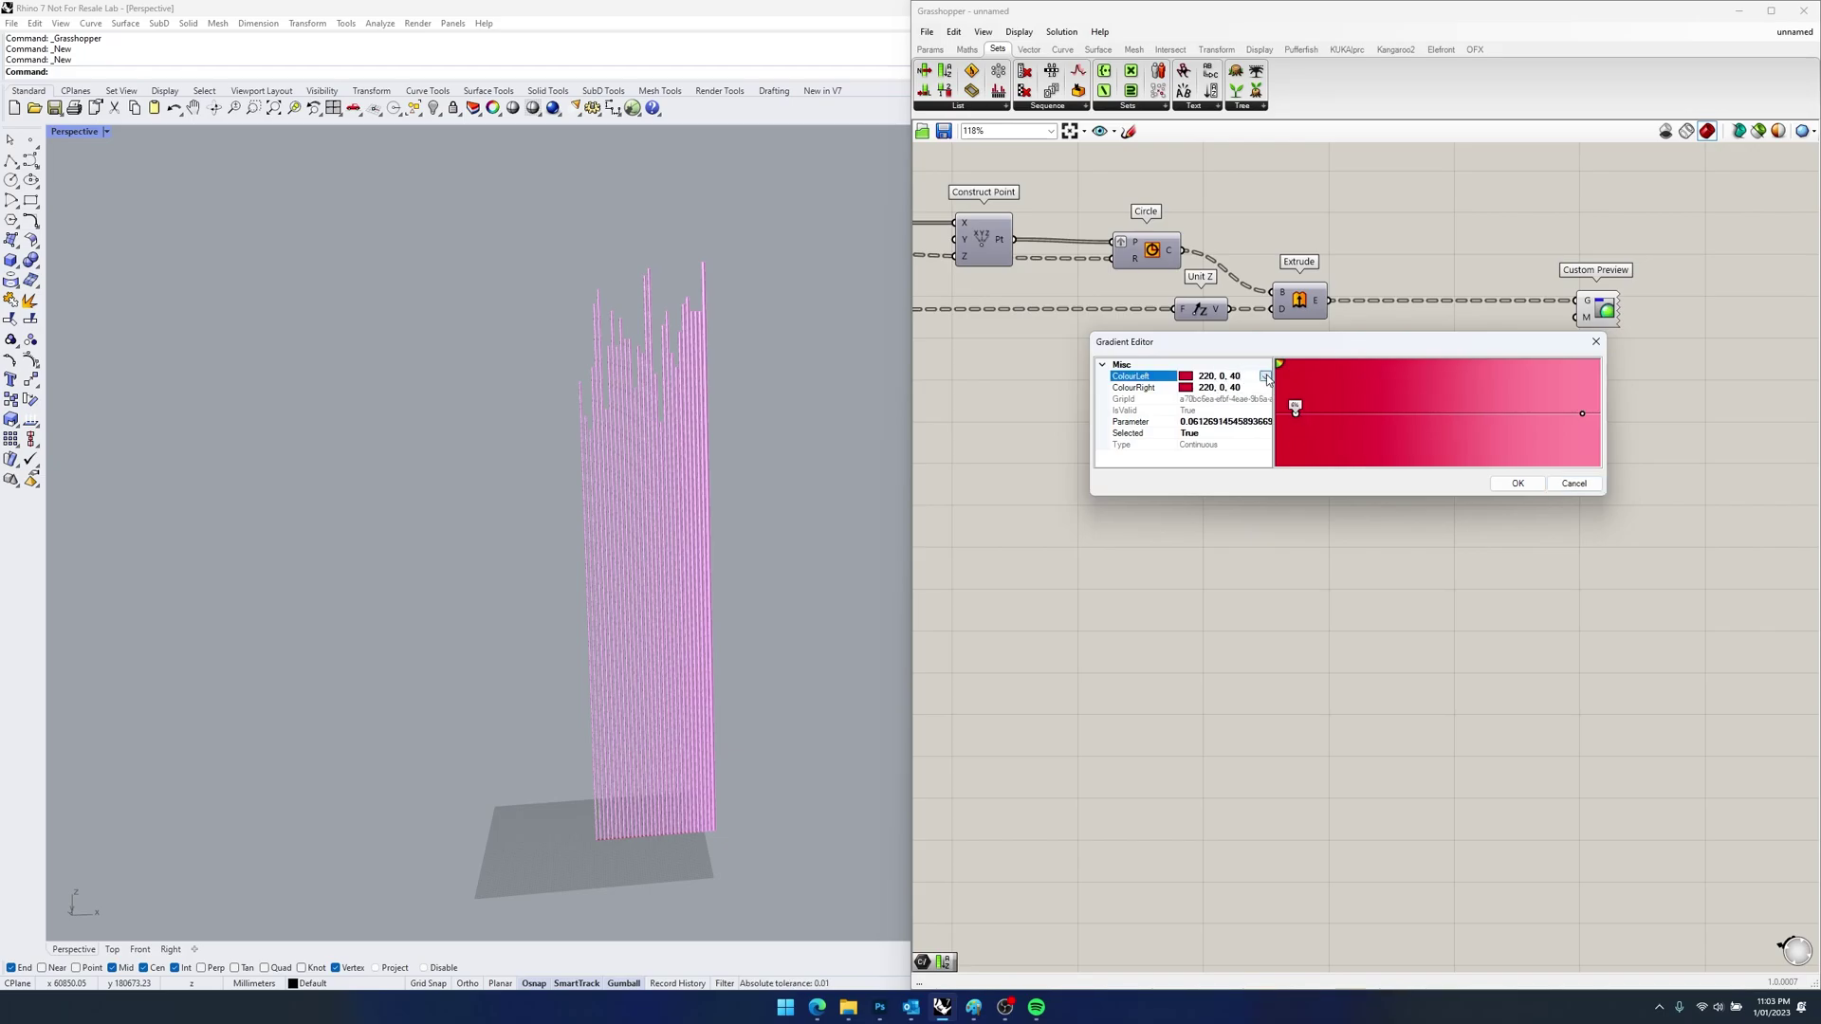
{"action": "left_click", "coordinate": [1265, 378]}
{"action": "left_click", "coordinate": [1174, 392]}
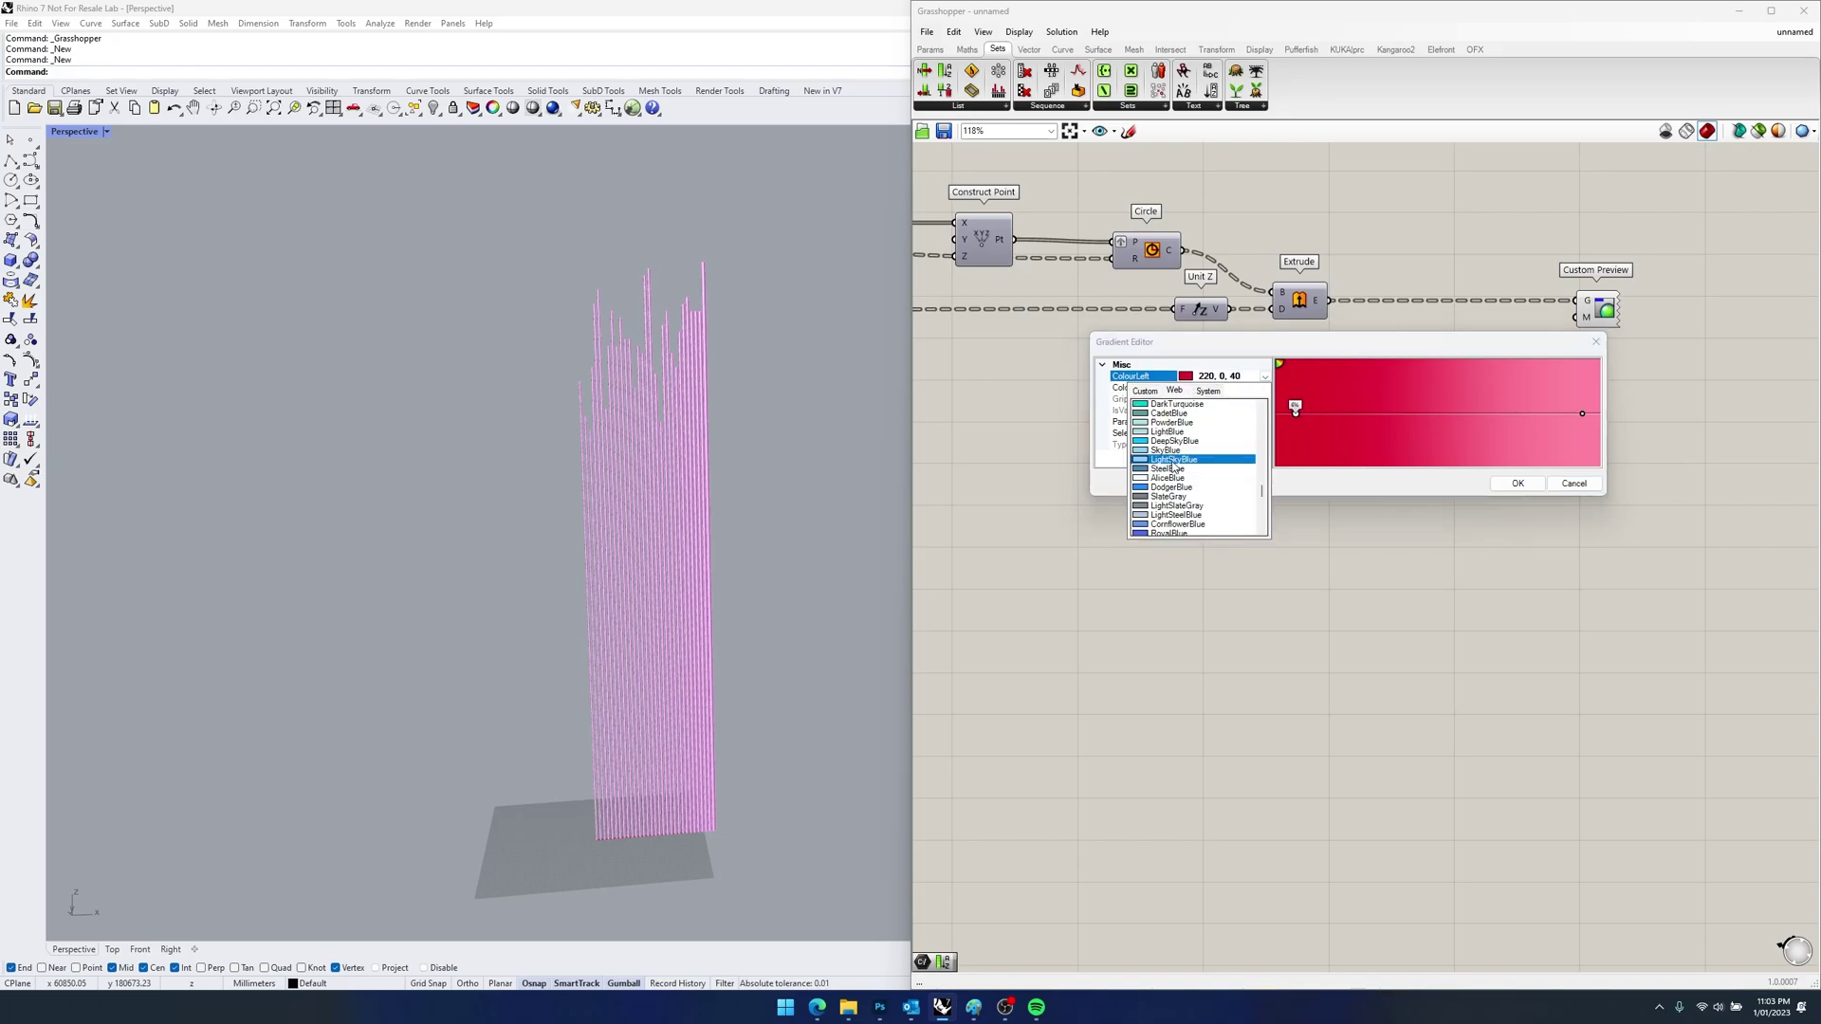
{"action": "left_click", "coordinate": [1174, 460]}
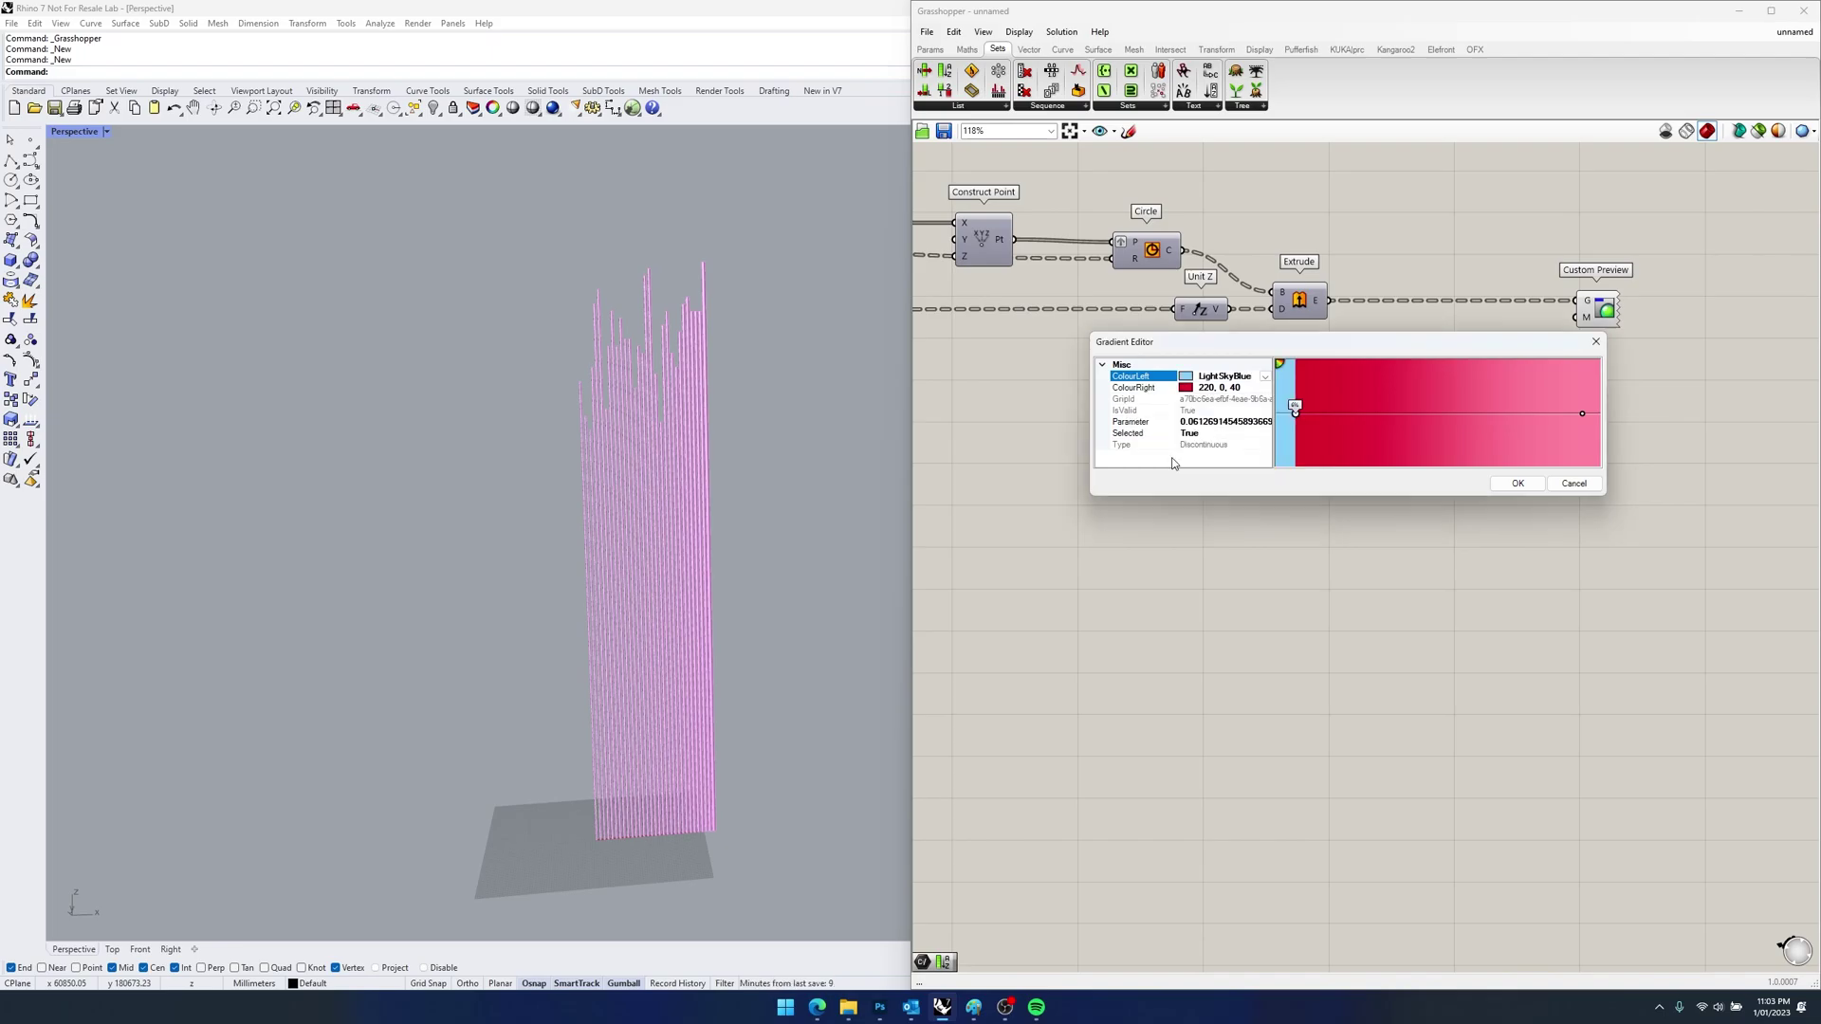
{"action": "left_click", "coordinate": [1229, 389]}
{"action": "left_click", "coordinate": [1265, 389]}
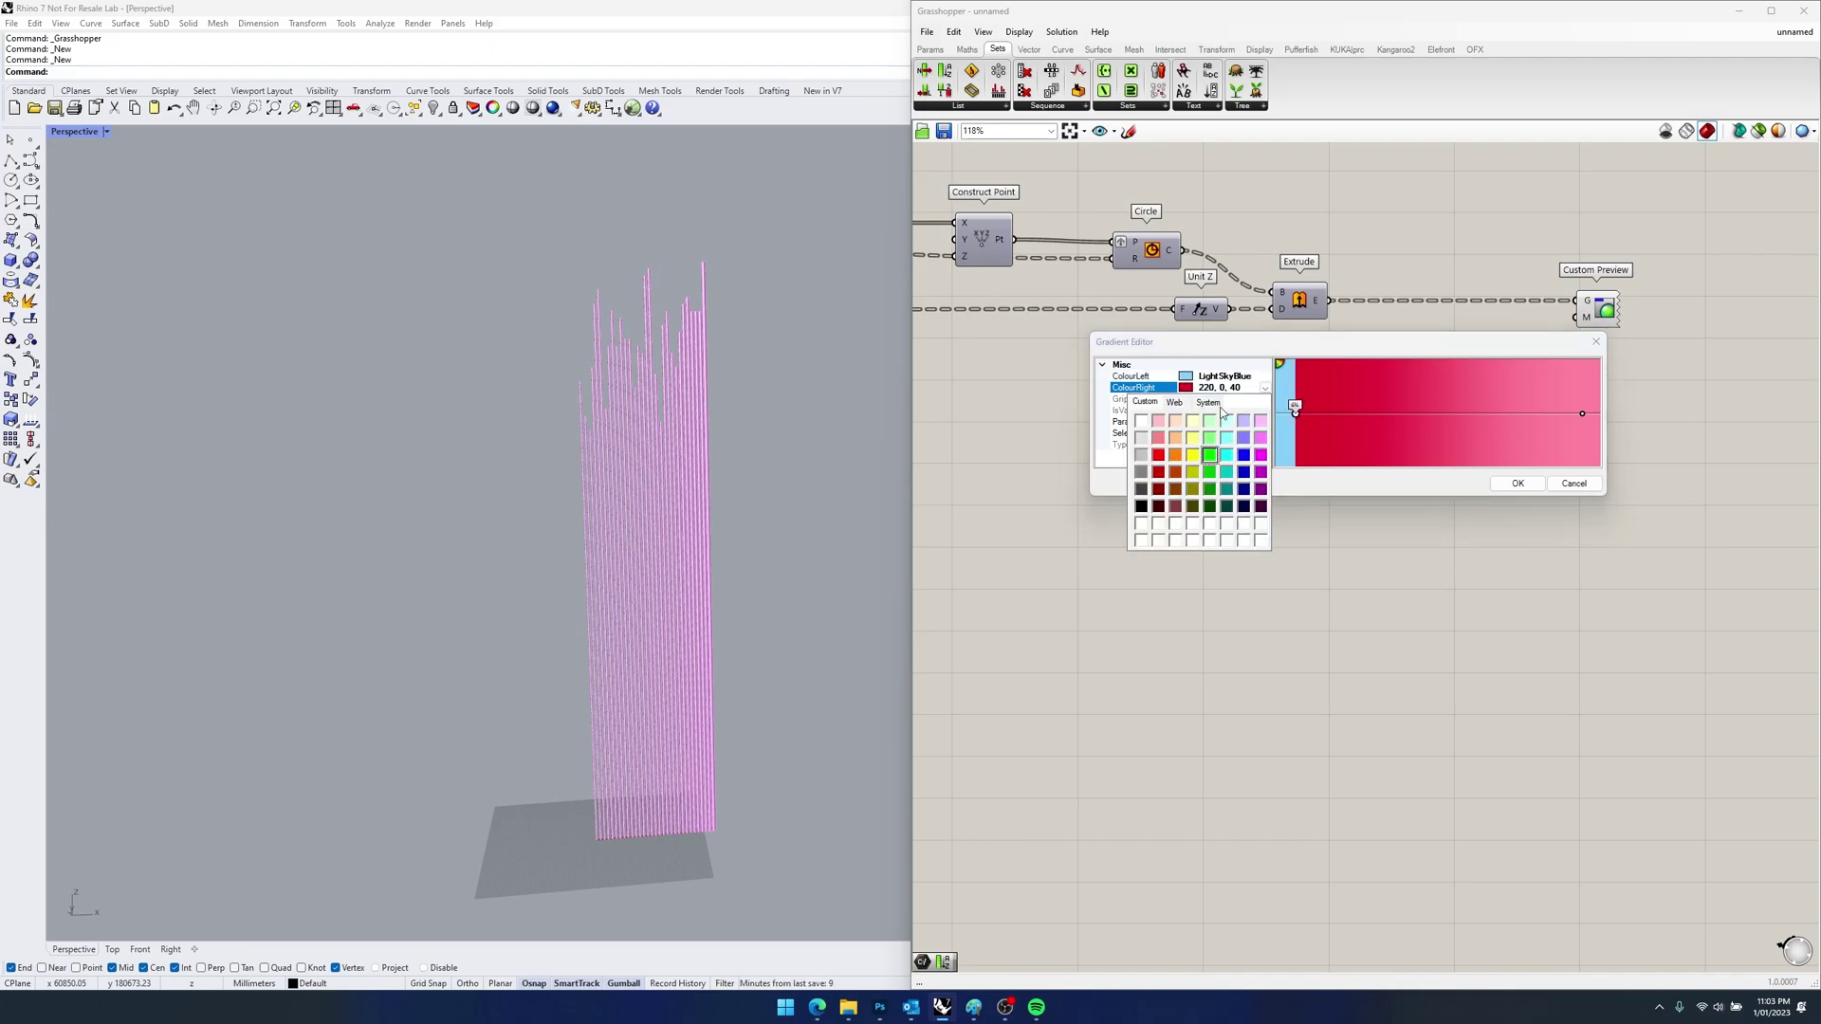
{"action": "left_click", "coordinate": [1176, 403]}
{"action": "left_click", "coordinate": [1186, 537]}
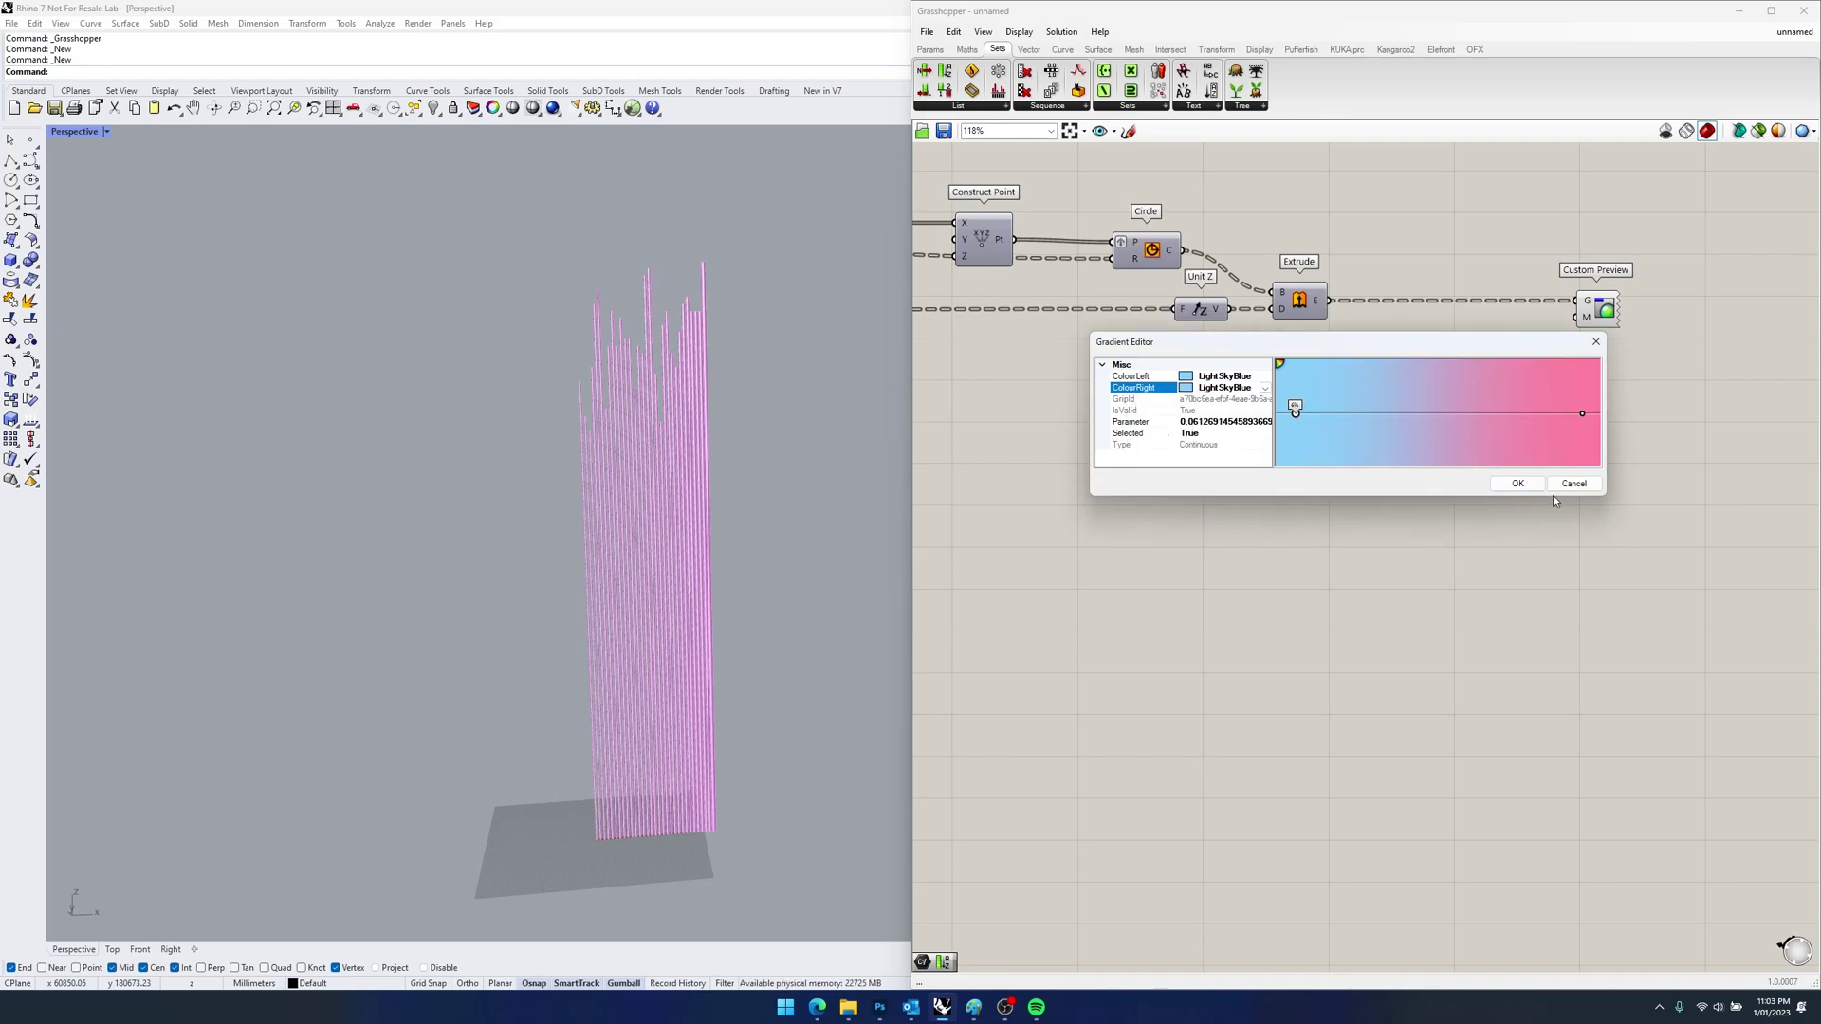
{"action": "left_click", "coordinate": [1517, 483]}
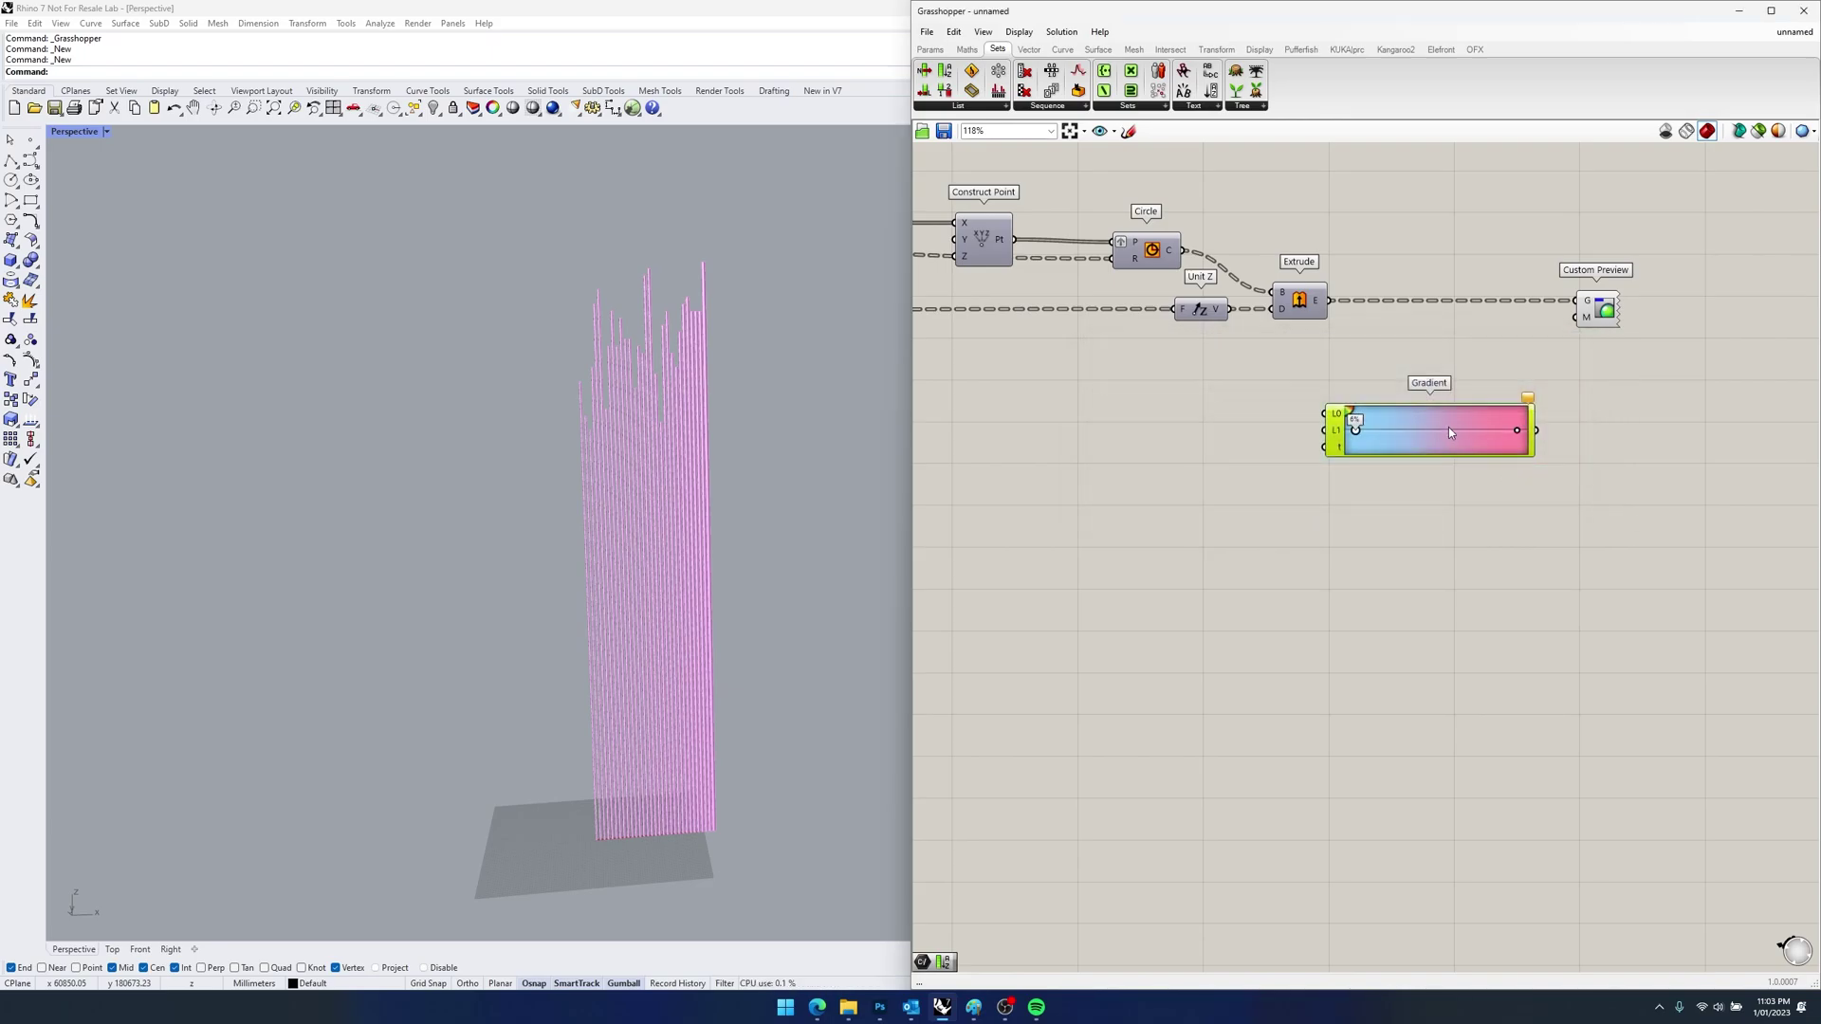
- Add a Sort List component on the empty canvas below the Division and Pi components
{"action": "scroll", "coordinate": [1459, 360], "scroll_direction": "down", "scroll_amount": 3}
{"action": "right_click_drag", "start_coordinate": [1440, 380], "coordinate": [1646, 407]}
{"action": "right_click_drag", "start_coordinate": [1455, 417], "coordinate": [1469, 432]}
{"action": "right_click_drag", "start_coordinate": [1654, 466], "coordinate": [1642, 470]}
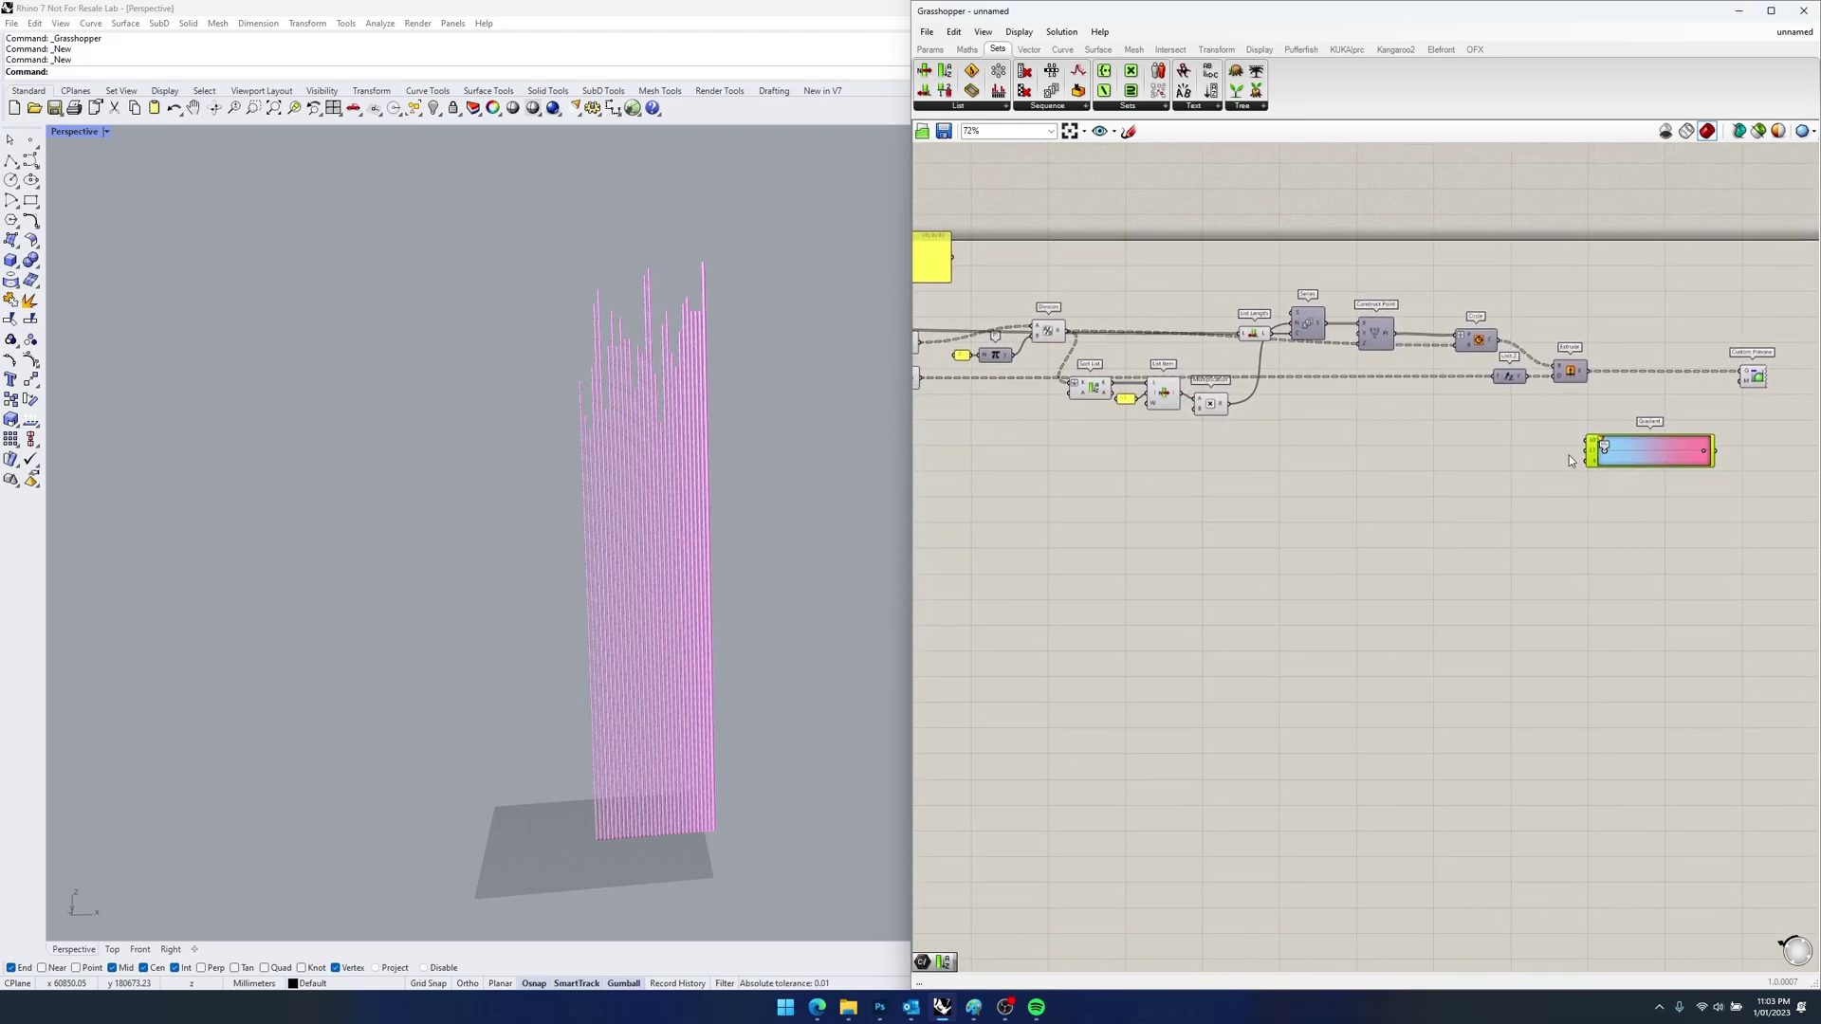
{"action": "right_click_drag", "start_coordinate": [1336, 406], "coordinate": [1651, 431]}
{"action": "left_click", "coordinate": [1137, 377]}
{"action": "right_click_drag", "start_coordinate": [1460, 459], "coordinate": [1296, 460]}
{"action": "double_click", "coordinate": [1131, 463]}
{"action": "type", "text": "sort"}
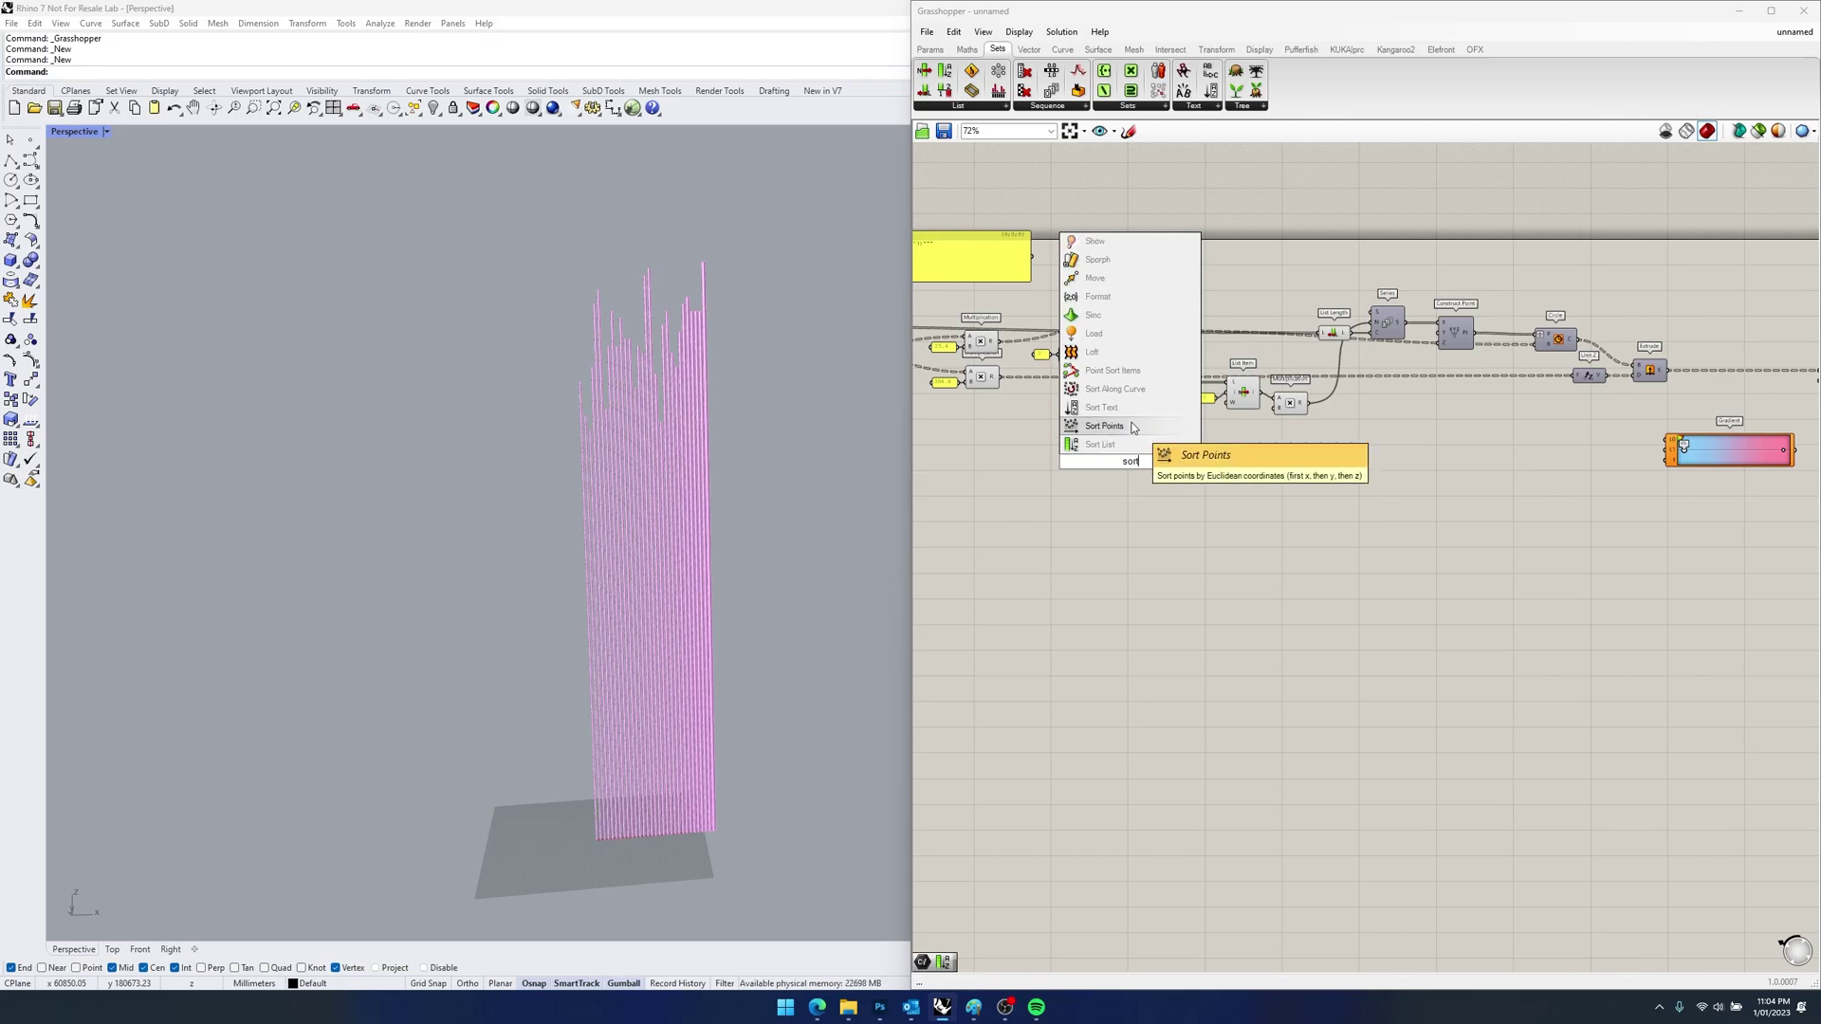
{"action": "key", "text": "Return"}
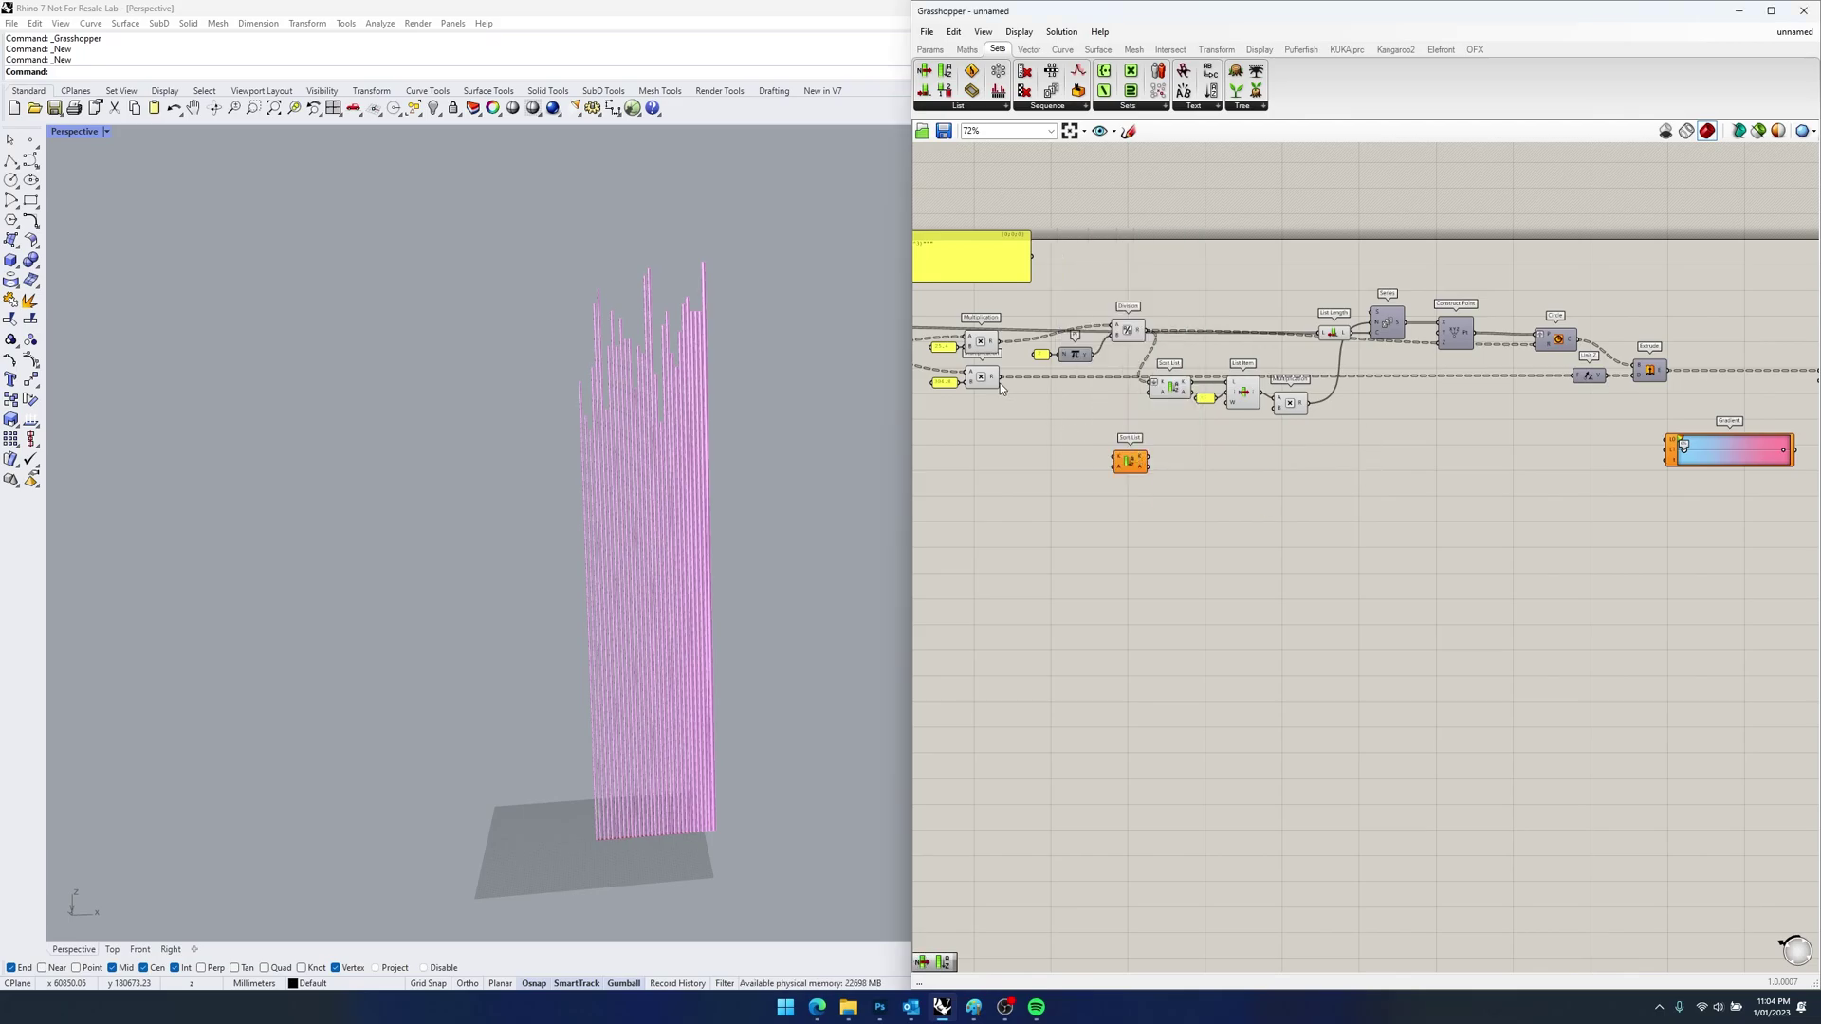
- Place Sort List before Gradient, connect the 304.8 Multiplication result to its K input and flatten that input
{"action": "left_click_drag", "start_coordinate": [1005, 378], "coordinate": [1504, 456]}
{"action": "right_click", "coordinate": [1485, 456]}
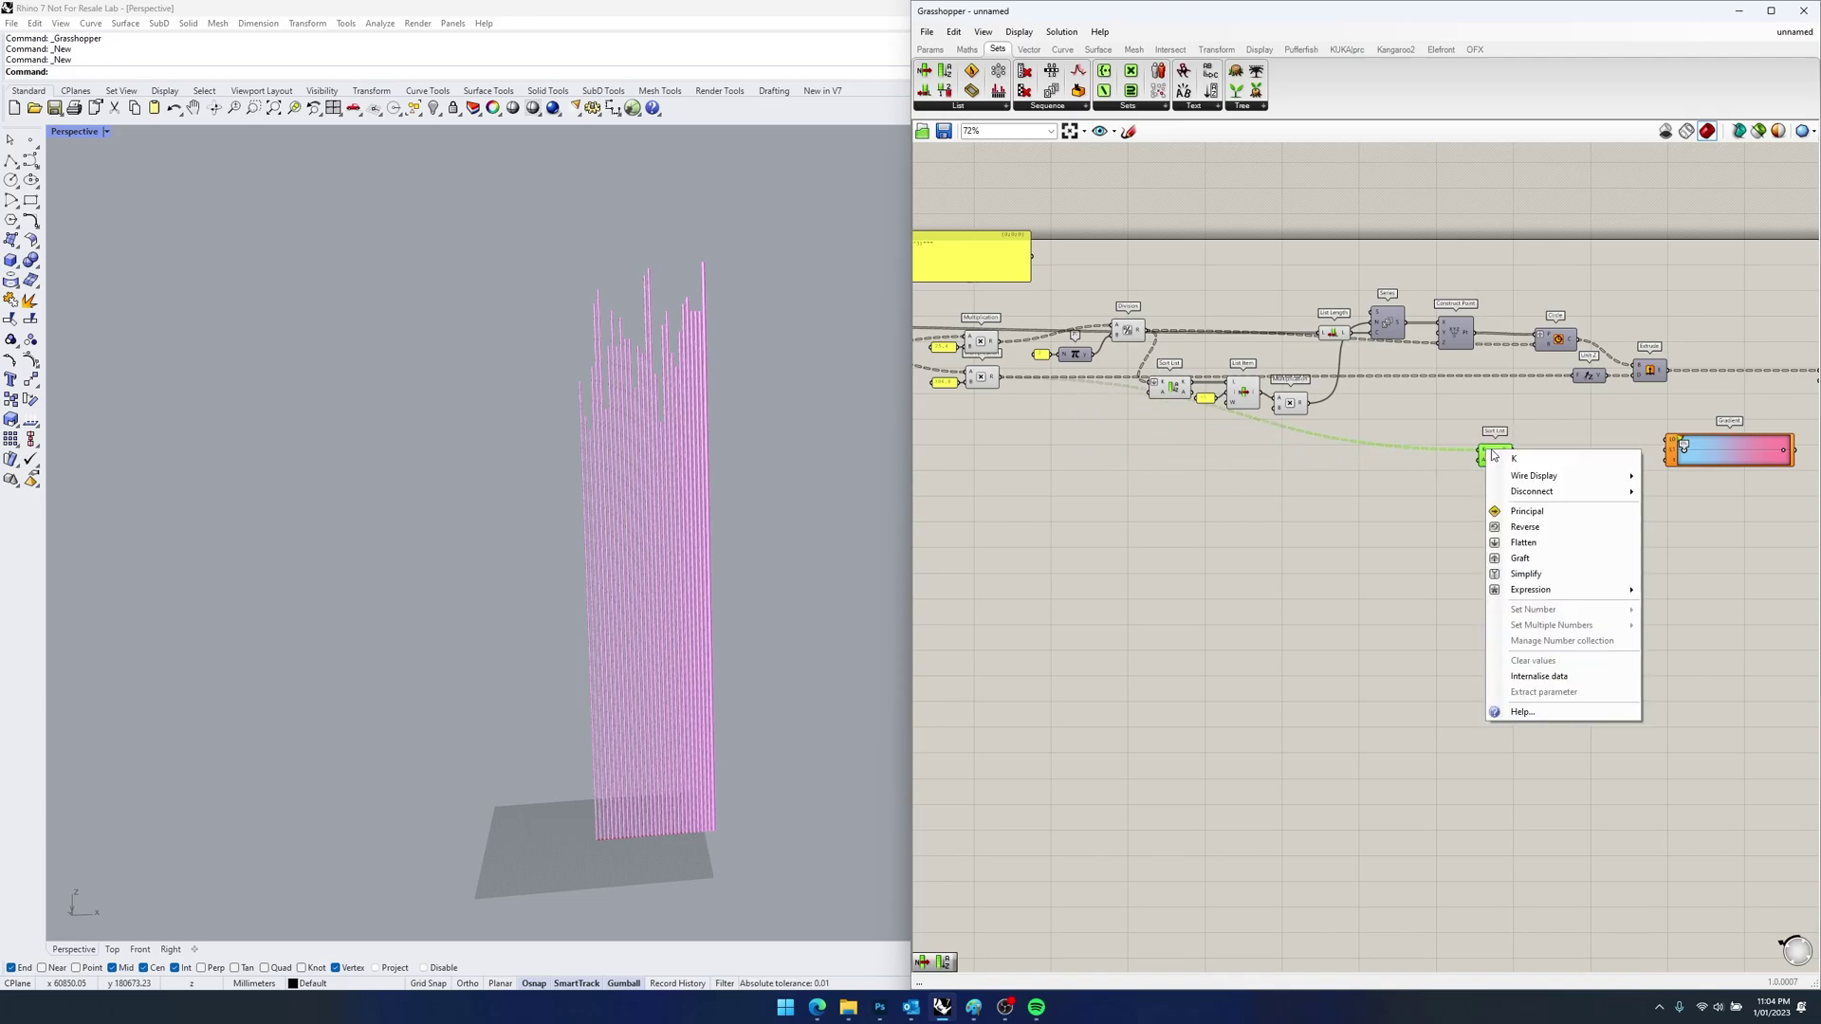
{"action": "left_click", "coordinate": [1546, 537]}
{"action": "scroll", "coordinate": [1530, 453], "scroll_direction": "up", "scroll_amount": 3}
{"action": "right_click_drag", "start_coordinate": [1531, 447], "coordinate": [1439, 464]}
{"action": "left_click_drag", "start_coordinate": [1365, 465], "coordinate": [1341, 462]}
{"action": "left_click", "coordinate": [1448, 456]}
- Add a List Item component after the new Sort List and connect Sort List's K output to its L input
{"action": "right_click_drag", "start_coordinate": [1450, 455], "coordinate": [1346, 457]}
{"action": "double_click", "coordinate": [1346, 461]}
{"action": "type", "text": "list item"}
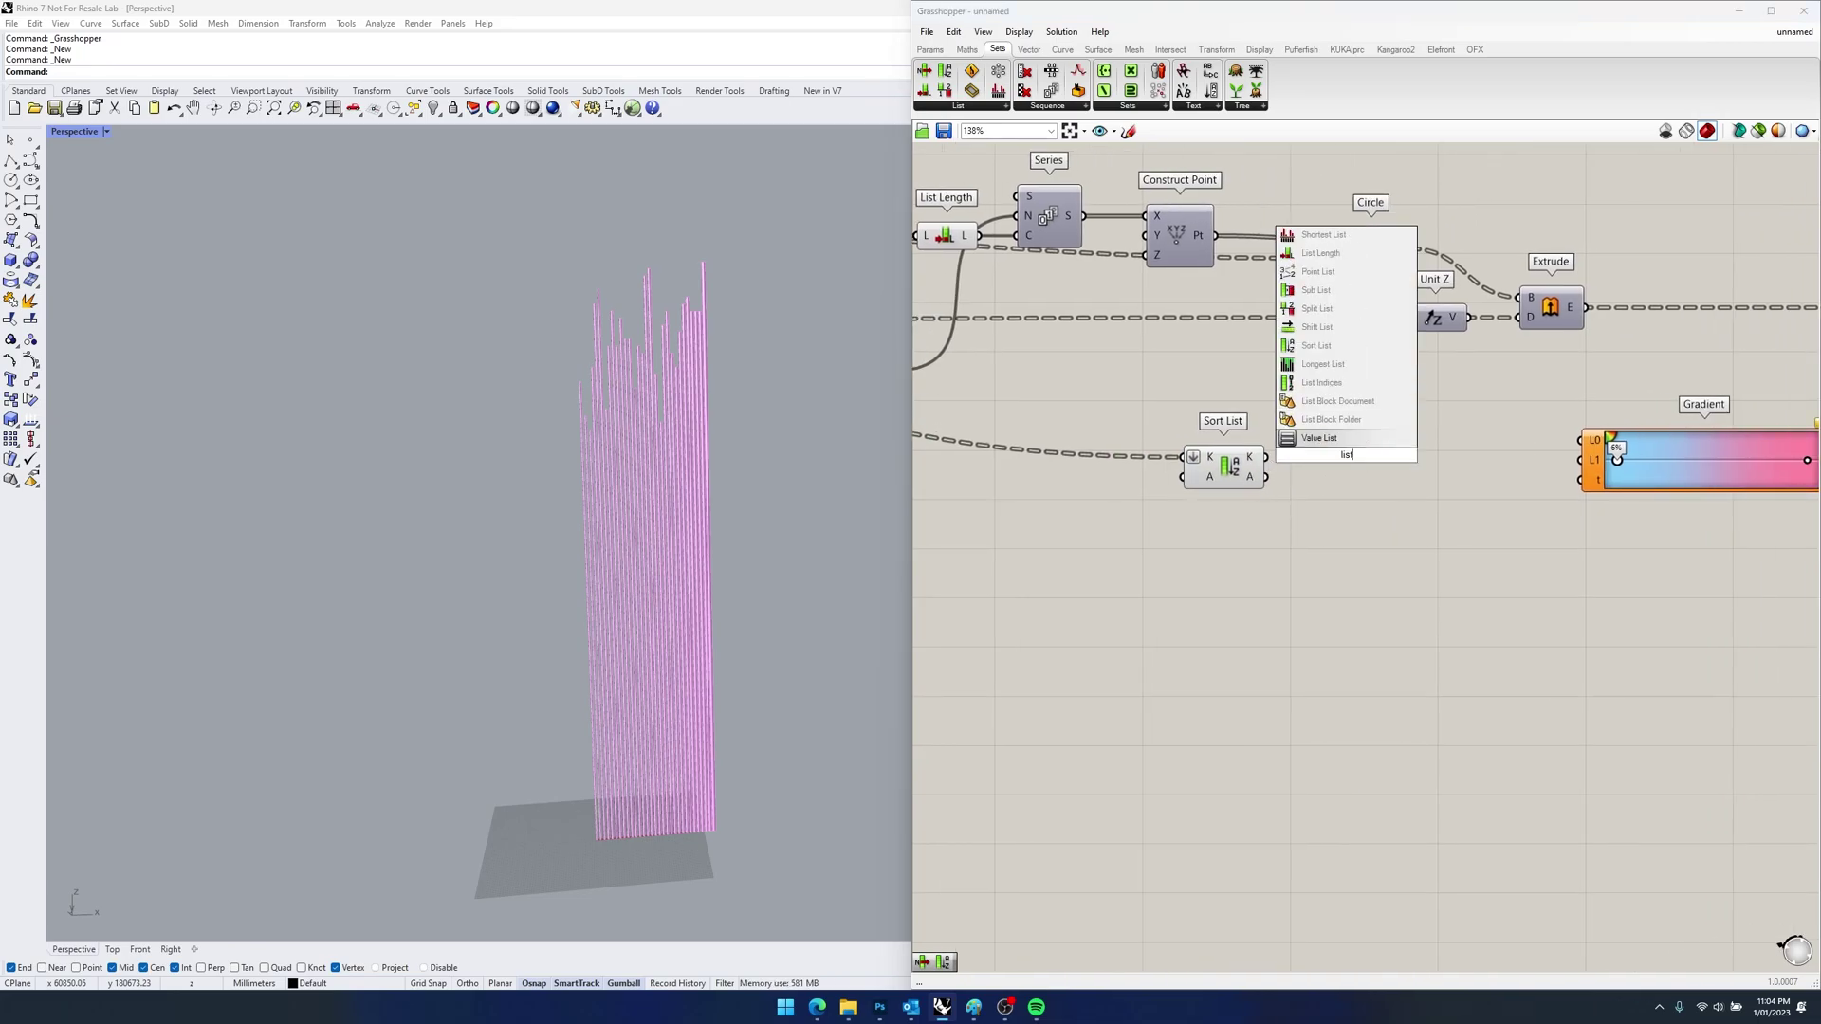
{"action": "key", "text": "Return"}
{"action": "left_click_drag", "start_coordinate": [1265, 456], "coordinate": [1381, 494]}
- Add a -1 output to List Item, and connect -1 to Gradient's L1 input and i to its L0 input
{"action": "scroll", "coordinate": [1380, 494], "scroll_direction": "up", "scroll_amount": 3}
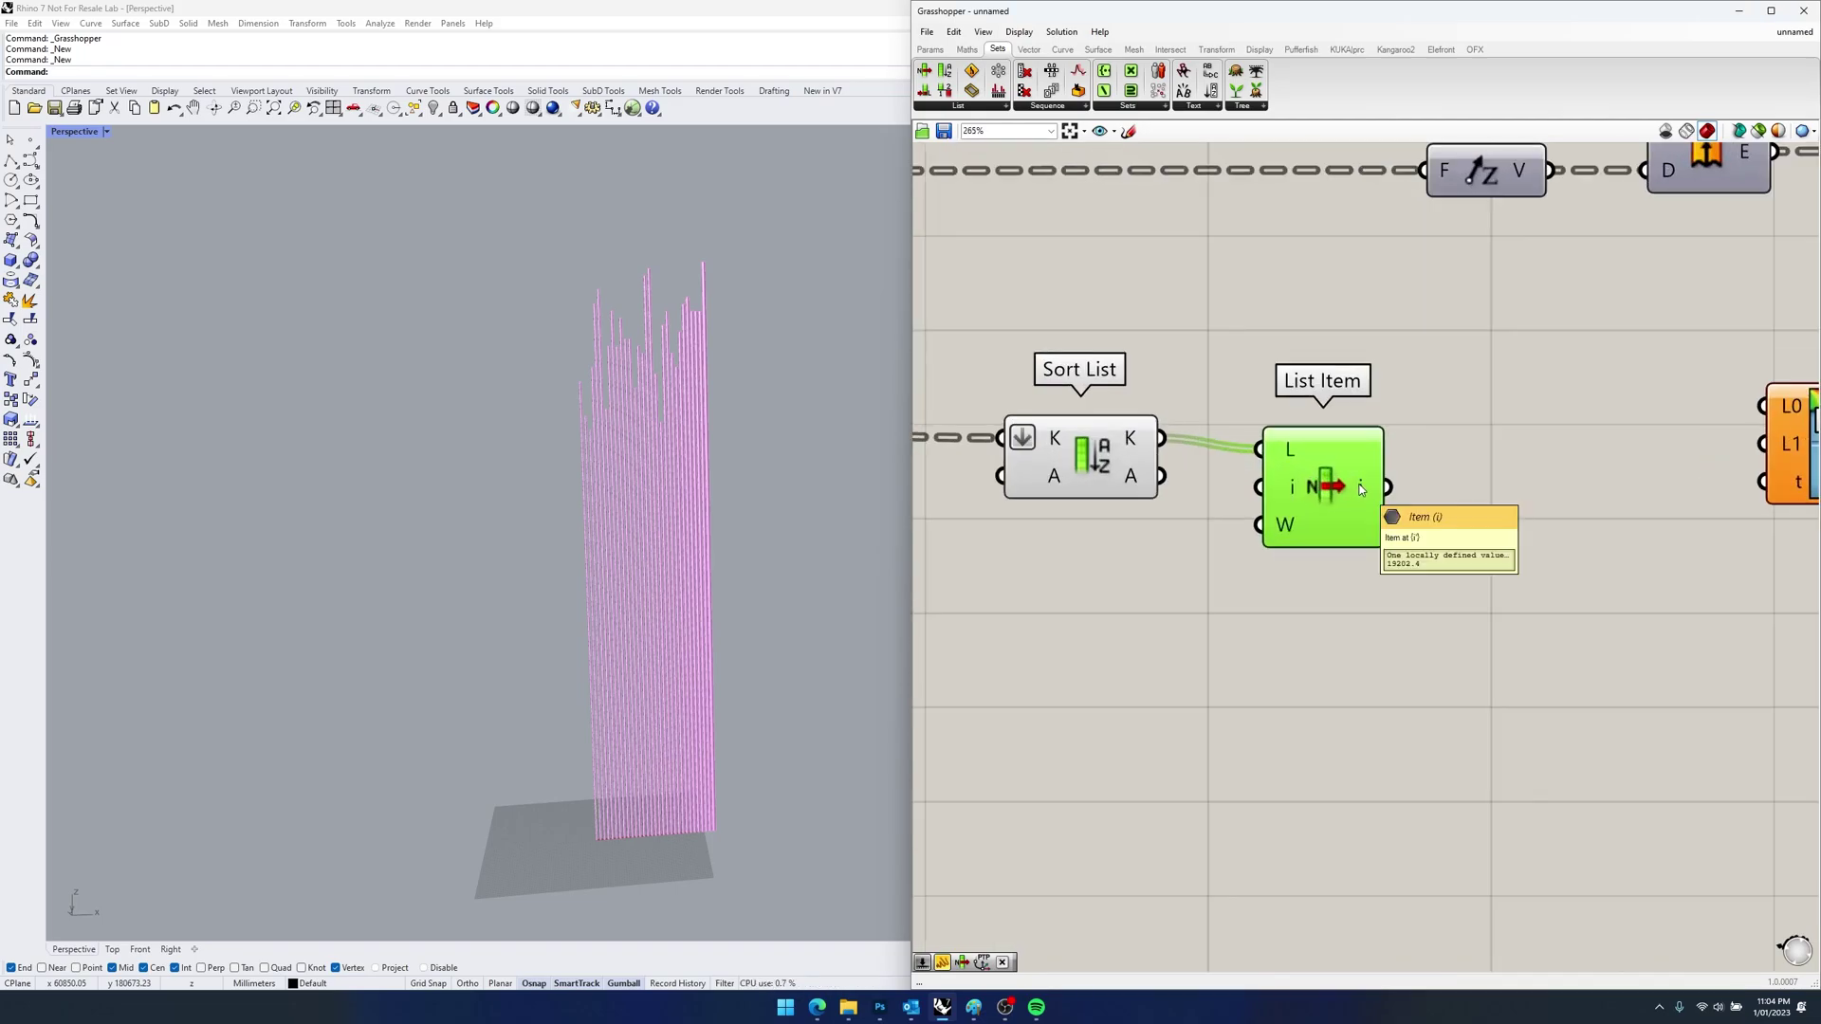
{"action": "scroll", "coordinate": [1358, 483], "scroll_direction": "up", "scroll_amount": 3}
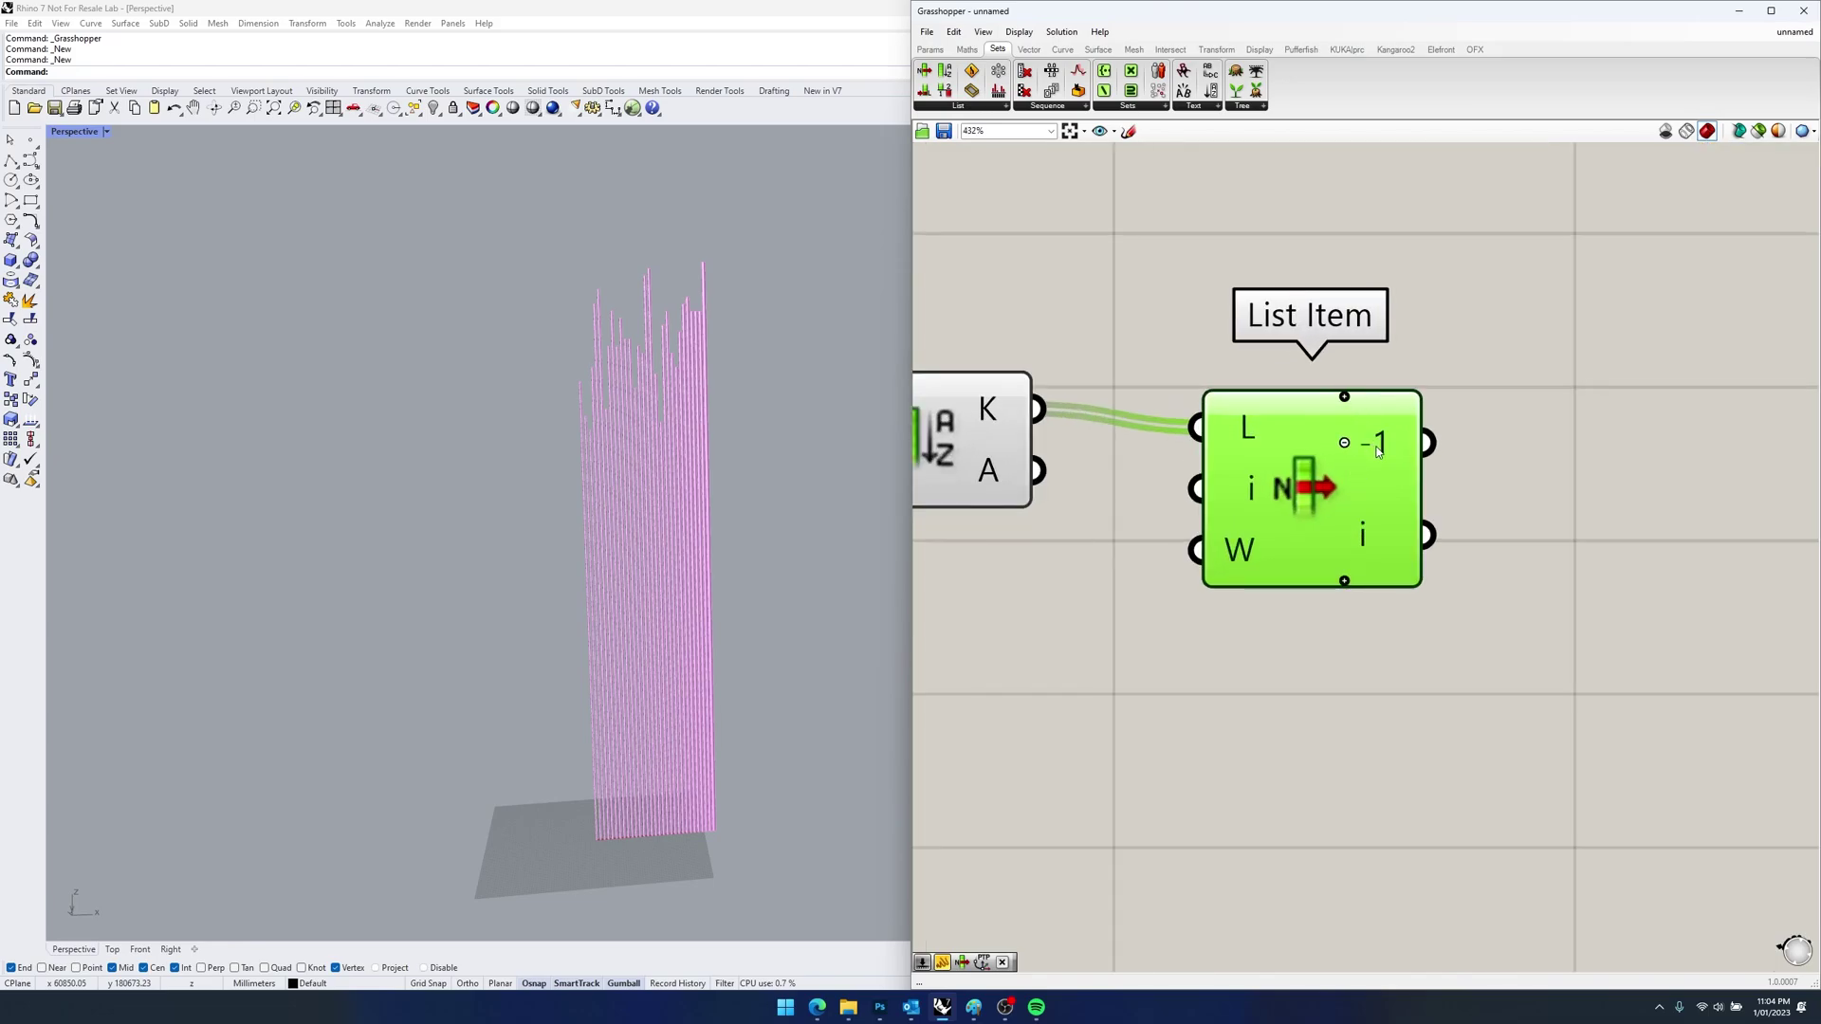
{"action": "scroll", "coordinate": [1377, 452], "scroll_direction": "down", "scroll_amount": 5}
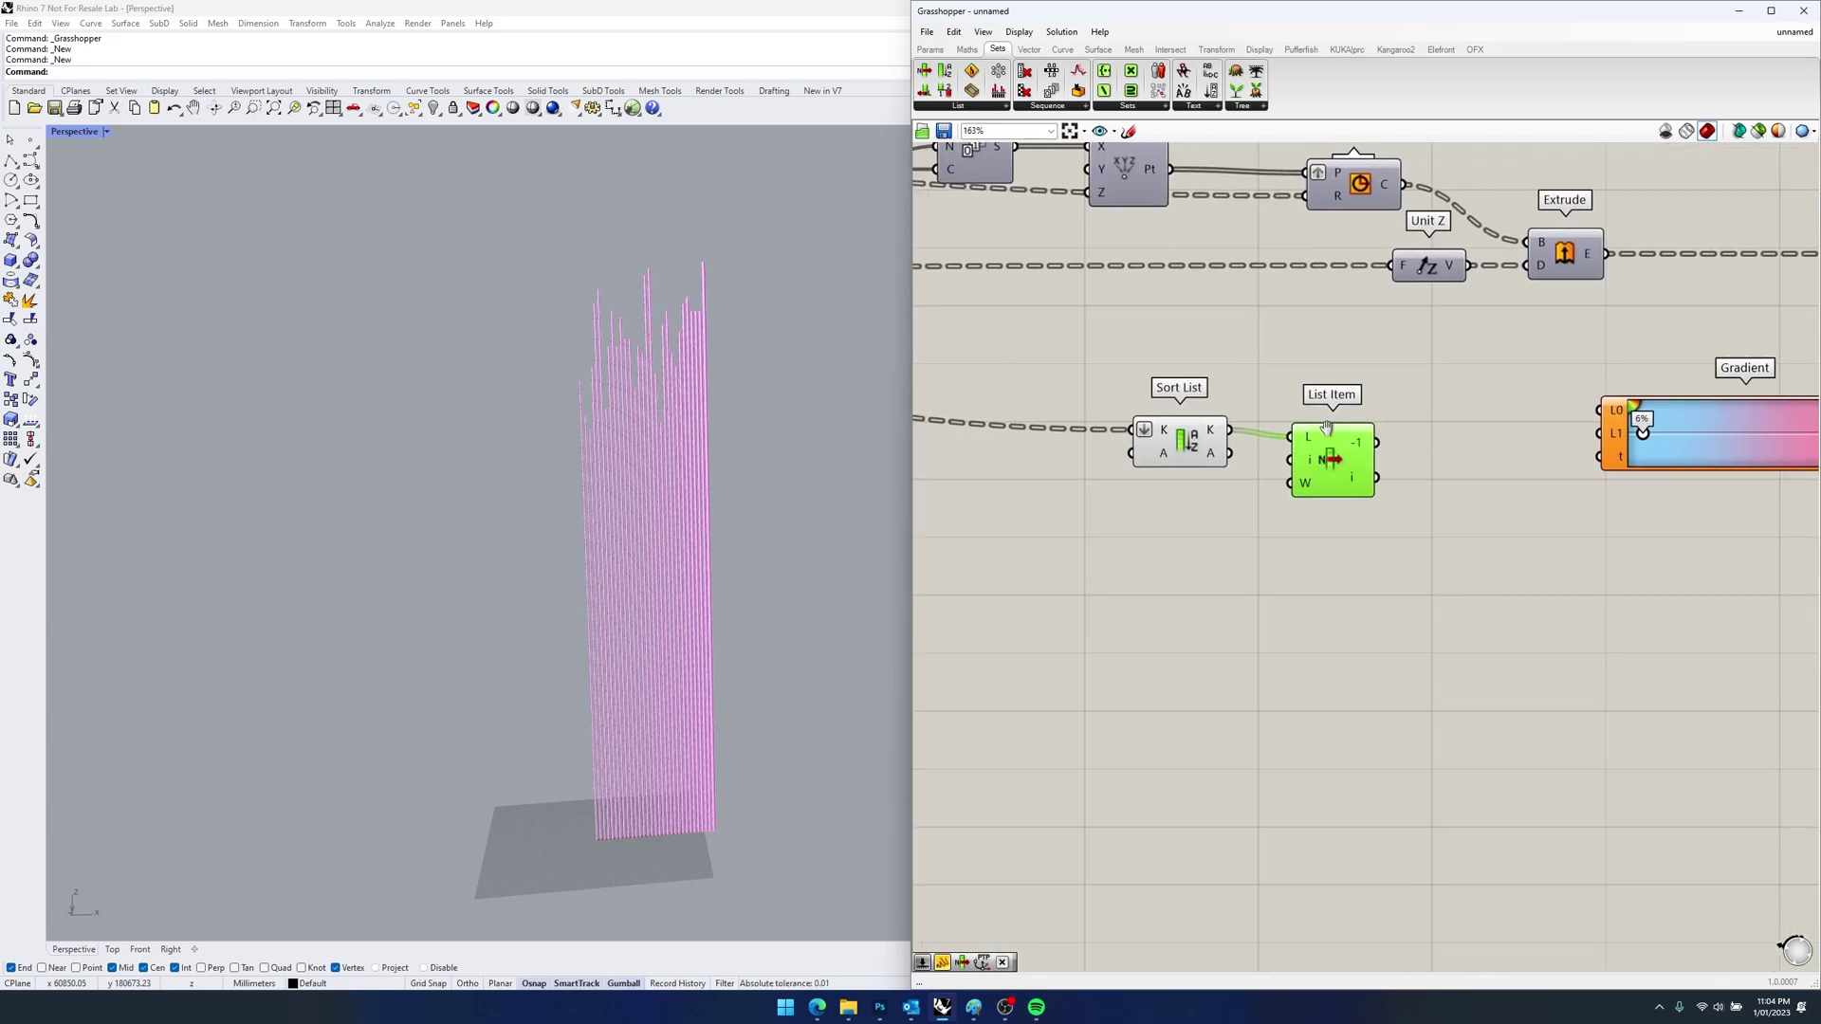
{"action": "right_click_drag", "start_coordinate": [1378, 453], "coordinate": [1207, 444]}
{"action": "left_click_drag", "start_coordinate": [1211, 451], "coordinate": [1432, 443]}
{"action": "left_click_drag", "start_coordinate": [1213, 485], "coordinate": [1434, 419]}
- Connect the 304.8 Multiplication result to Gradient's t input, and Gradient's output to Custom Preview's M input
{"action": "right_click_drag", "start_coordinate": [1522, 344], "coordinate": [1755, 306]}
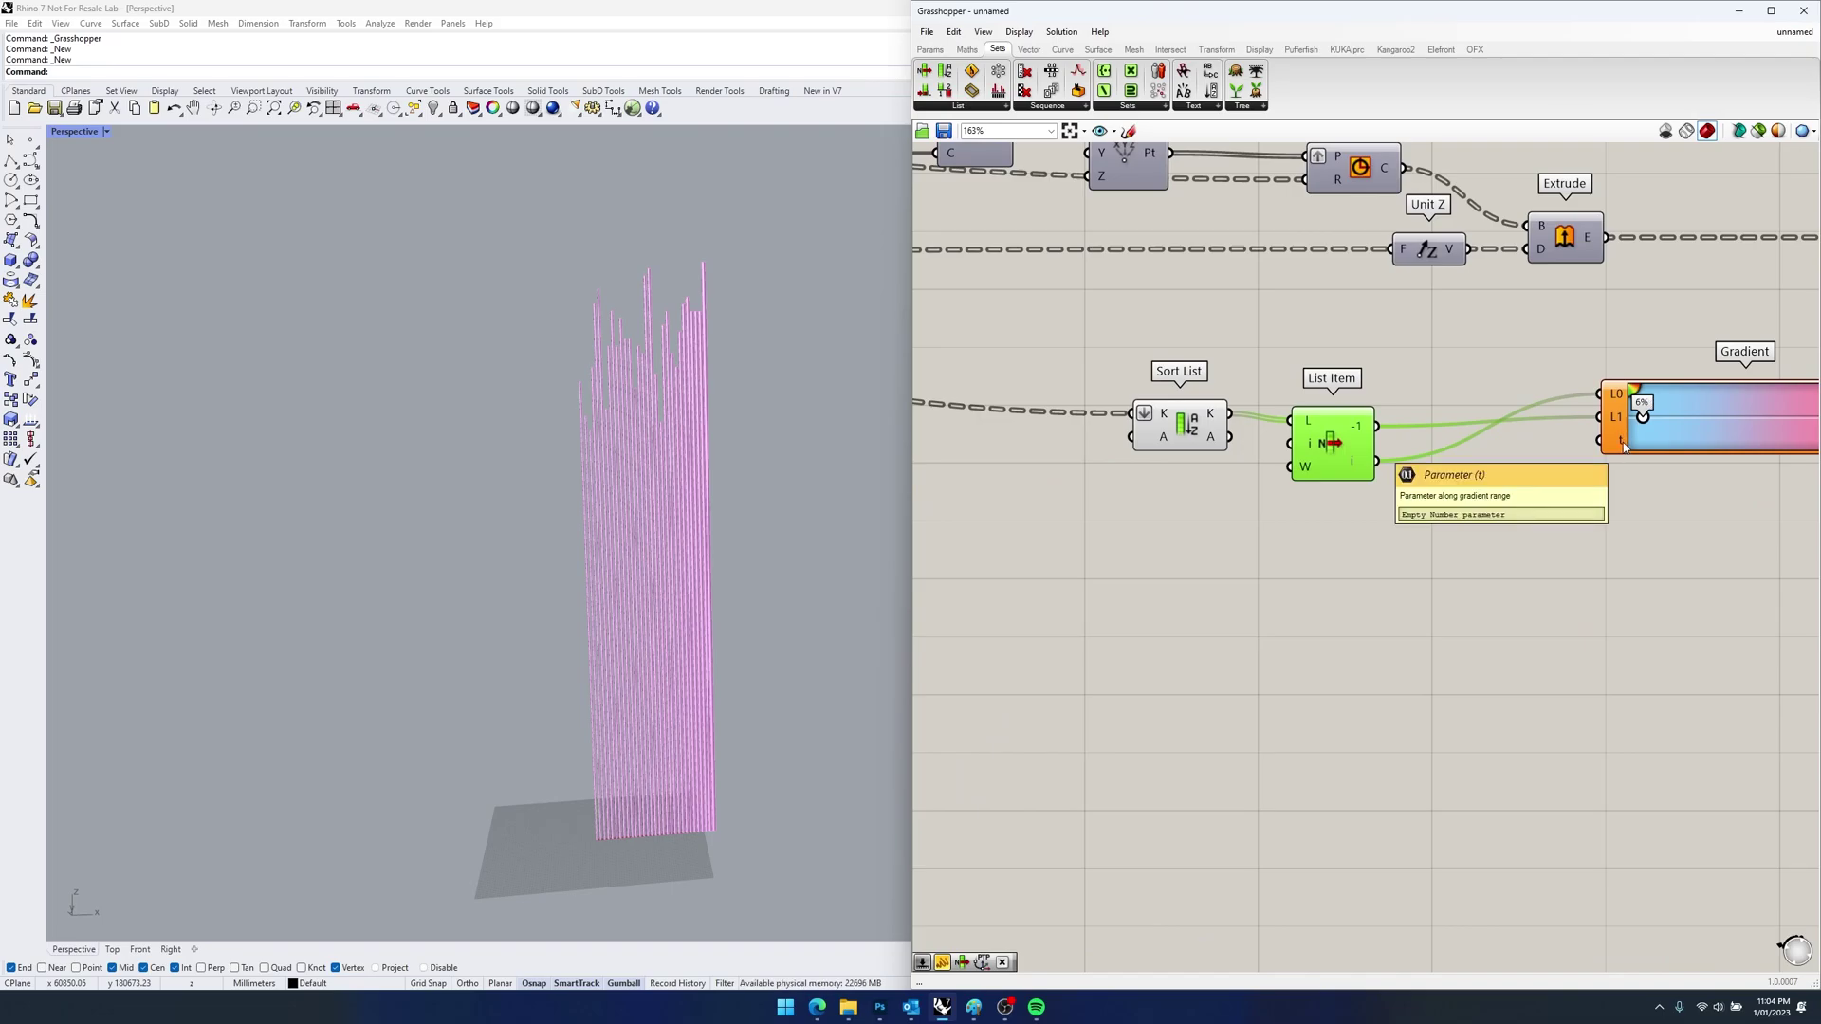
{"action": "scroll", "coordinate": [1624, 445], "scroll_direction": "down", "scroll_amount": 4}
{"action": "left_click_drag", "start_coordinate": [1098, 356], "coordinate": [1721, 434]}
{"action": "scroll", "coordinate": [1716, 374], "scroll_direction": "down", "scroll_amount": 3}
{"action": "right_click_drag", "start_coordinate": [1716, 367], "coordinate": [1272, 389]}
{"action": "scroll", "coordinate": [1272, 388], "scroll_direction": "up", "scroll_amount": 7}
{"action": "left_click_drag", "start_coordinate": [1384, 491], "coordinate": [1438, 335]}
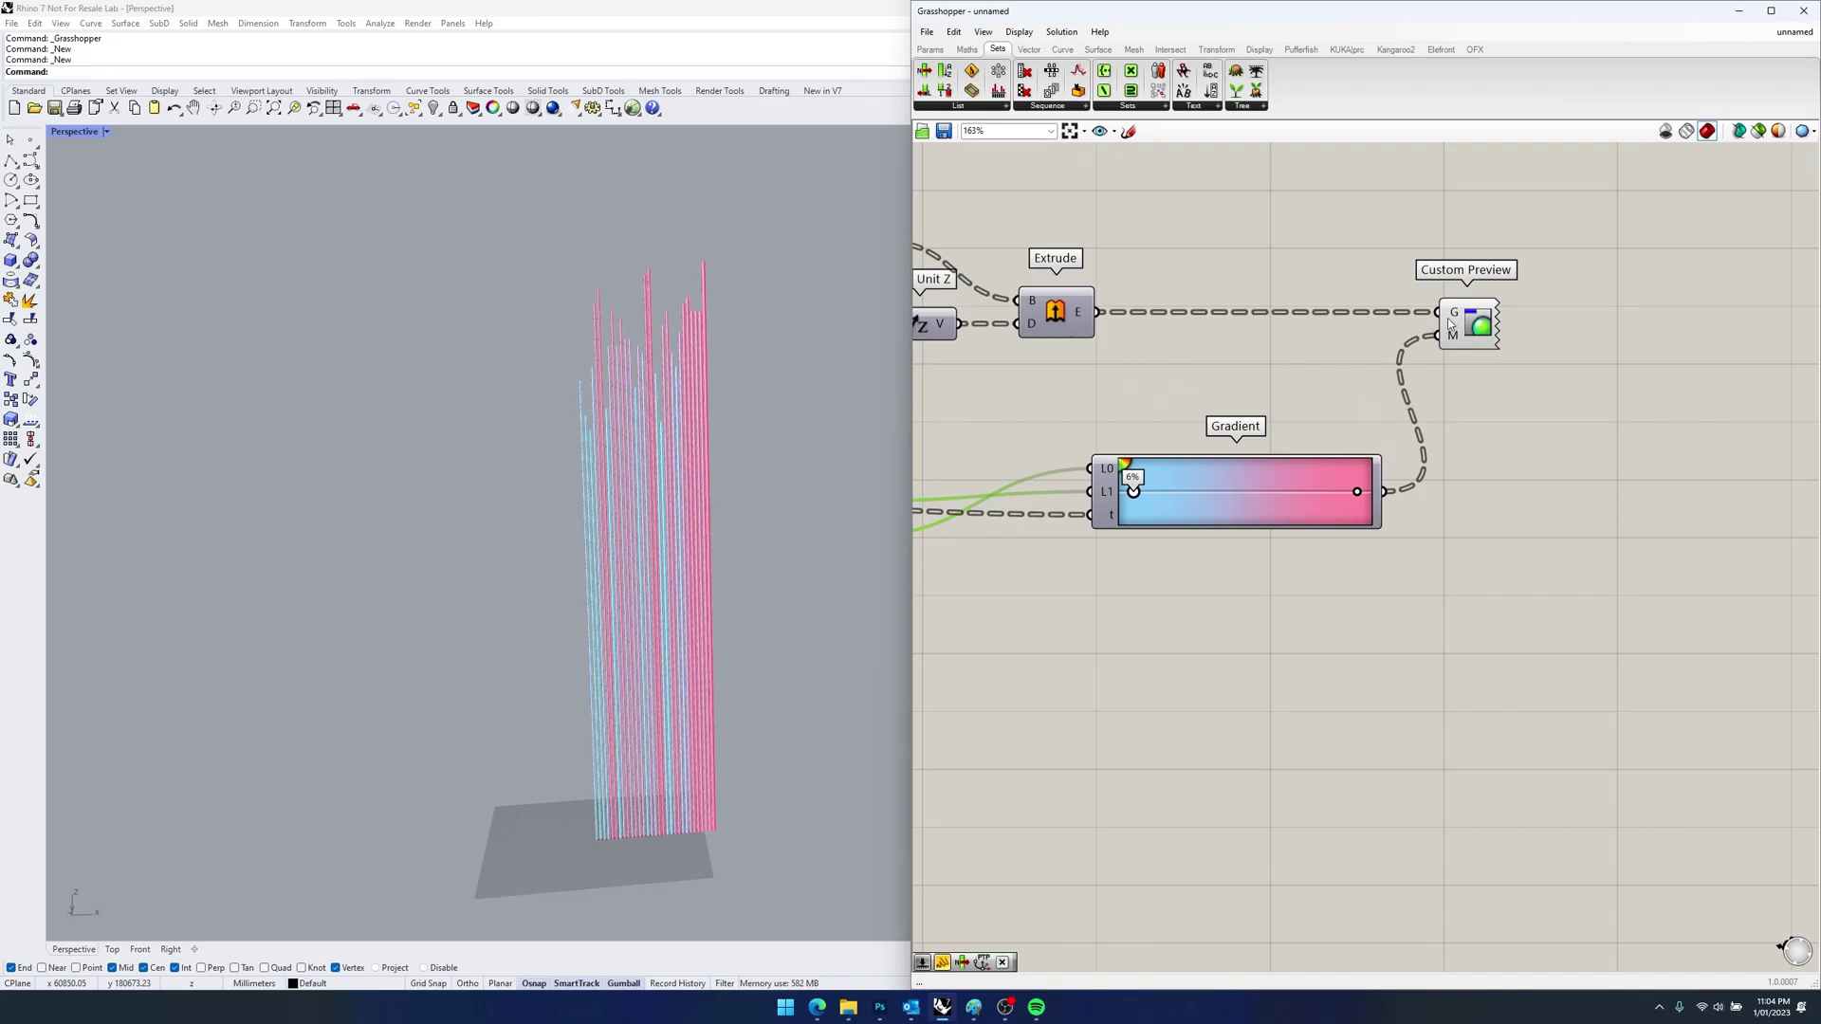
- Switch to Excel, open trees.csv from the Desktop and select cell A33, directly below the last tree row
{"action": "scroll", "coordinate": [1408, 345], "scroll_direction": "down", "scroll_amount": 6}
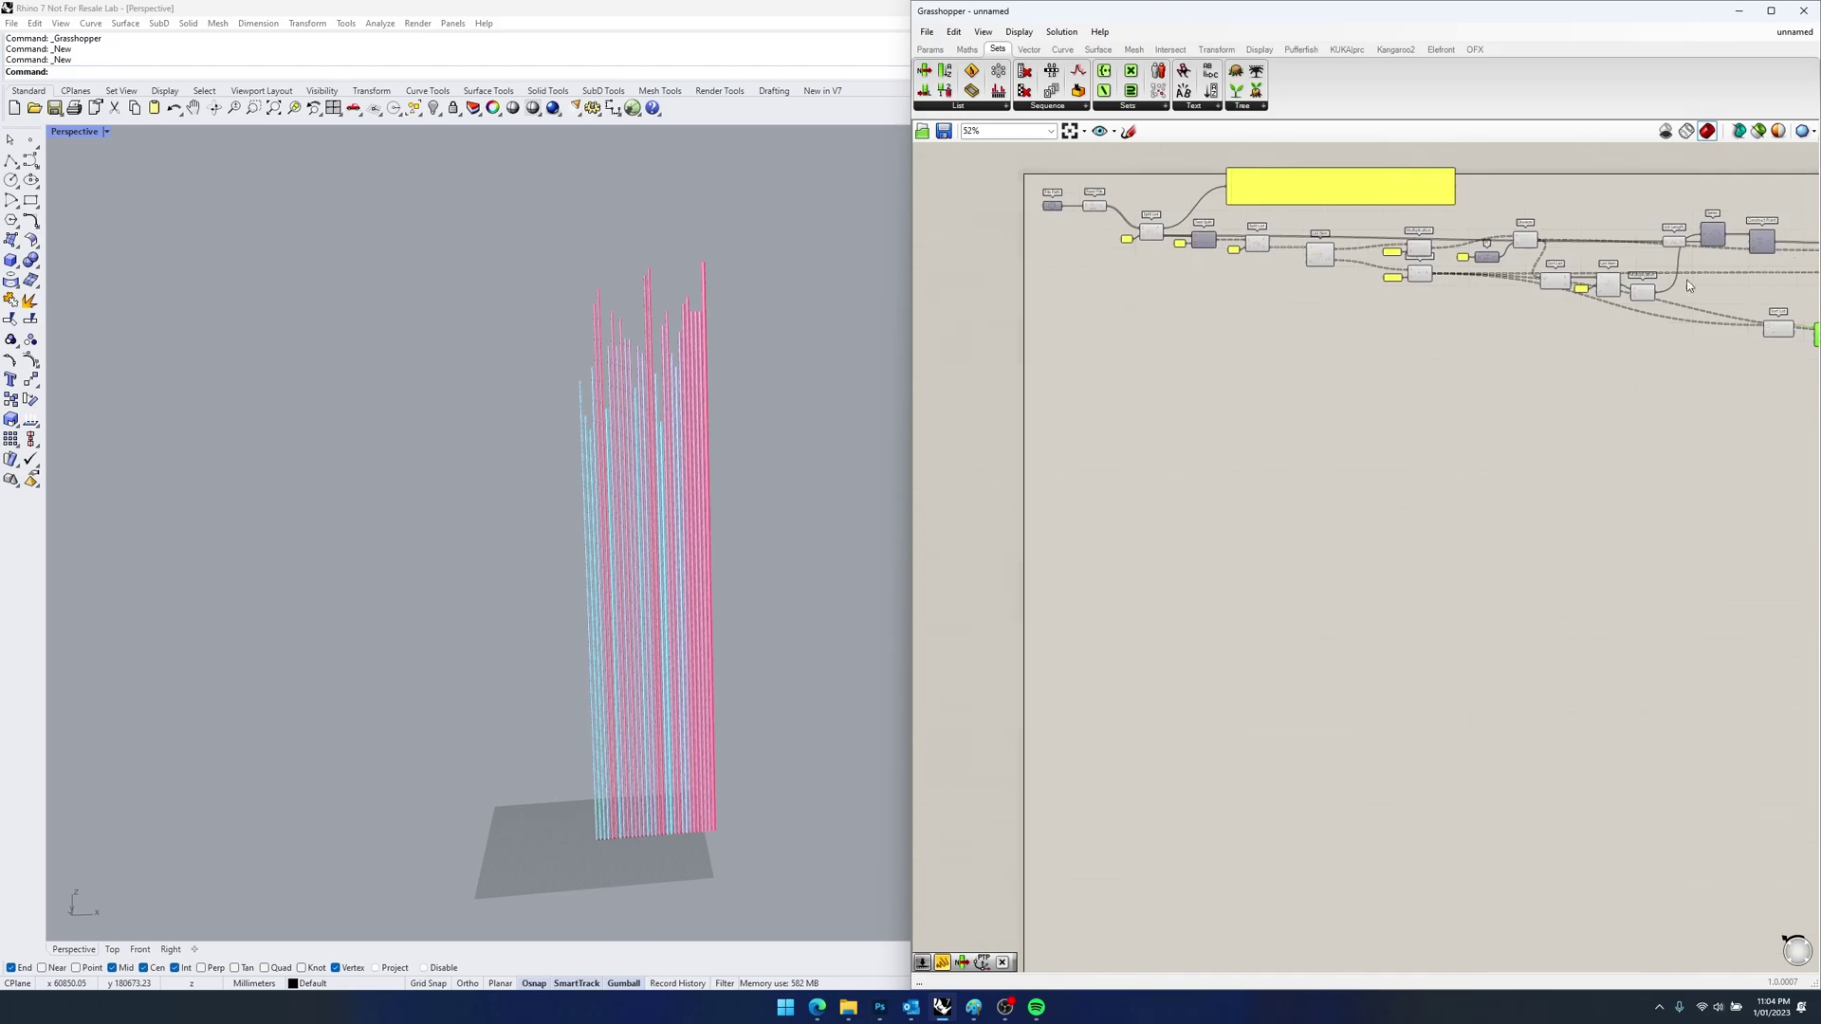
{"action": "scroll", "coordinate": [1386, 244], "scroll_direction": "up", "scroll_amount": 7}
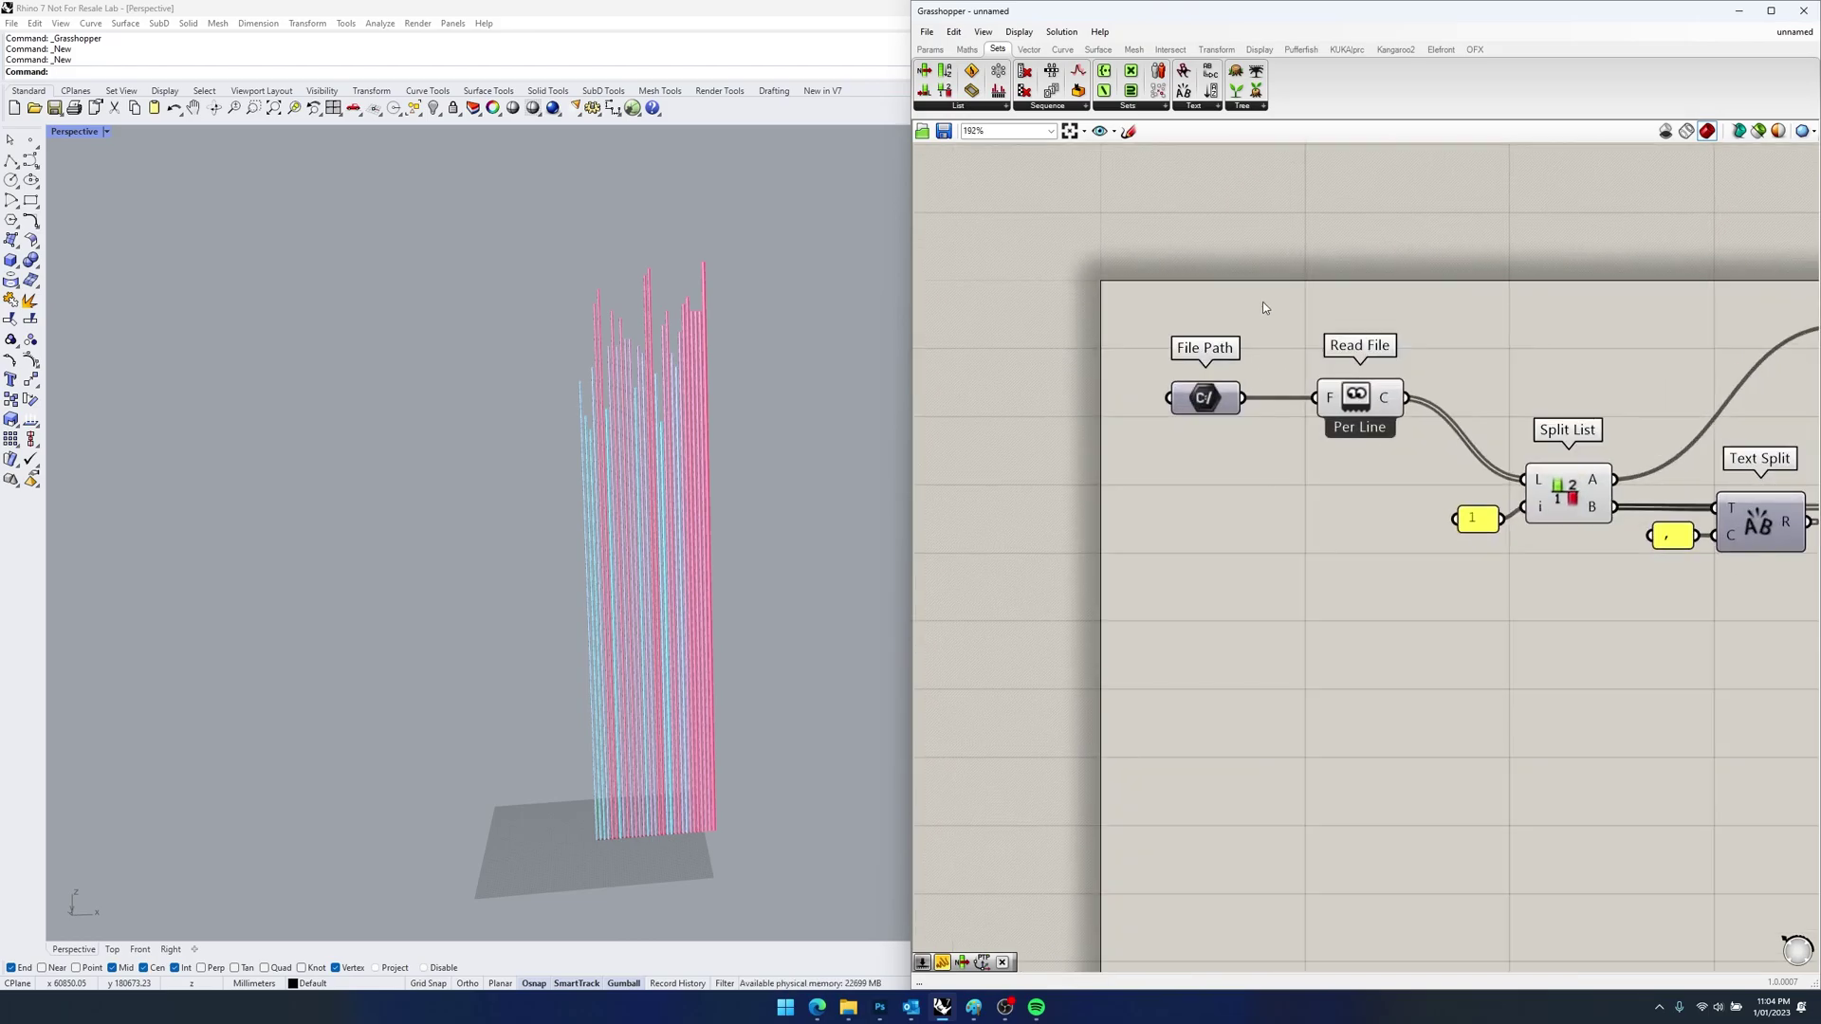
{"action": "scroll", "coordinate": [1208, 363], "scroll_direction": "down", "scroll_amount": 2}
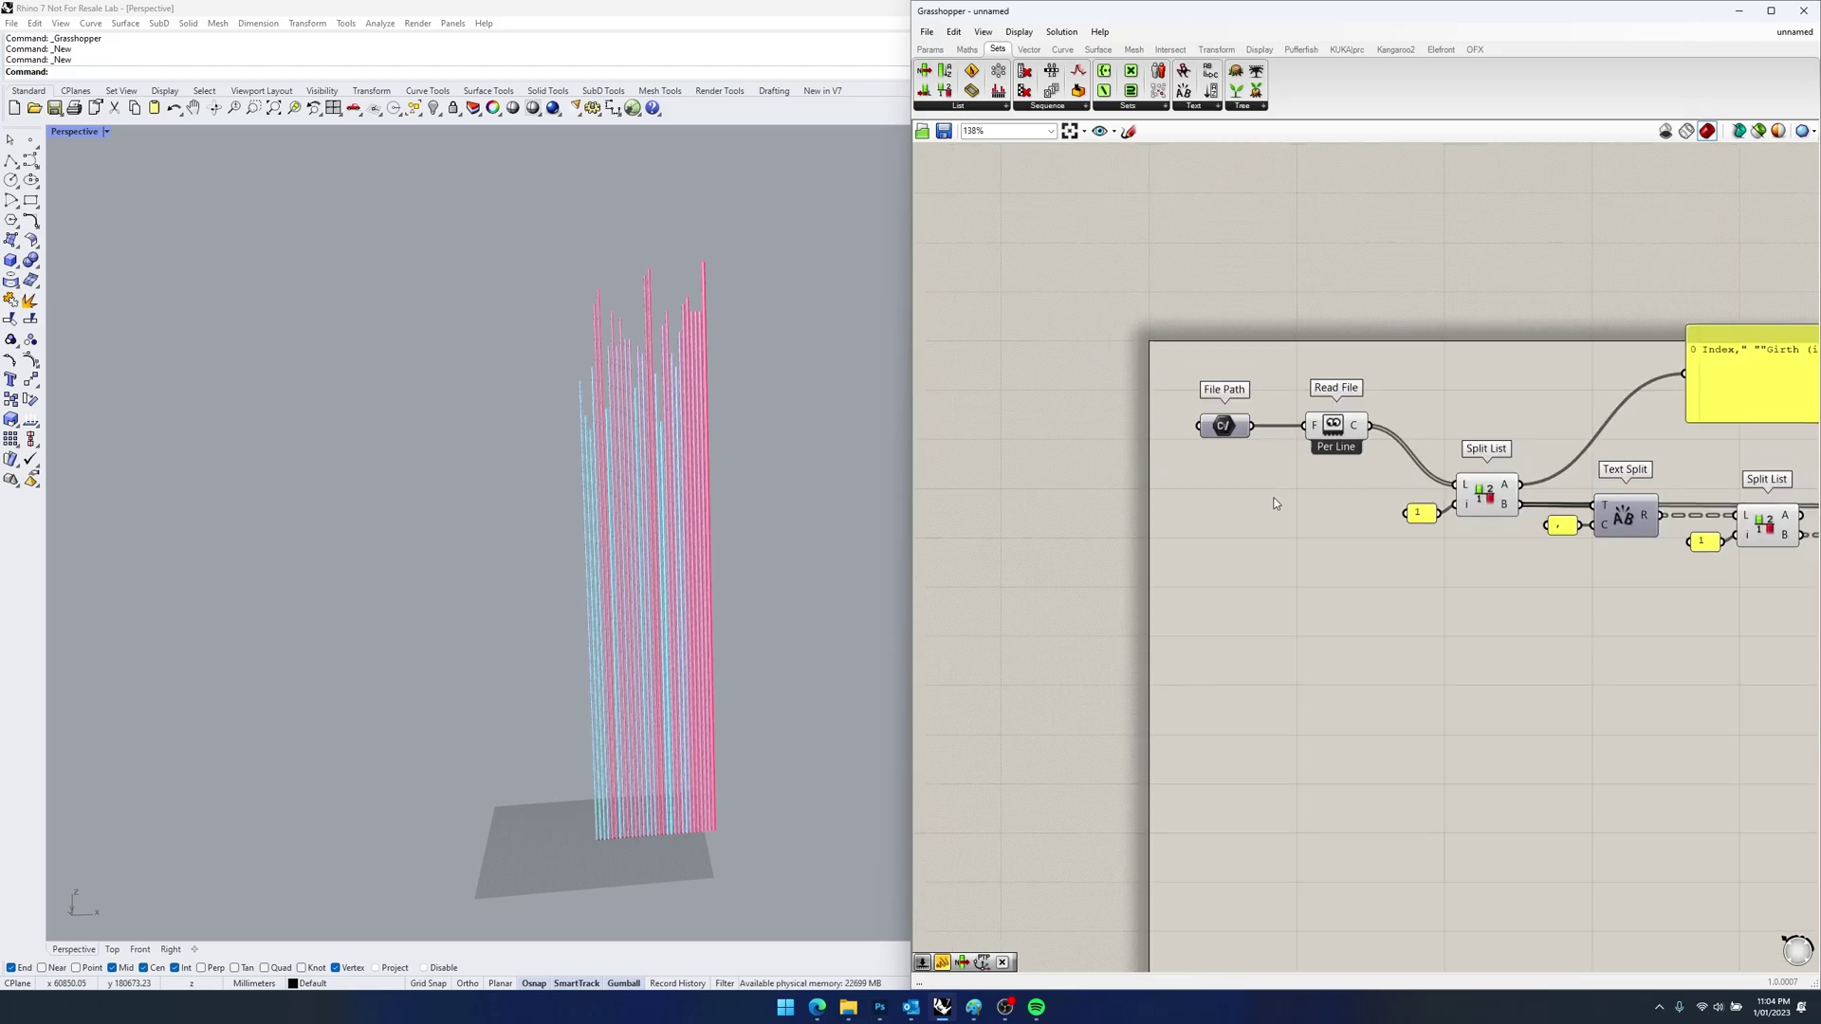
{"action": "left_click", "coordinate": [785, 1007]}
{"action": "type", "text": "exce"}
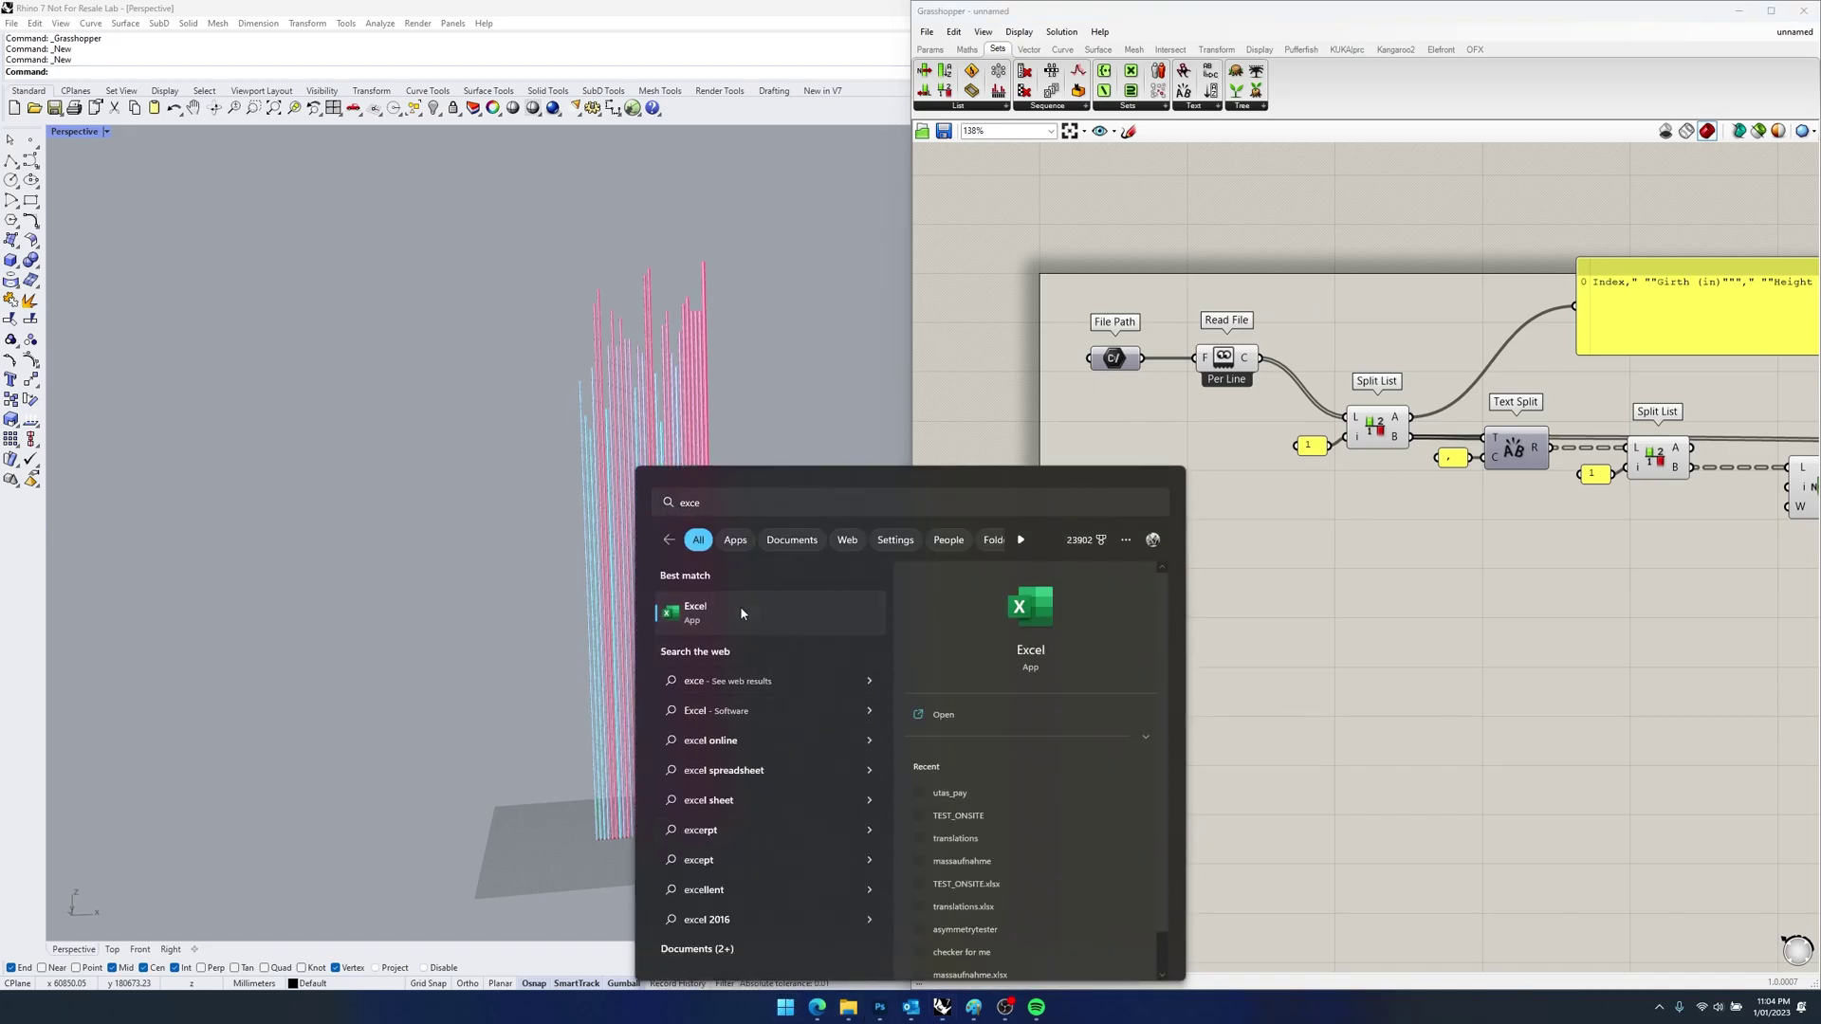
{"action": "left_click", "coordinate": [740, 607]}
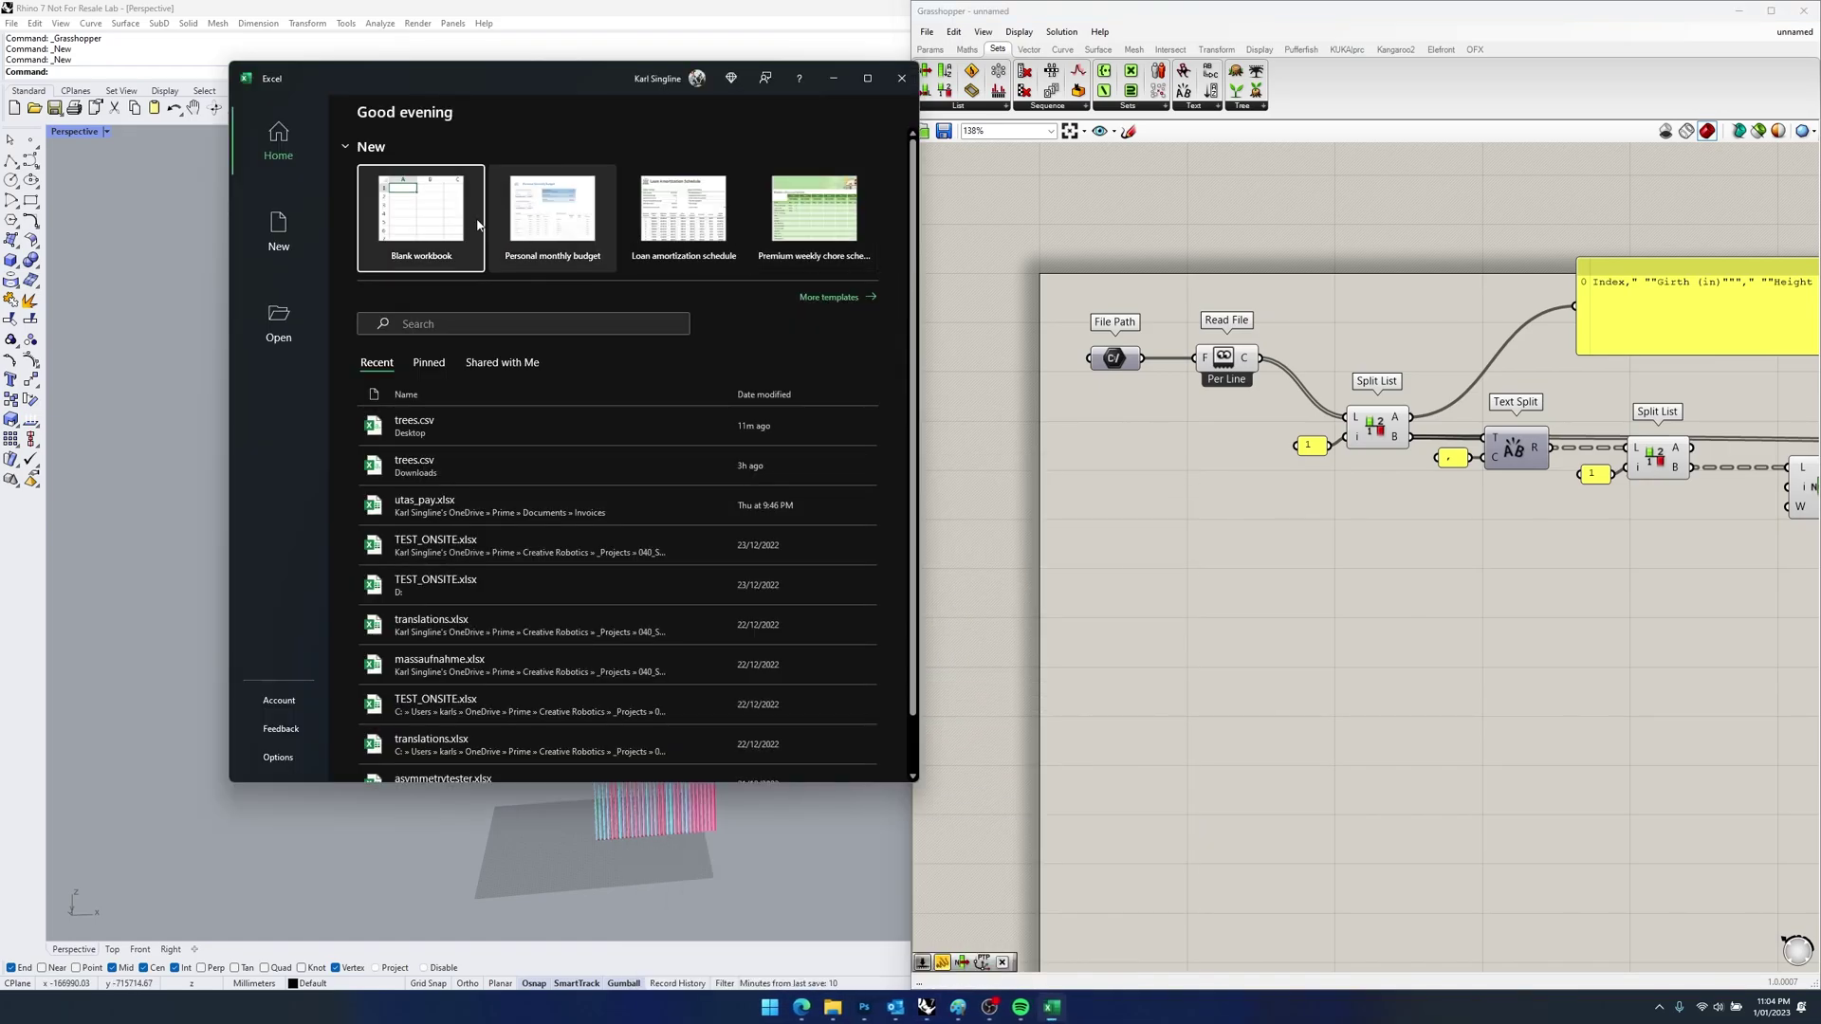
{"action": "left_click", "coordinate": [428, 431]}
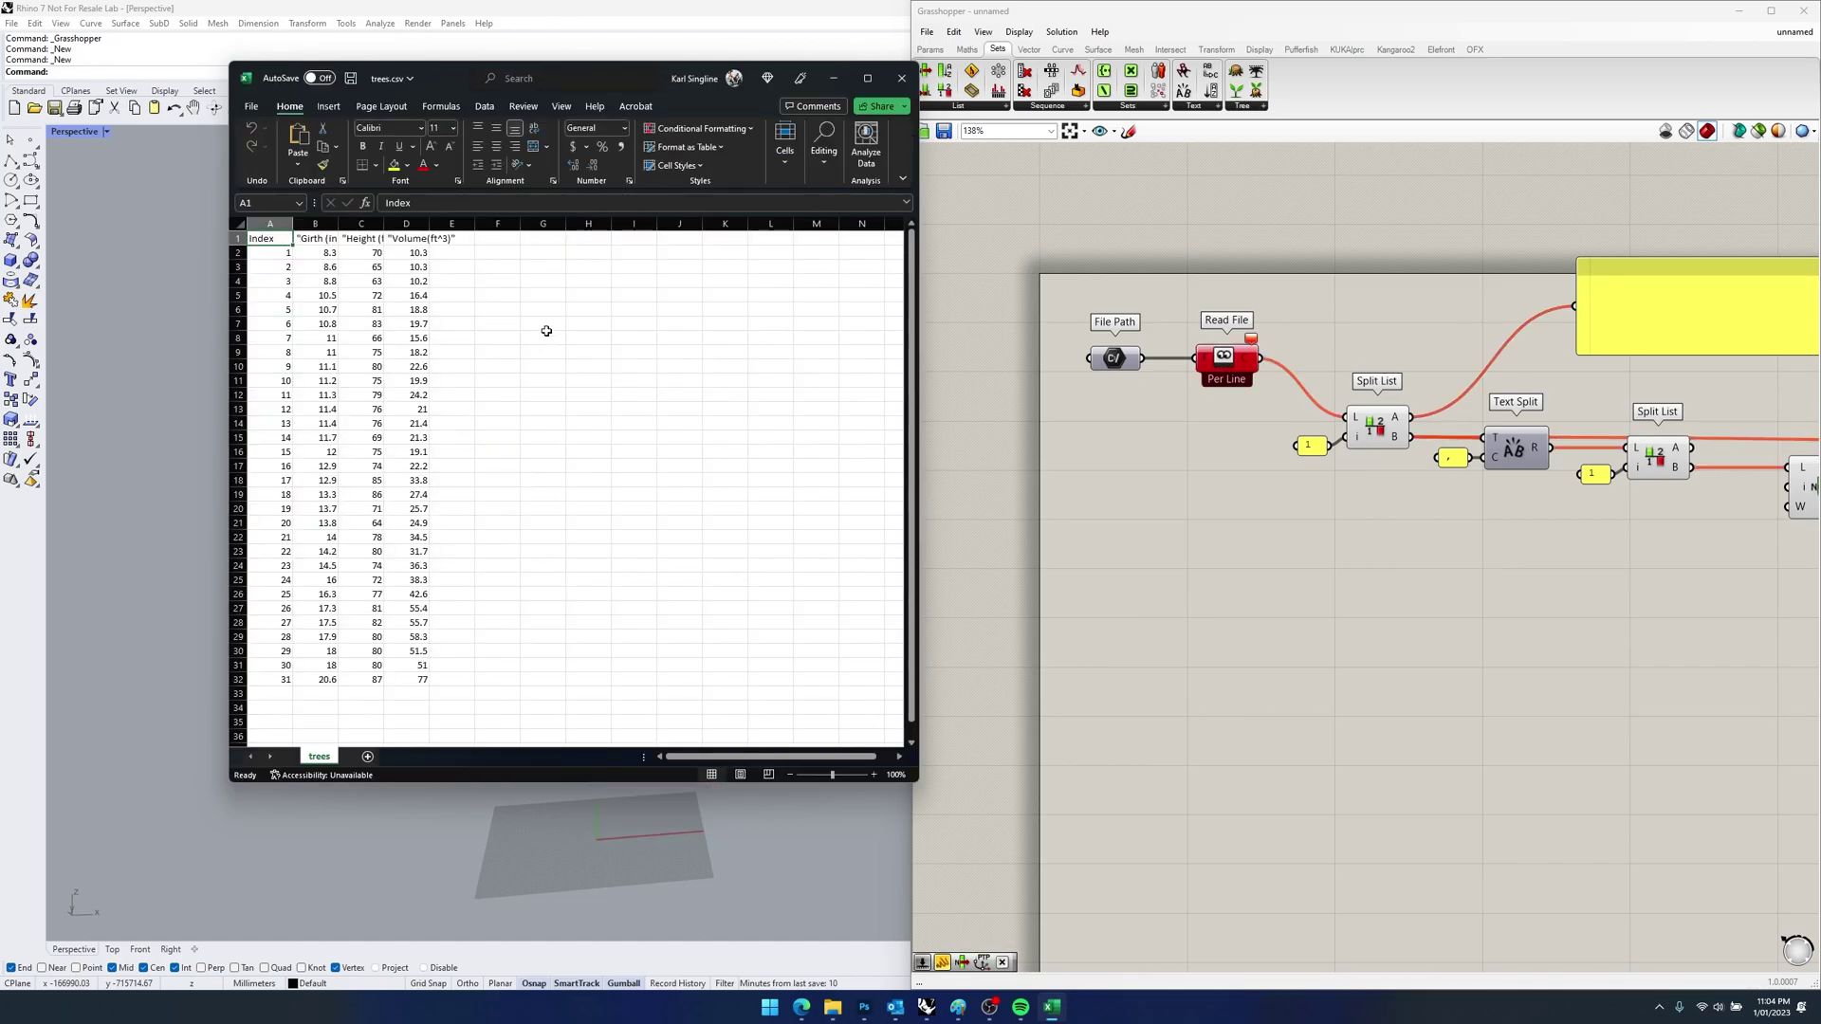
{"action": "left_click", "coordinate": [269, 694]}
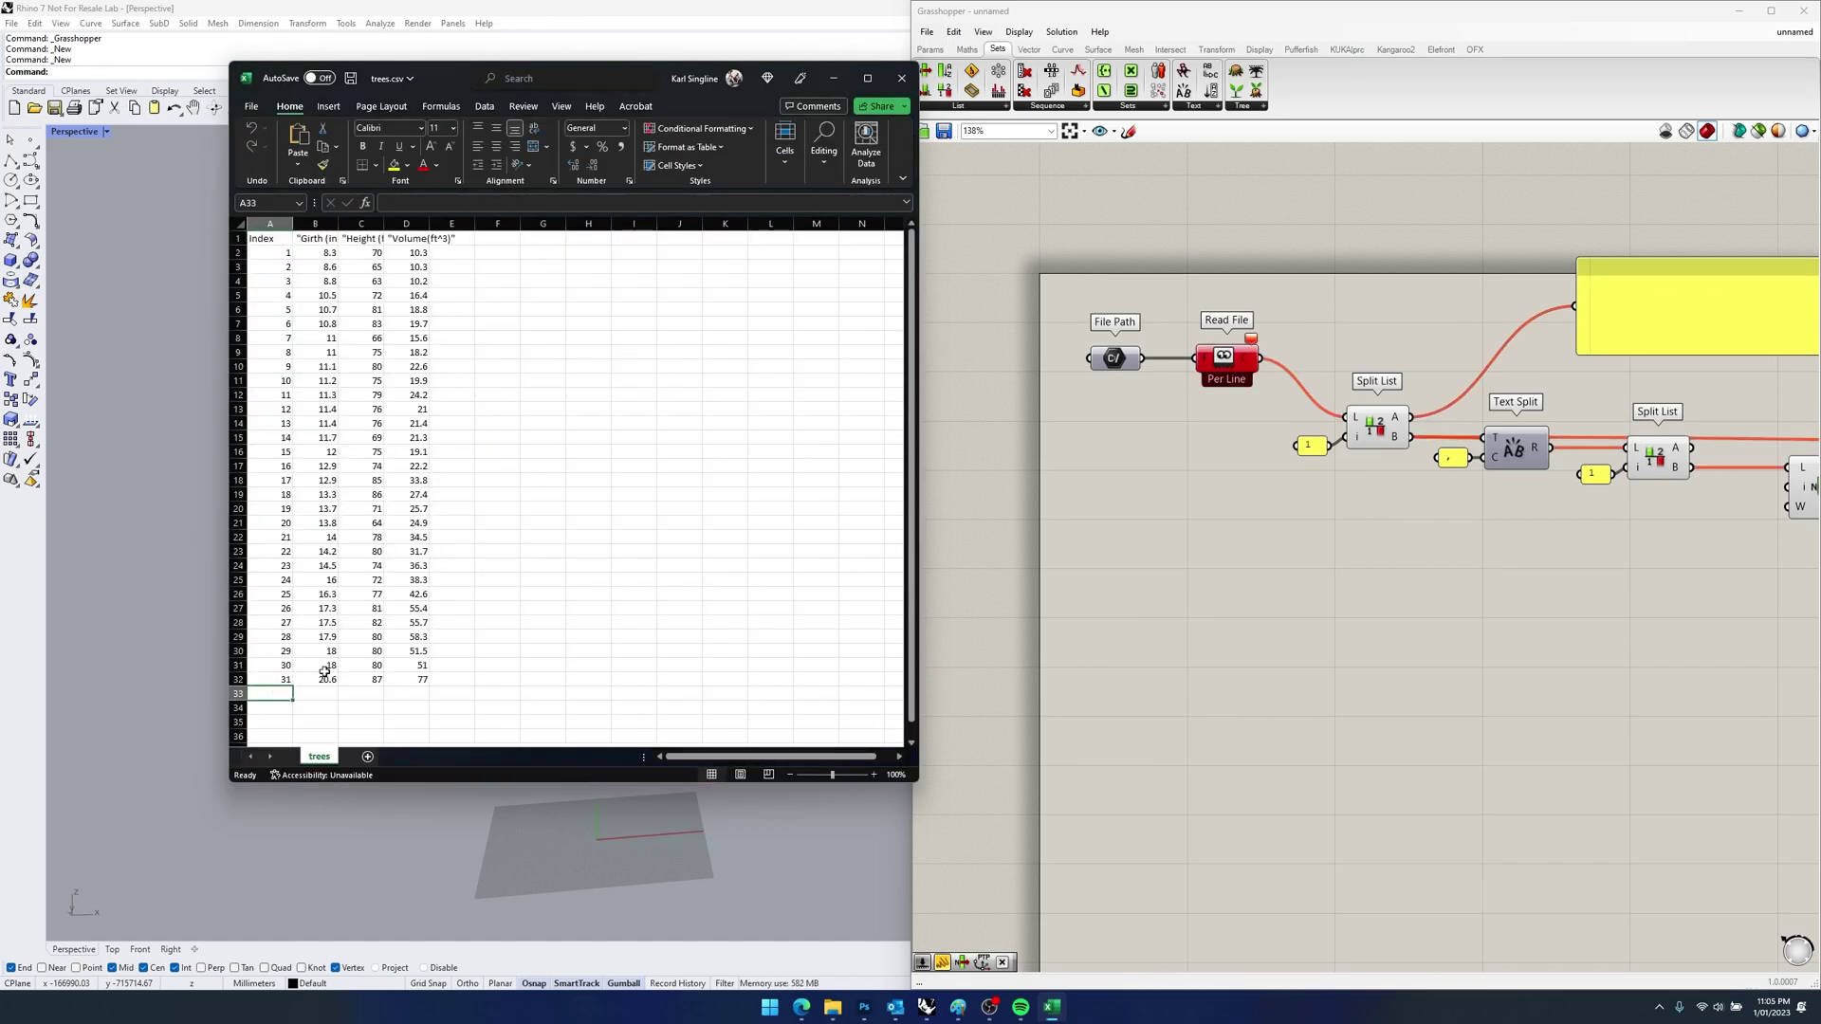
- Add a tree record in row 33 with index 32, girth 25 and height 40, leaving its volume blank
{"action": "type", "text": "32"}
{"action": "key", "text": "Tab"}
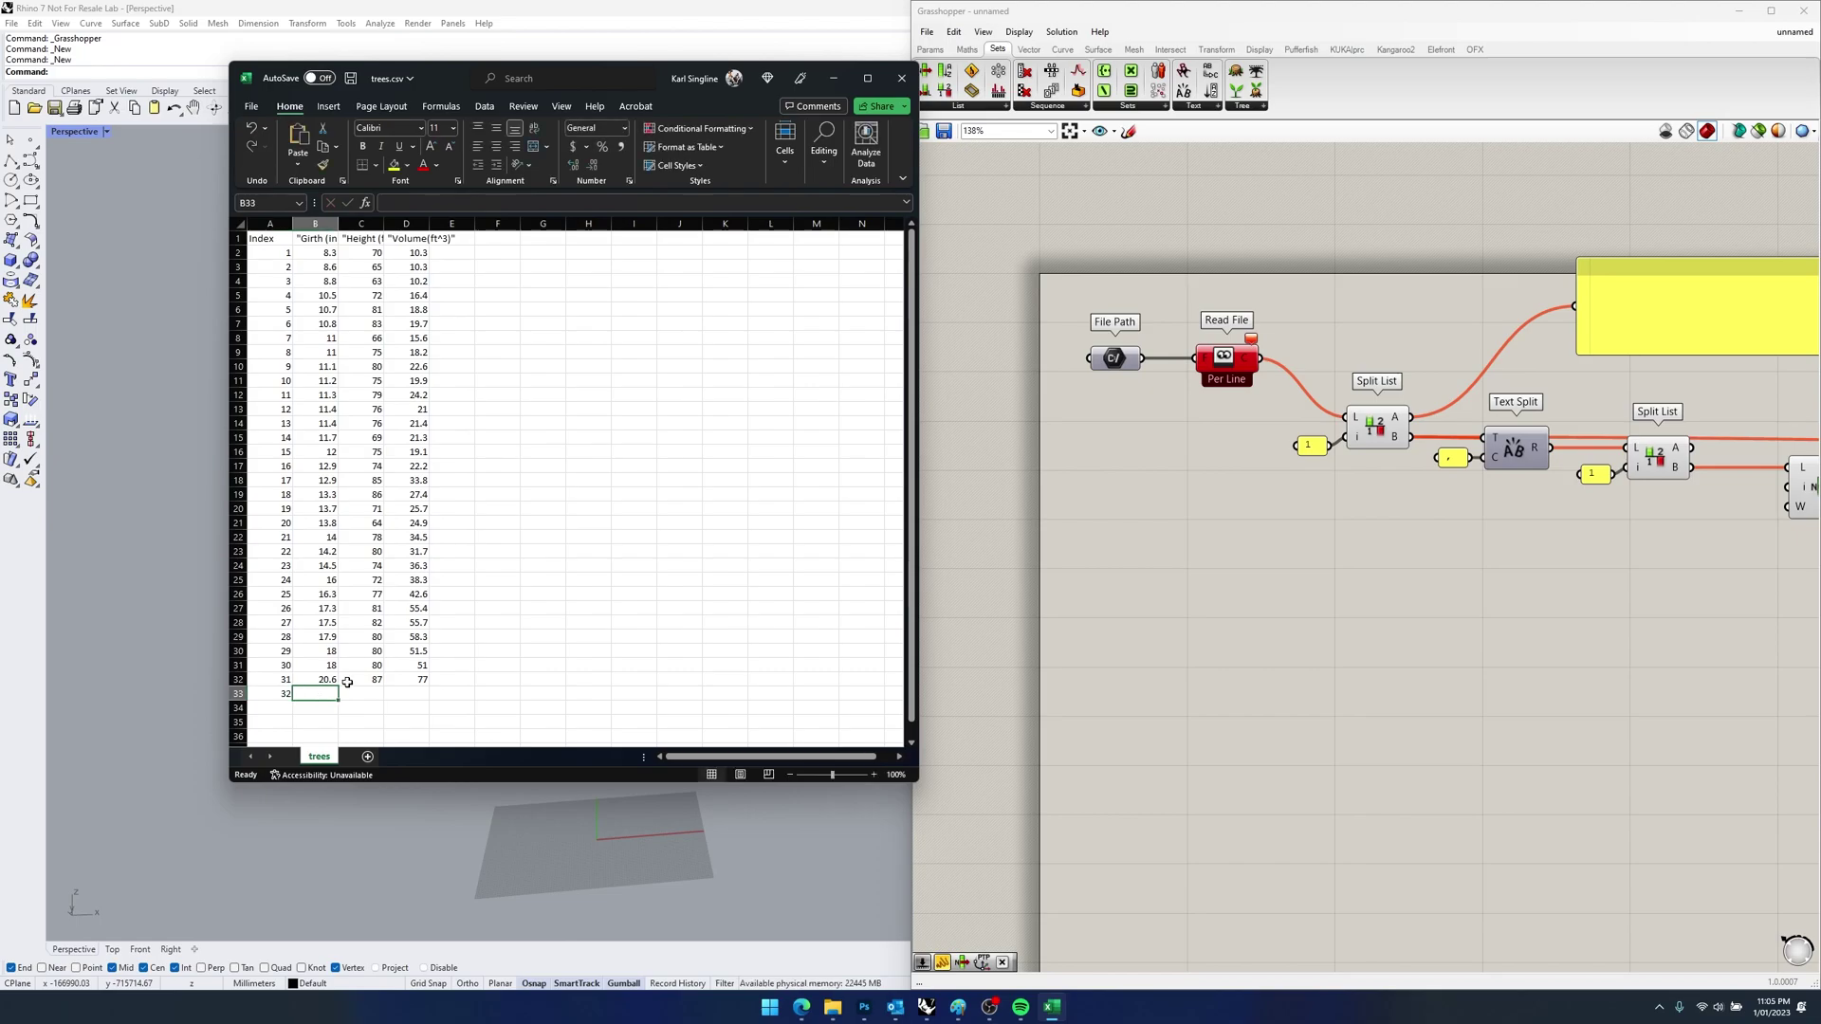
{"action": "type", "text": "2"}
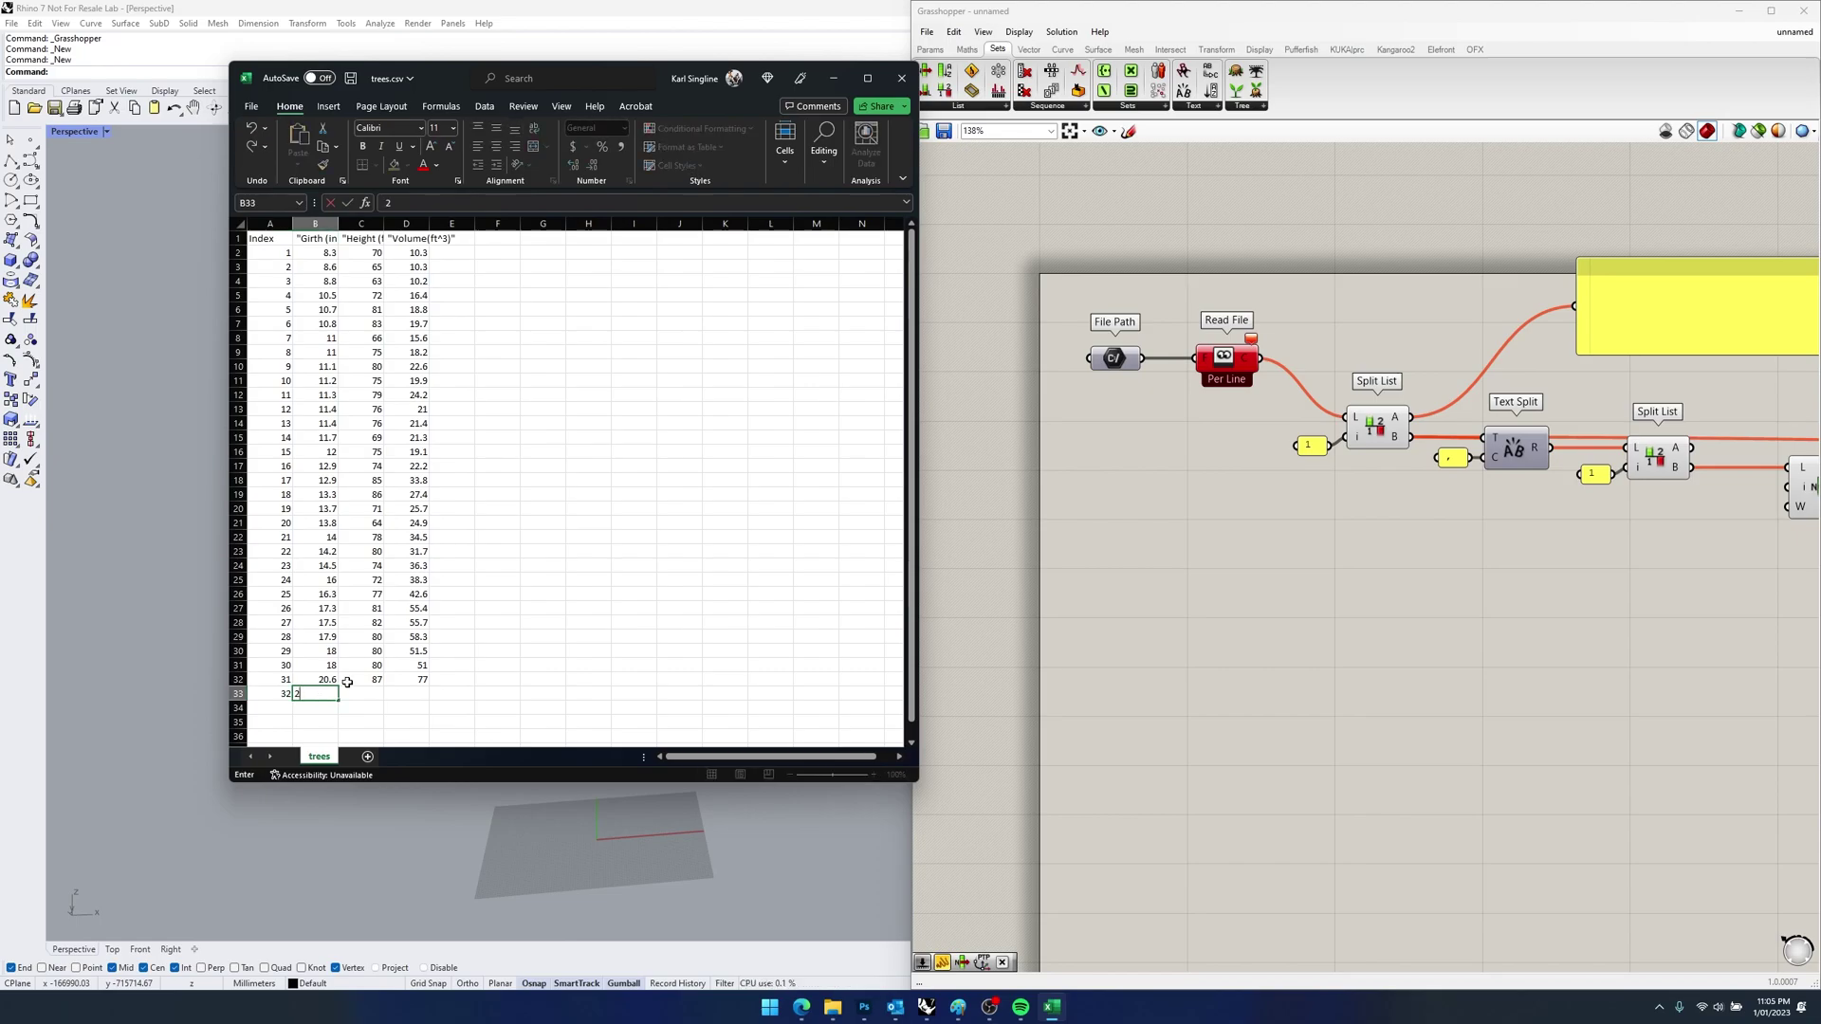
{"action": "type", "text": "5"}
{"action": "key", "text": "Tab"}
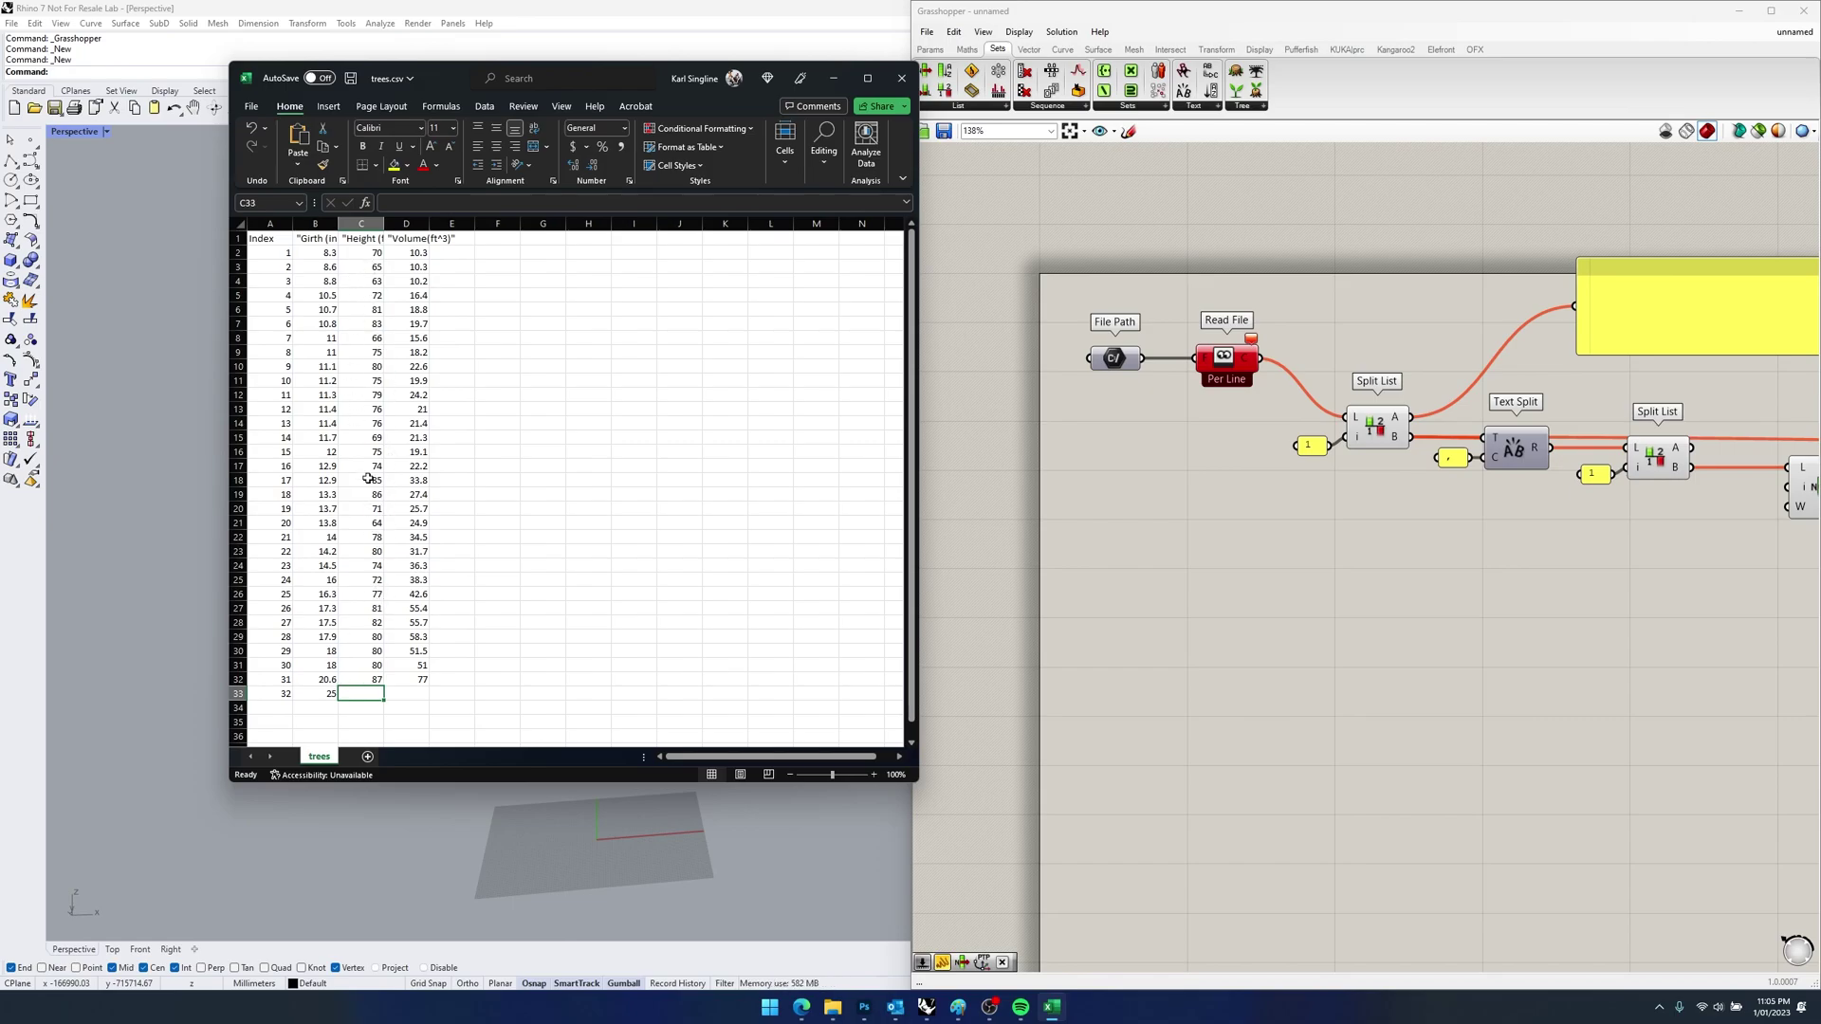
{"action": "type", "text": "40"}
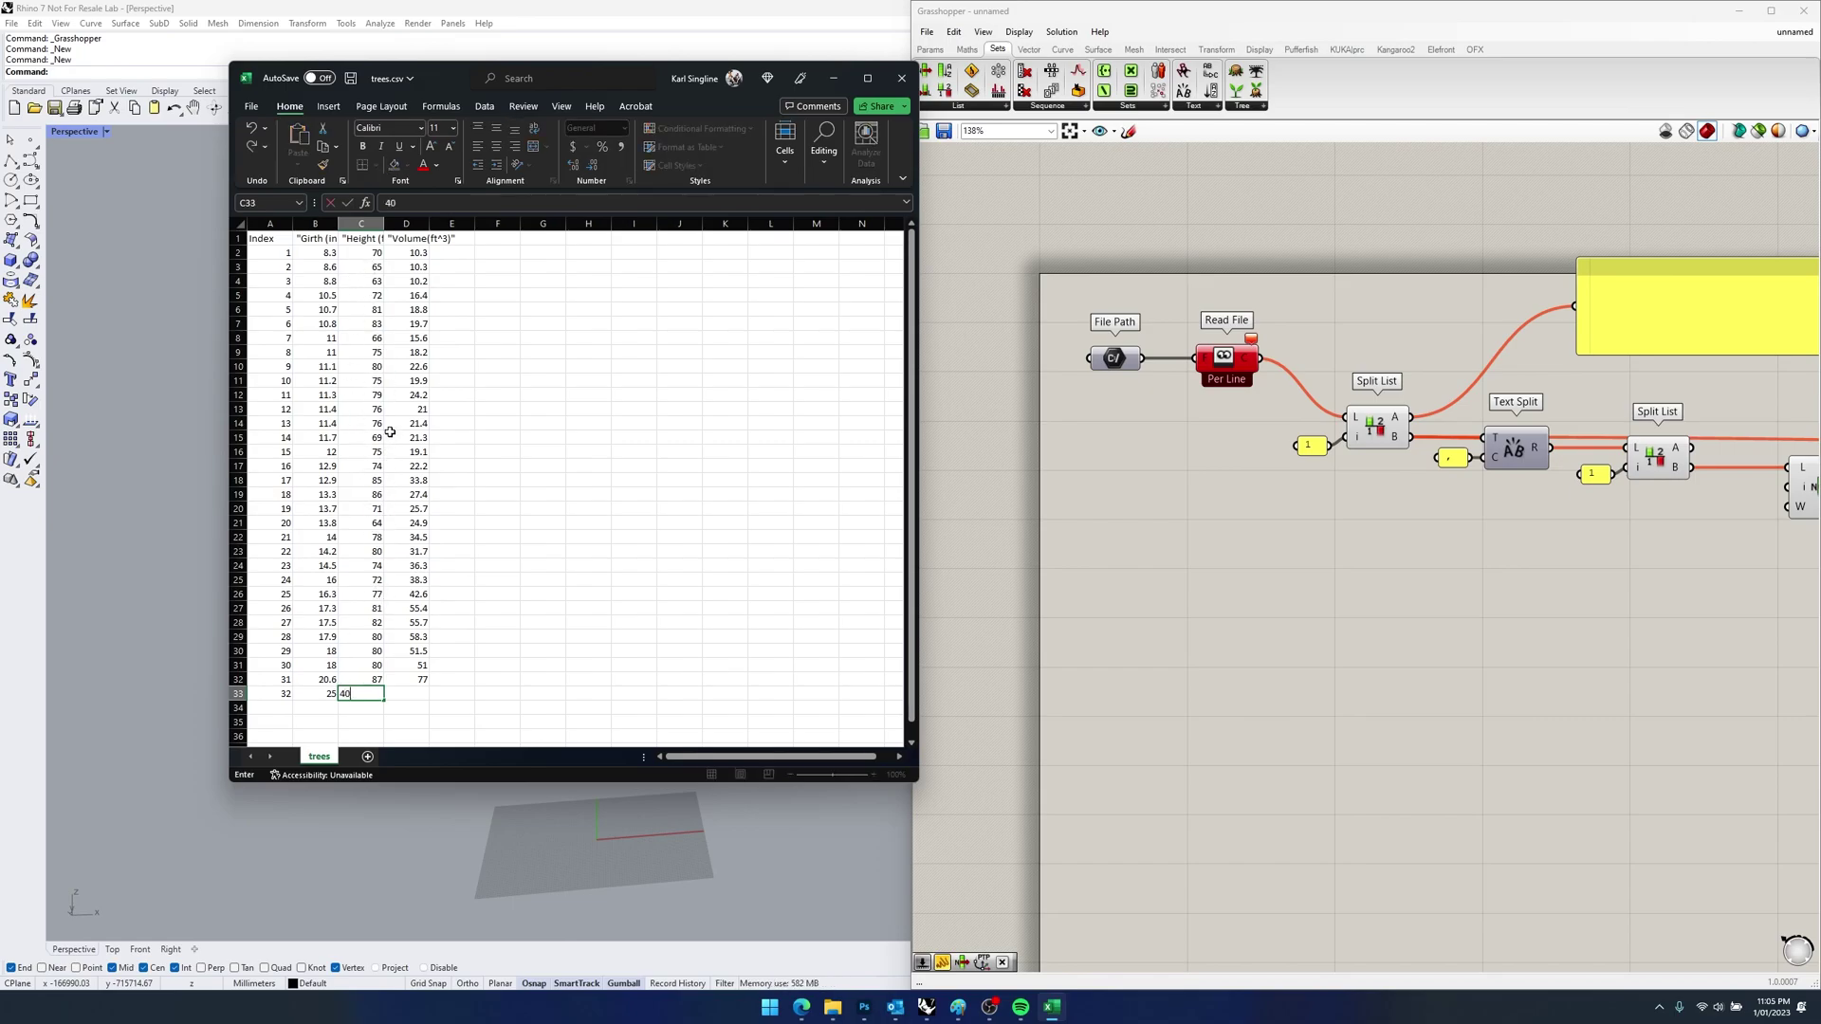
{"action": "key", "text": "Tab"}
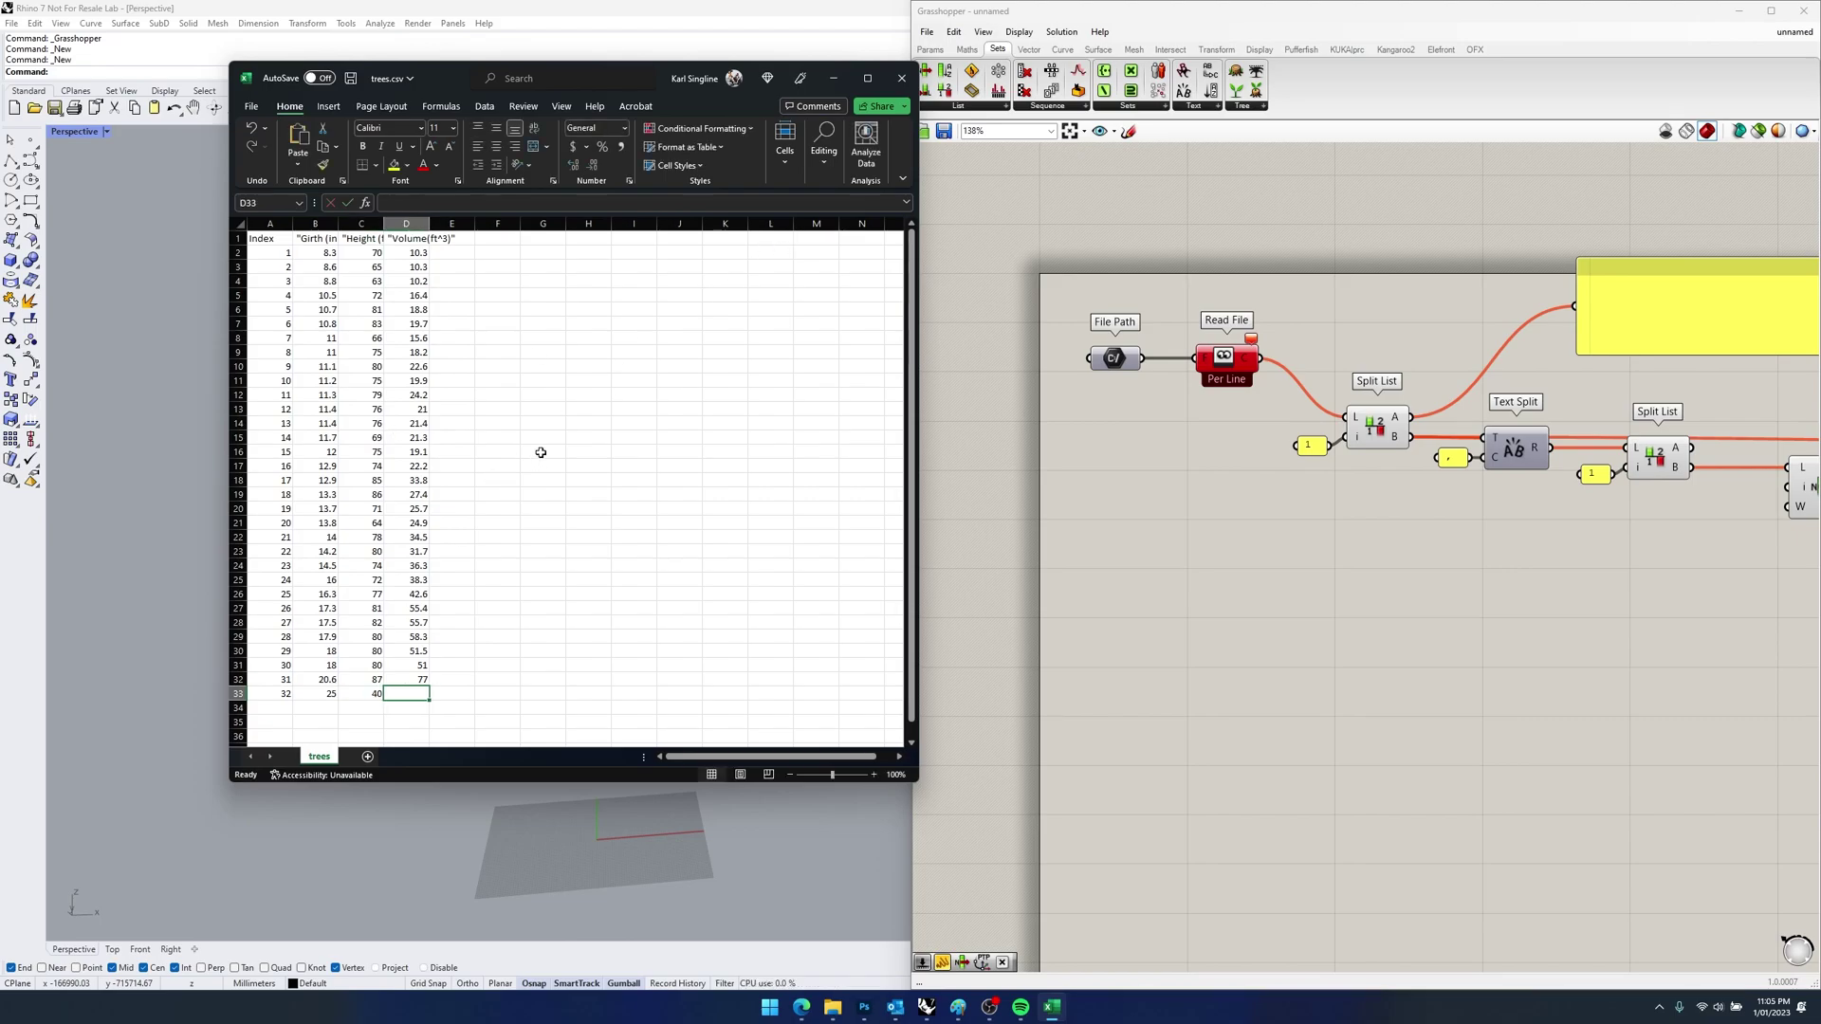
- Save trees.csv so the Read File component picks up the new row, and close Excel
{"action": "left_click_drag", "start_coordinate": [1266, 301], "coordinate": [1192, 408]}
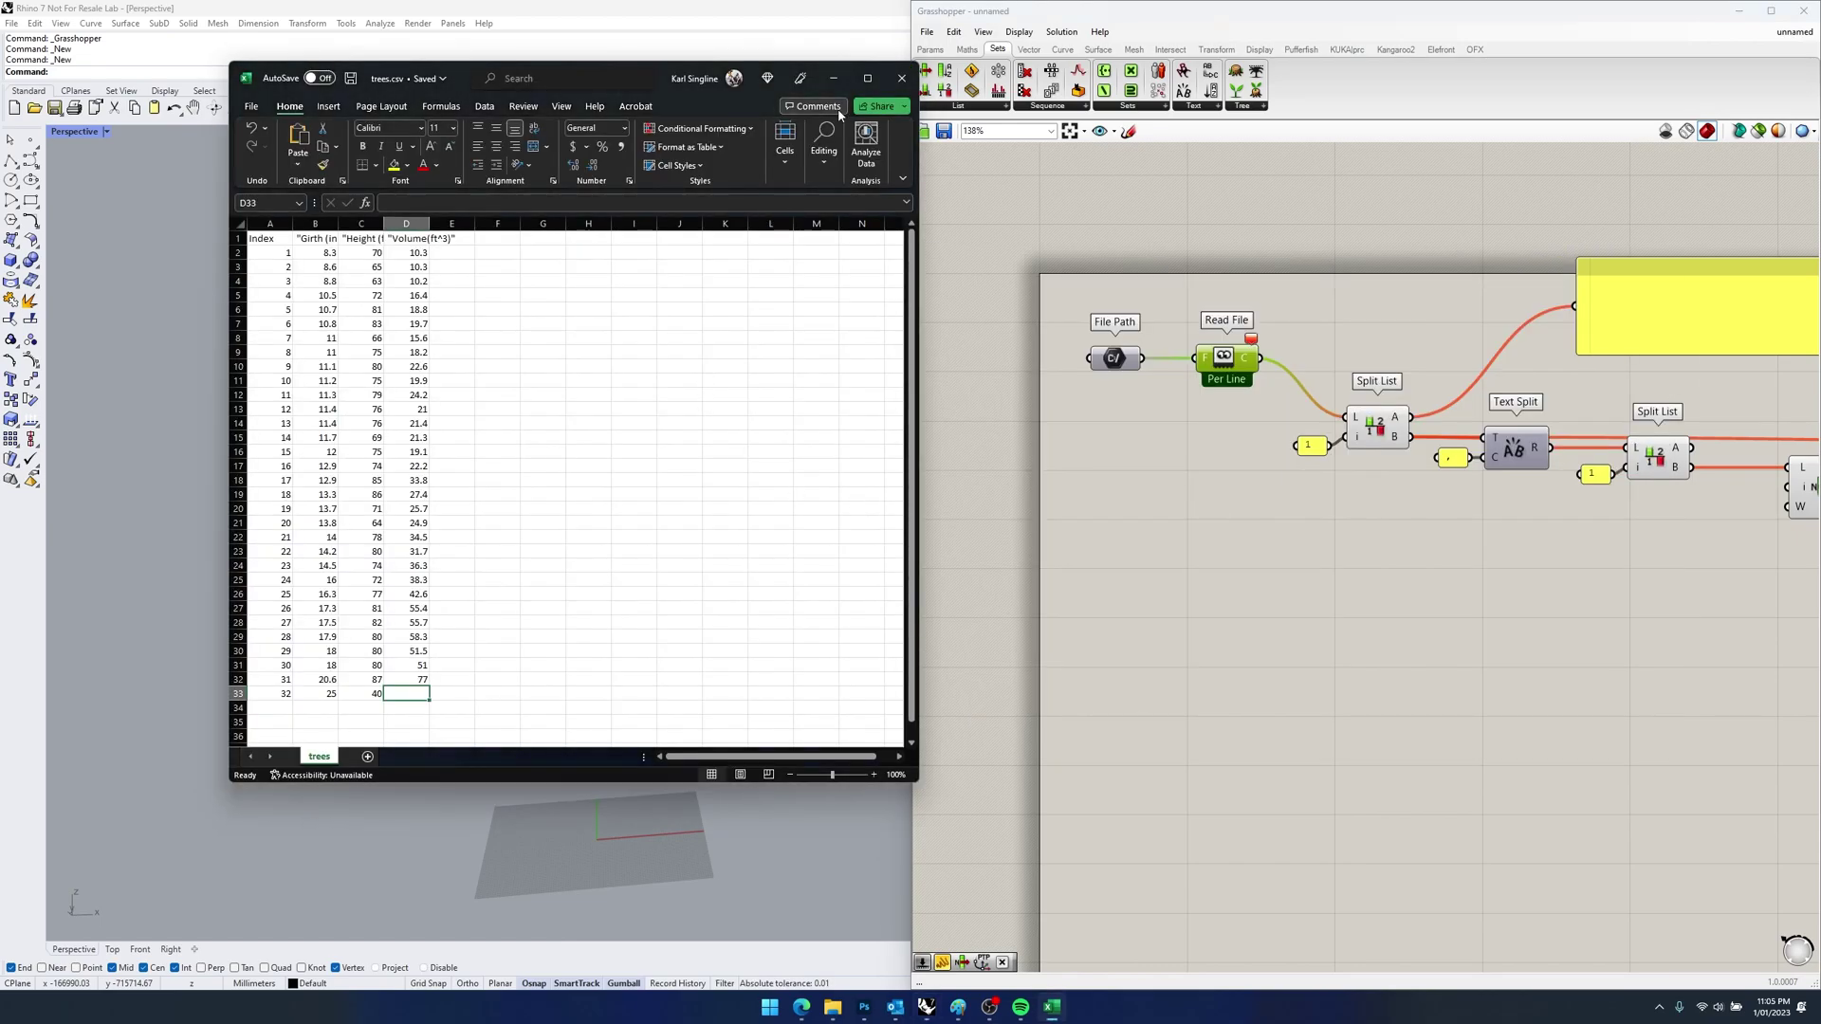
{"action": "left_click", "coordinate": [901, 78]}
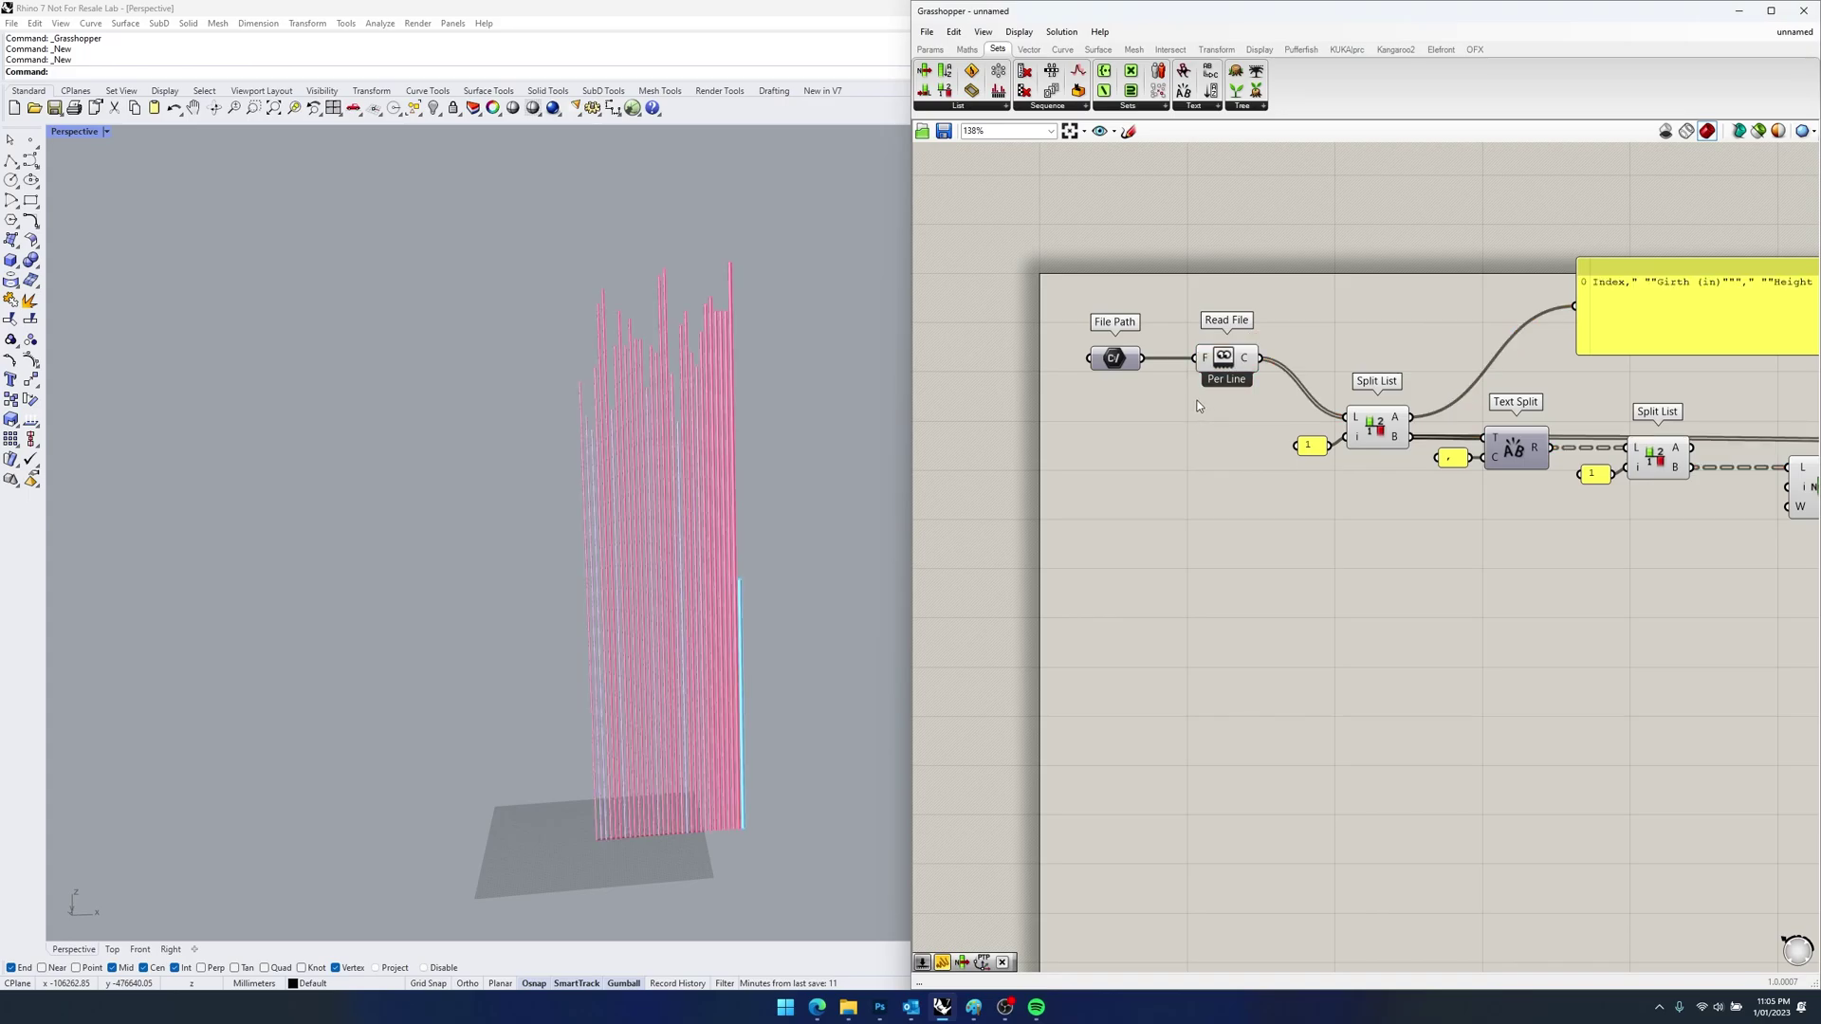
- Examine the added tree's height and gradient colour beside the other extrusions in Rhino's perspective view
{"action": "right_click_drag", "start_coordinate": [764, 585], "coordinate": [752, 578]}
{"action": "scroll", "coordinate": [752, 577], "scroll_direction": "up", "scroll_amount": 5}
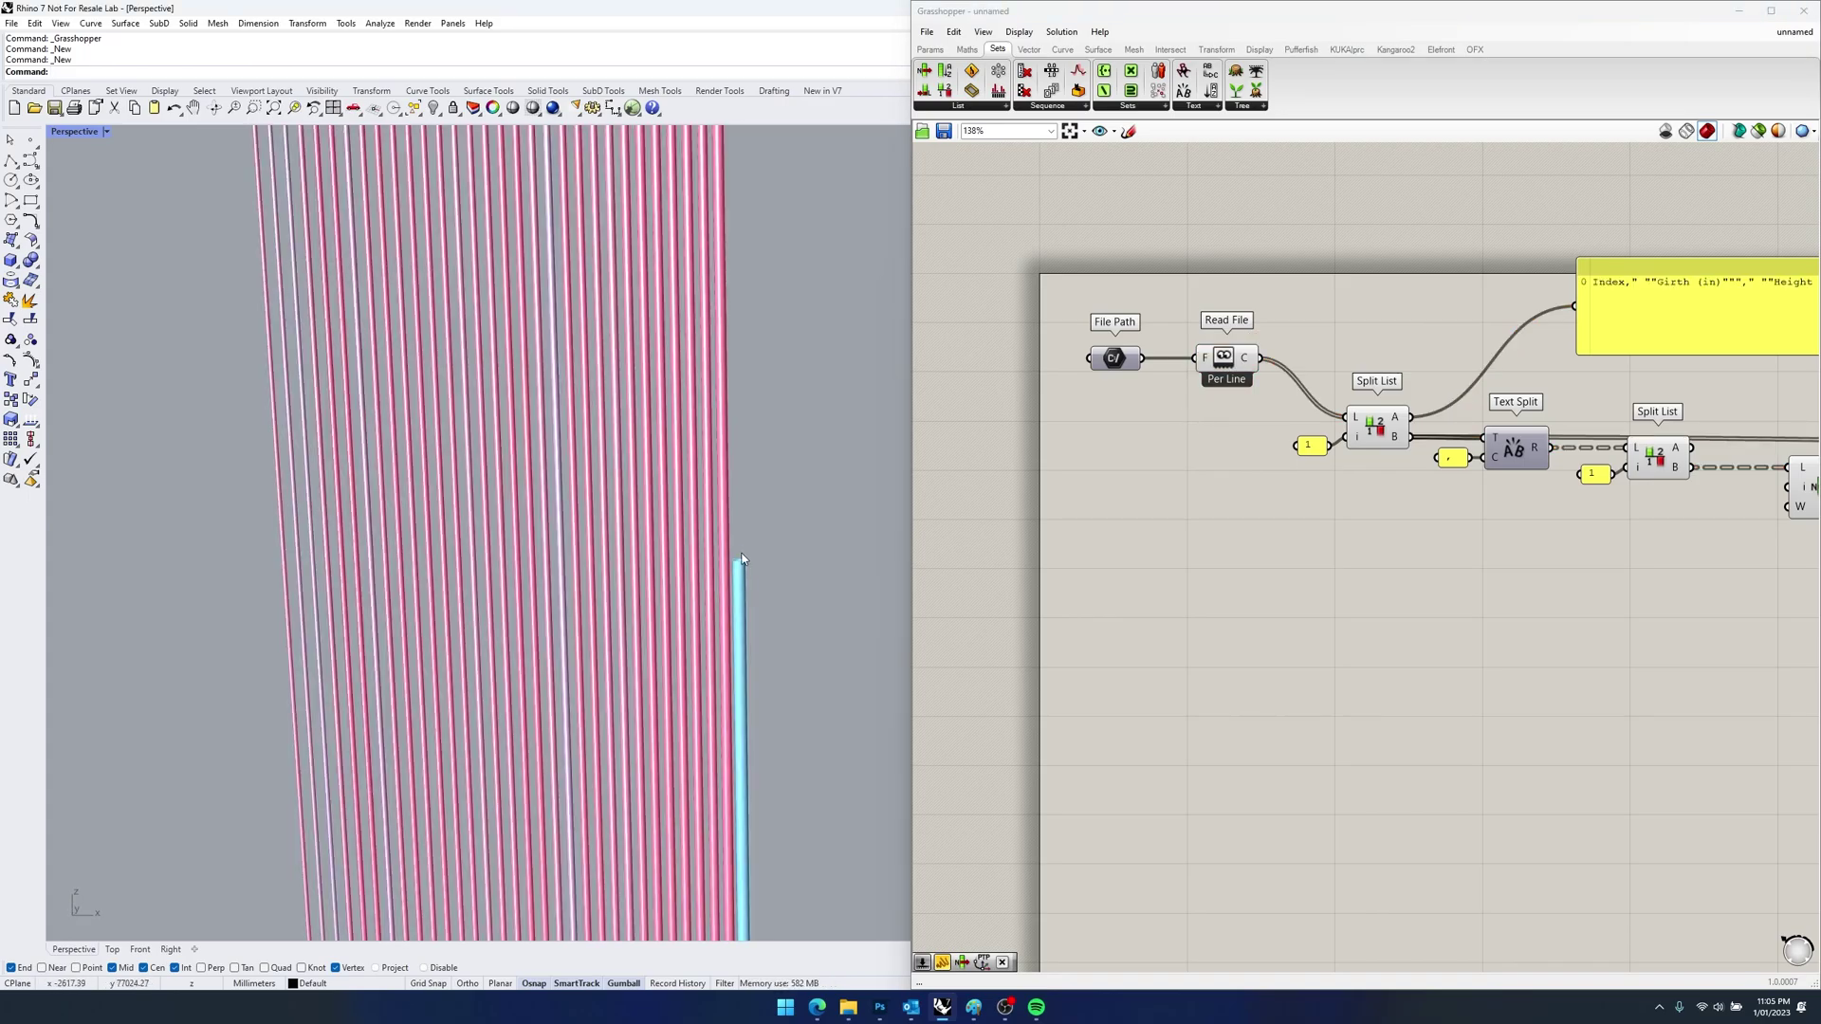
{"action": "scroll", "coordinate": [753, 552], "scroll_direction": "up", "scroll_amount": 1}
{"action": "scroll", "coordinate": [708, 539], "scroll_direction": "down", "scroll_amount": 3}
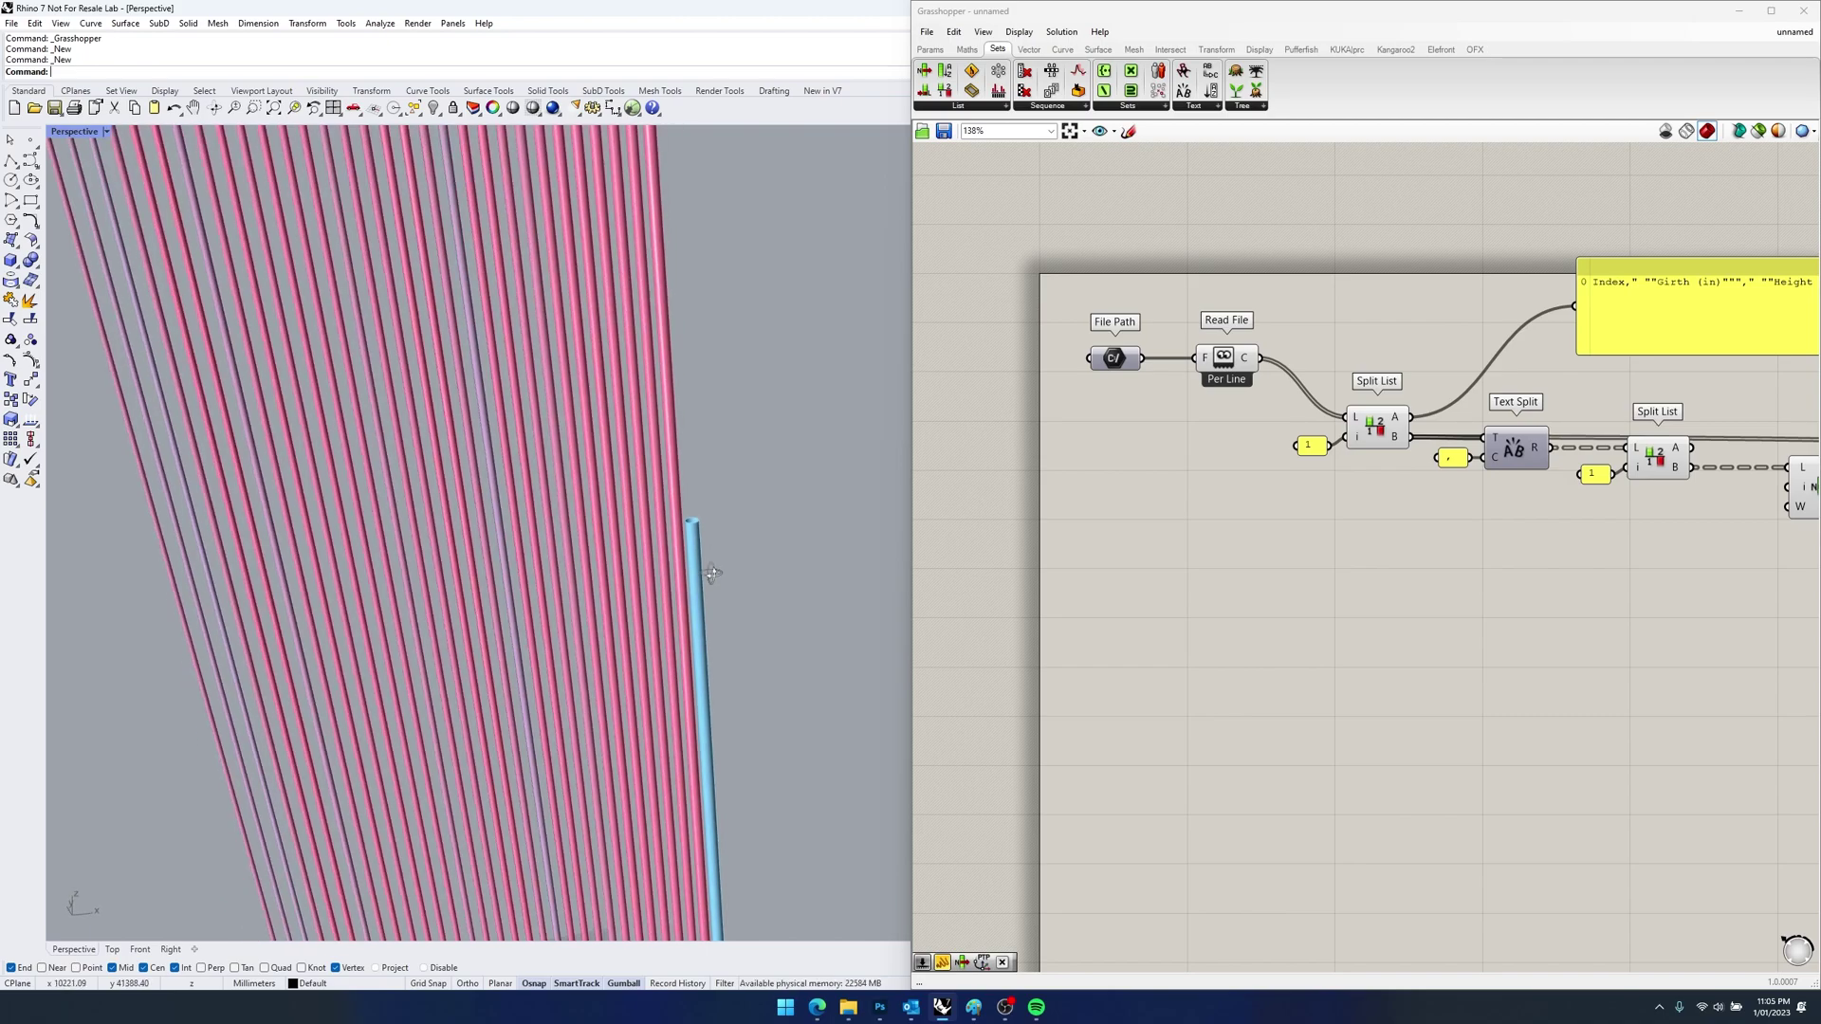
{"action": "scroll", "coordinate": [656, 507], "scroll_direction": "down", "scroll_amount": 3}
{"action": "right_click_drag", "start_coordinate": [656, 503], "coordinate": [531, 527]}
- Review the whole Grasshopper definition from the file reading components to the Gradient and Custom Preview, alongside the coloured trees in Rhino
{"action": "right_click_drag", "start_coordinate": [1524, 499], "coordinate": [858, 474]}
{"action": "right_click_drag", "start_coordinate": [1802, 479], "coordinate": [1442, 459]}
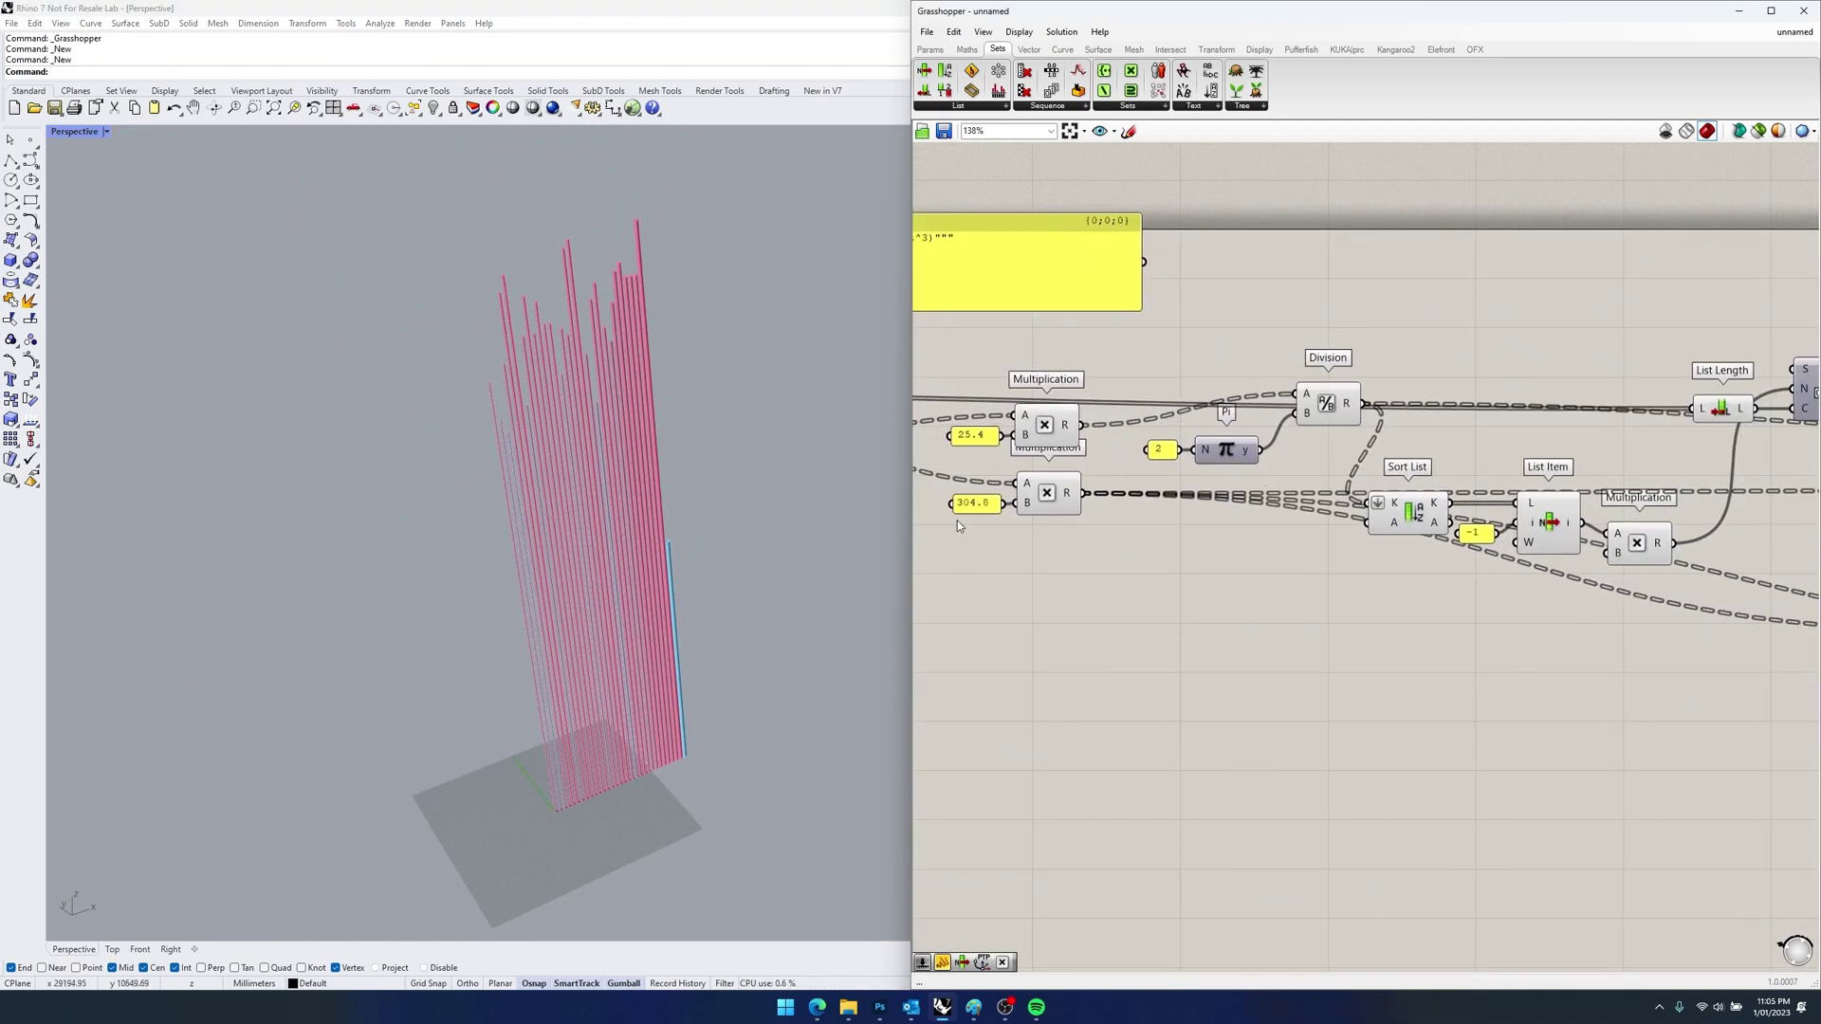
{"action": "scroll", "coordinate": [1256, 541], "scroll_direction": "down", "scroll_amount": 4}
{"action": "right_click_drag", "start_coordinate": [1255, 546], "coordinate": [1648, 458]}
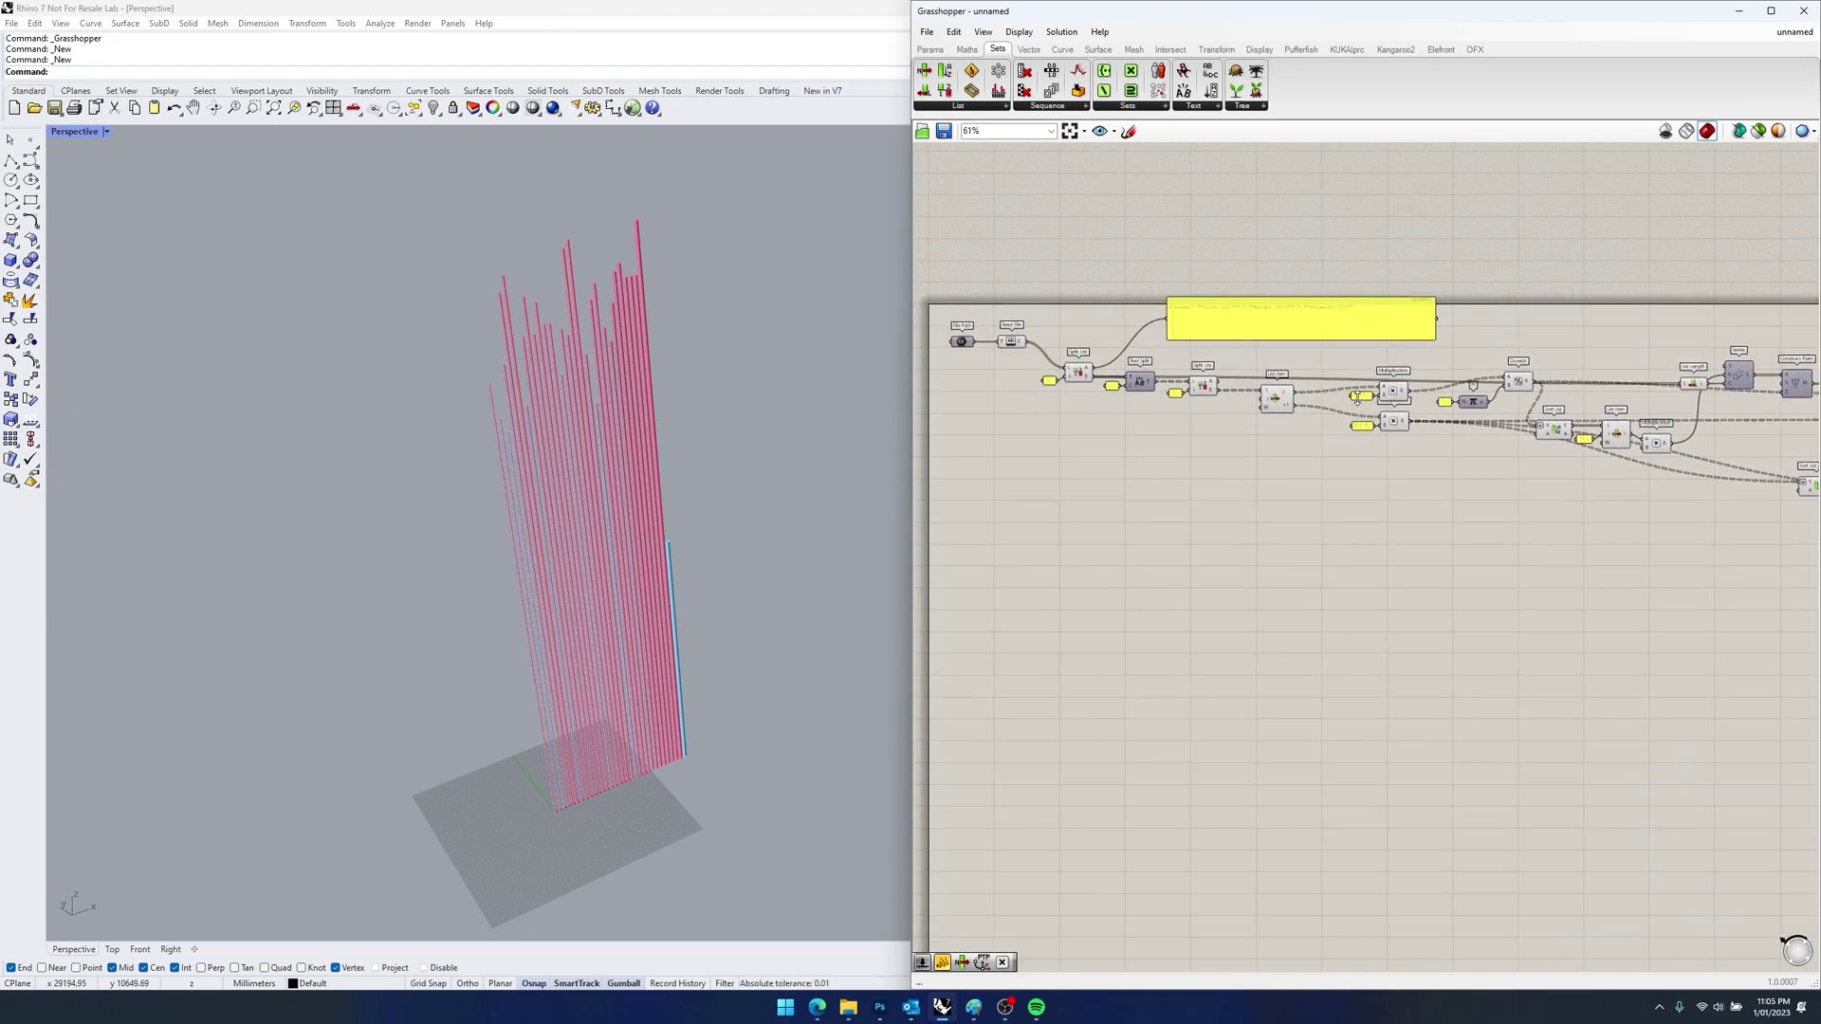
{"action": "right_click_drag", "start_coordinate": [753, 396], "coordinate": [603, 455]}
{"action": "scroll", "coordinate": [603, 455], "scroll_direction": "down", "scroll_amount": 4}
{"action": "scroll", "coordinate": [1640, 354], "scroll_direction": "down", "scroll_amount": 2}
{"action": "right_click_drag", "start_coordinate": [1640, 355], "coordinate": [1405, 388]}
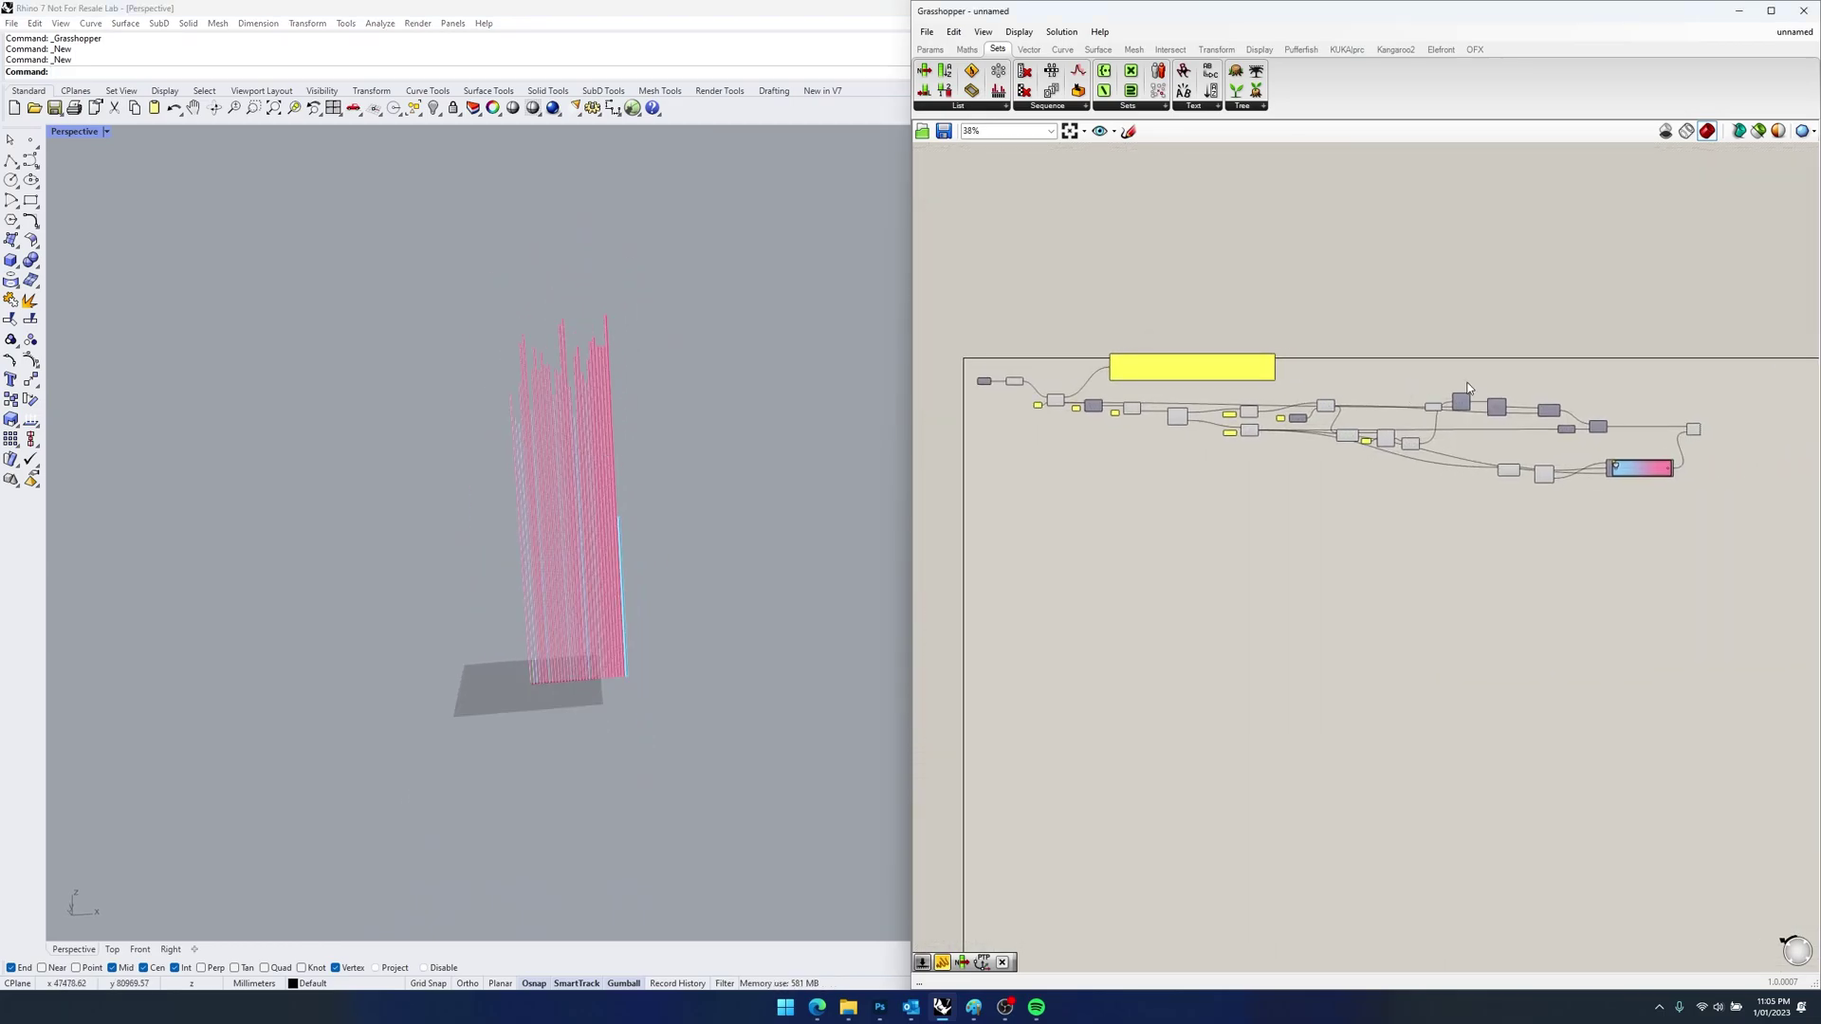
{"action": "right_click_drag", "start_coordinate": [780, 527], "coordinate": [865, 519]}
{"action": "scroll", "coordinate": [617, 522], "scroll_direction": "up", "scroll_amount": 6}
{"action": "right_click_drag", "start_coordinate": [1666, 457], "coordinate": [1546, 448]}
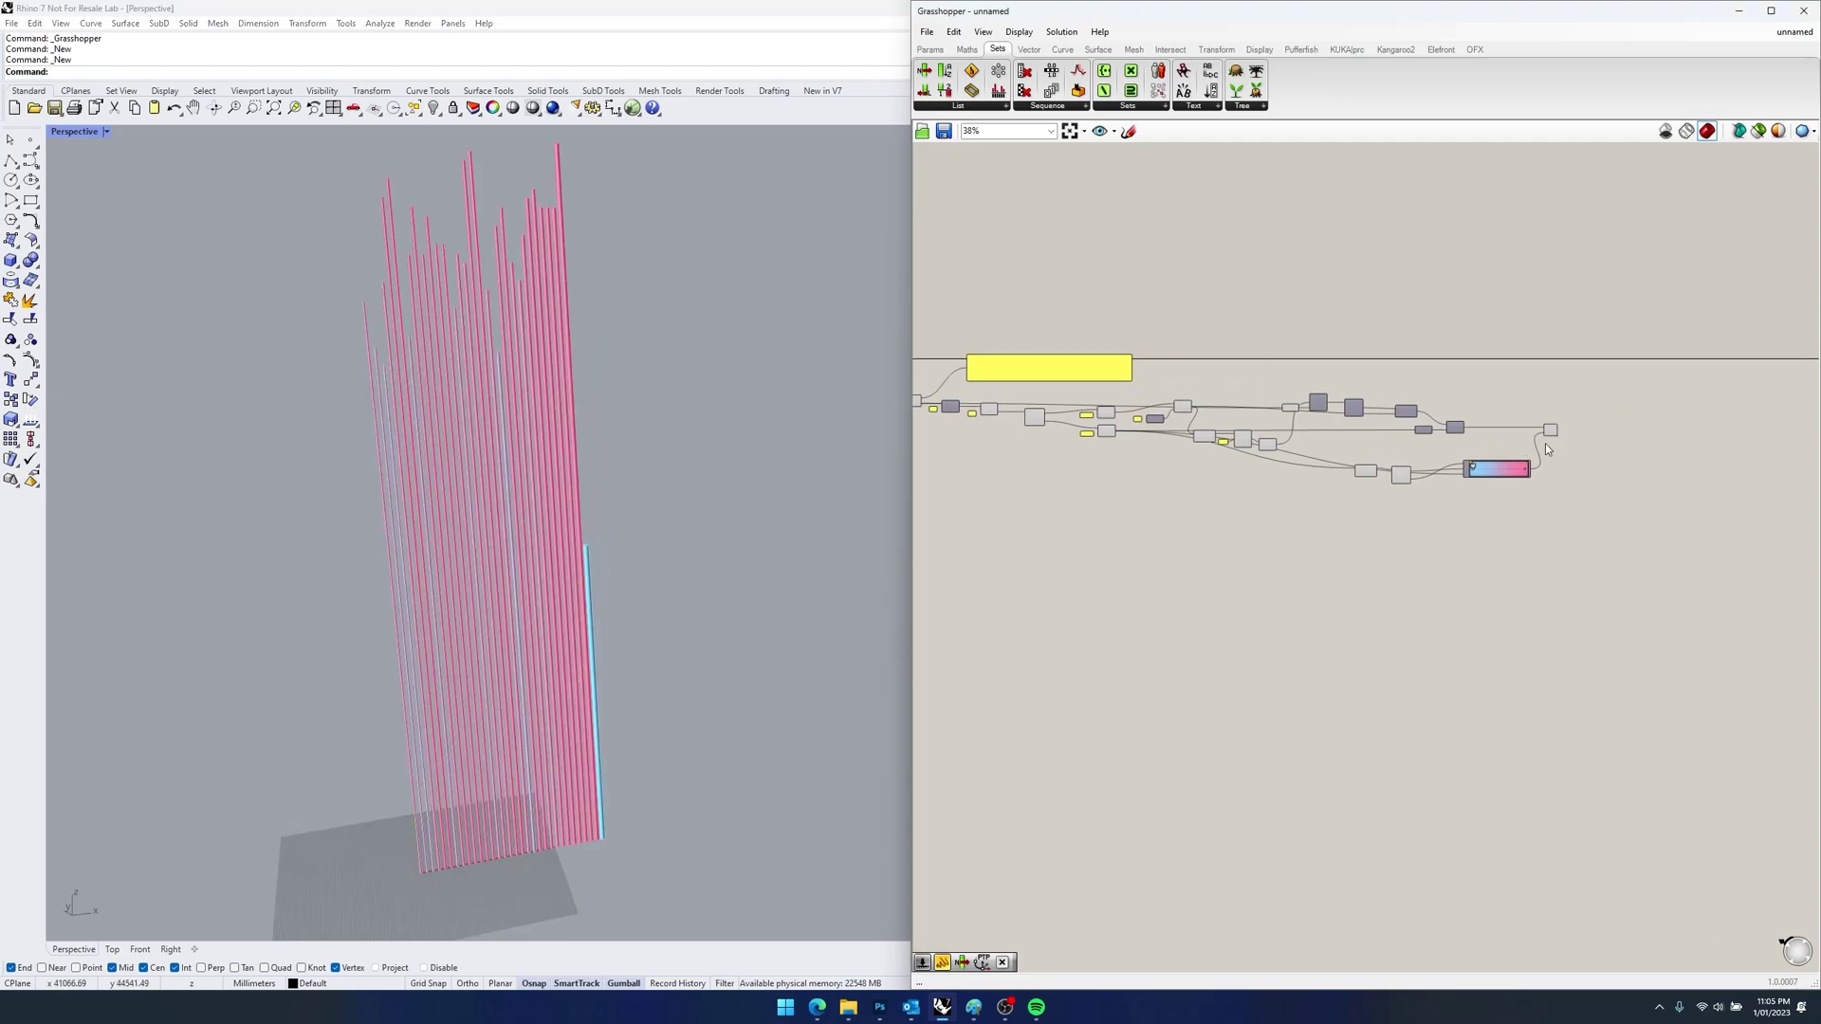
{"action": "mouse_move", "coordinate": [1365, 472]}
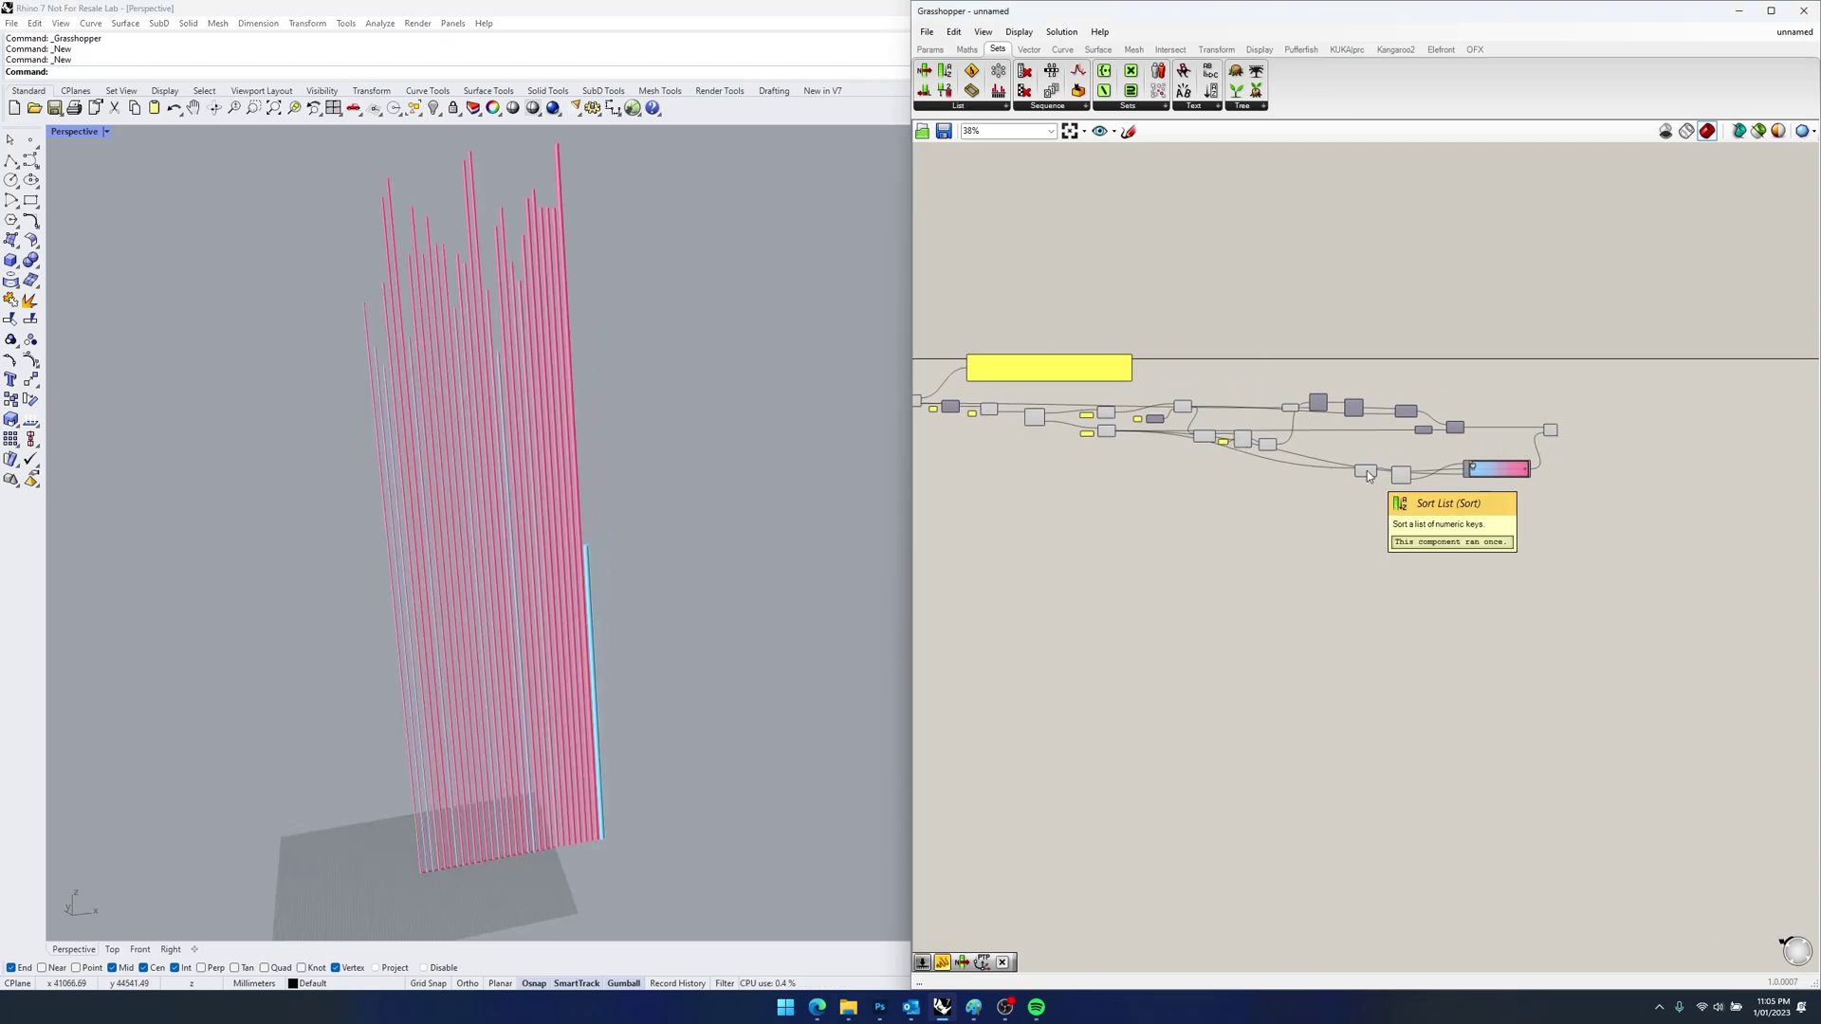